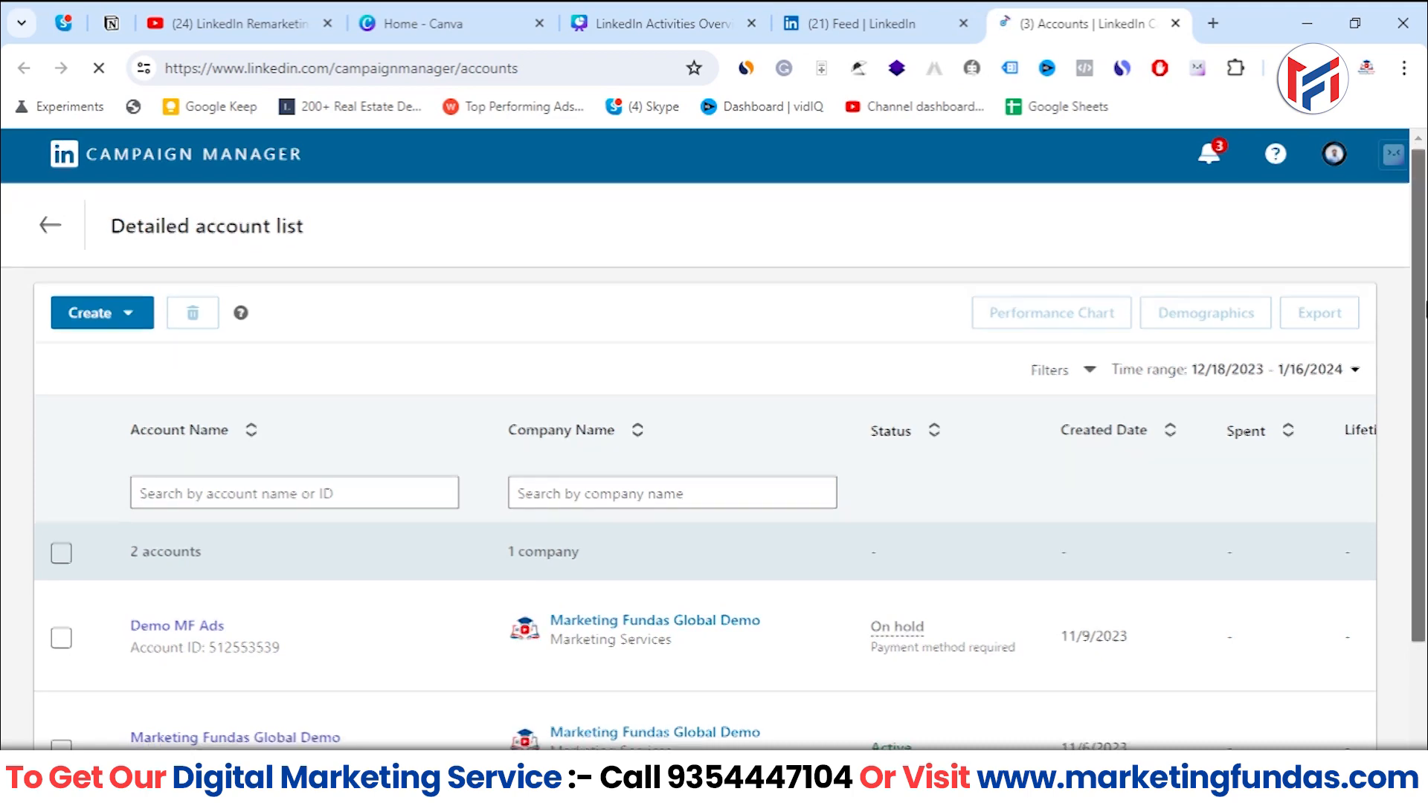
Examine the ad accounts in the detailed account list and the creation option offered for a new account.
scroll(1328, 355, down, 2)
mouse_move(363, 520)
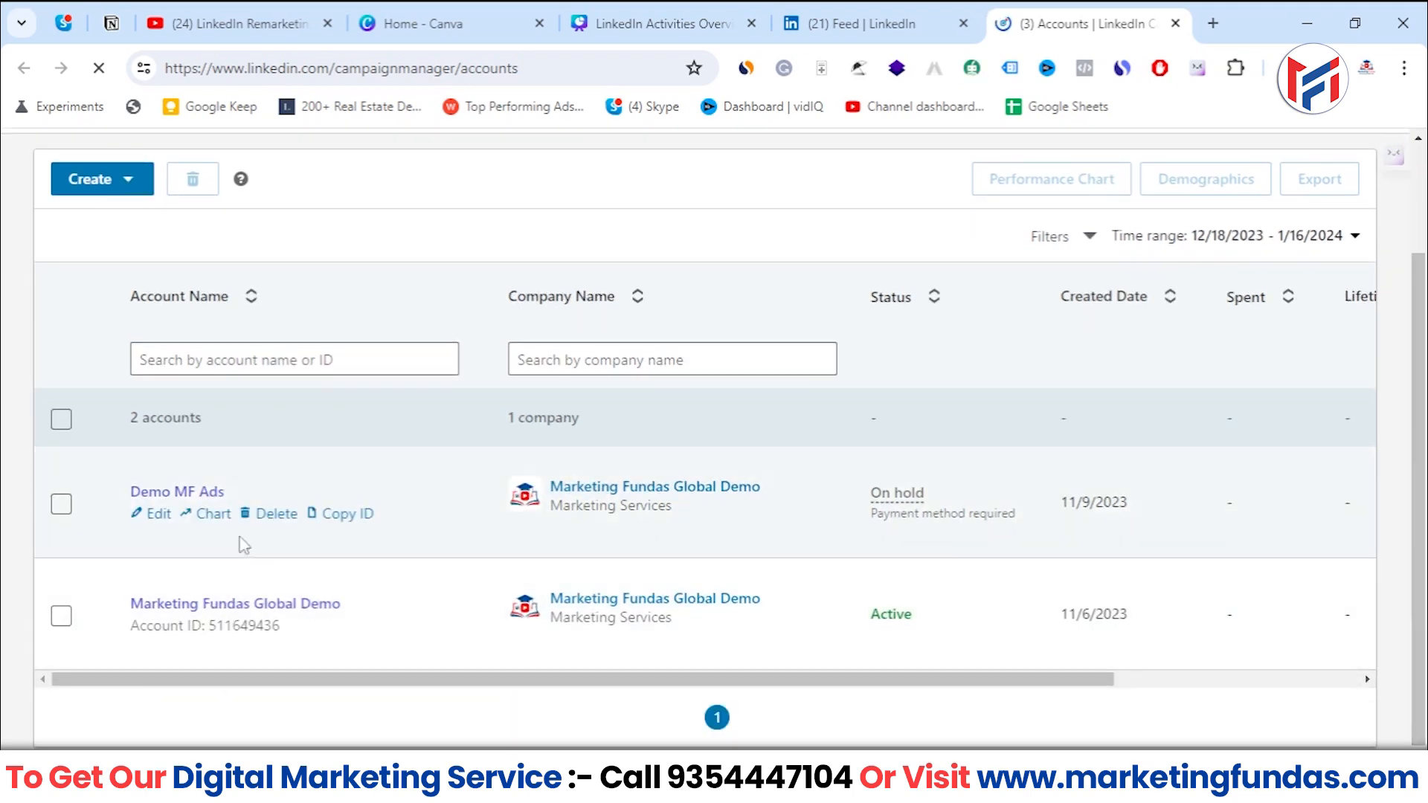
scroll(370, 633, up, 1)
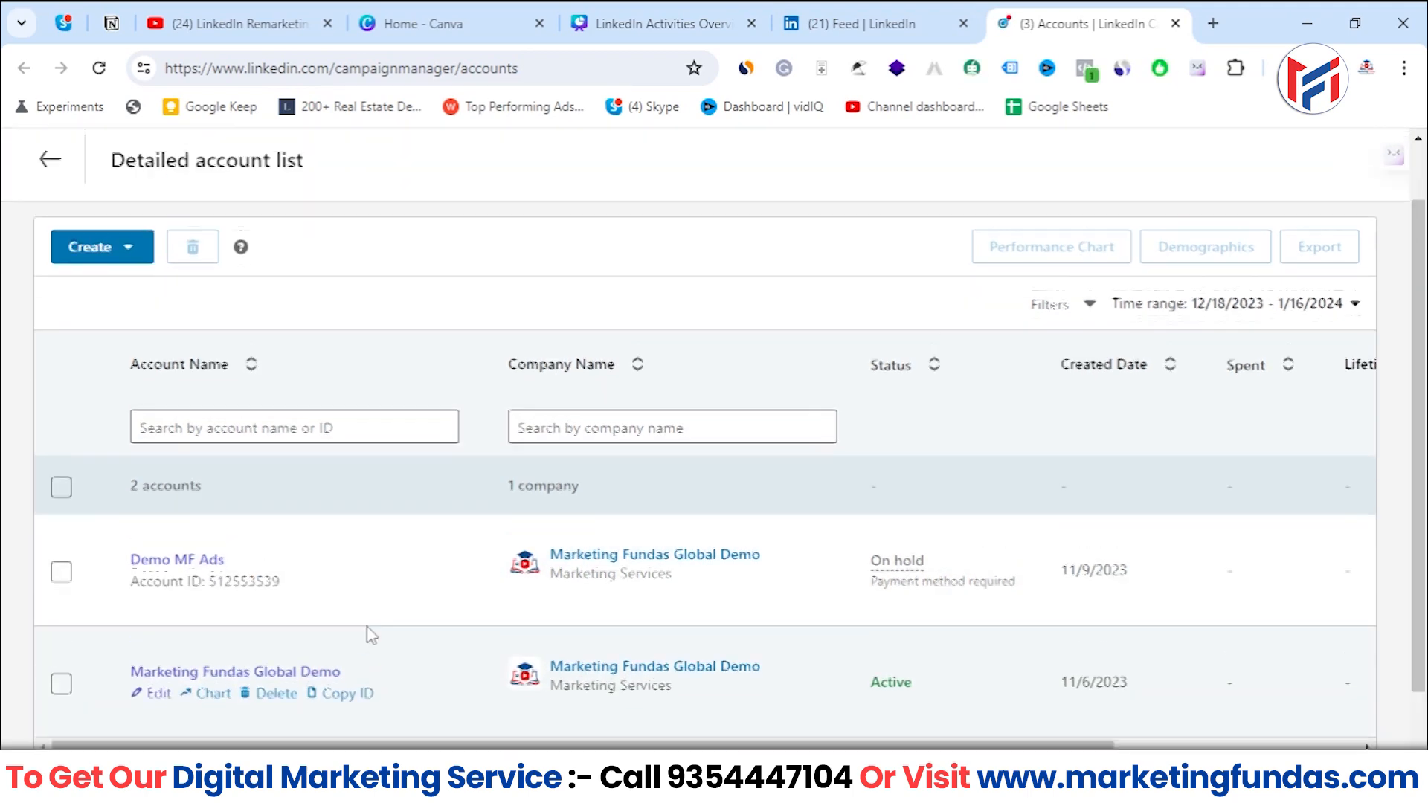
scroll(368, 630, down, 2)
scroll(368, 619, up, 2)
scroll(367, 618, down, 2)
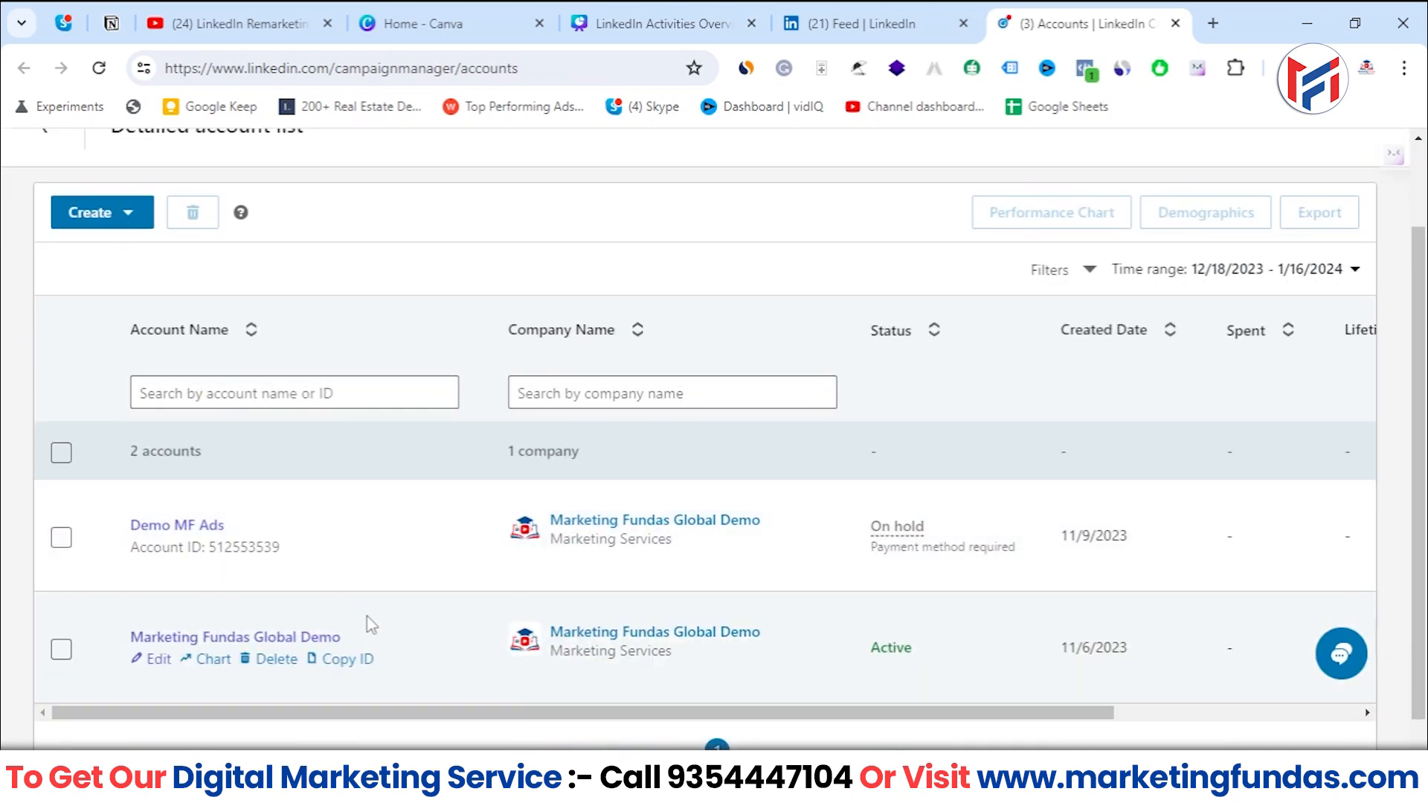
click(104, 213)
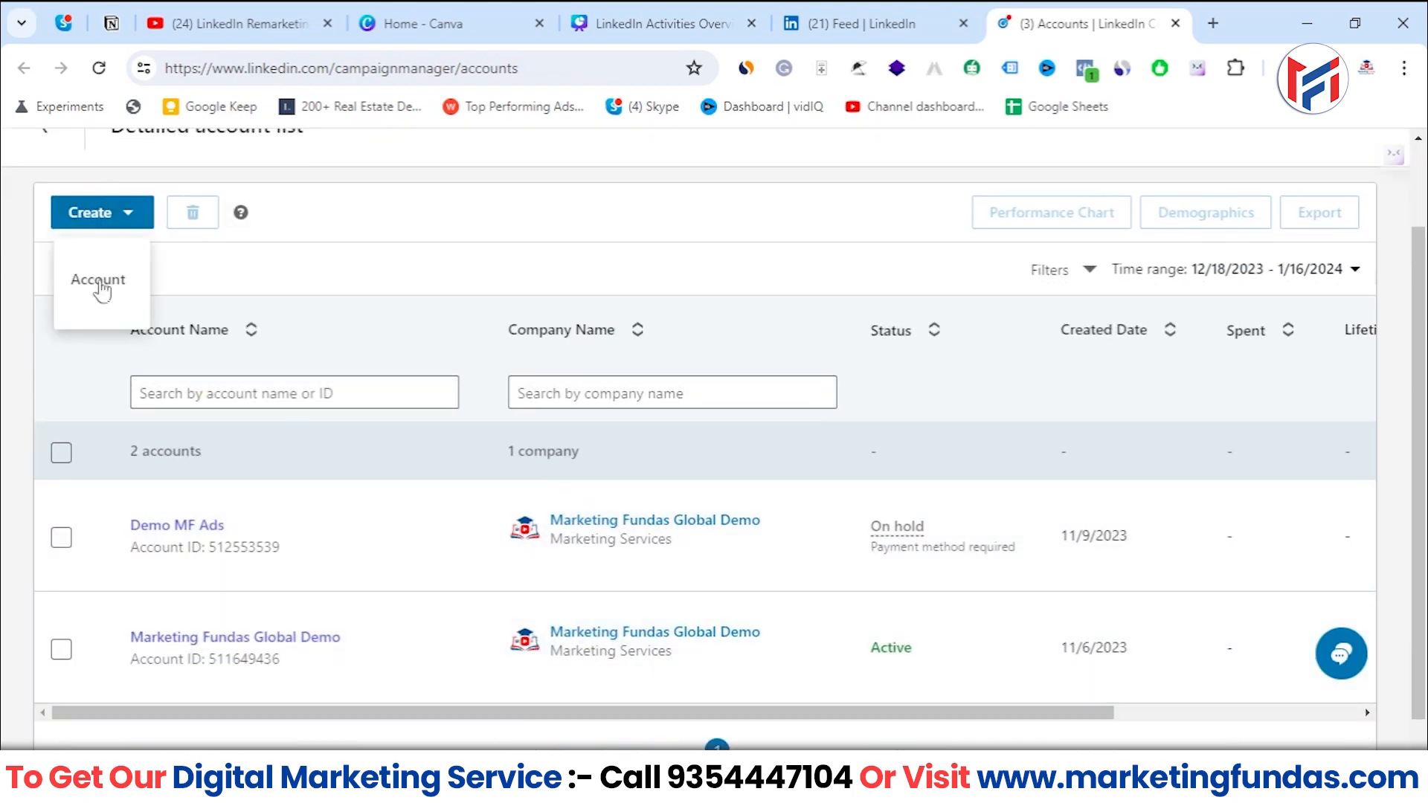
click(402, 231)
scroll(217, 350, up, 3)
scroll(296, 382, down, 4)
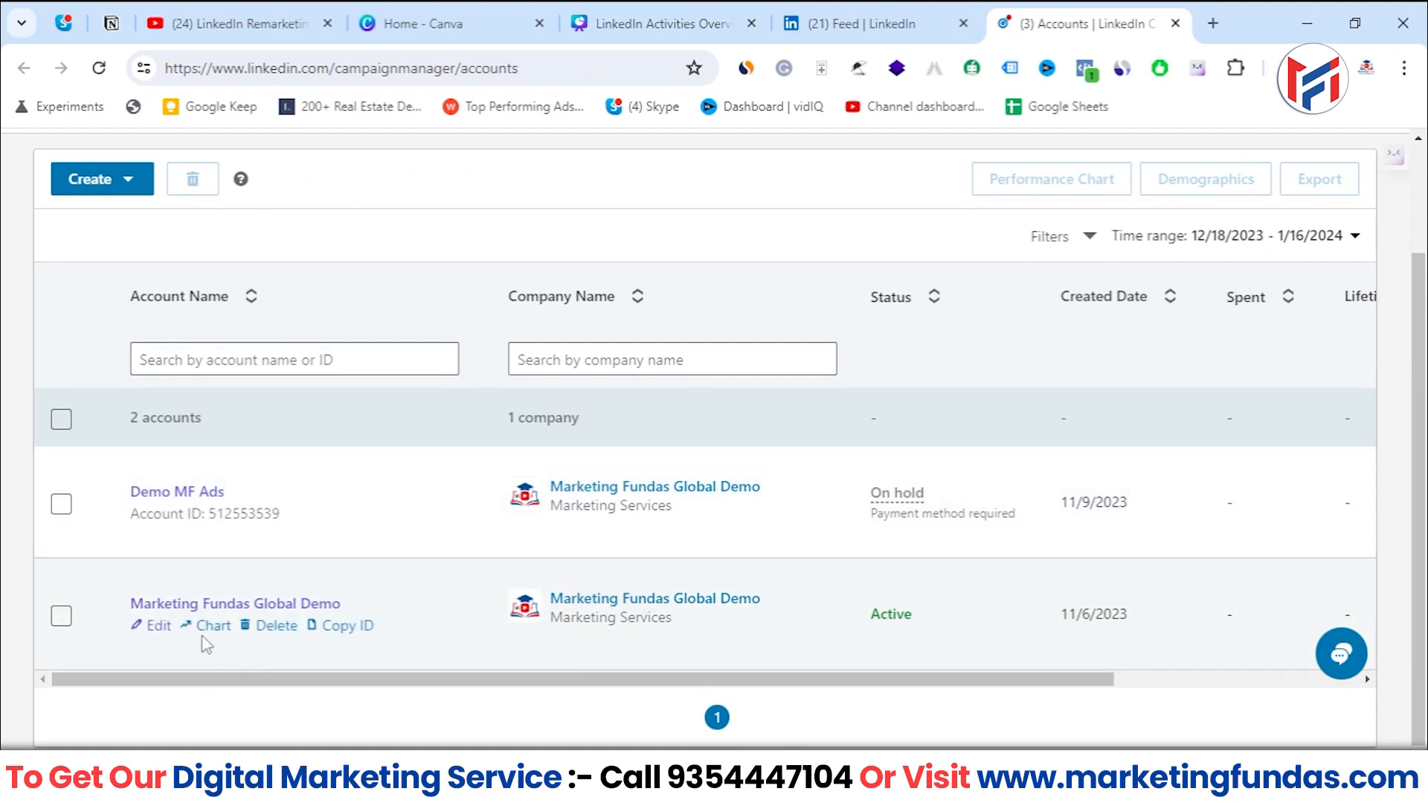
Open the Marketing Fundas Global Demo account and start a new campaign in New Campaign Group, continuing to the campaign setup.
click(244, 611)
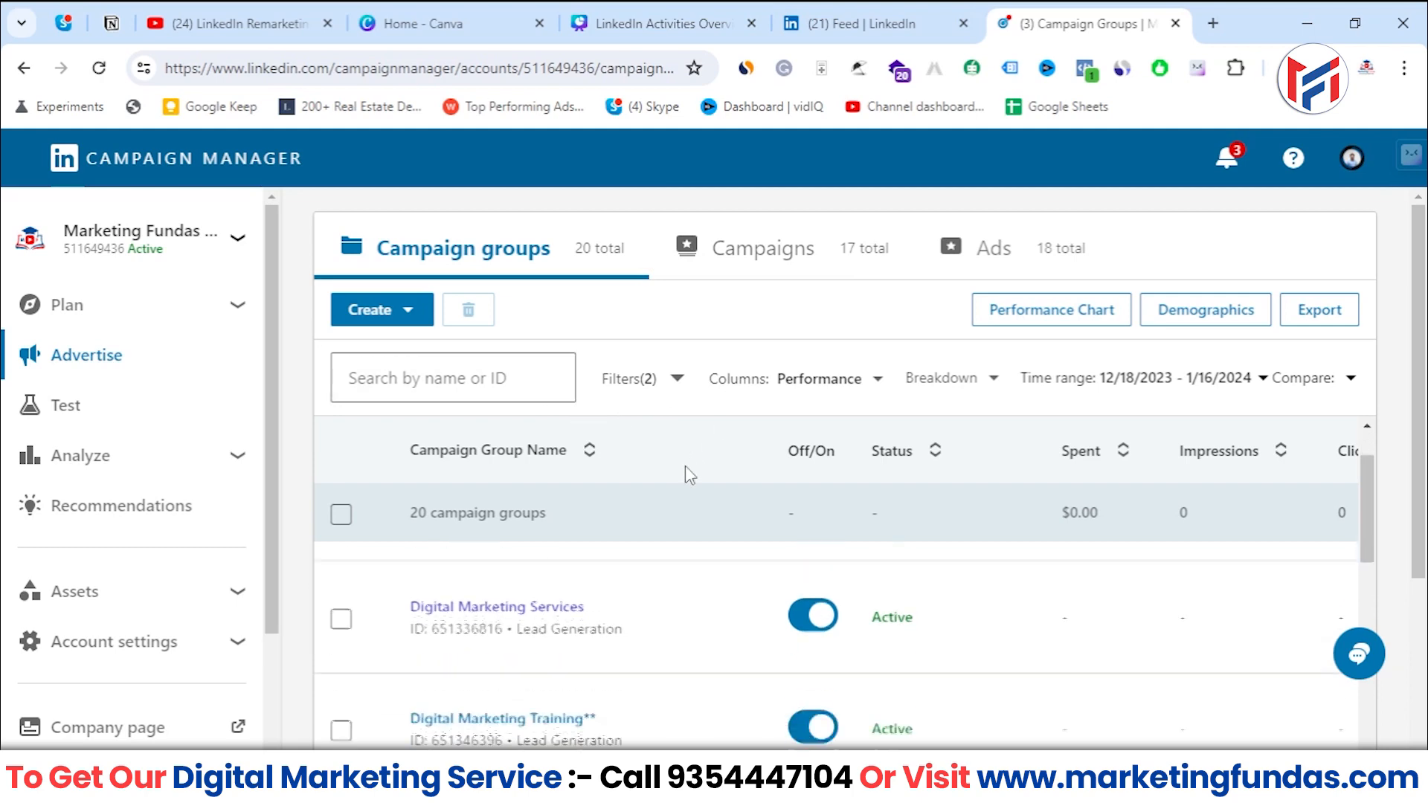
scroll(1321, 467, down, 3)
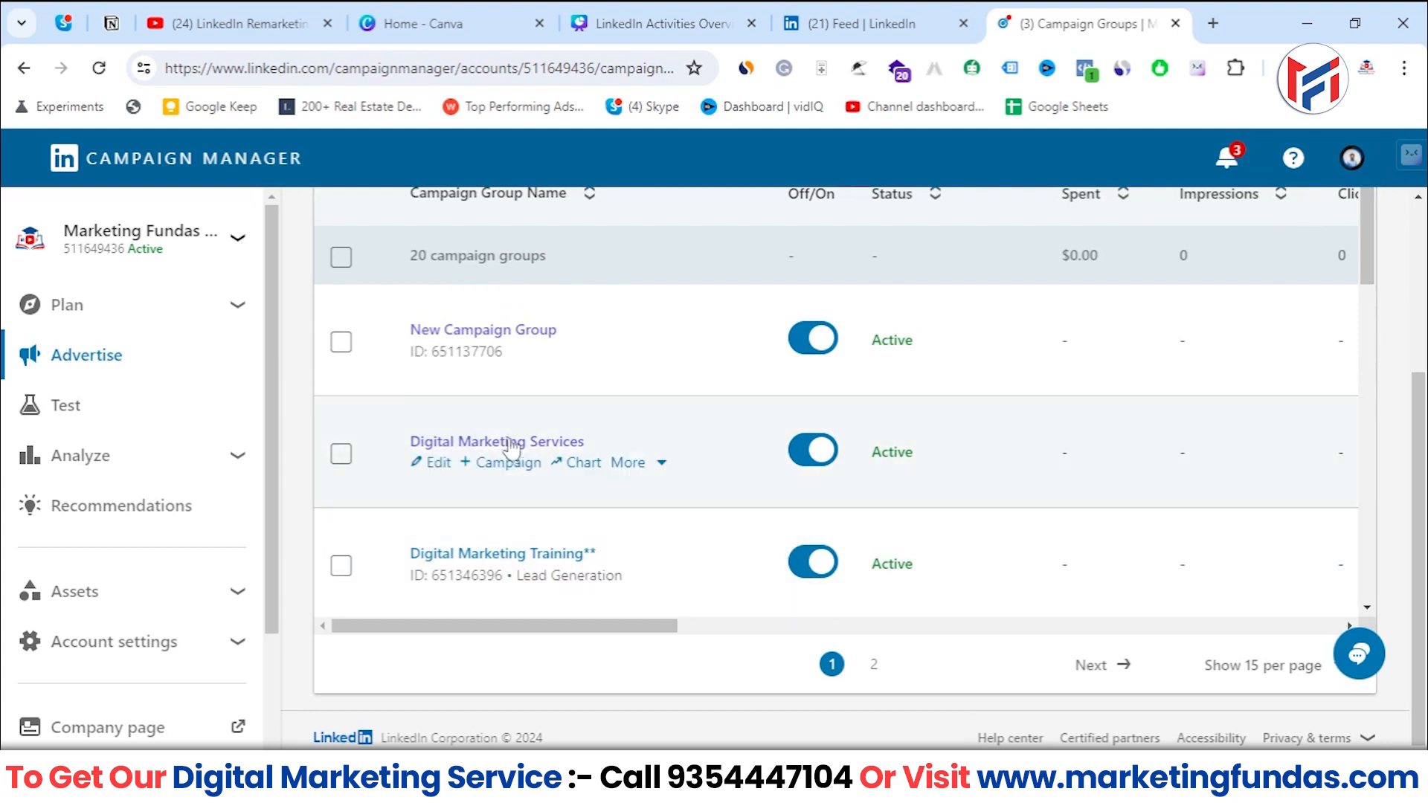
scroll(476, 438, up, 1)
scroll(470, 430, up, 1)
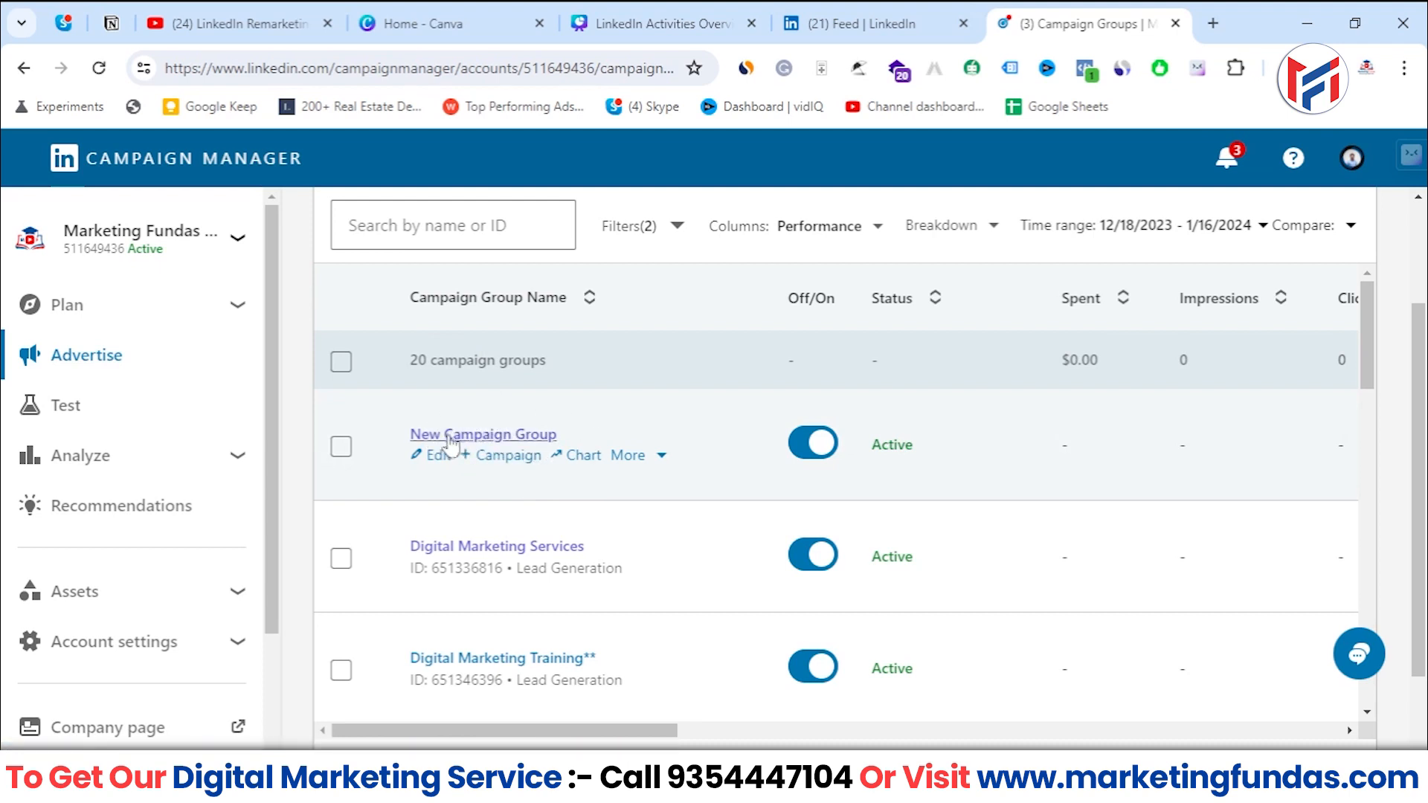
click(503, 456)
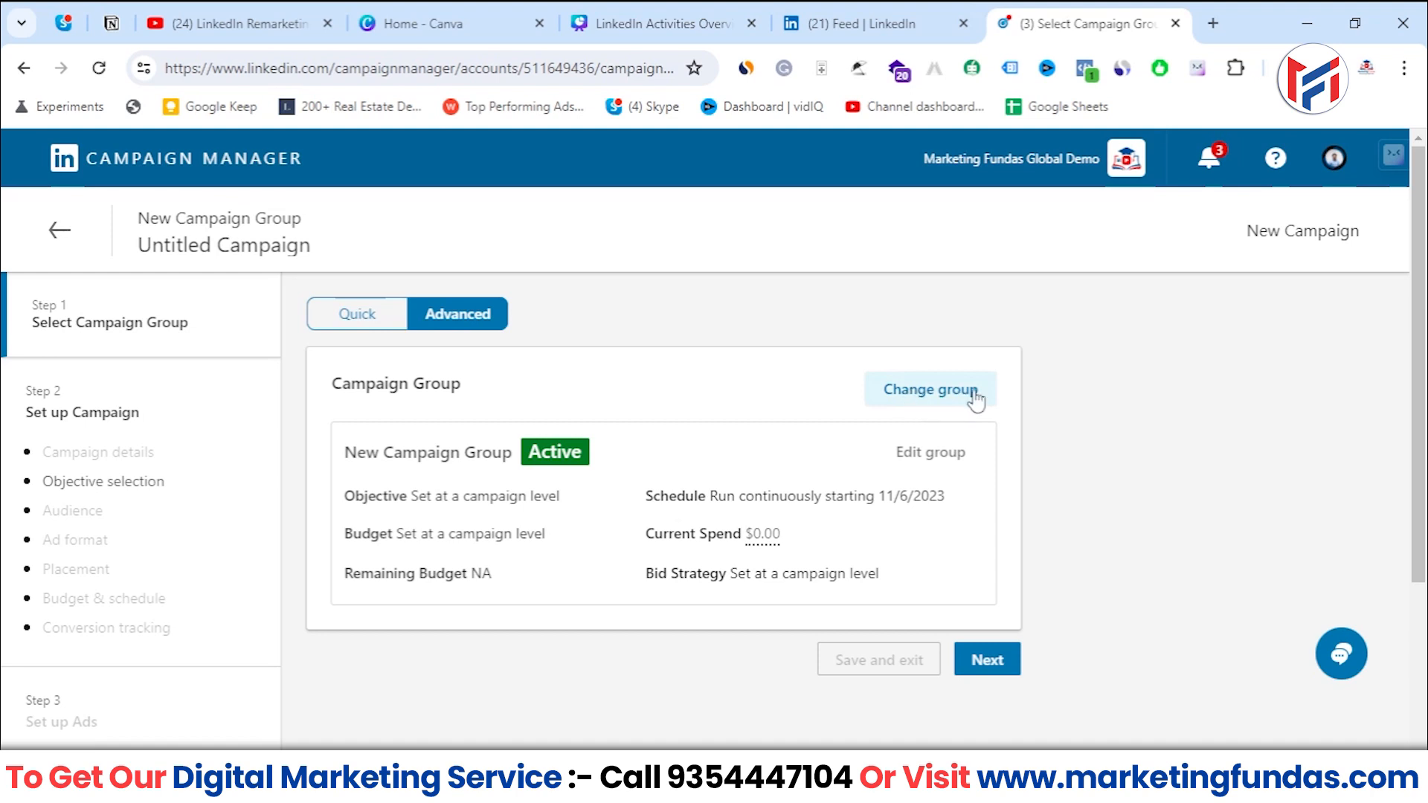
click(997, 660)
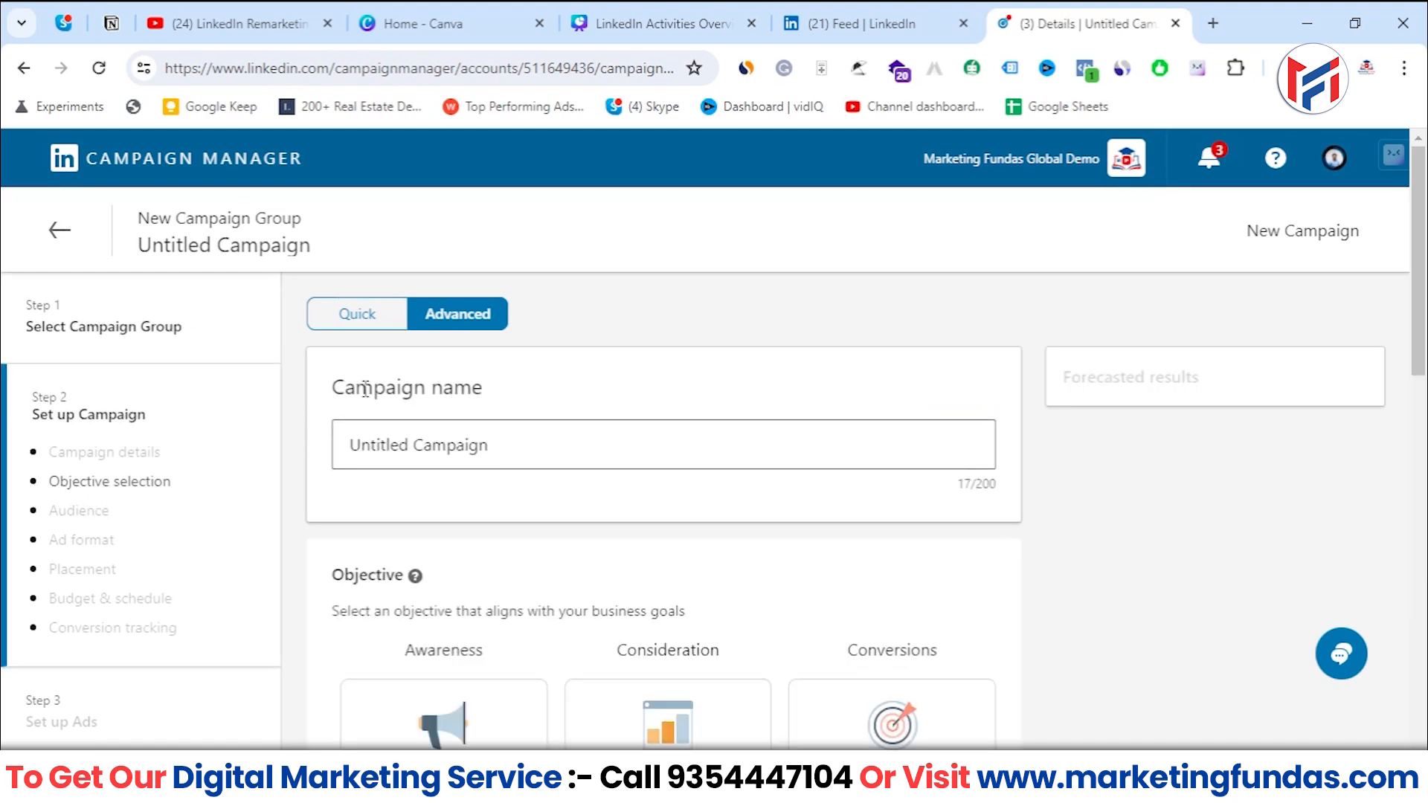
Name the campaign "Remarketing Campaign Jan-2024".
drag(365, 389, 375, 389)
click(376, 389)
scroll(376, 395, down, 1)
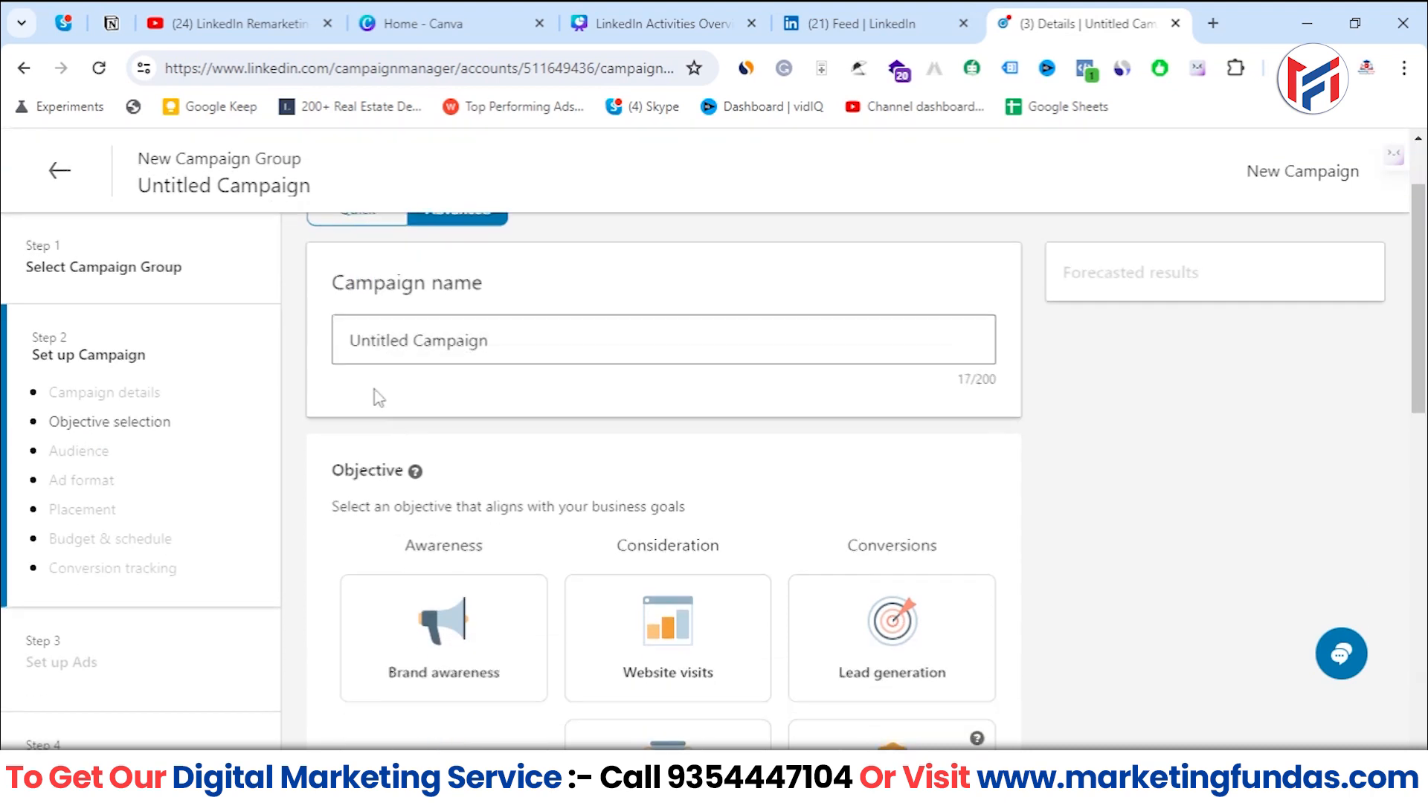
triple_click(479, 355)
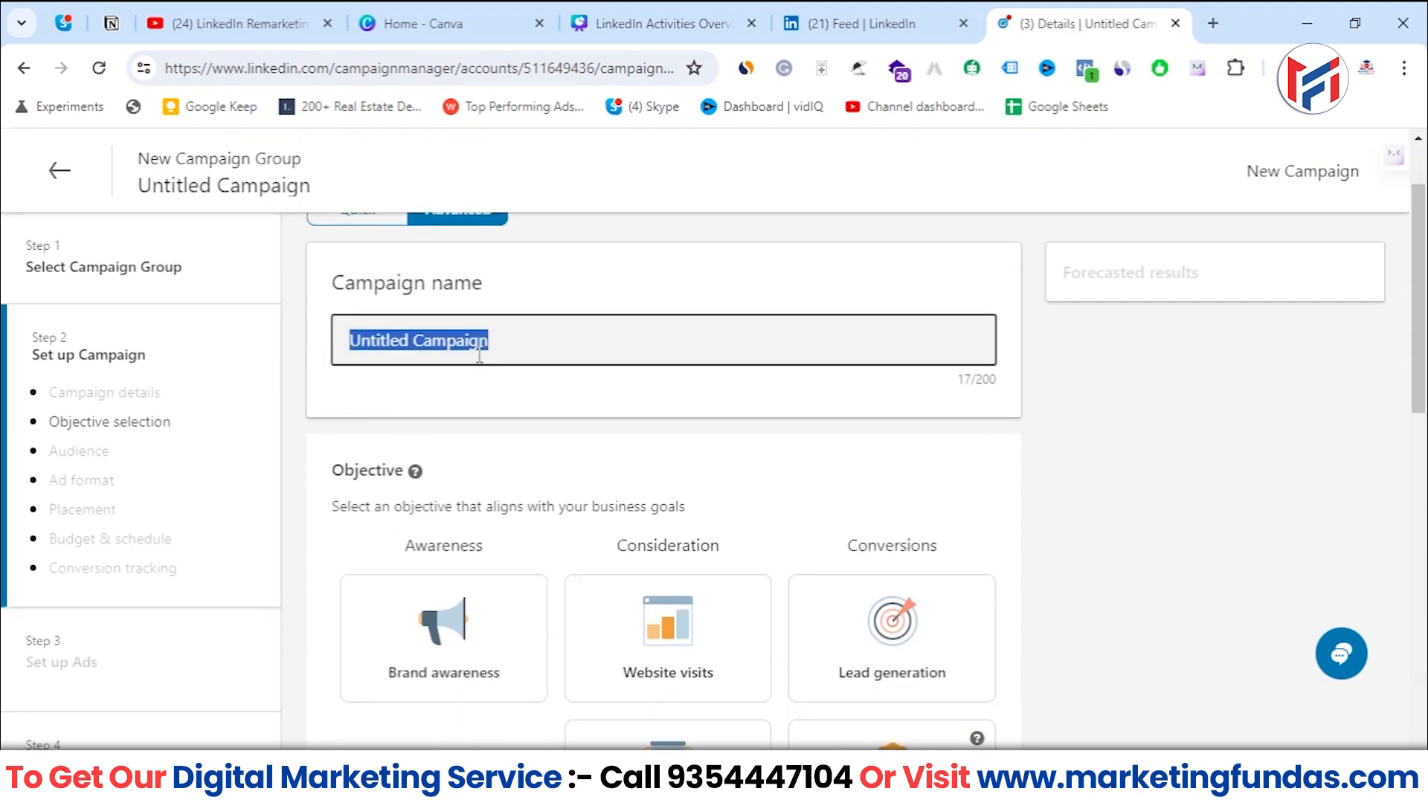
text(Ma)
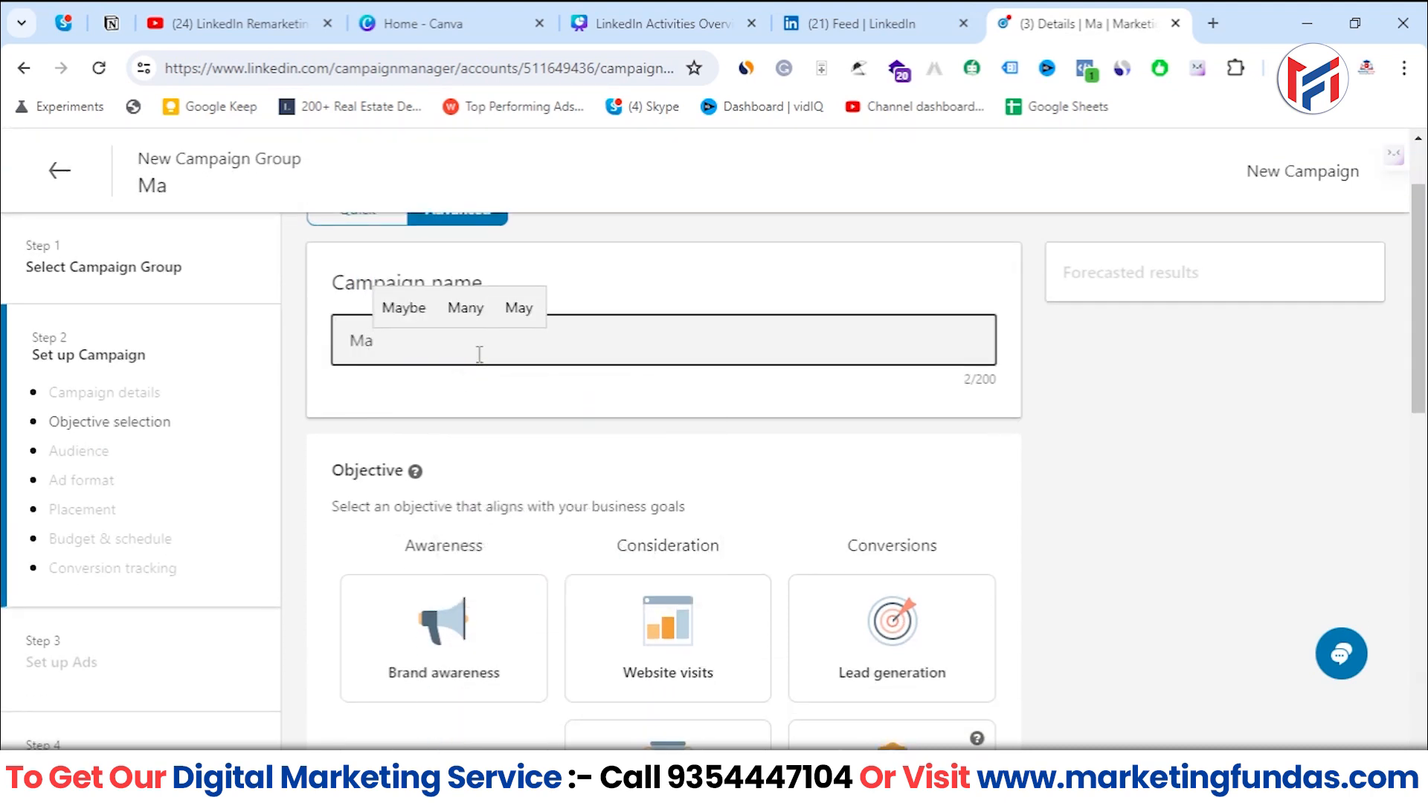
text(rket)
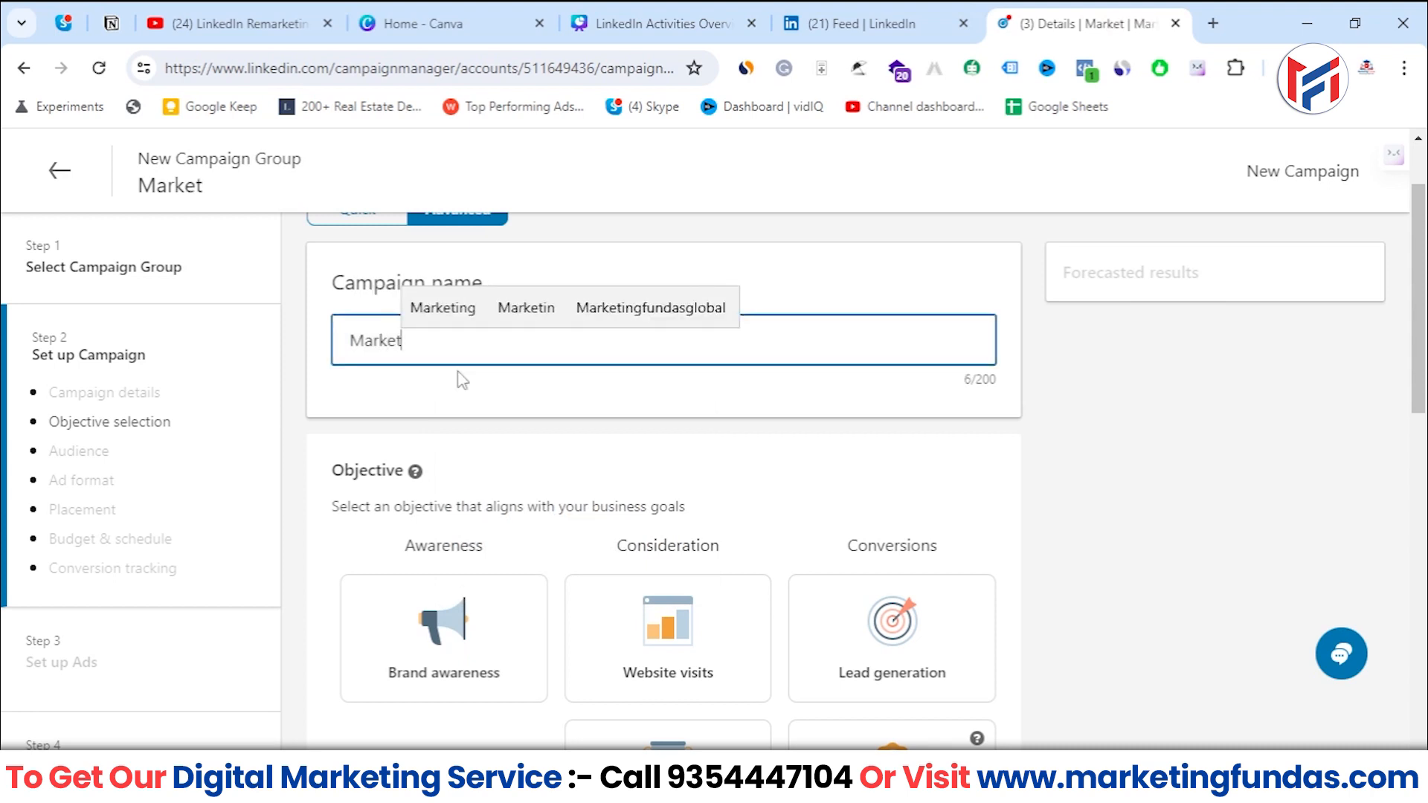
key(BackSpace)
key(BackSpace)
key(BackSpace)
key(BackSpace)
key(BackSpace)
key(BackSpace)
text(Remar)
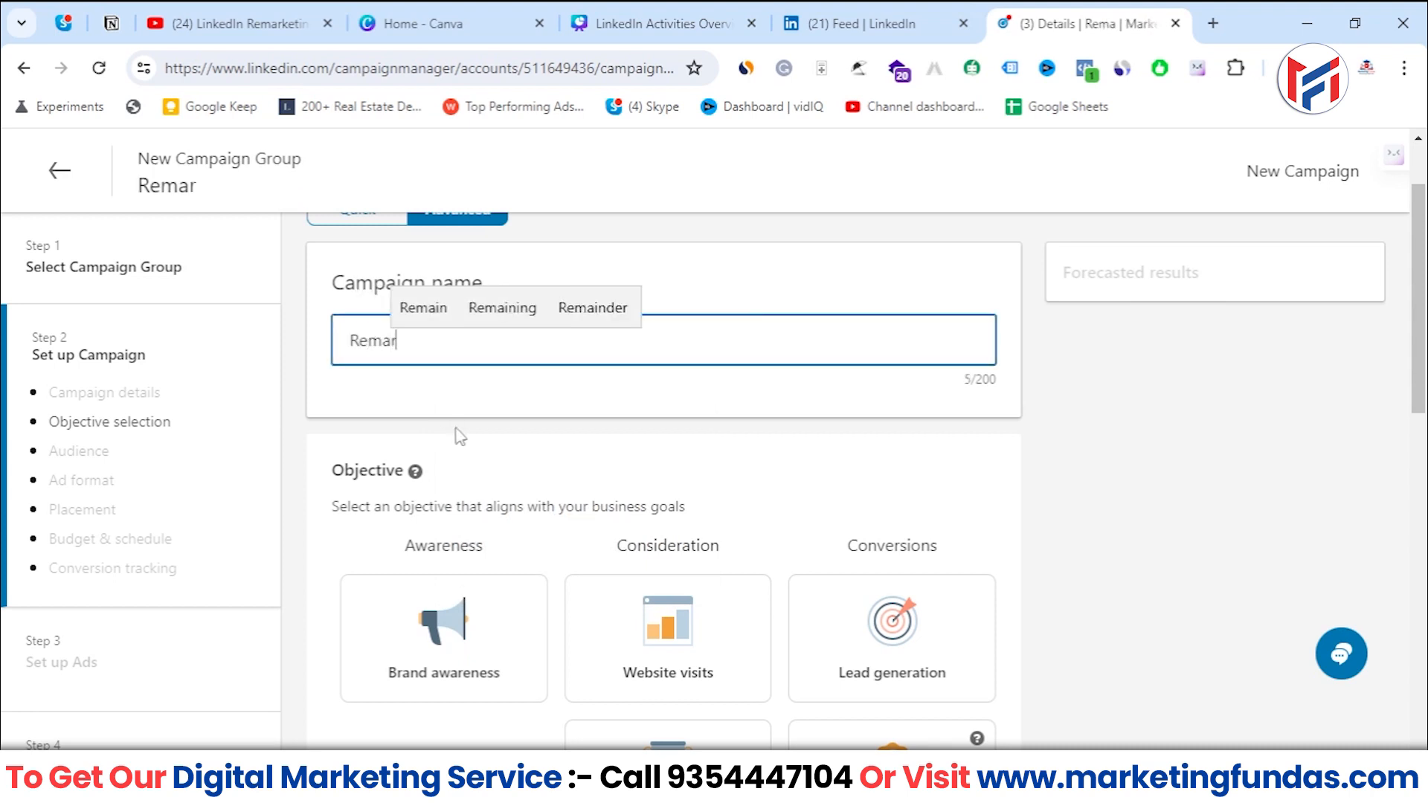
text(keting MArk)
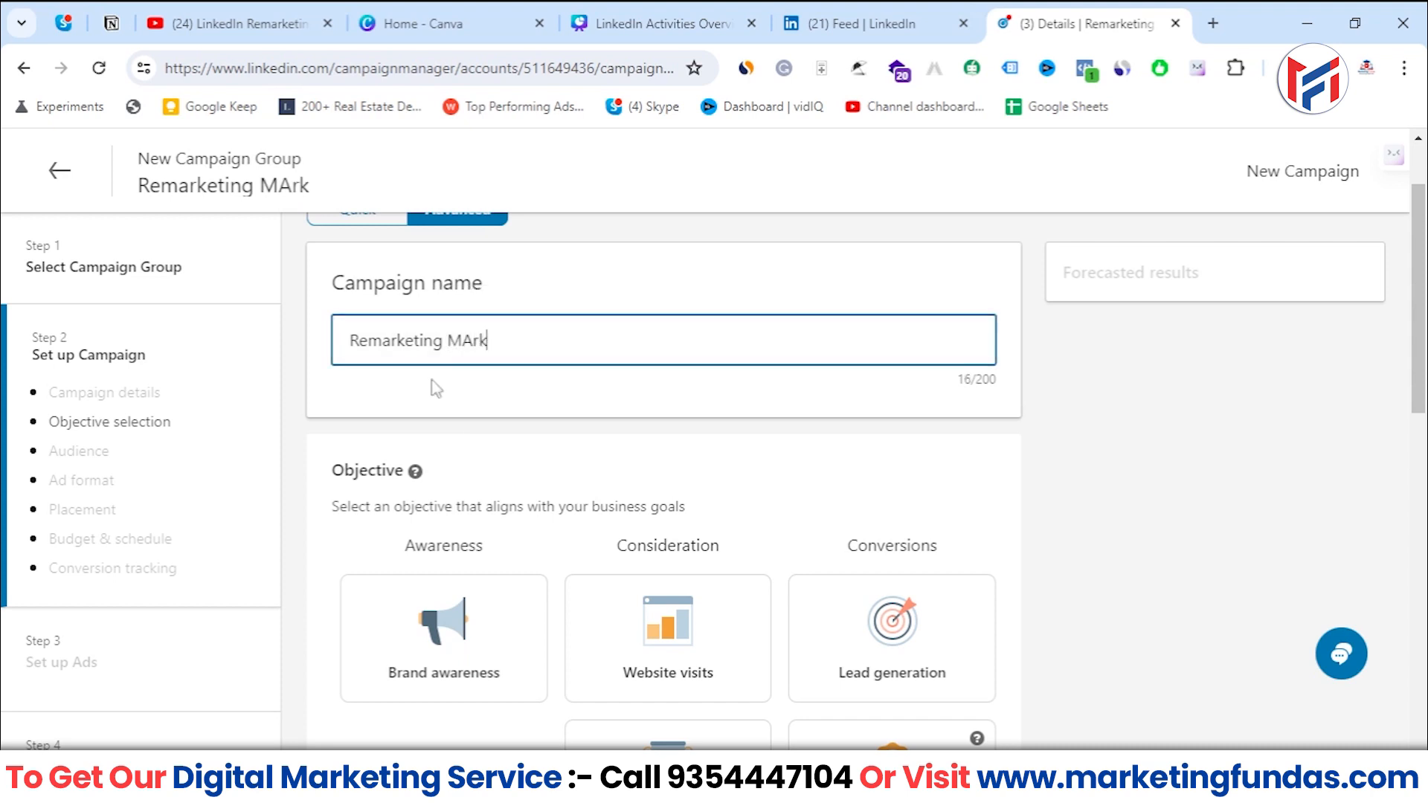
key(BackSpace)
key(BackSpace)
key(BackSpace)
key(BackSpace)
text(Campa)
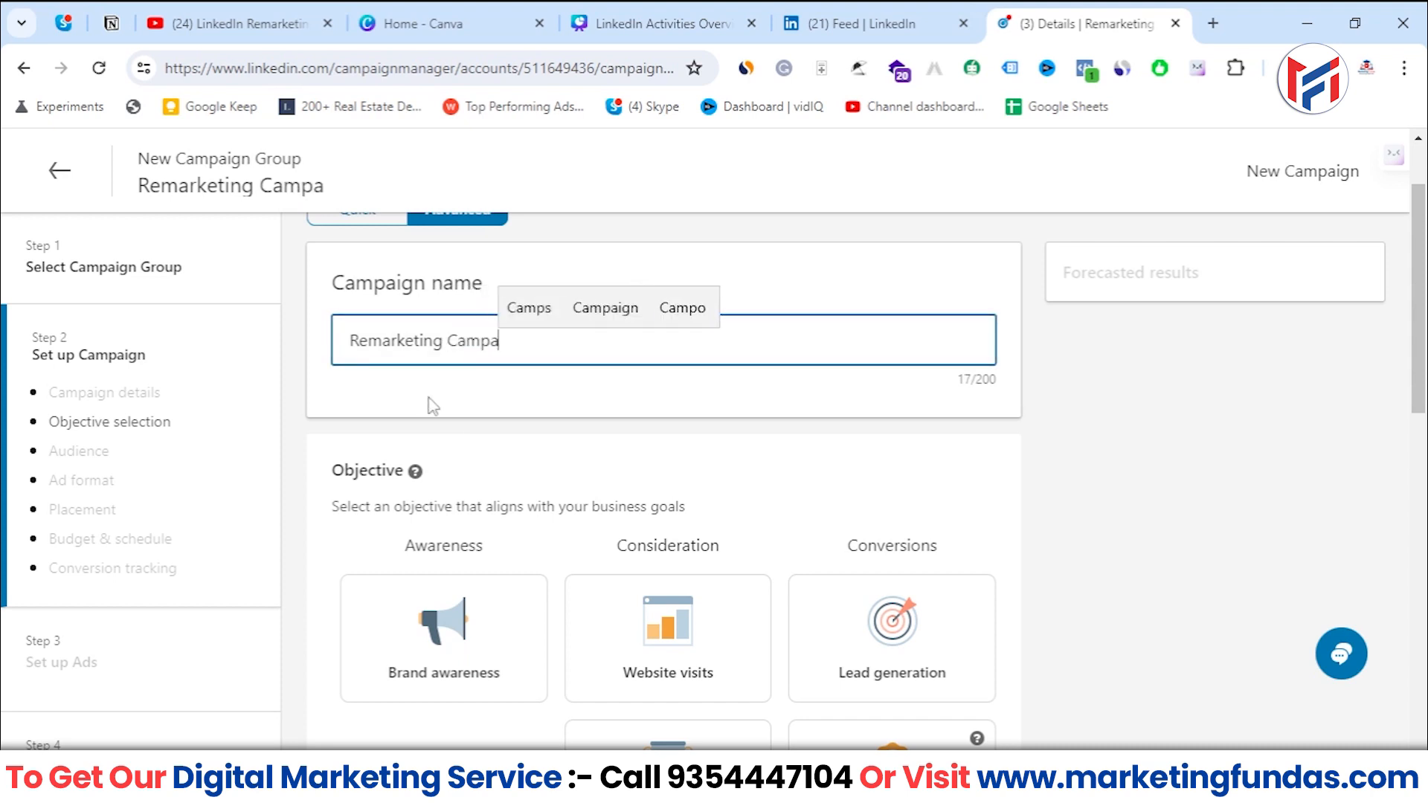
text(ign )
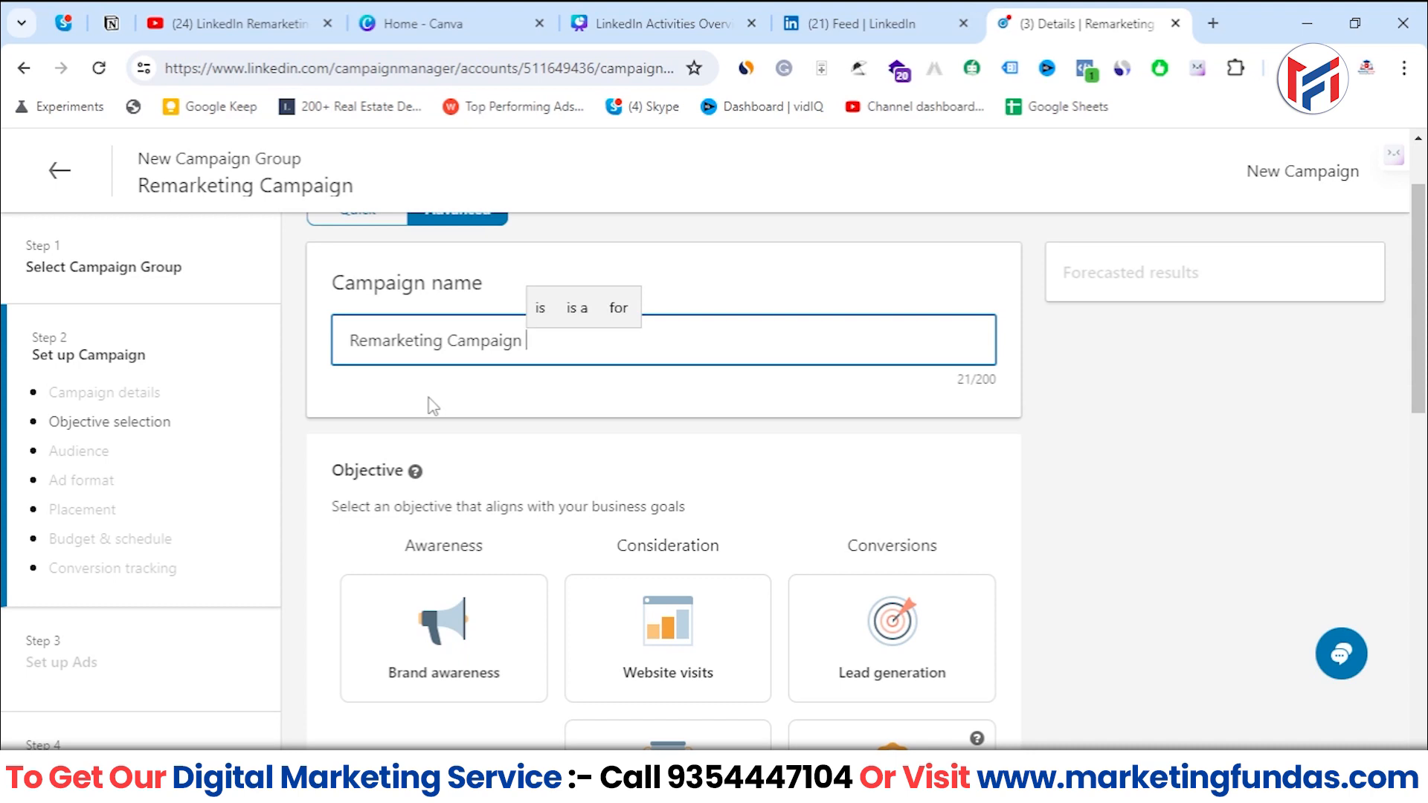
text(Jan)
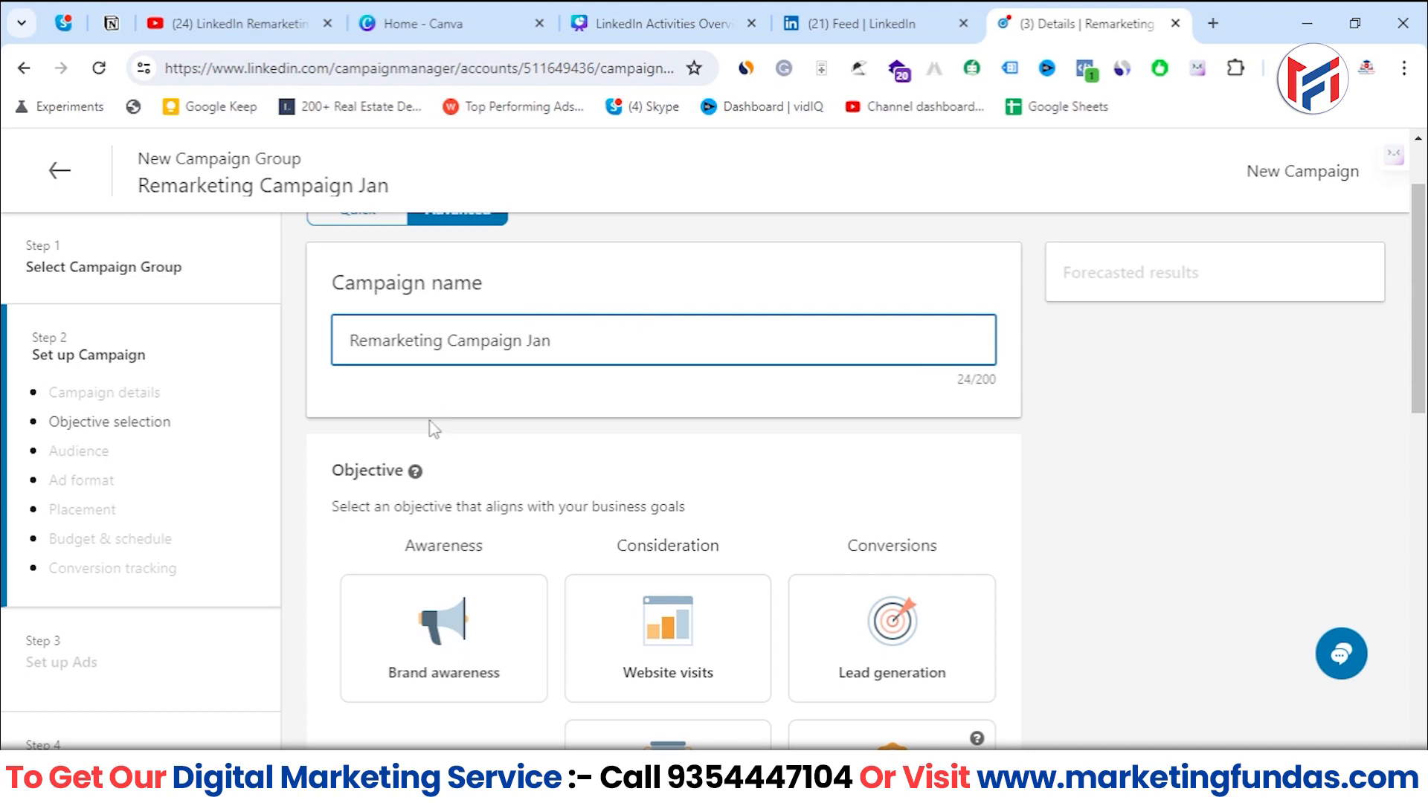
text(-2024)
Review the available campaign objectives and choose Brand awareness.
scroll(446, 416, down, 3)
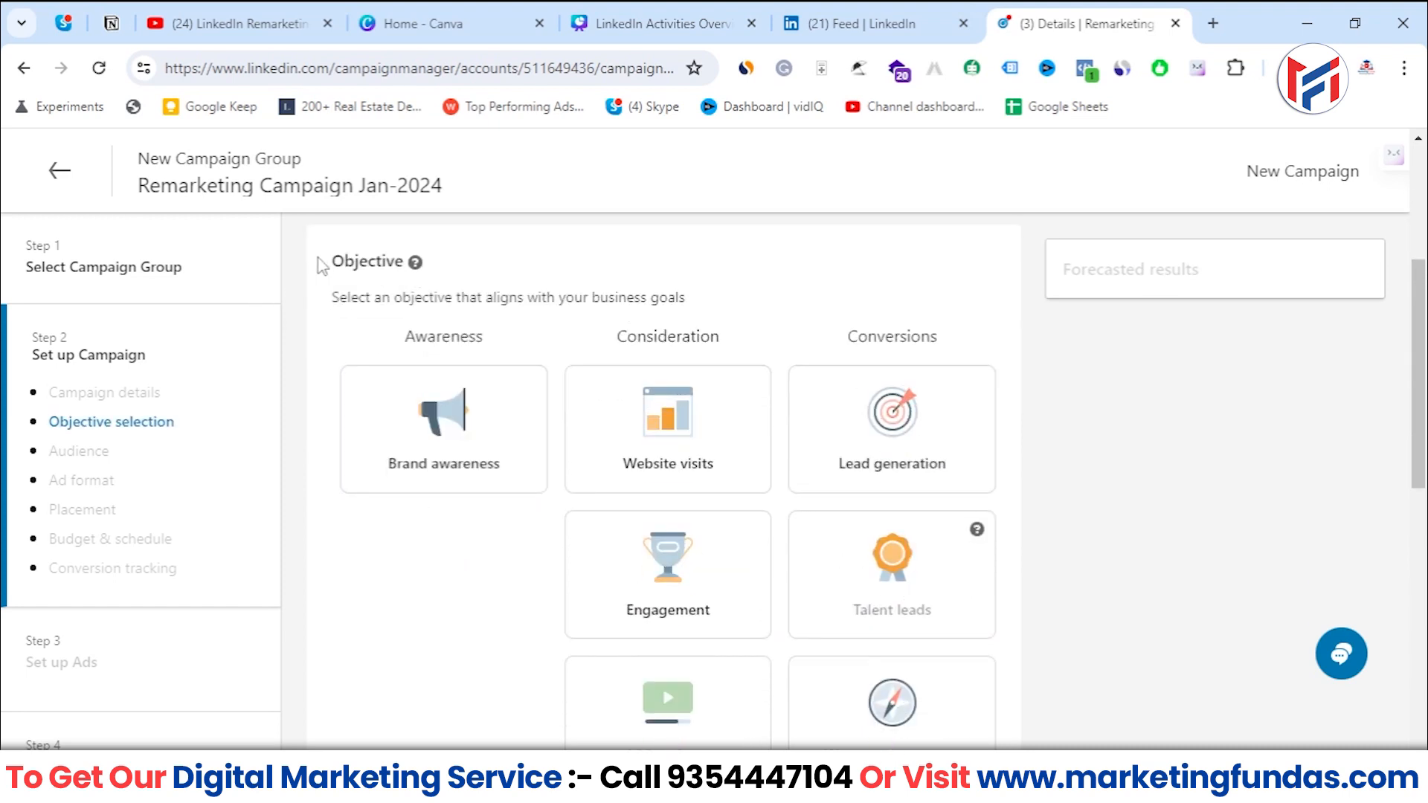
drag(322, 265, 393, 262)
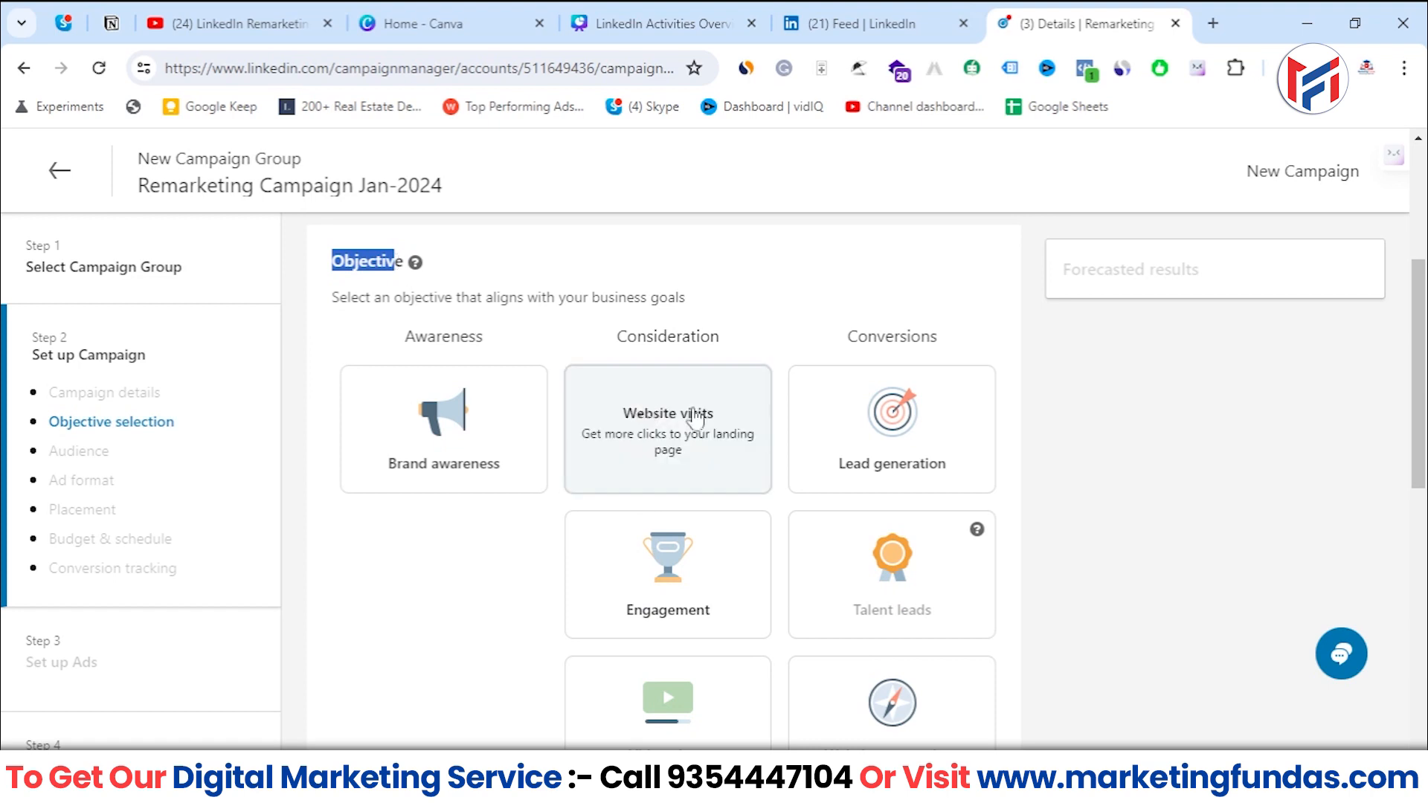
scroll(565, 467, down, 2)
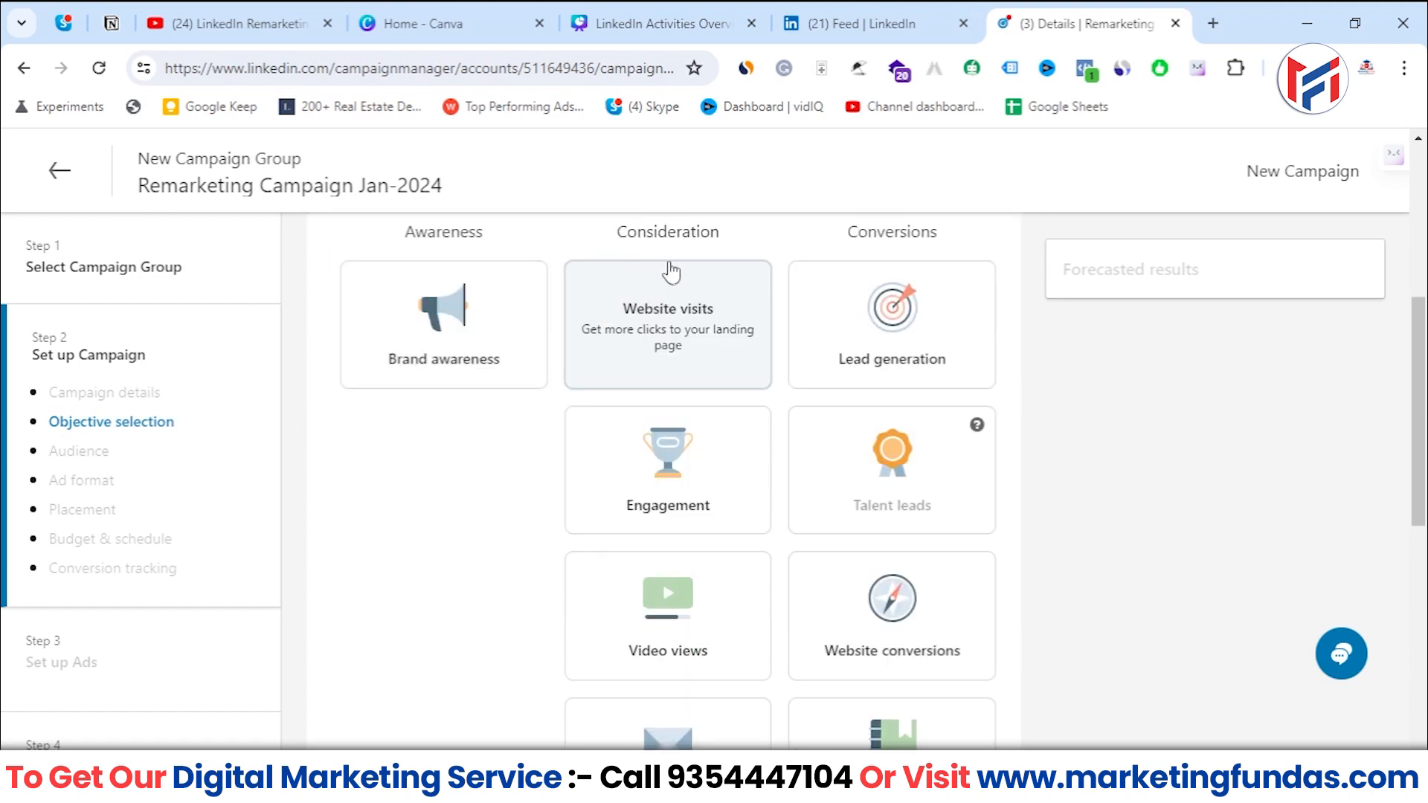
scroll(929, 521, down, 3)
scroll(669, 521, up, 6)
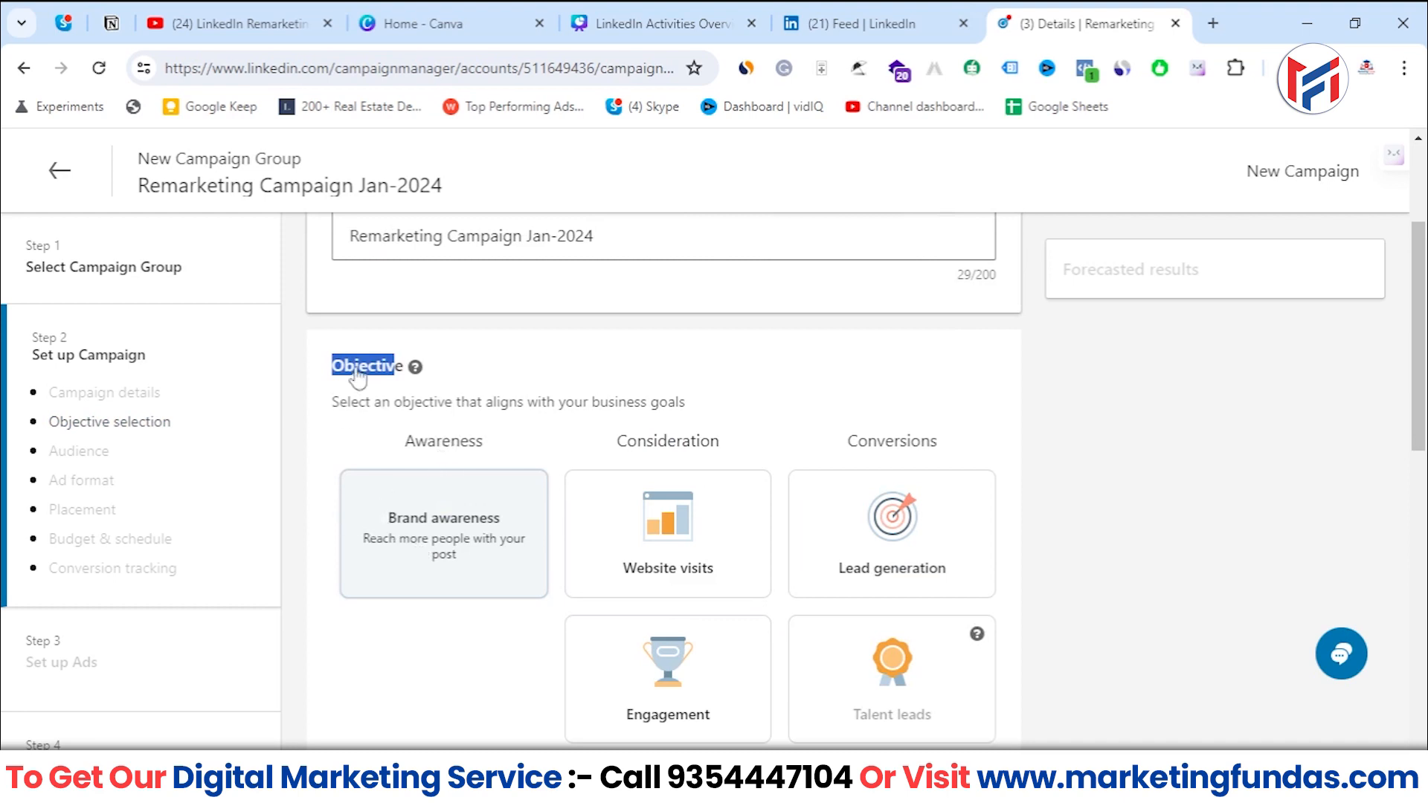
scroll(712, 511, down, 5)
scroll(616, 367, up, 3)
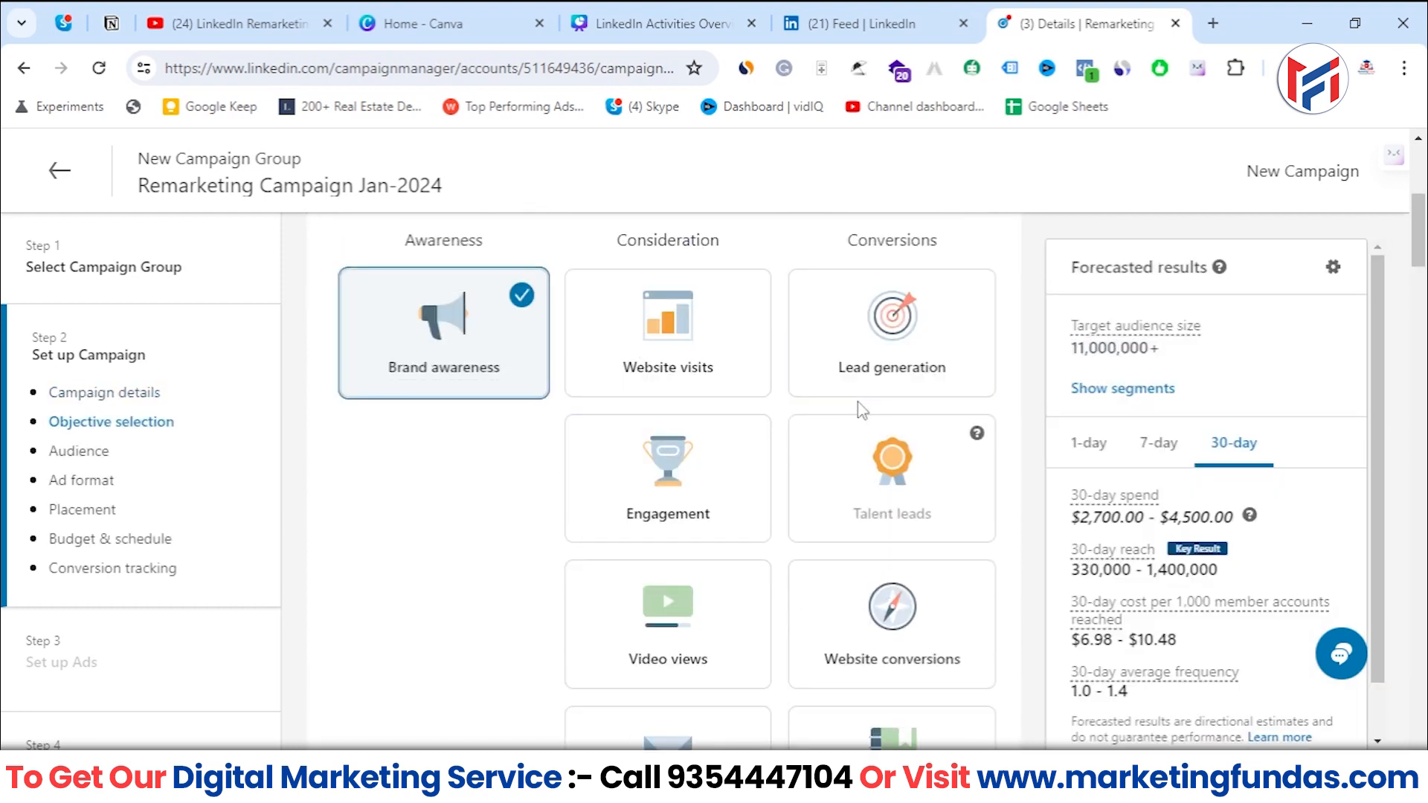
Dismiss the chat notification and review the remaining objectives and the audience's location and profile language settings.
scroll(520, 404, down, 3)
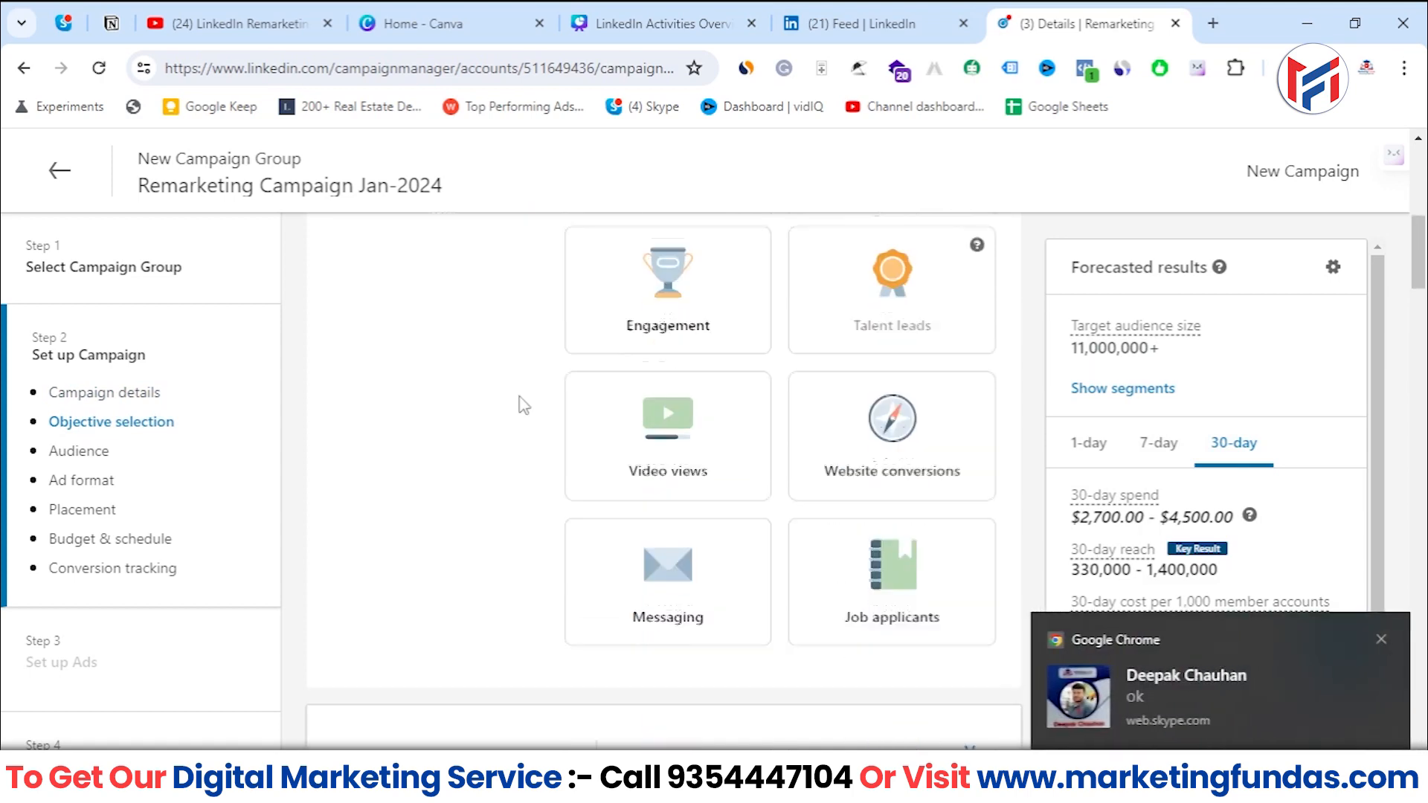
click(1386, 642)
scroll(507, 514, down, 3)
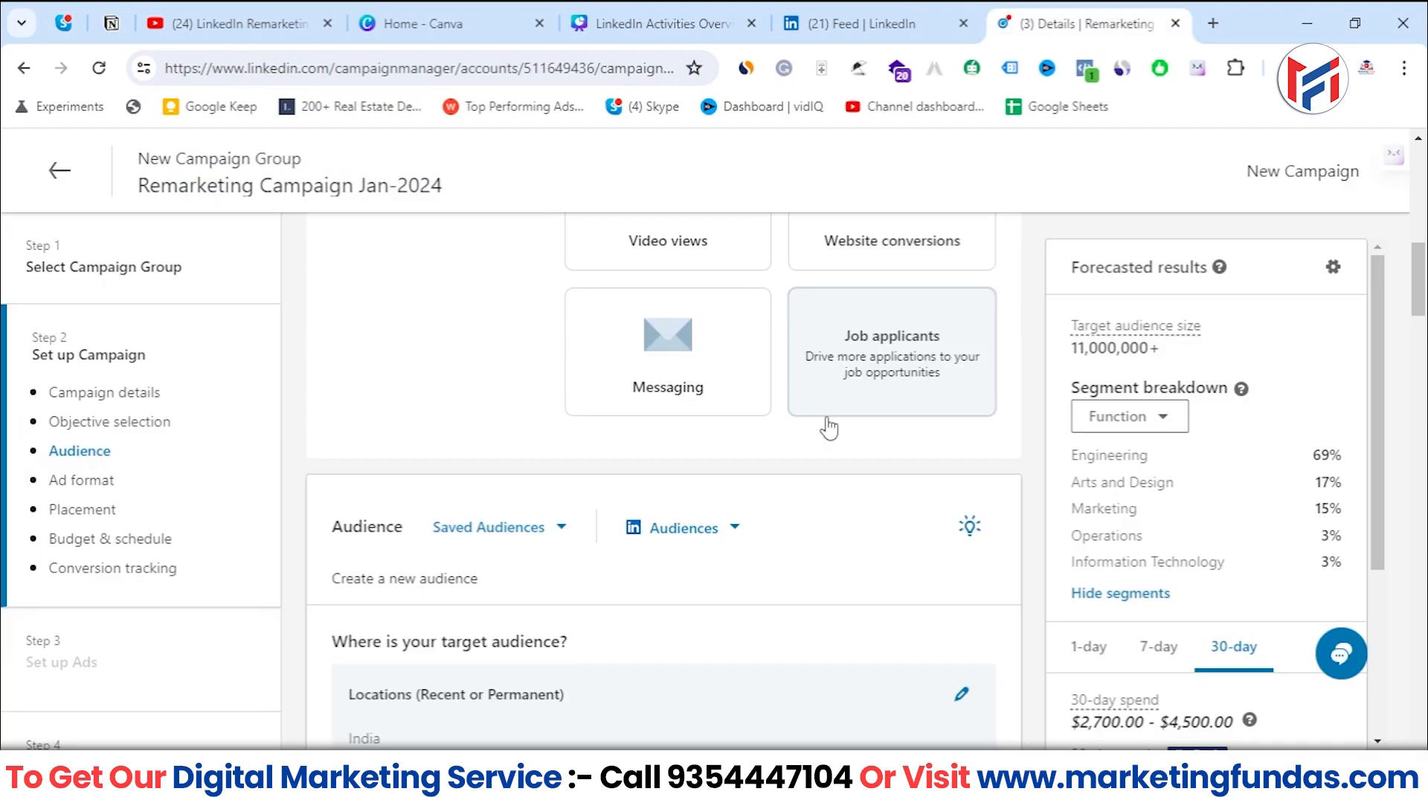
scroll(827, 426, up, 1)
scroll(824, 426, down, 2)
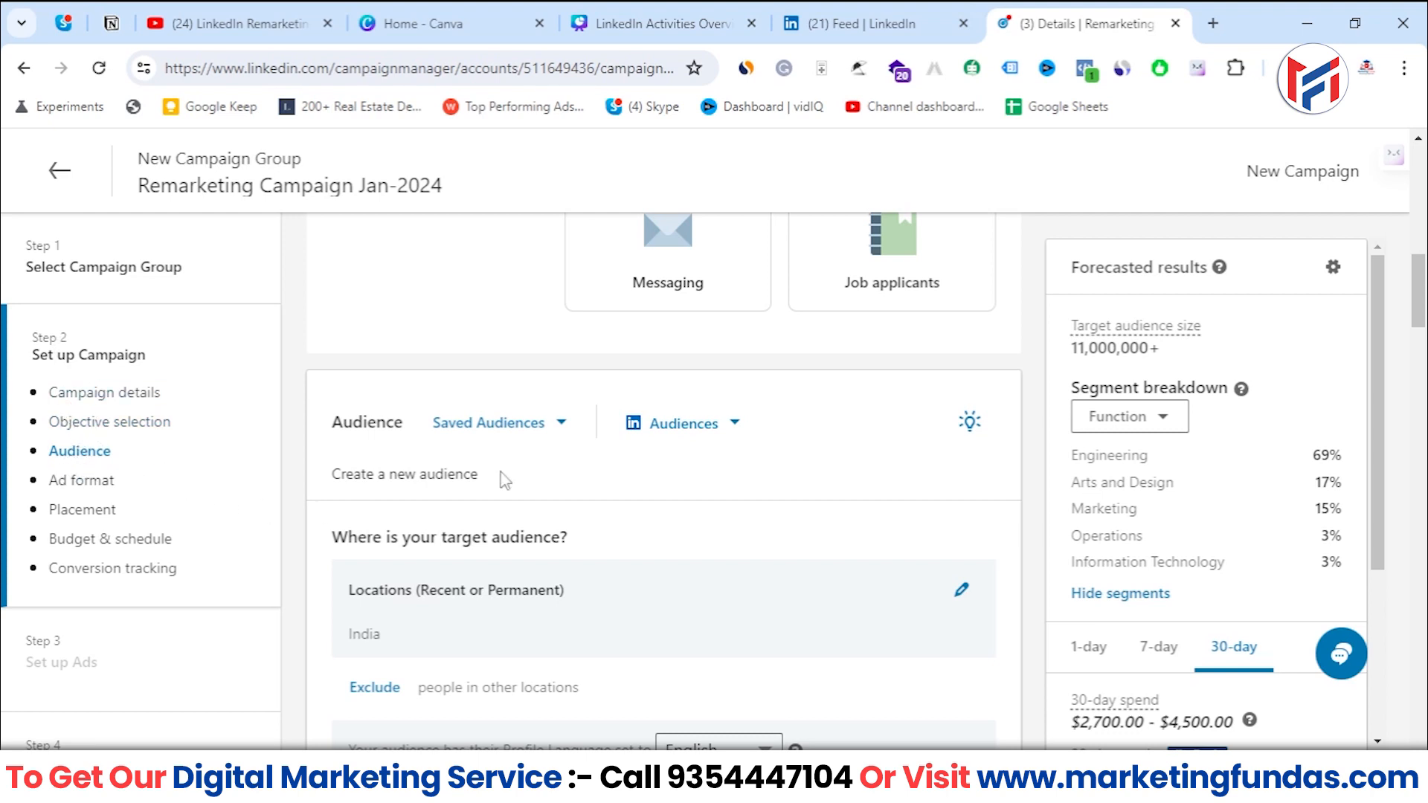
scroll(503, 480, up, 1)
scroll(502, 481, down, 4)
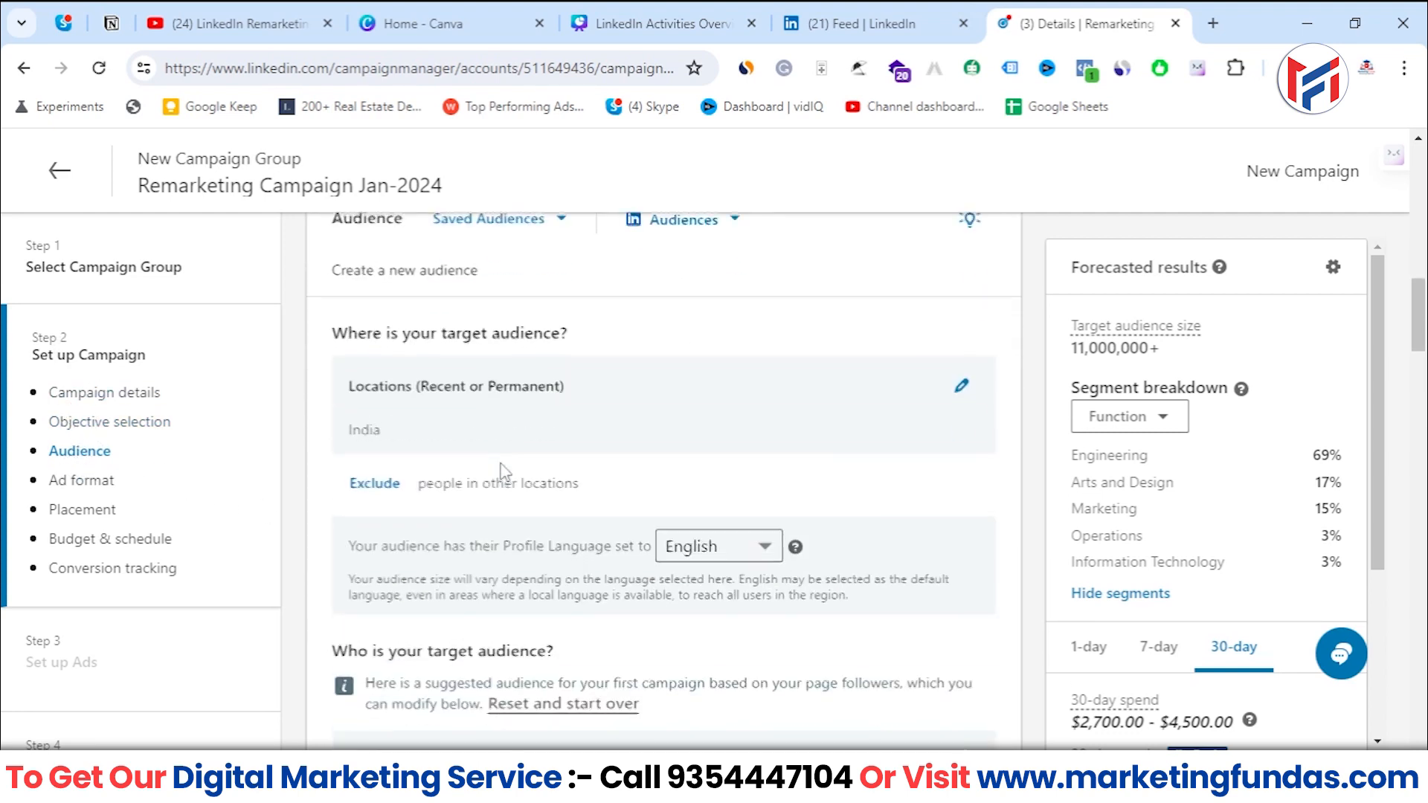
scroll(500, 474, down, 2)
scroll(495, 476, up, 3)
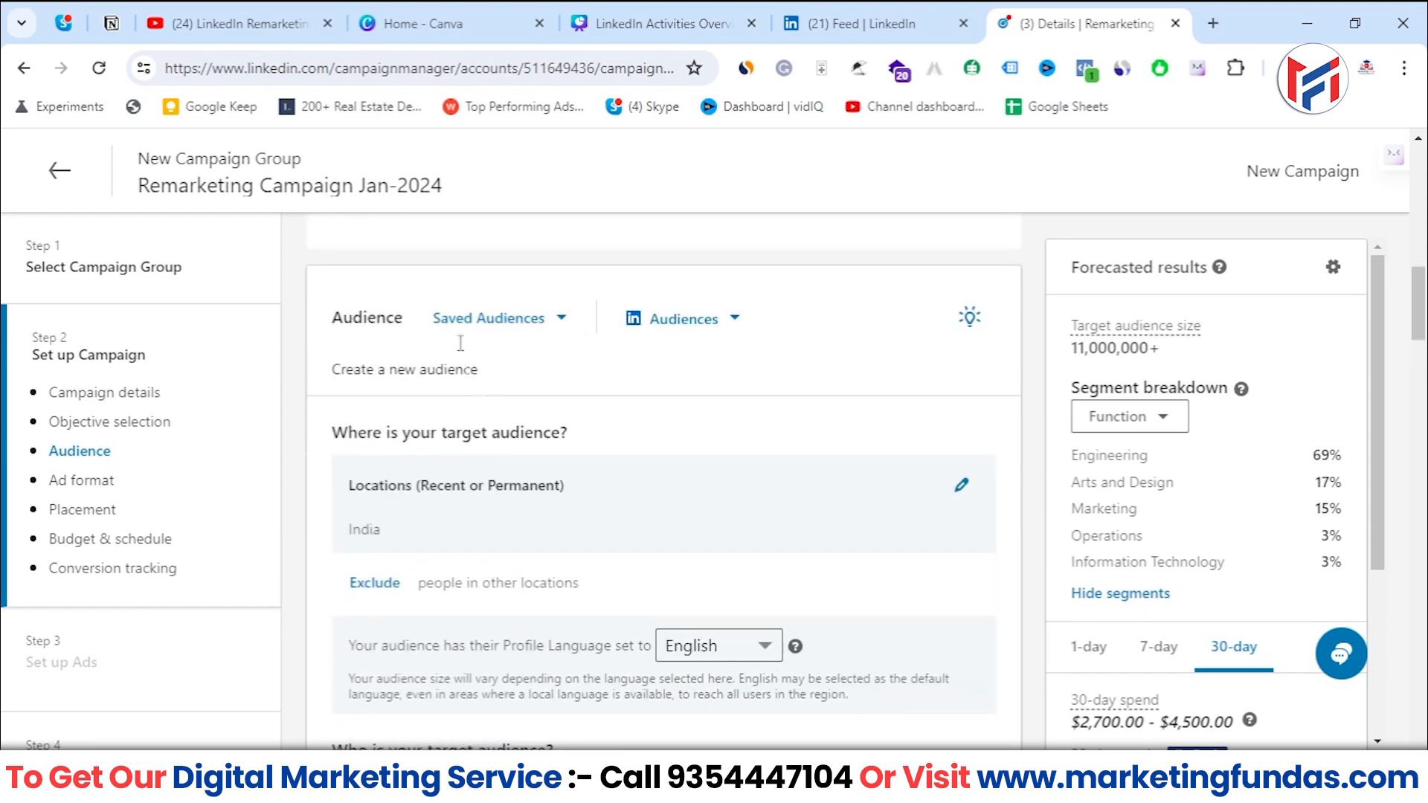
Examine the predefined LinkedIn audiences and the target audience attribute and matched audience options.
click(674, 324)
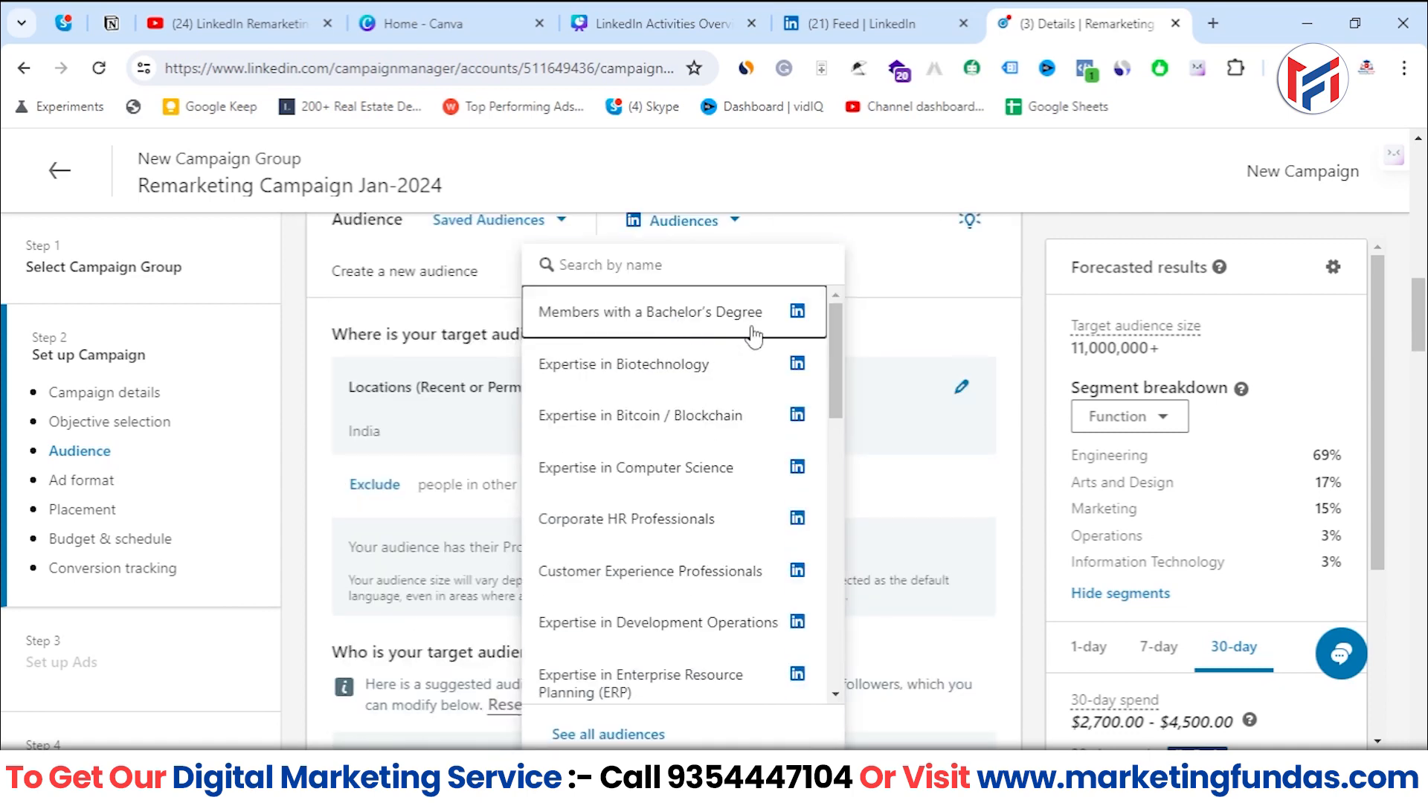
drag(836, 416, 850, 389)
click(1036, 379)
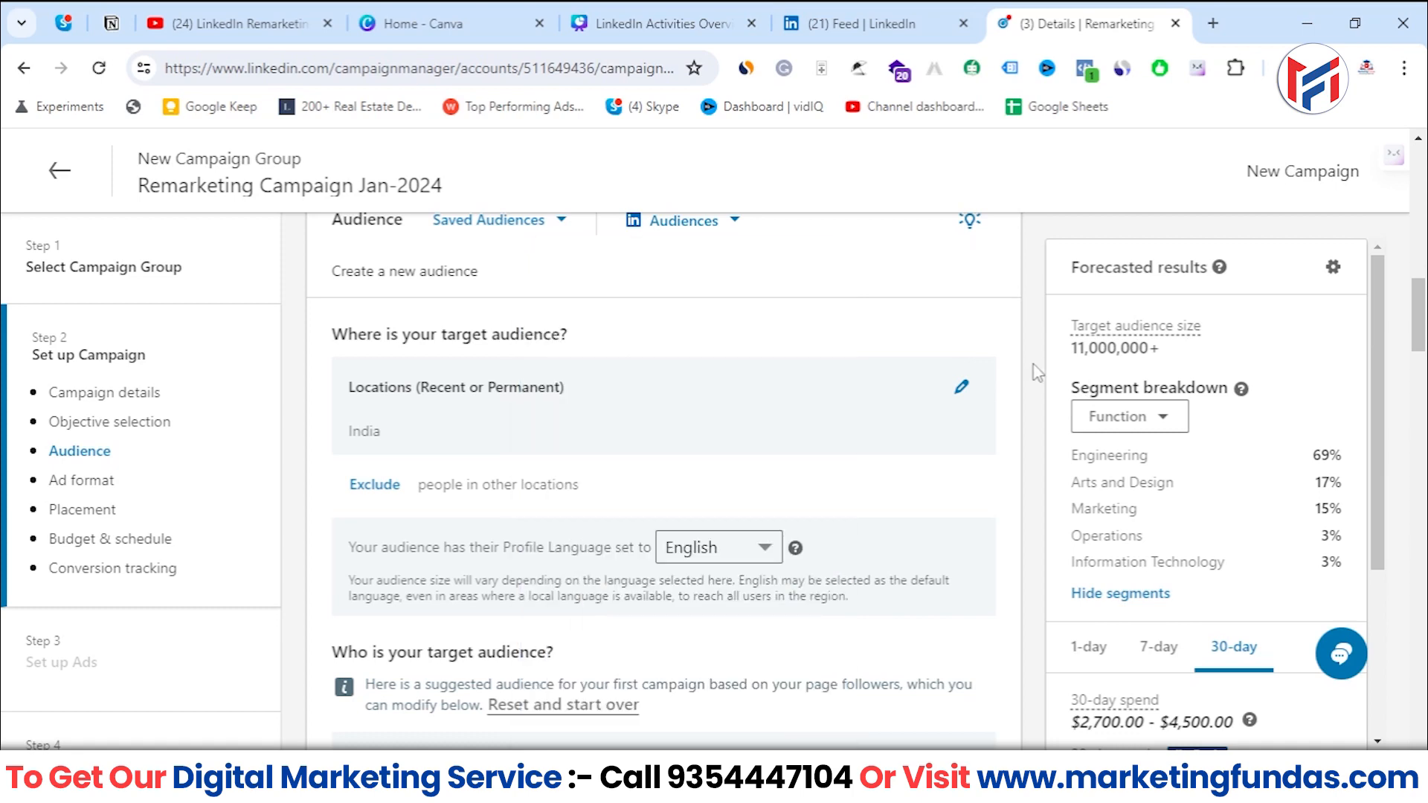
scroll(1038, 372, down, 3)
scroll(1037, 372, down, 3)
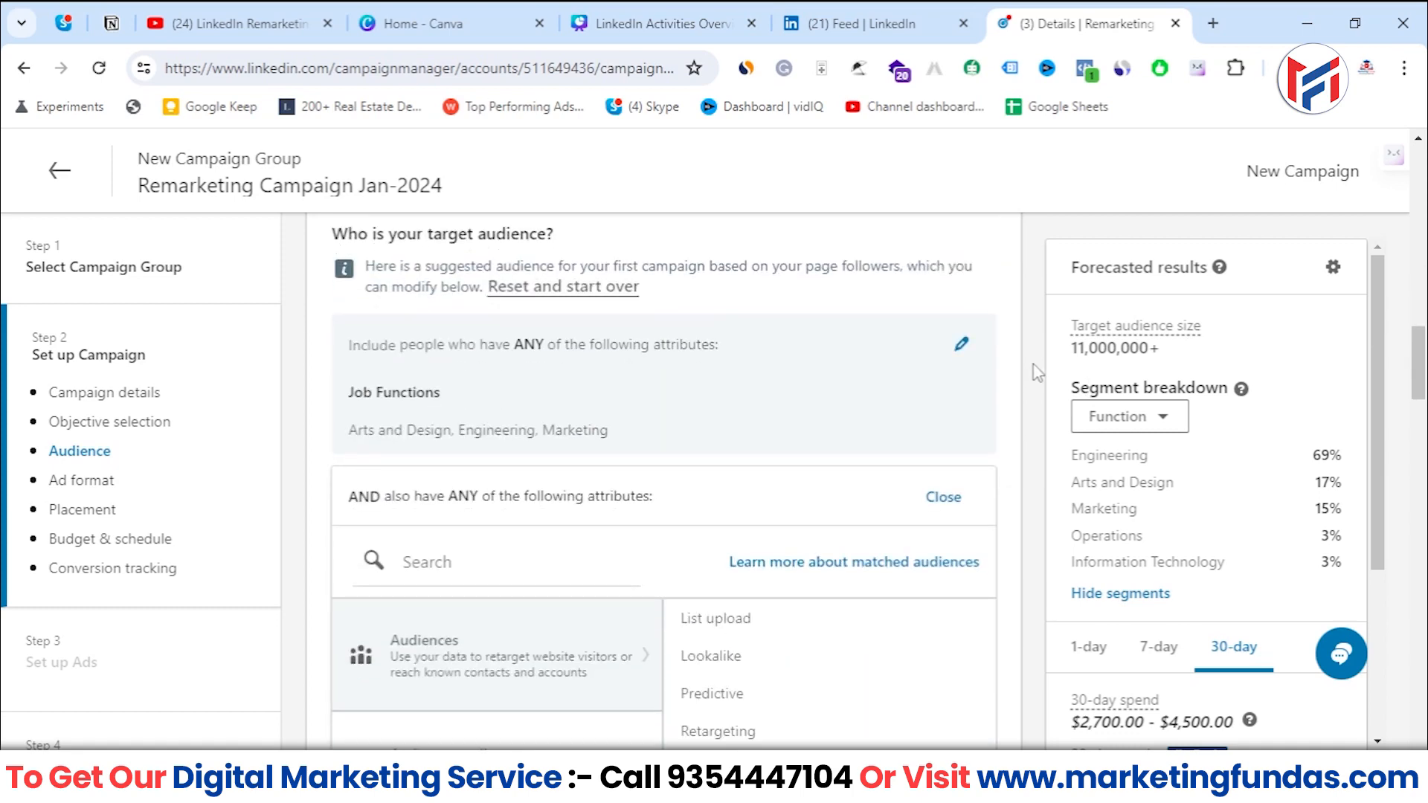
scroll(1038, 372, down, 3)
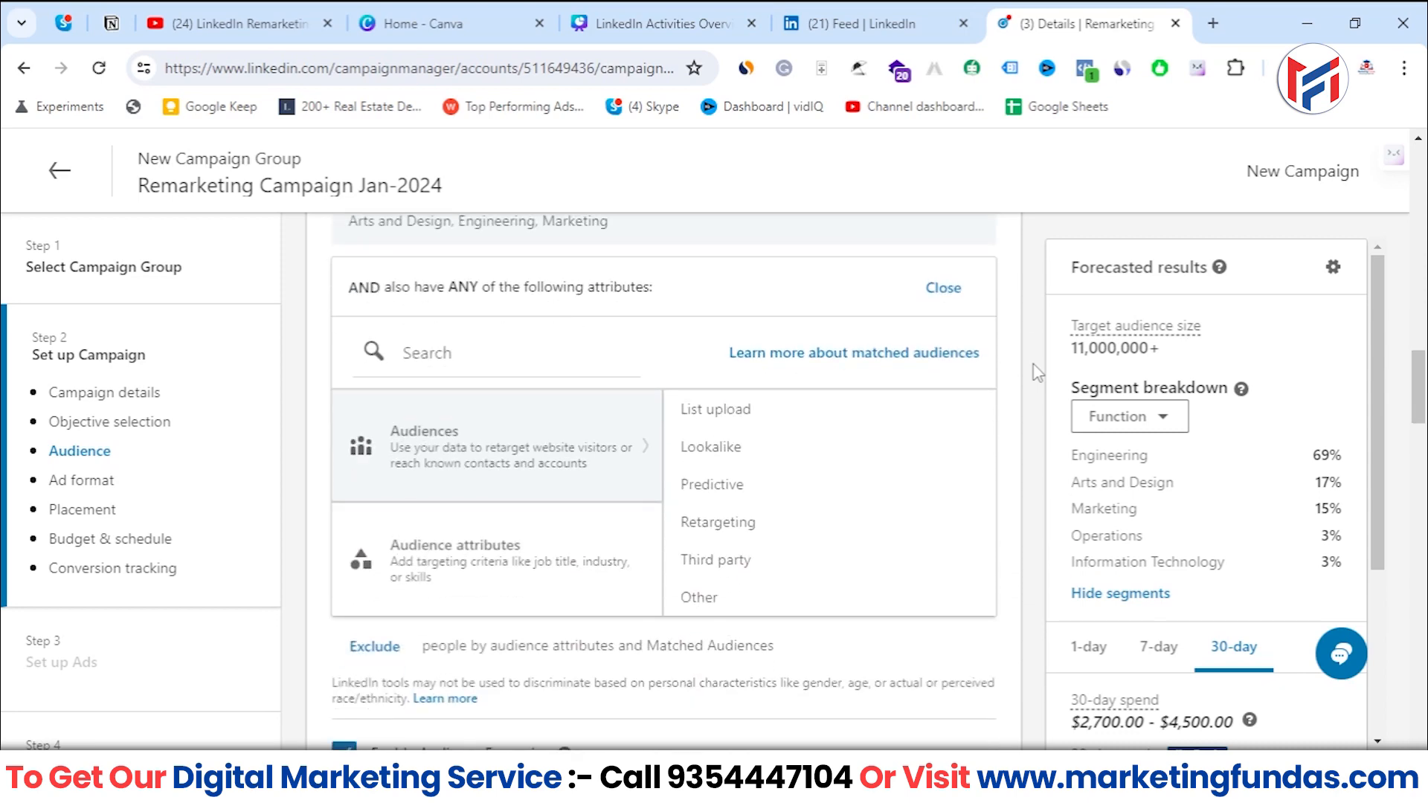
scroll(998, 373, up, 12)
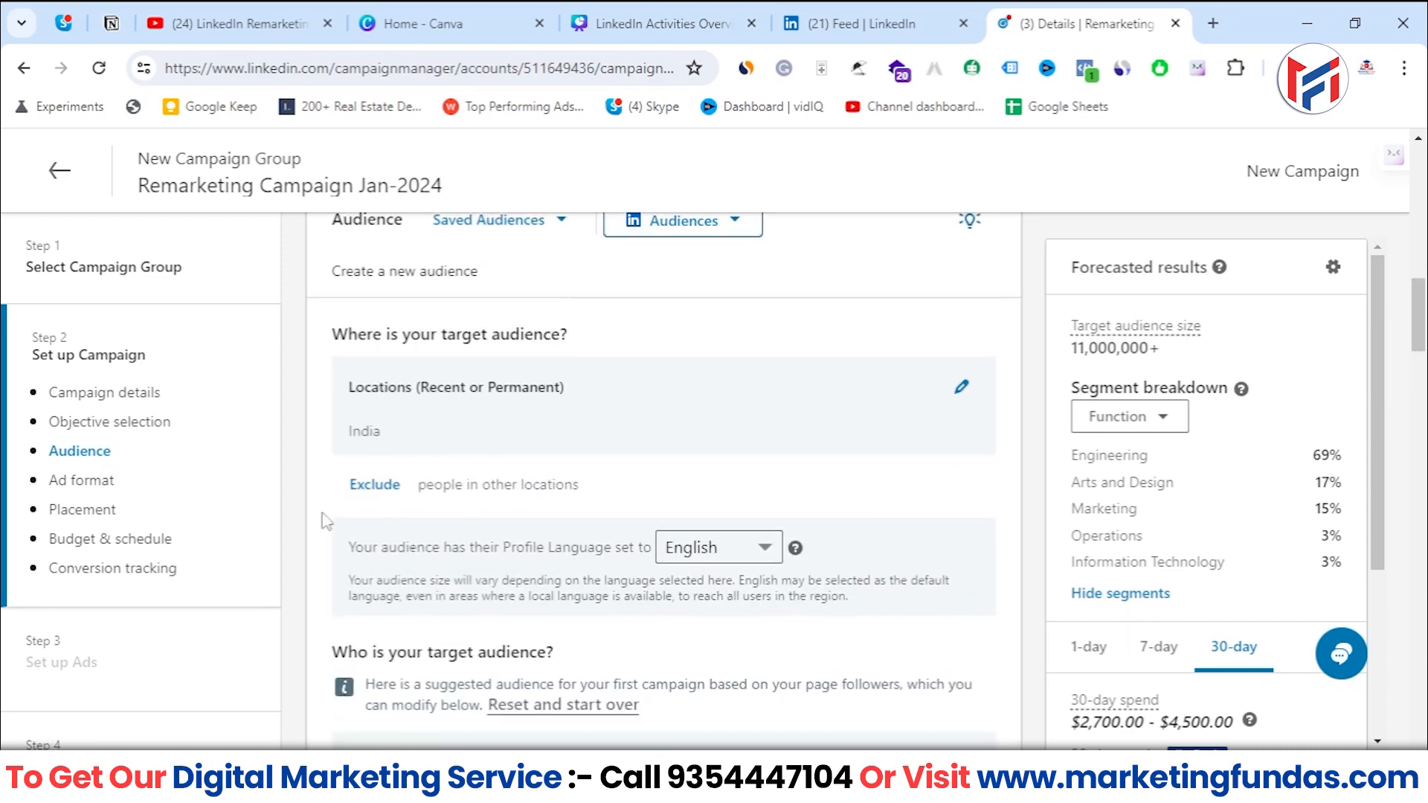
scroll(434, 385, up, 1)
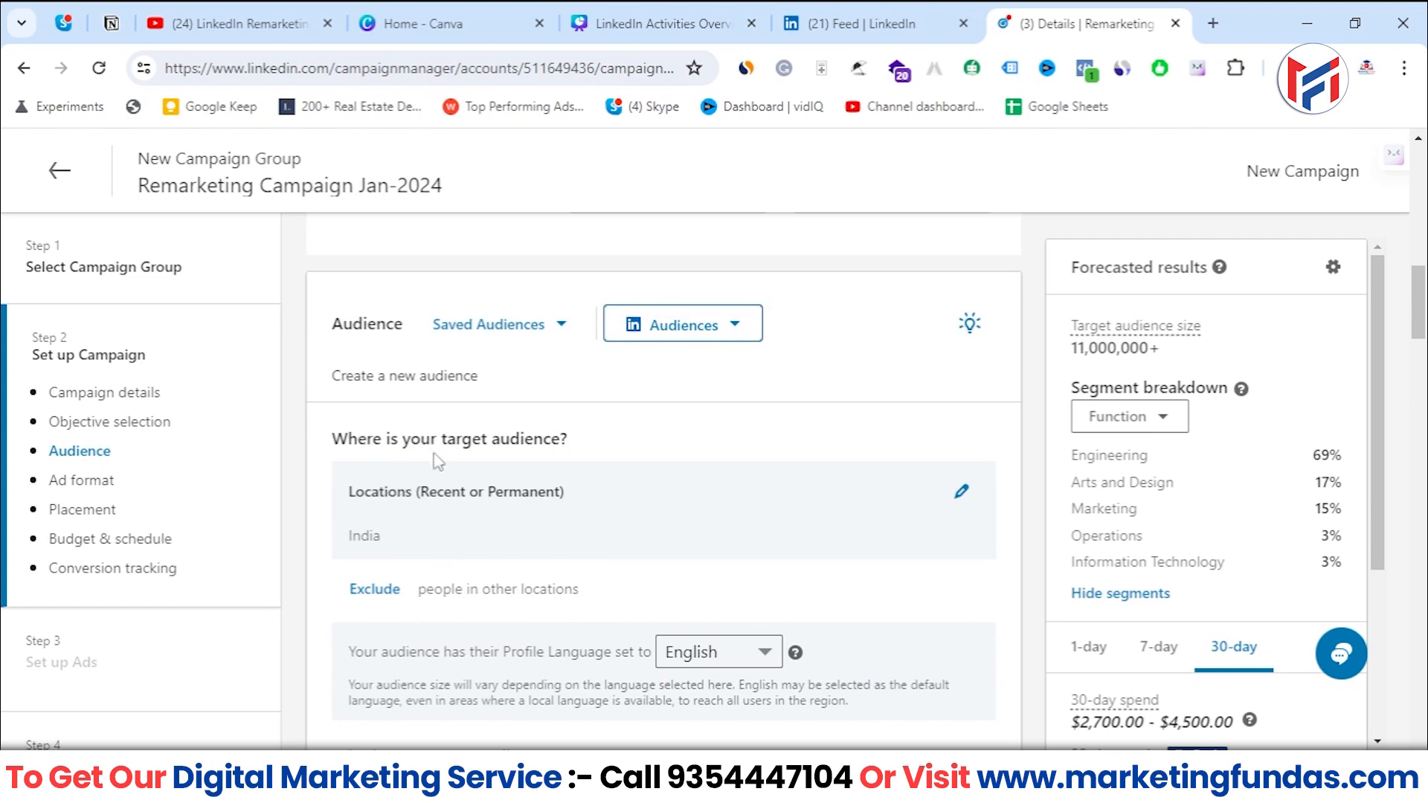
Review the audience's location and job function settings and the matched audience categories from List upload to Other.
scroll(503, 492, down, 2)
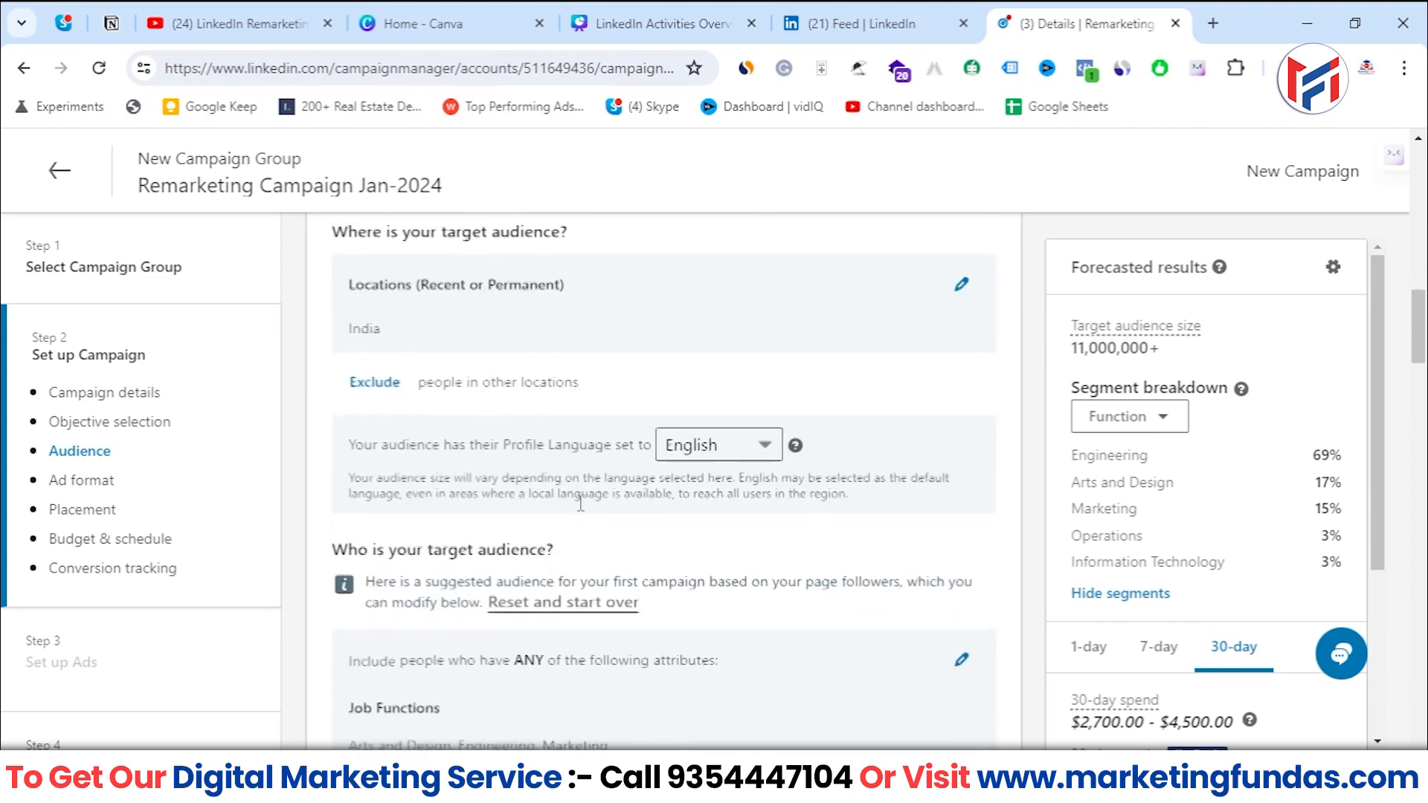
scroll(519, 438, down, 3)
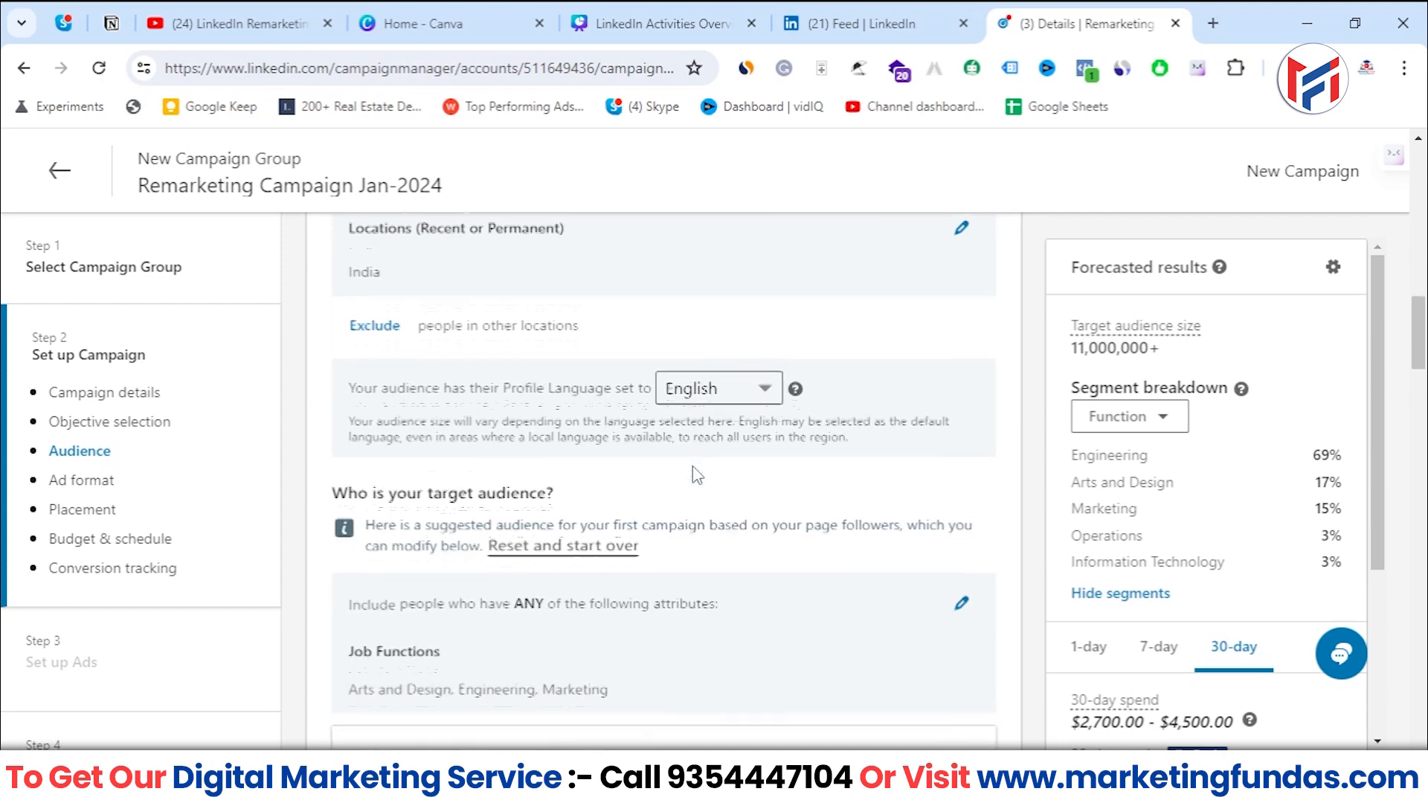
scroll(520, 421, up, 3)
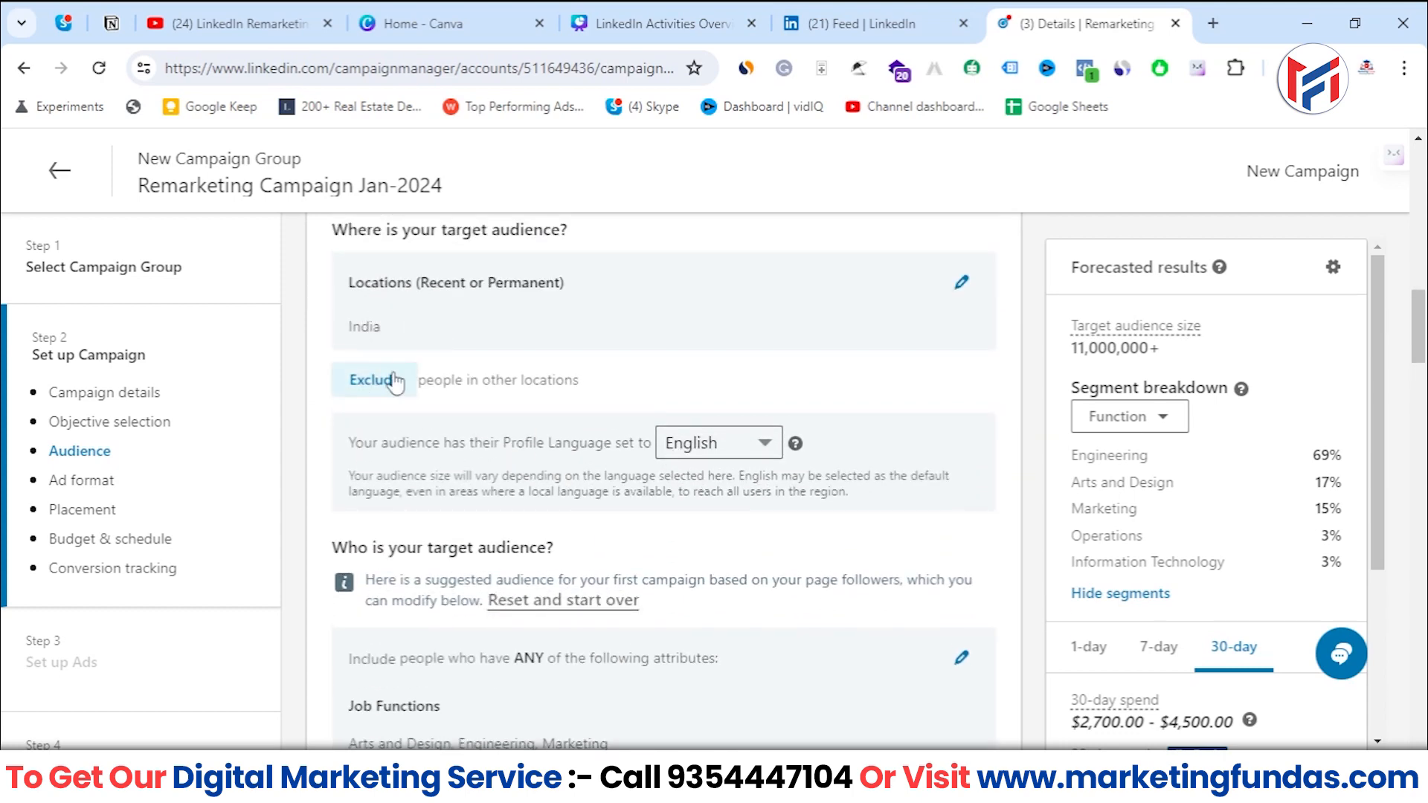
scroll(560, 409, down, 3)
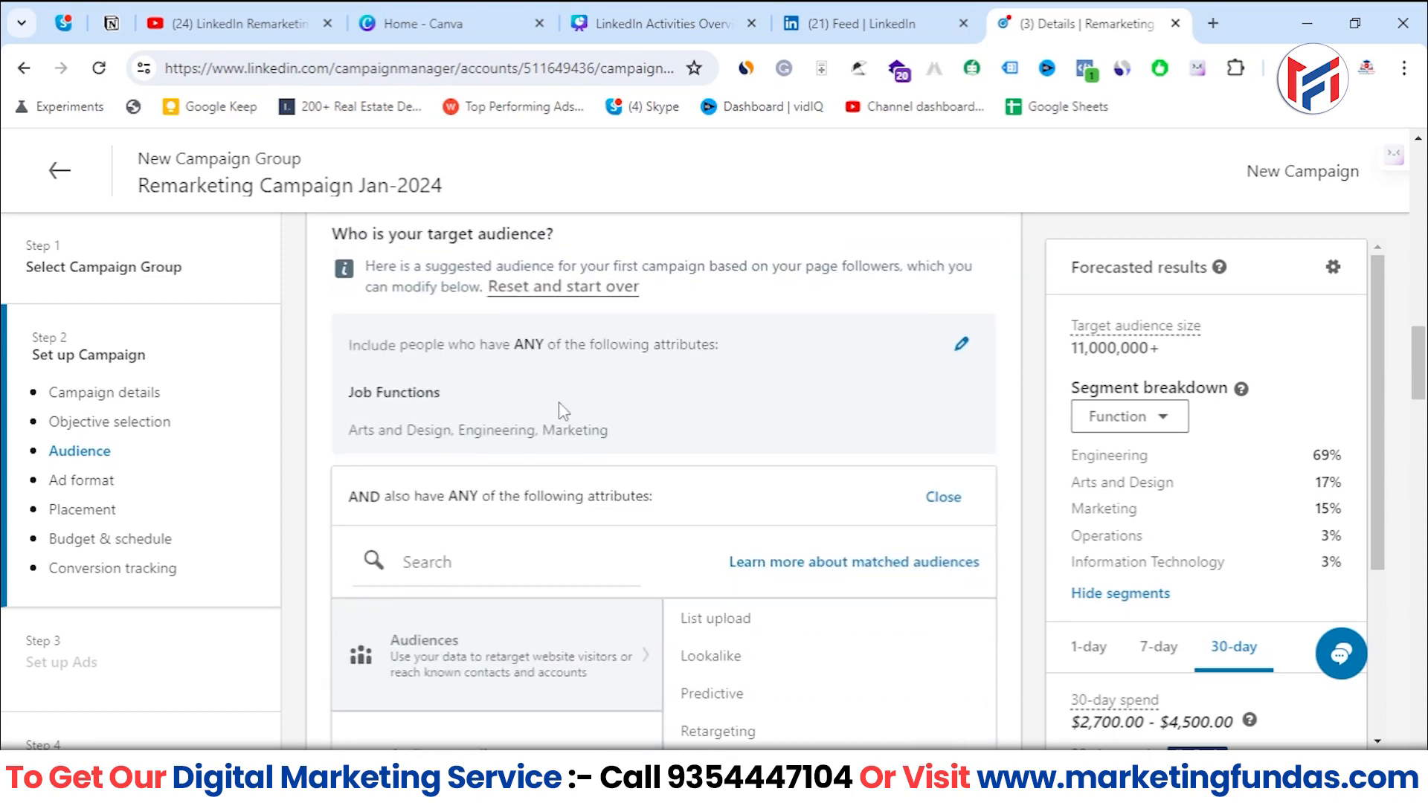
scroll(559, 410, down, 3)
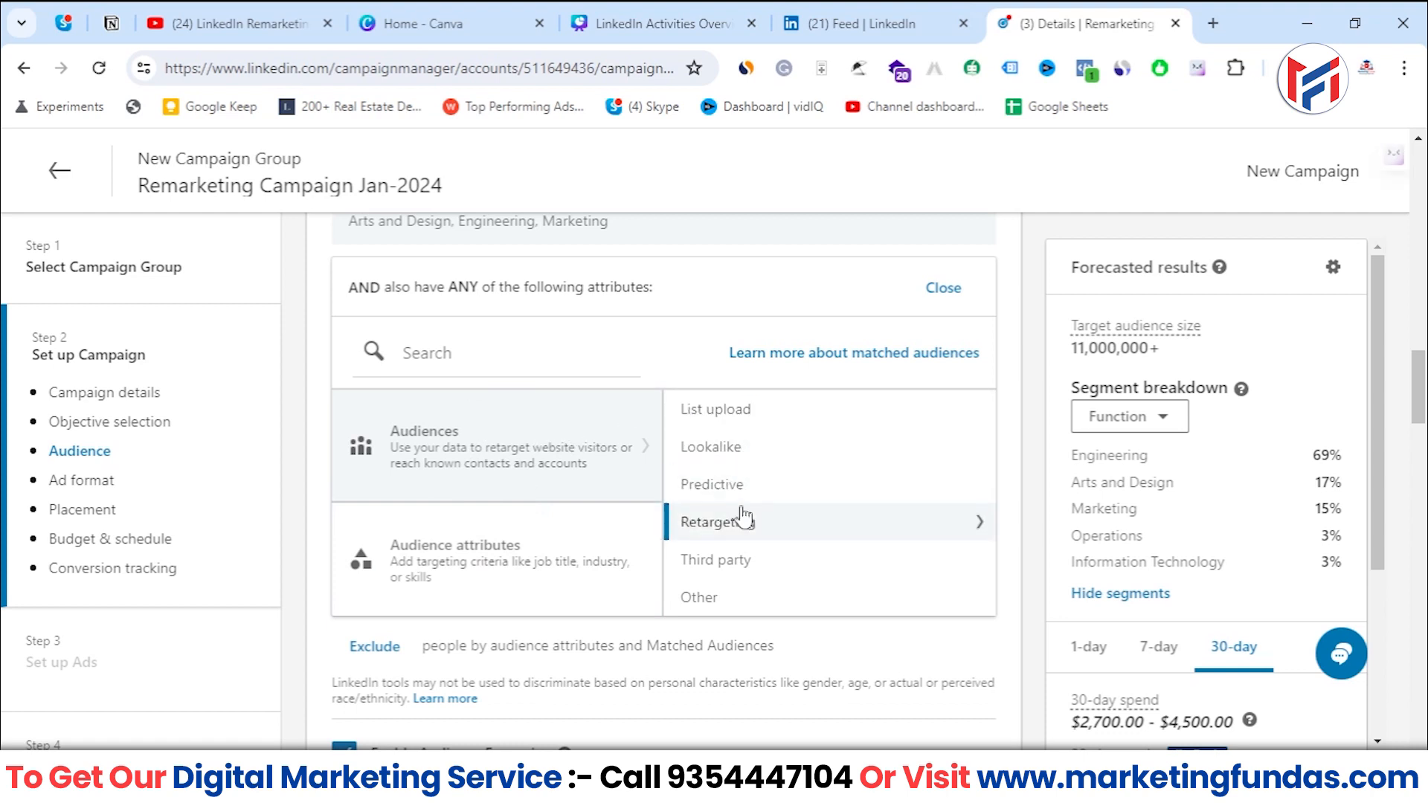
scroll(729, 536, down, 1)
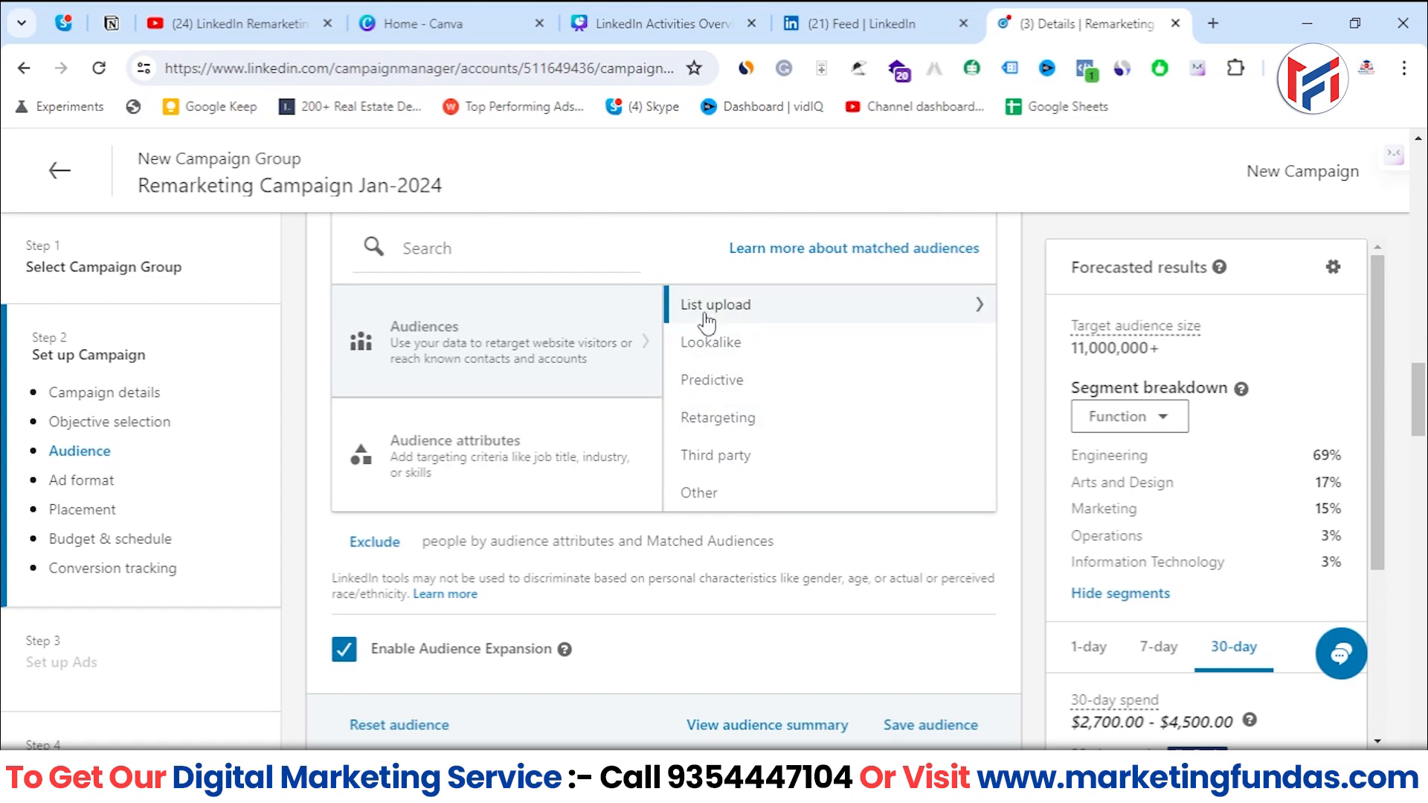
scroll(787, 342, up, 1)
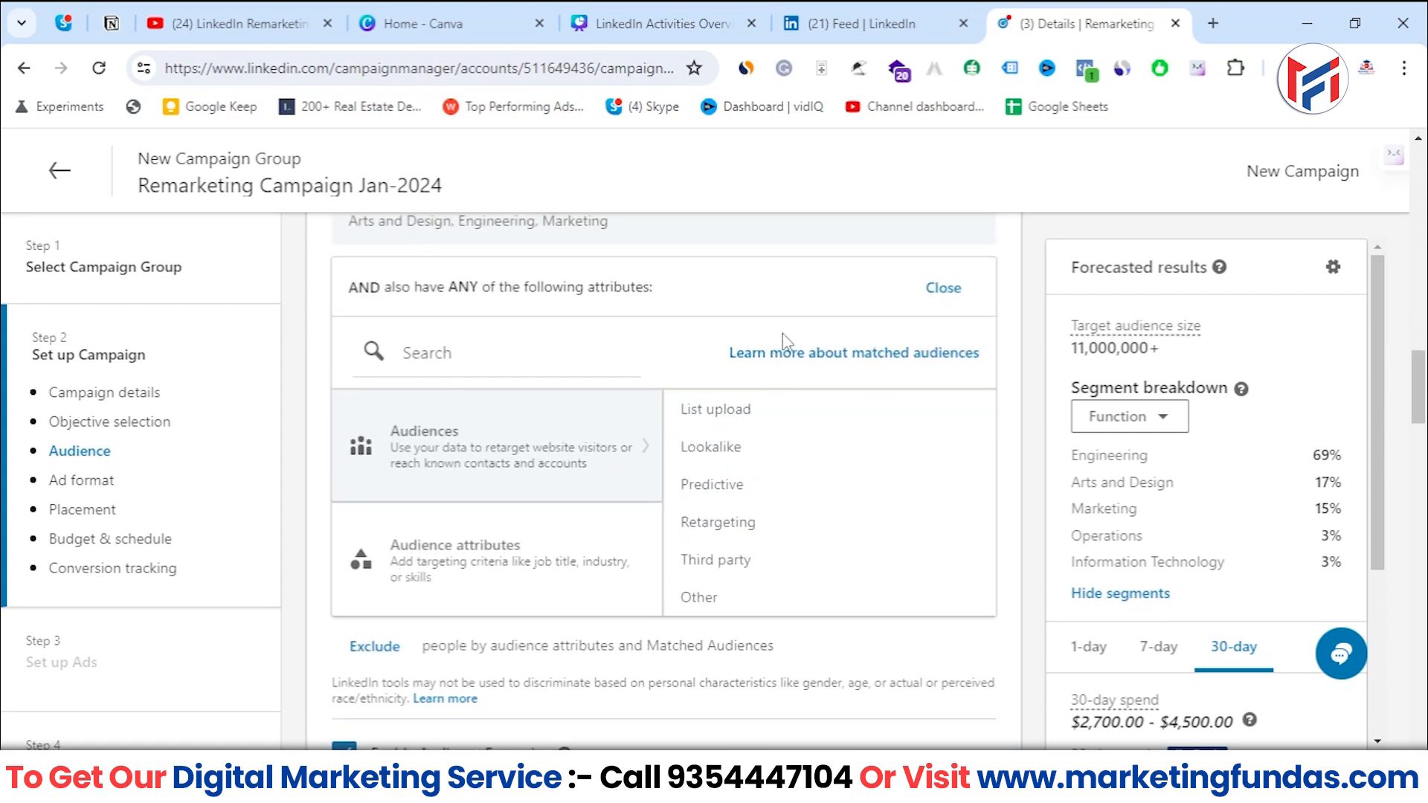
Open the Contact List category of the List upload audiences and look over the remaining audience options.
click(806, 409)
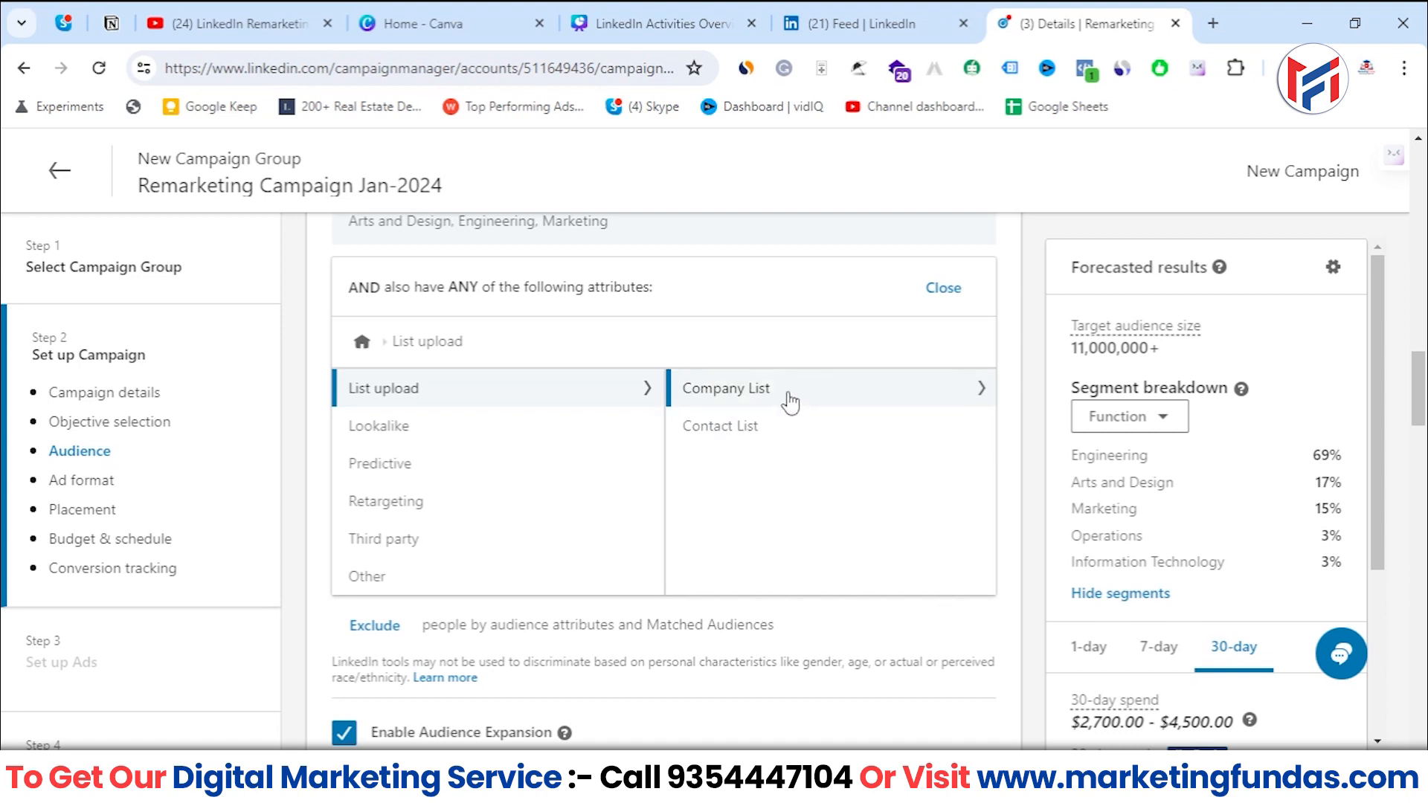
click(764, 444)
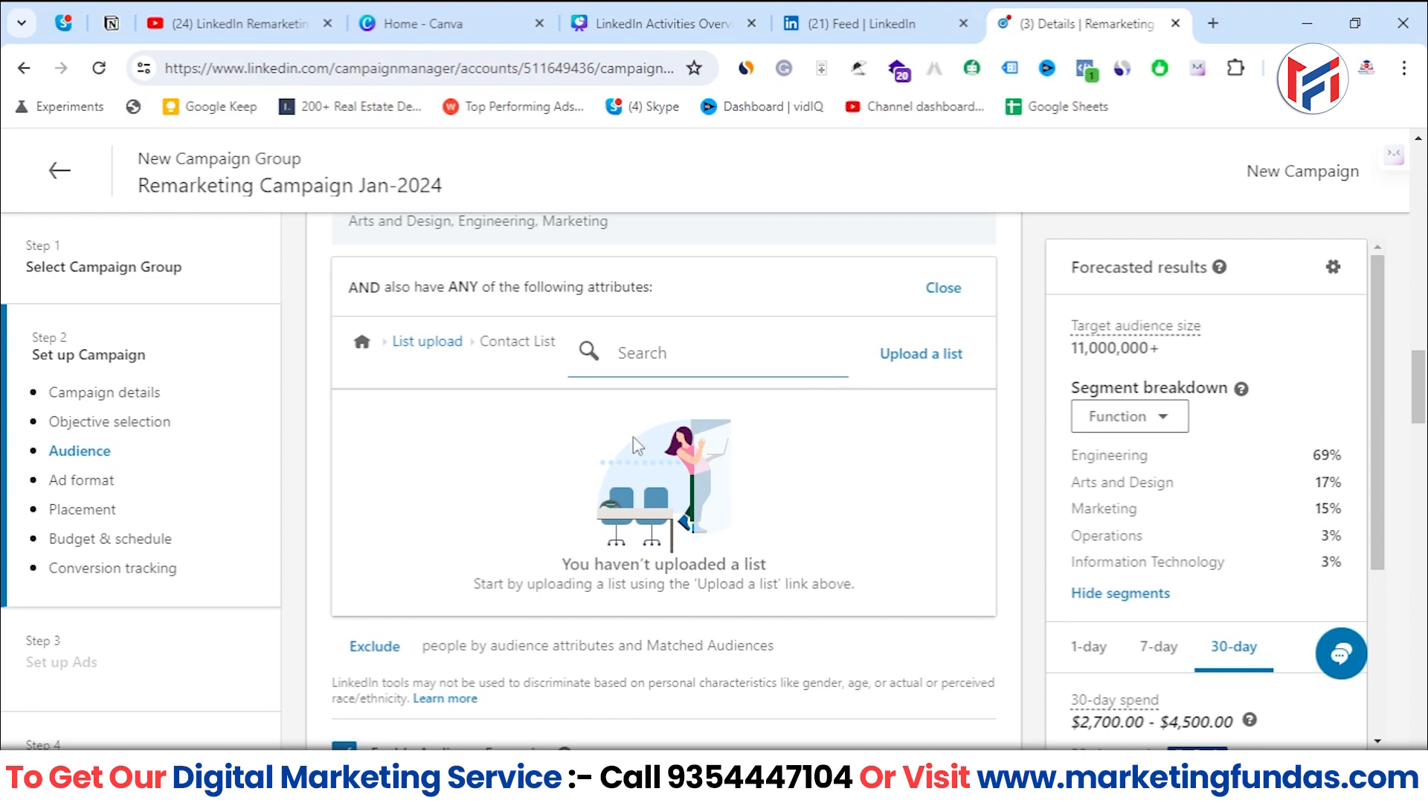
scroll(601, 505, down, 2)
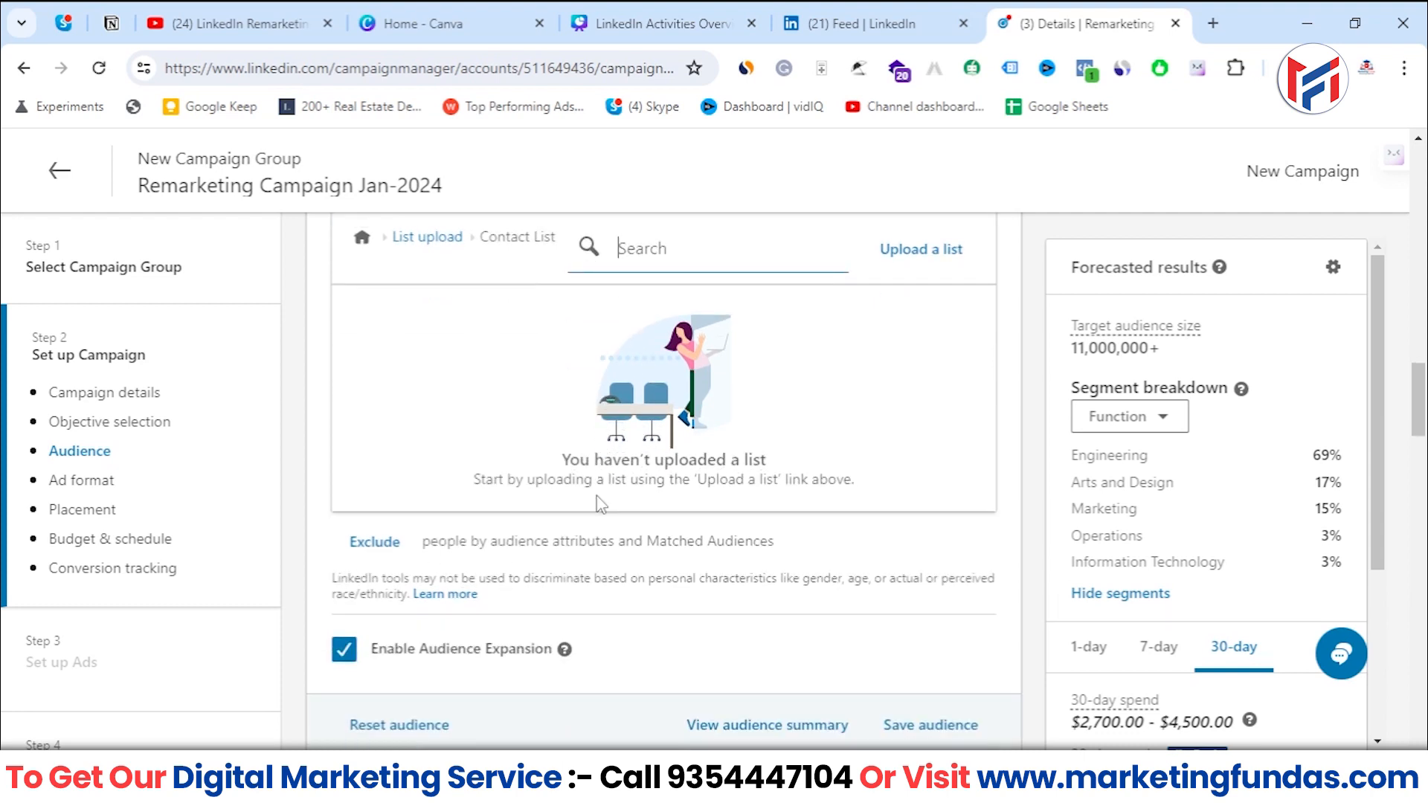
scroll(601, 504, down, 2)
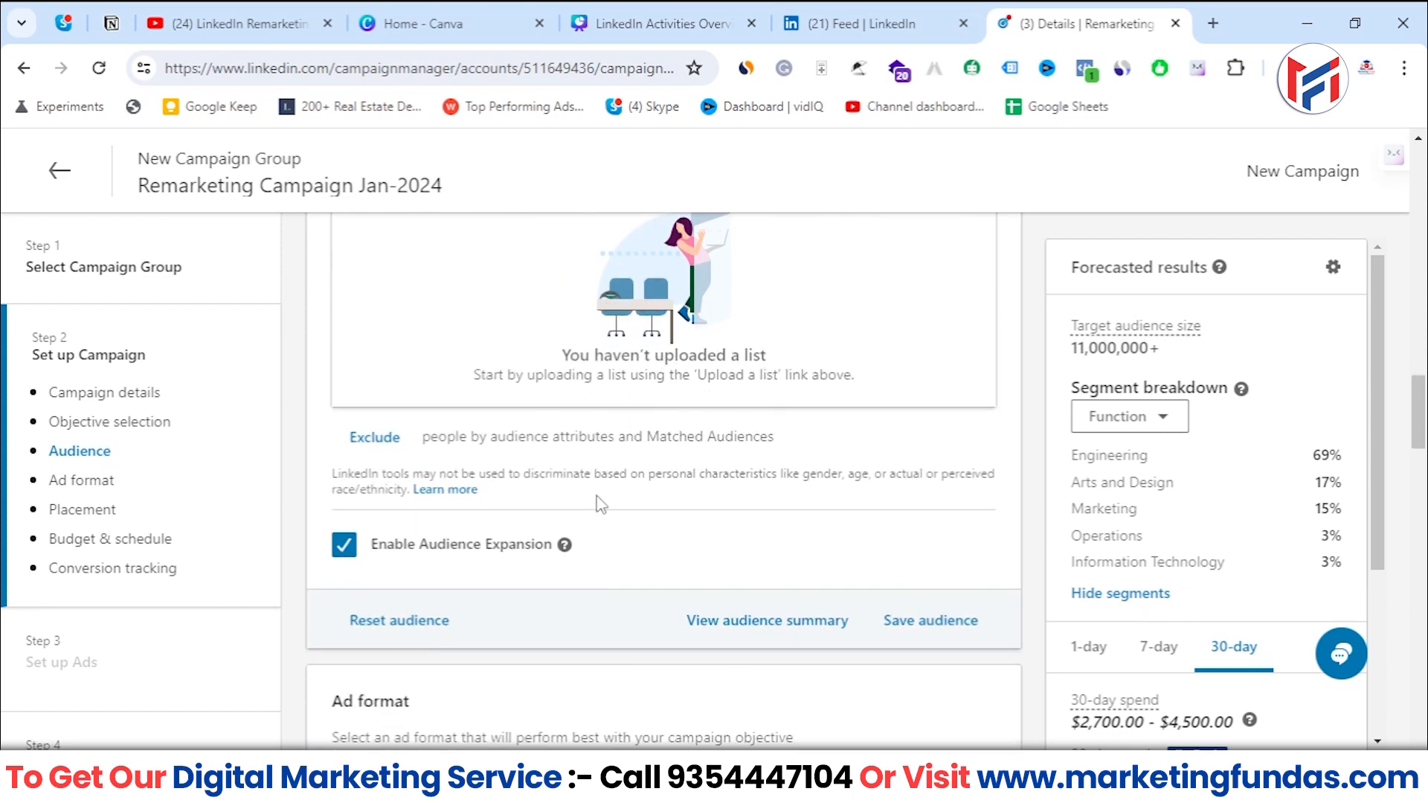
scroll(601, 504, up, 4)
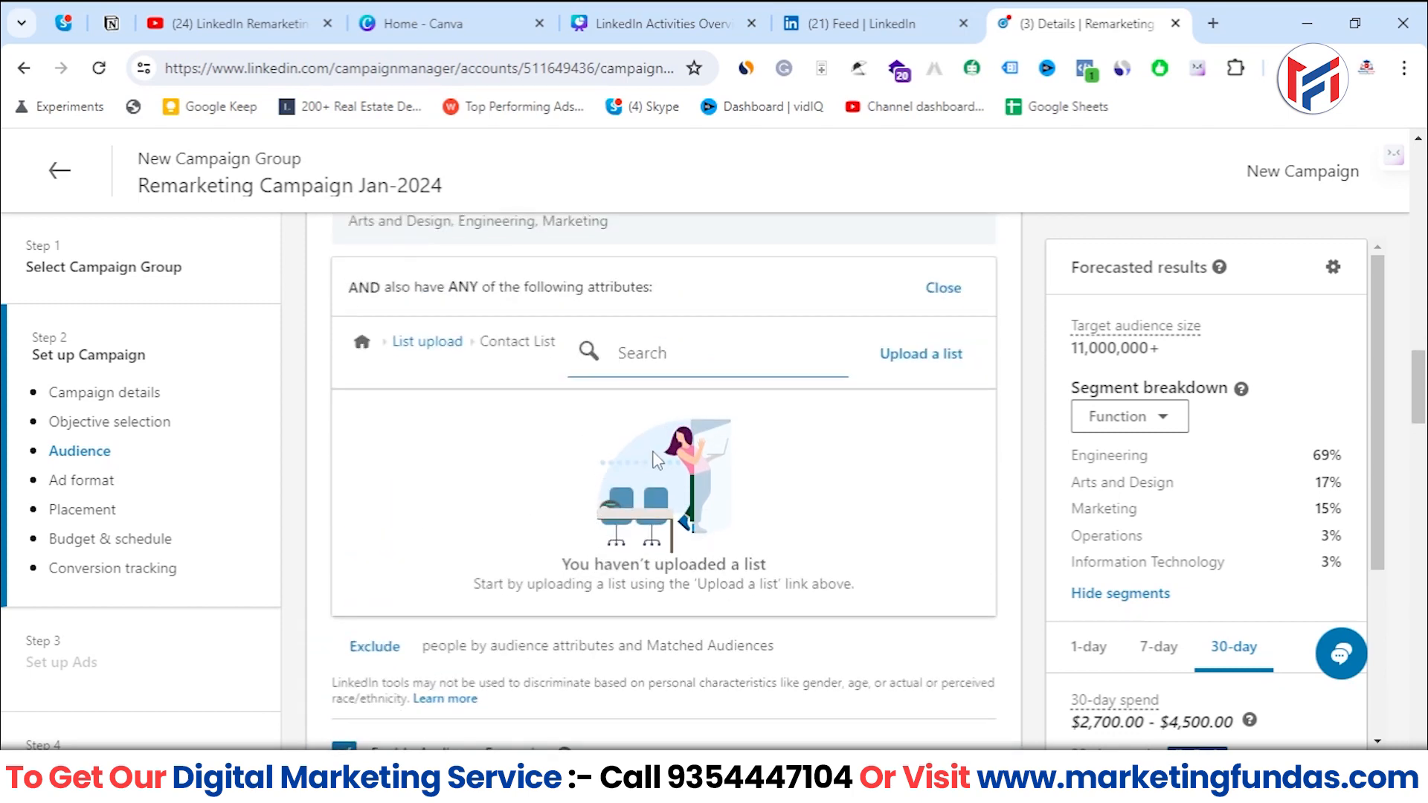
Open the list upload form with Contact list as the list type and review its name and file requirements.
click(914, 360)
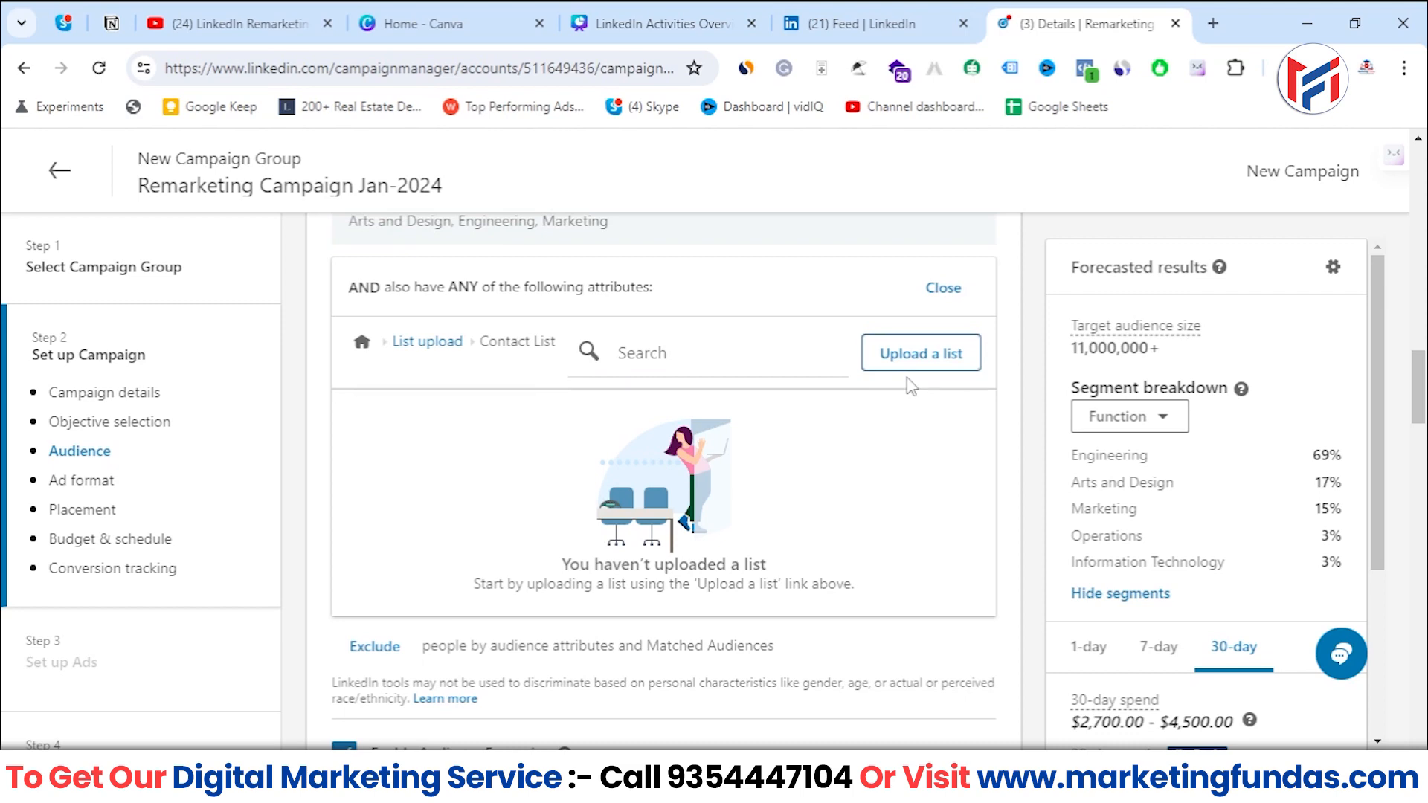
click(927, 359)
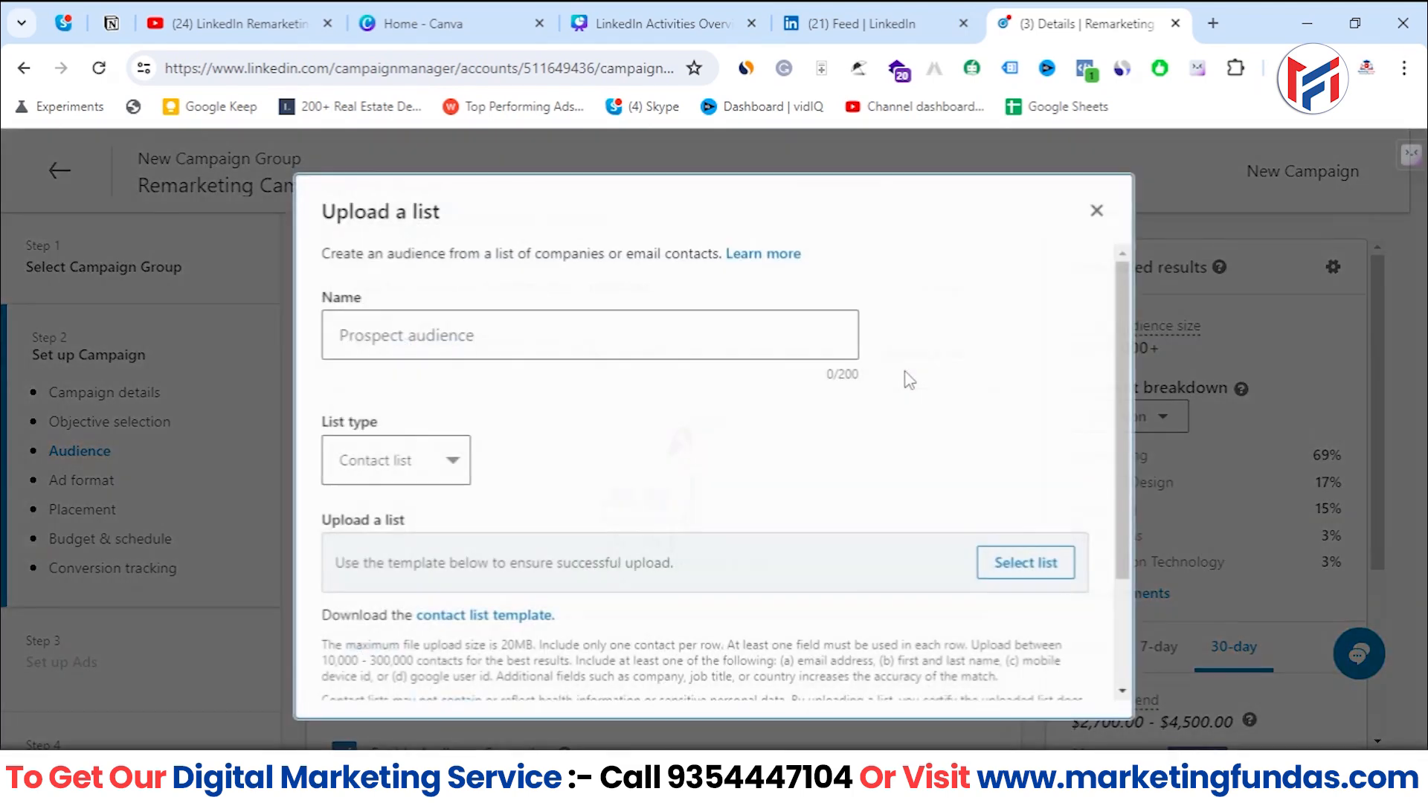
click(560, 346)
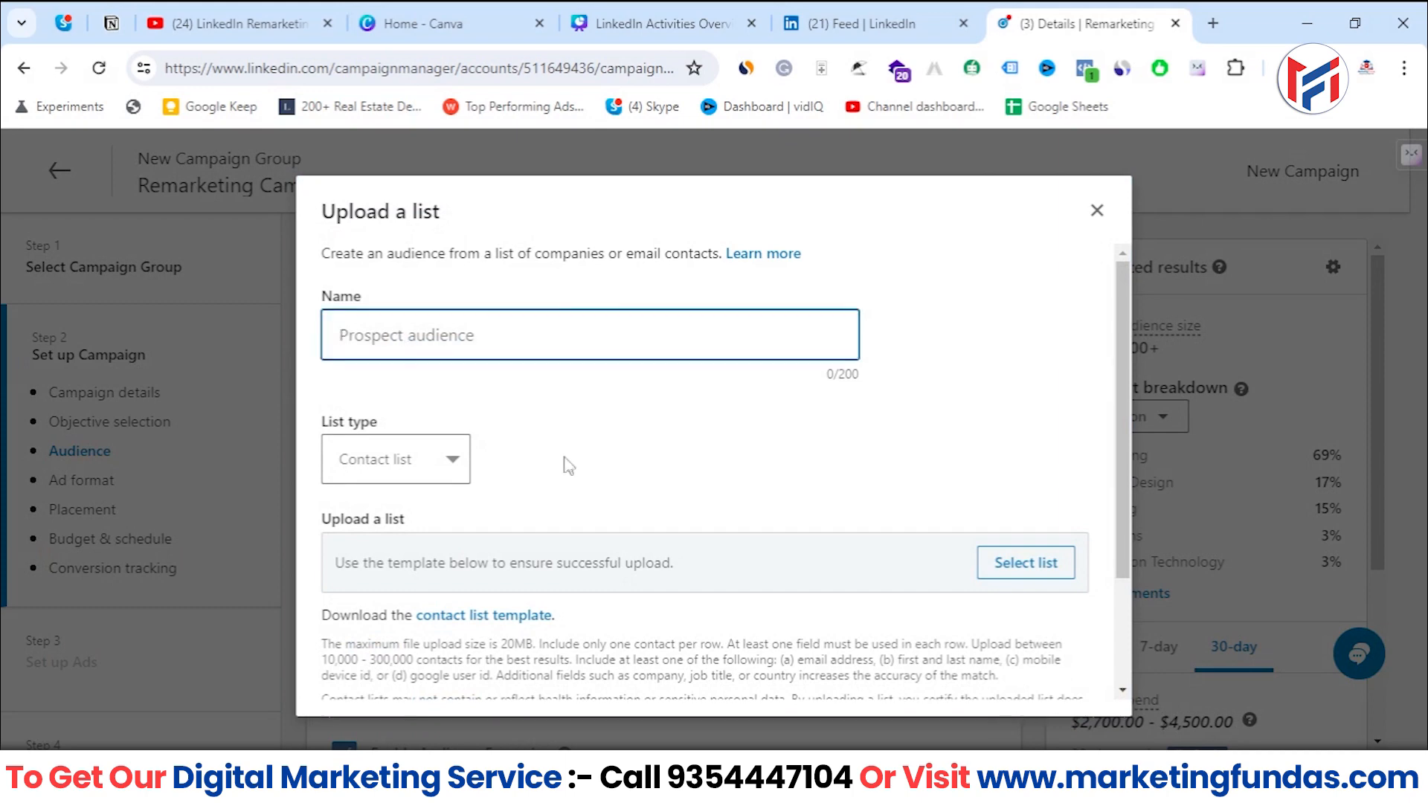
scroll(685, 444, down, 2)
scroll(520, 417, up, 2)
scroll(450, 387, down, 2)
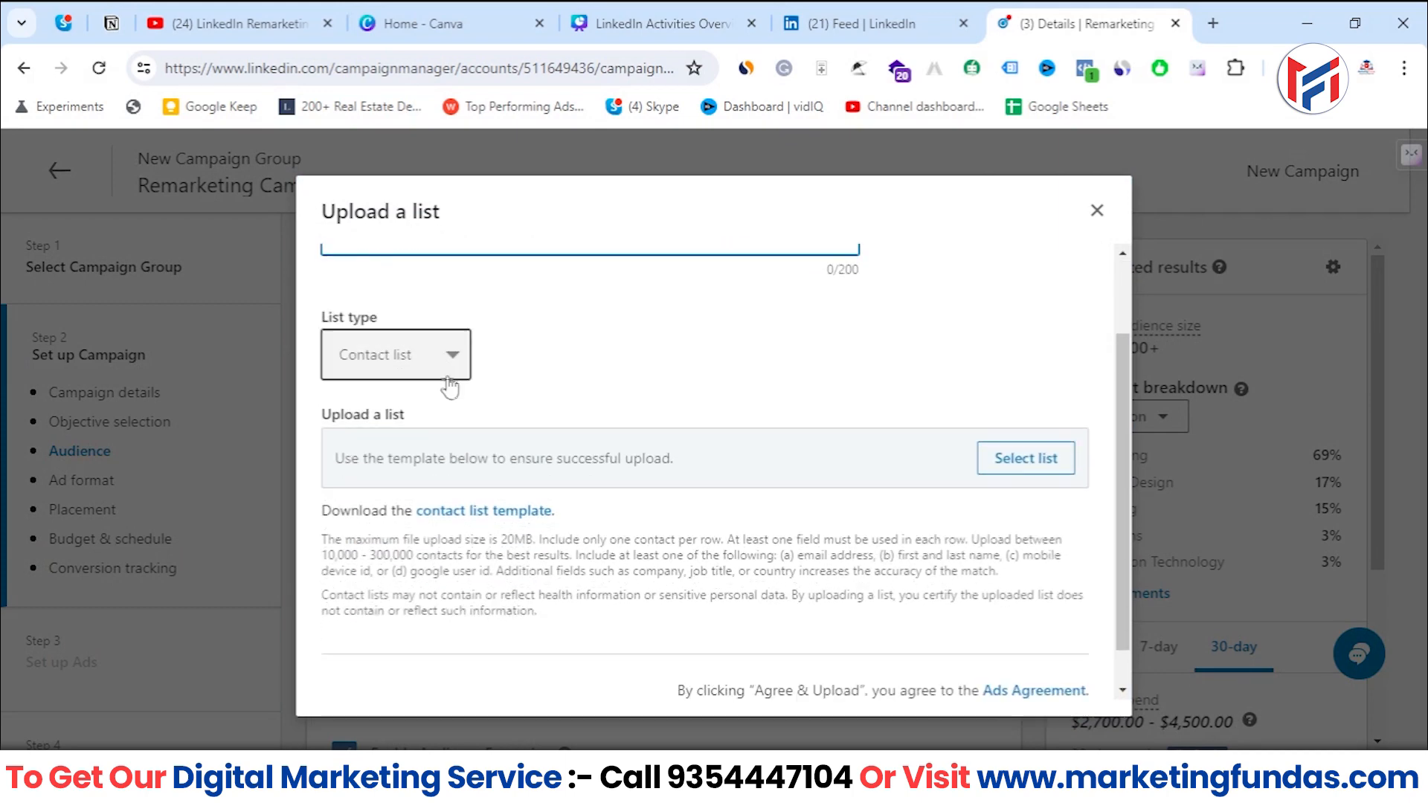
click(442, 355)
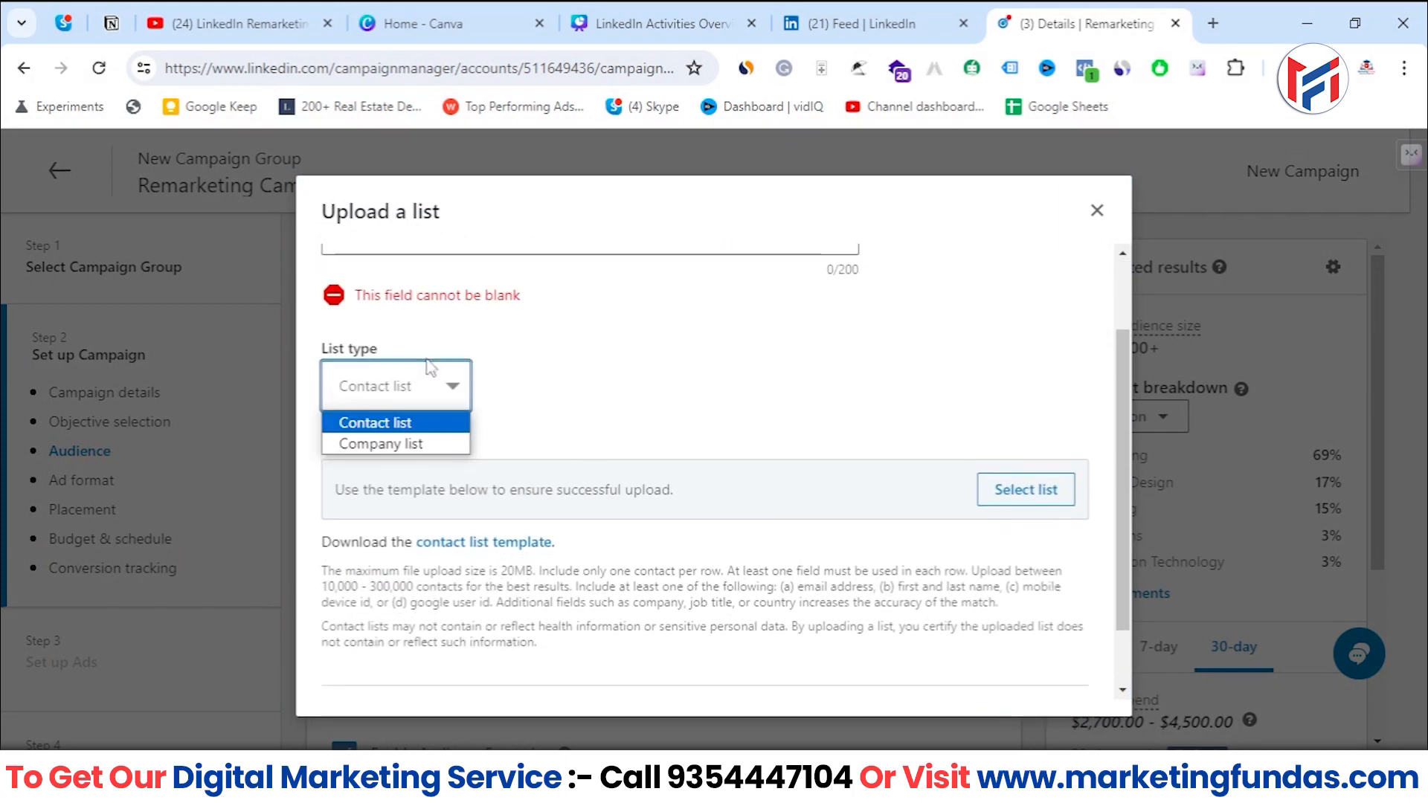
click(394, 422)
scroll(698, 400, down, 1)
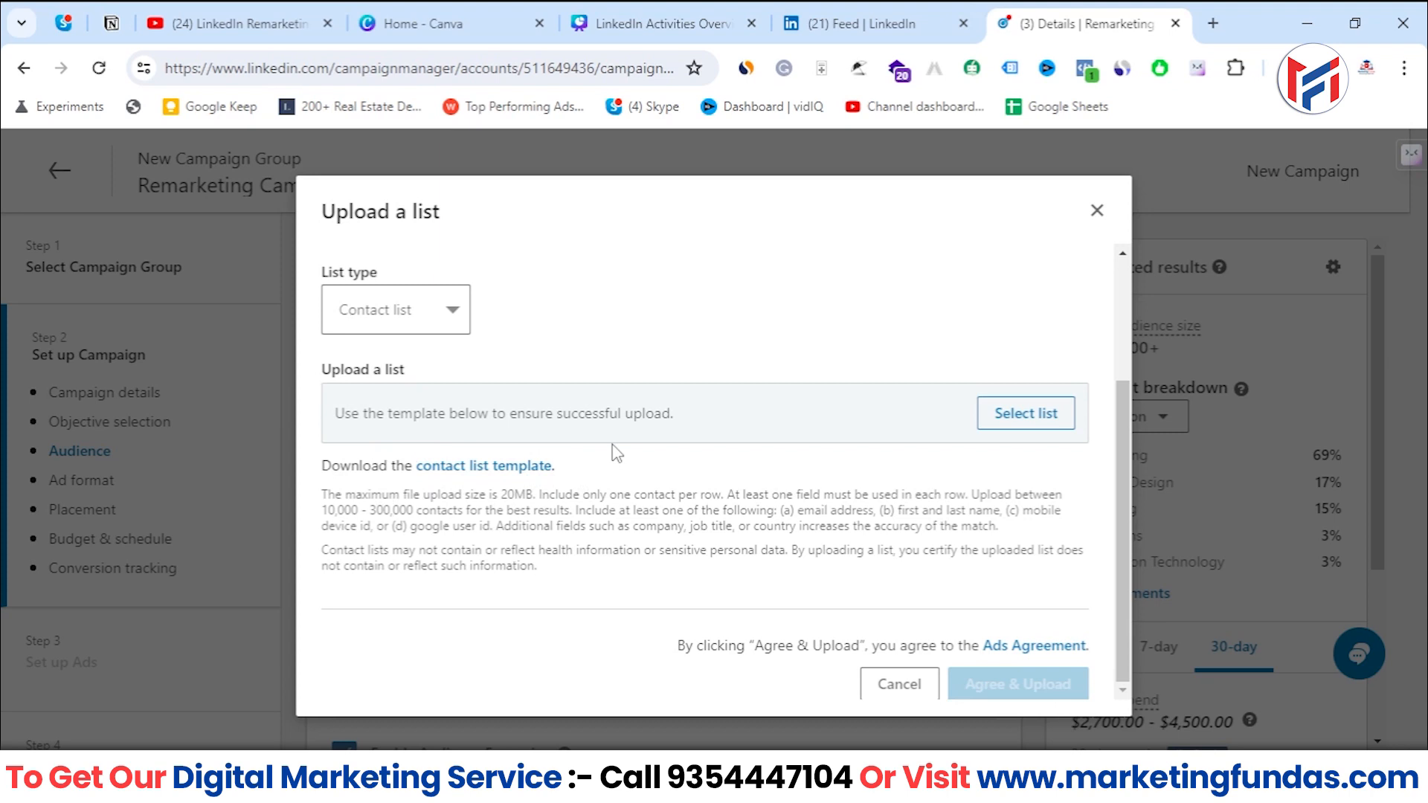
Download the contact list template and widen its columns to read the field names, closing the file without saving.
click(485, 472)
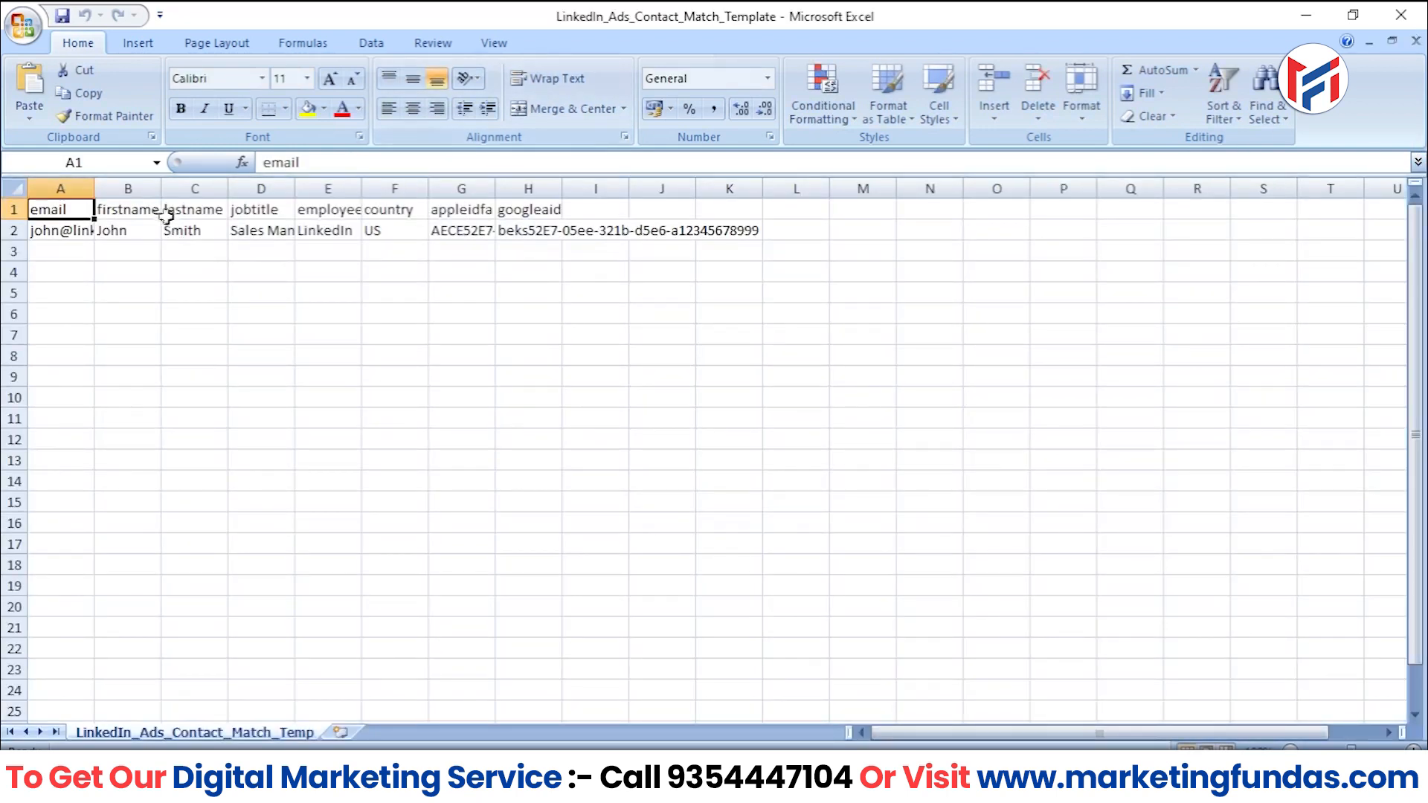
drag(97, 187, 667, 195)
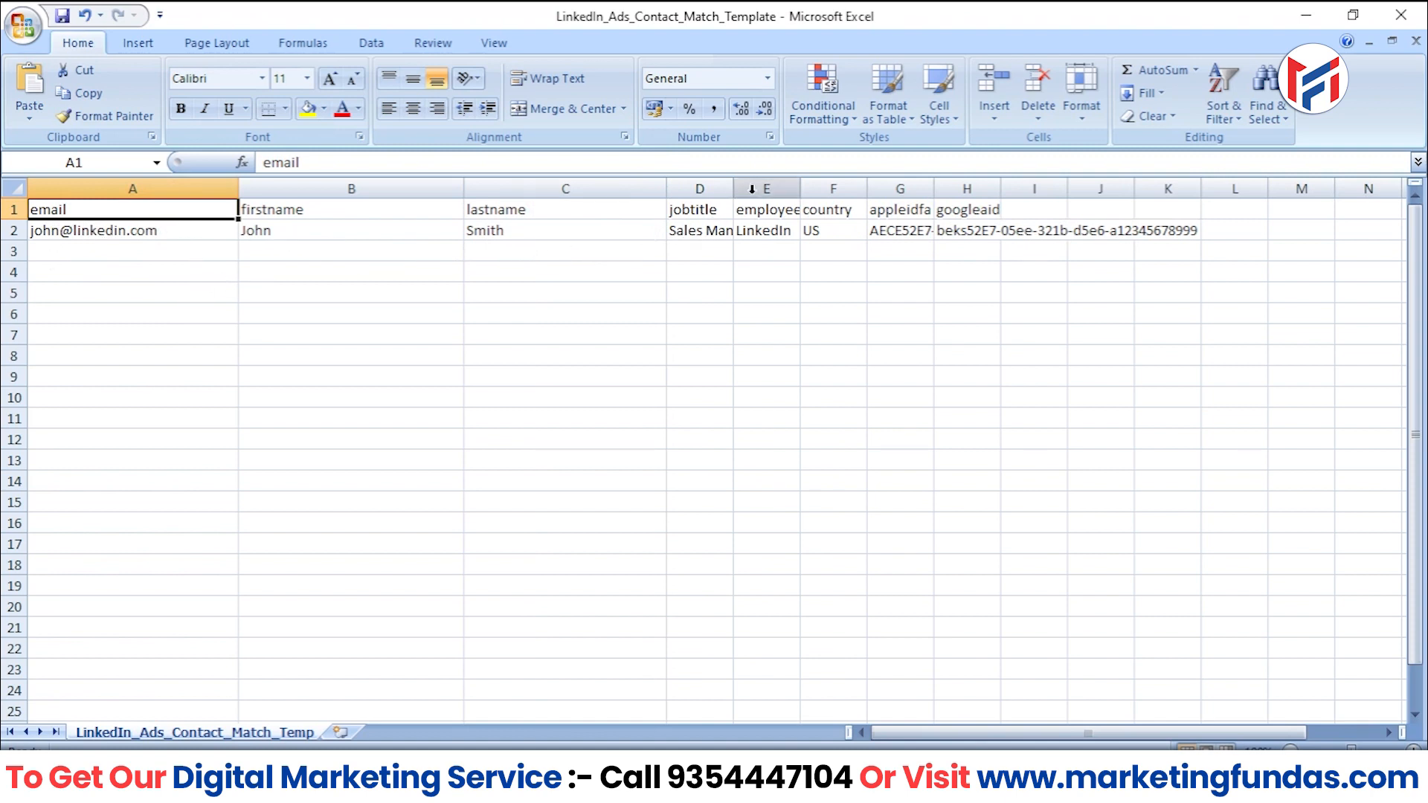
drag(800, 189, 895, 186)
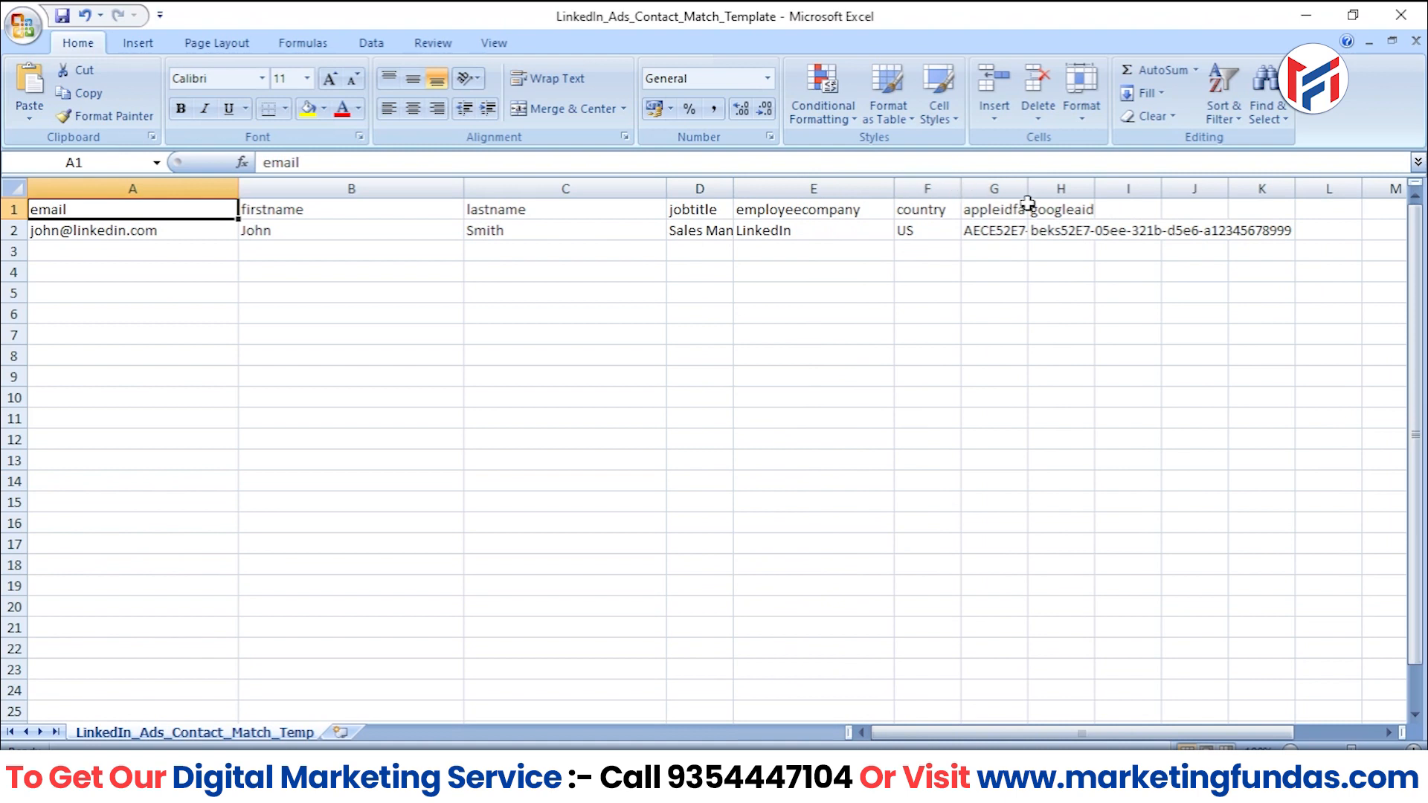
drag(1028, 189, 1156, 189)
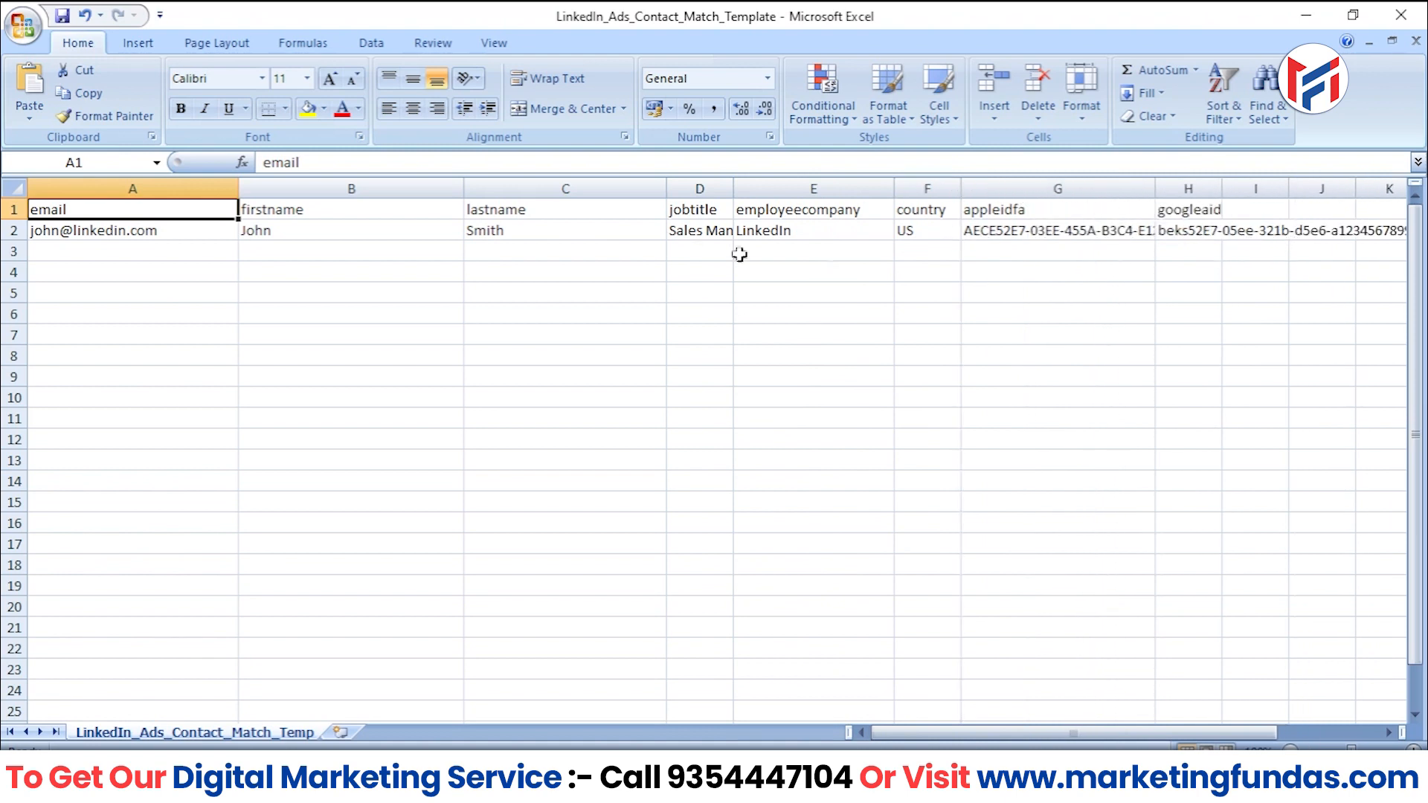
click(1401, 15)
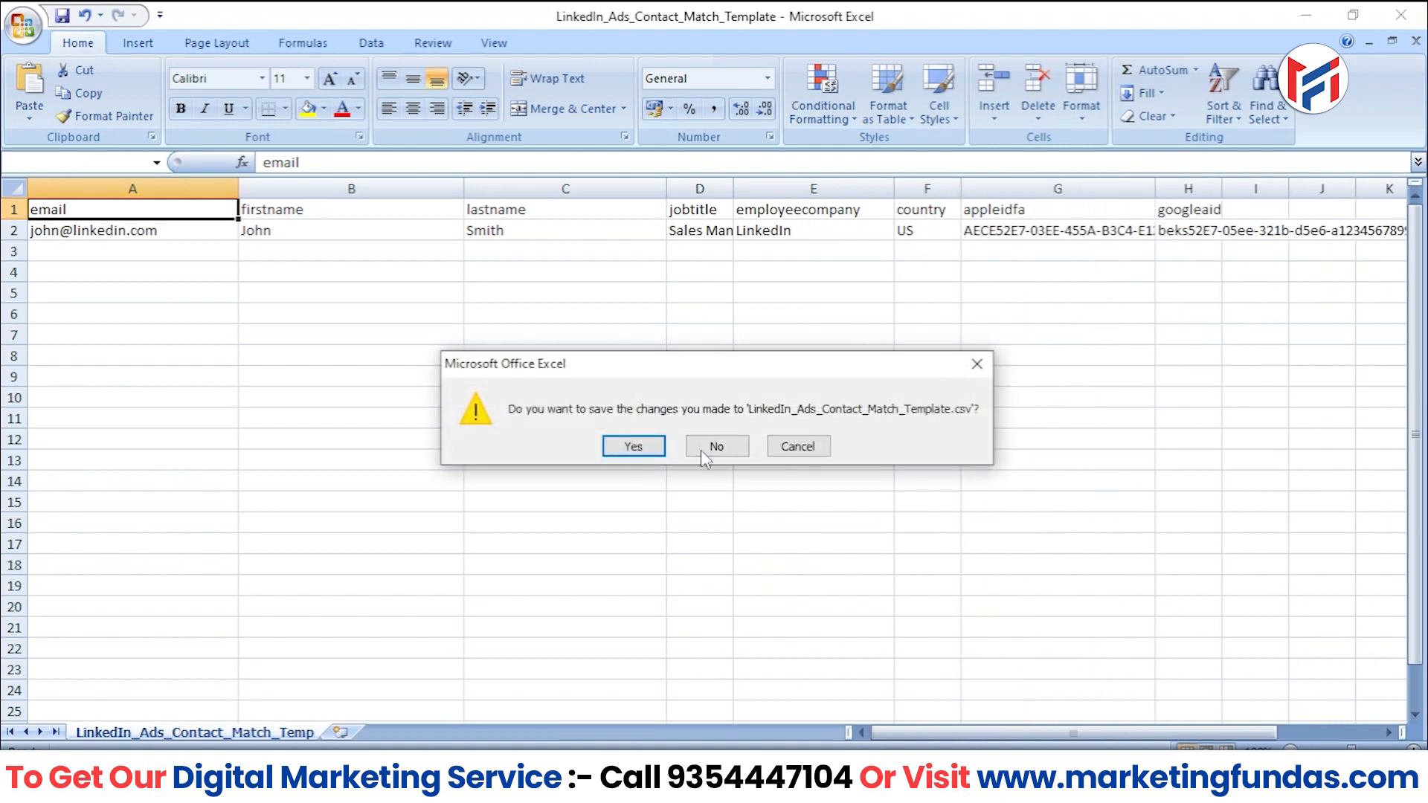
click(714, 447)
Change the list type to Company list, and download and open the company list template.
click(375, 318)
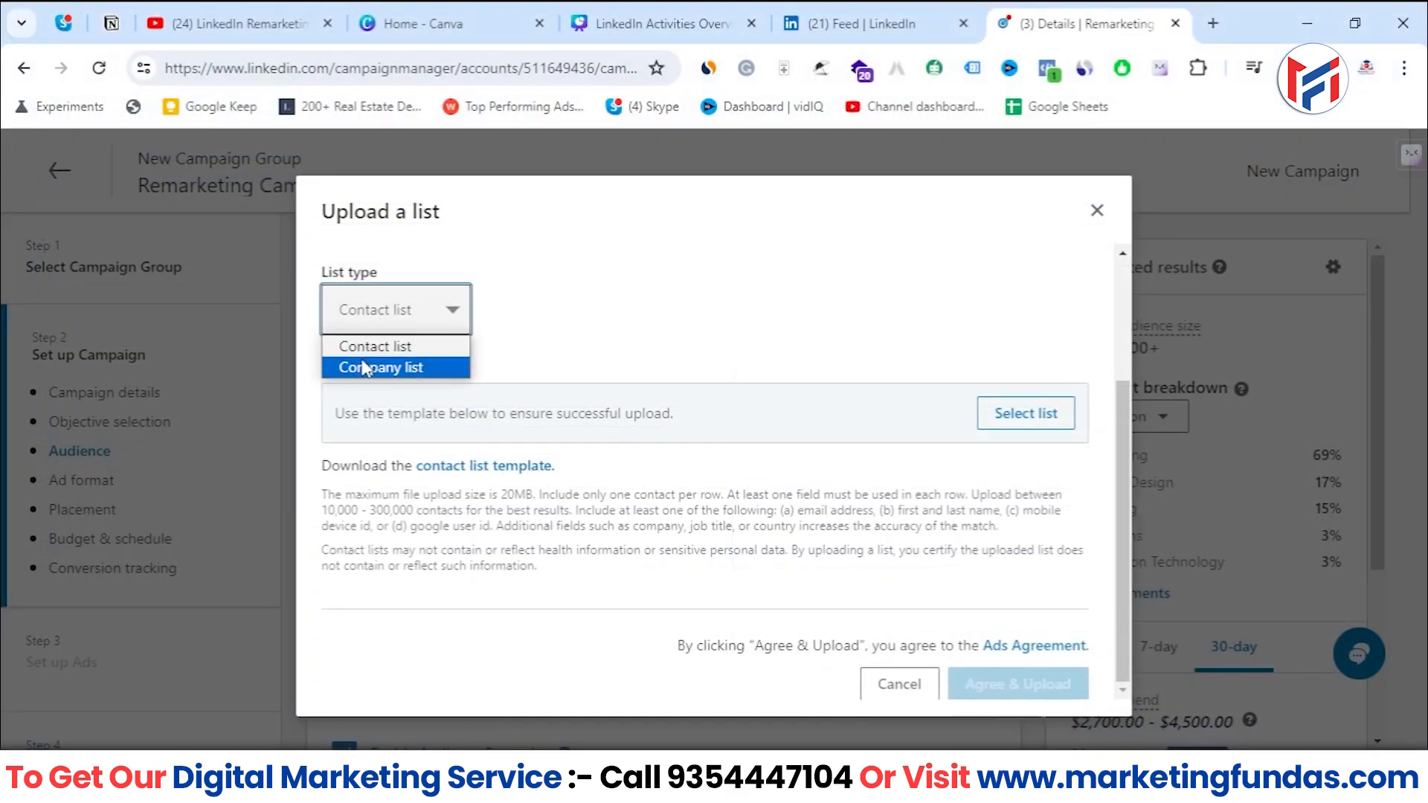
click(365, 367)
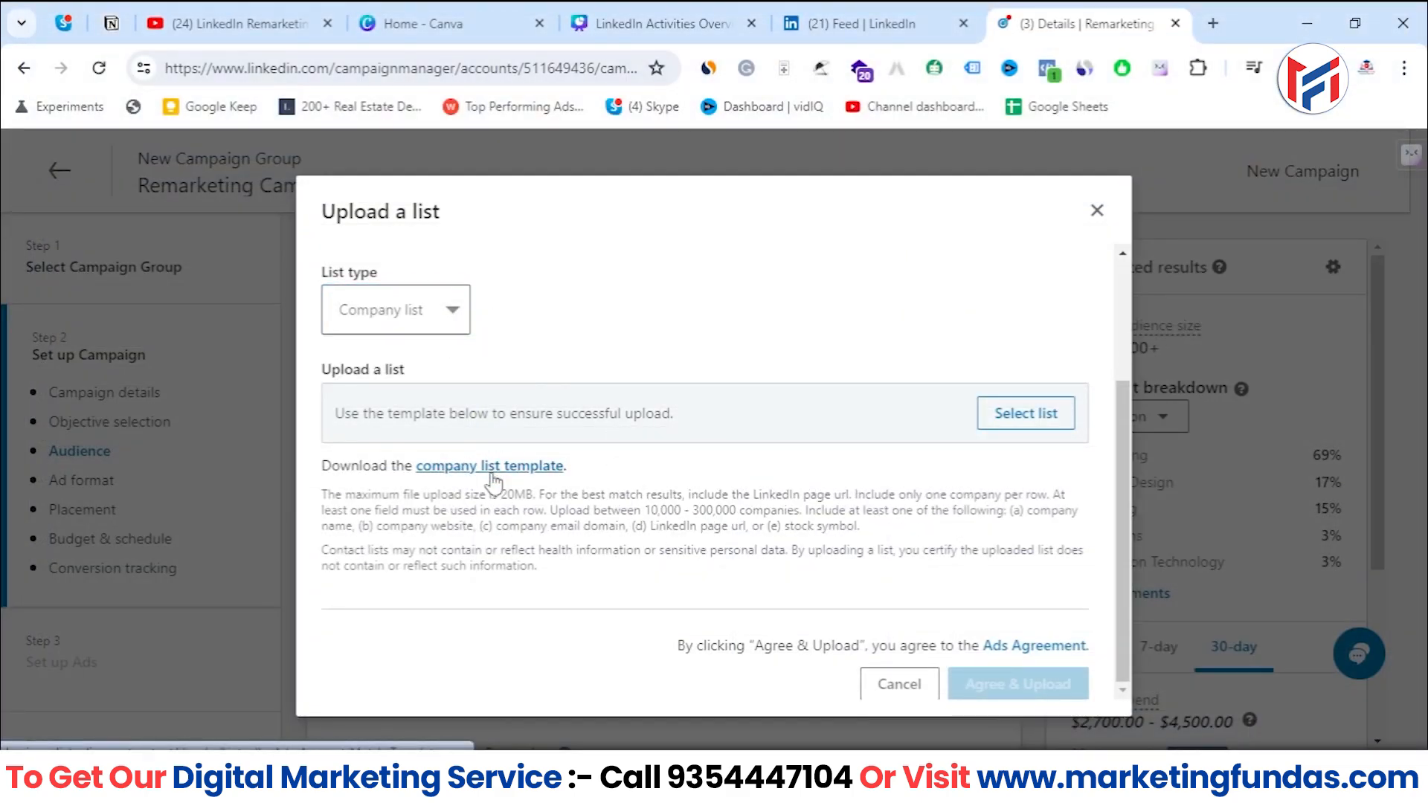
click(491, 467)
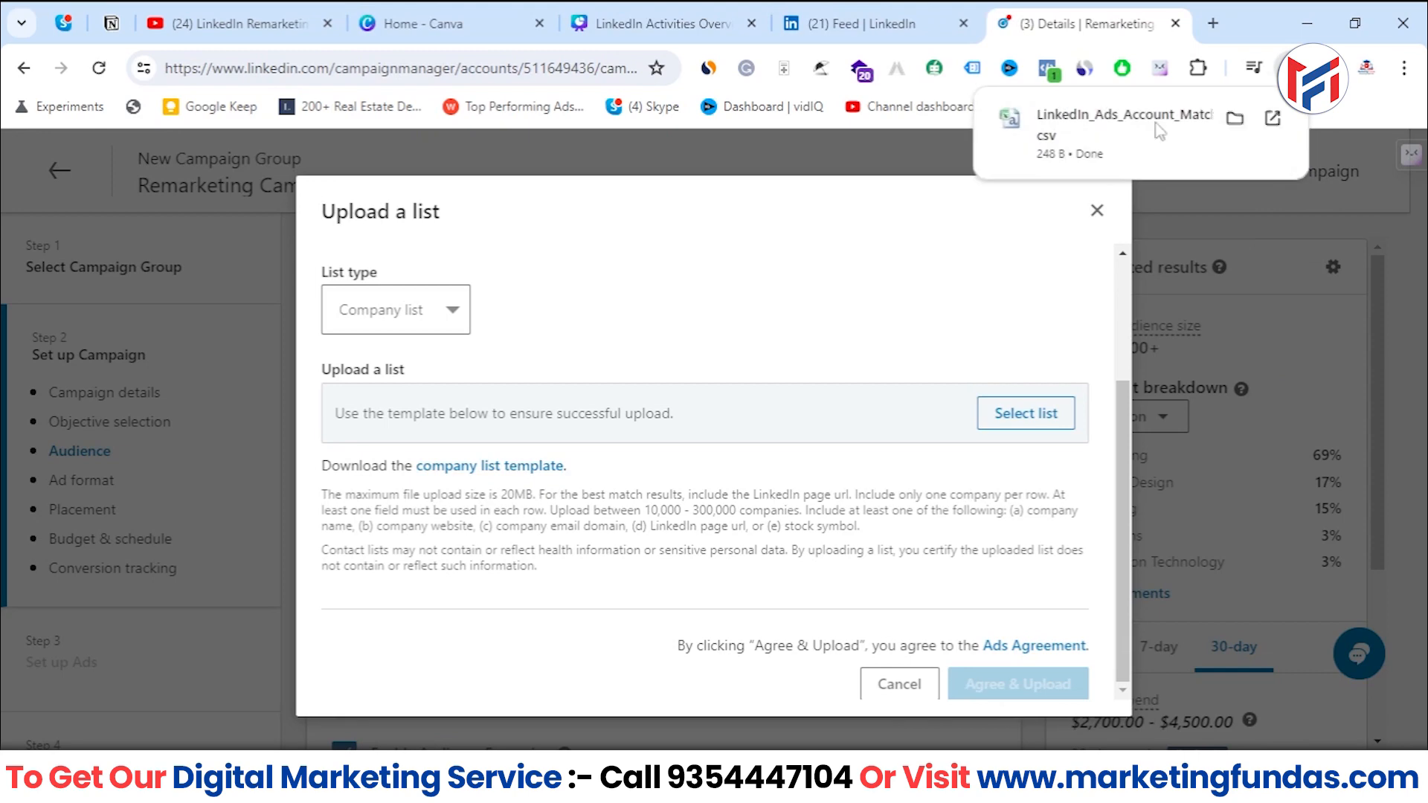
click(1158, 131)
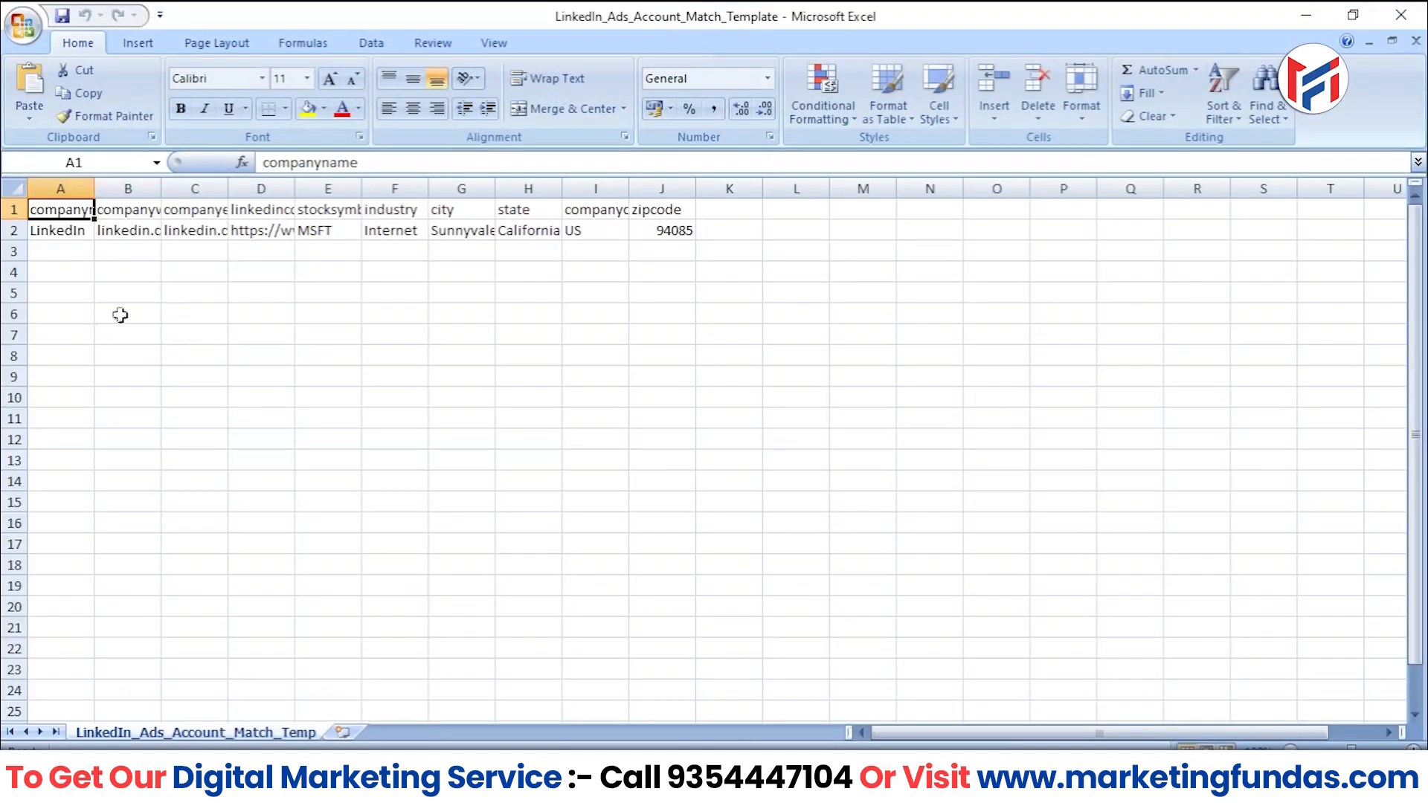
Widen the company template's columns to read the field names and close the file without saving.
drag(94, 188, 907, 192)
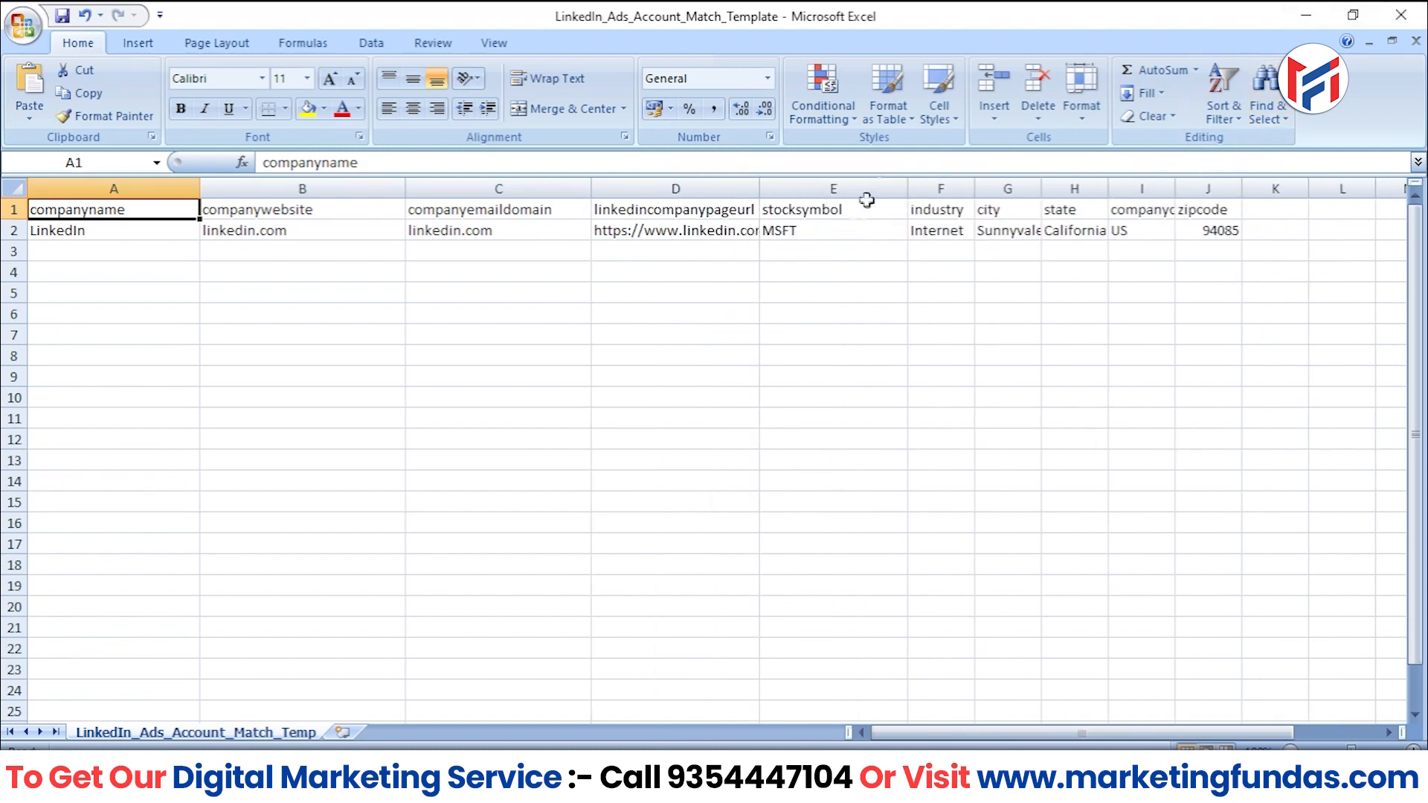
click(1400, 15)
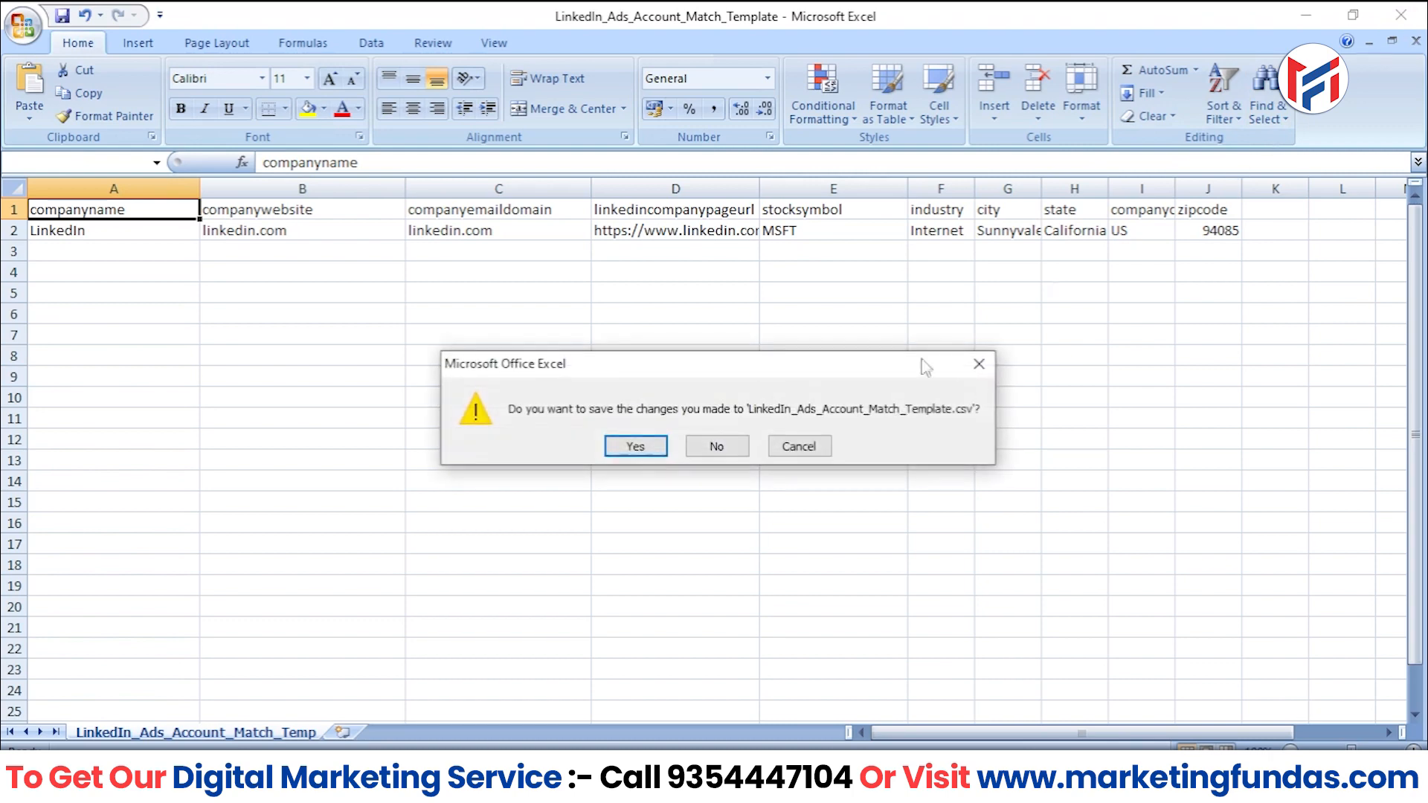
click(717, 446)
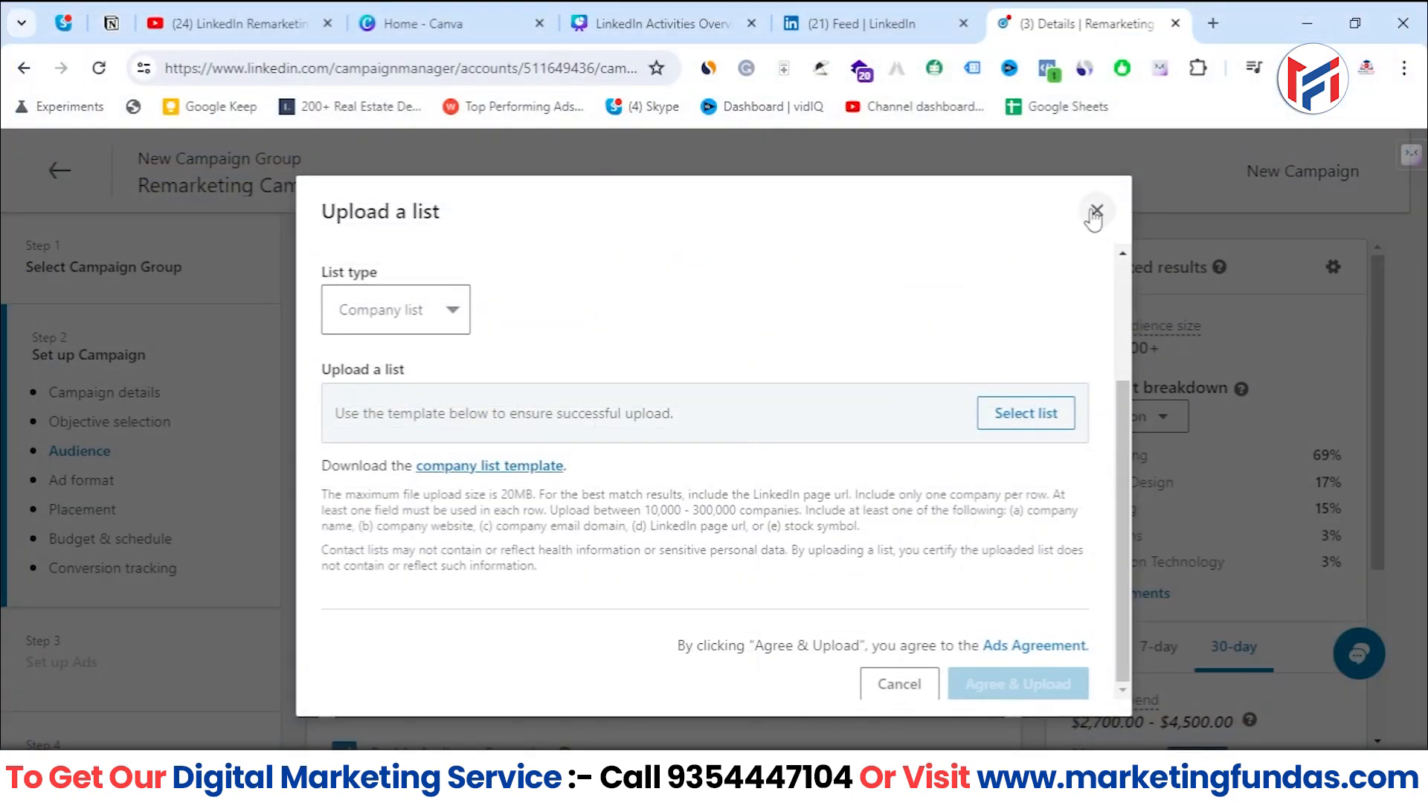
Close the list upload form and the extra attributes section, and look over the ad formats, placements and target audience settings.
click(1096, 211)
click(966, 302)
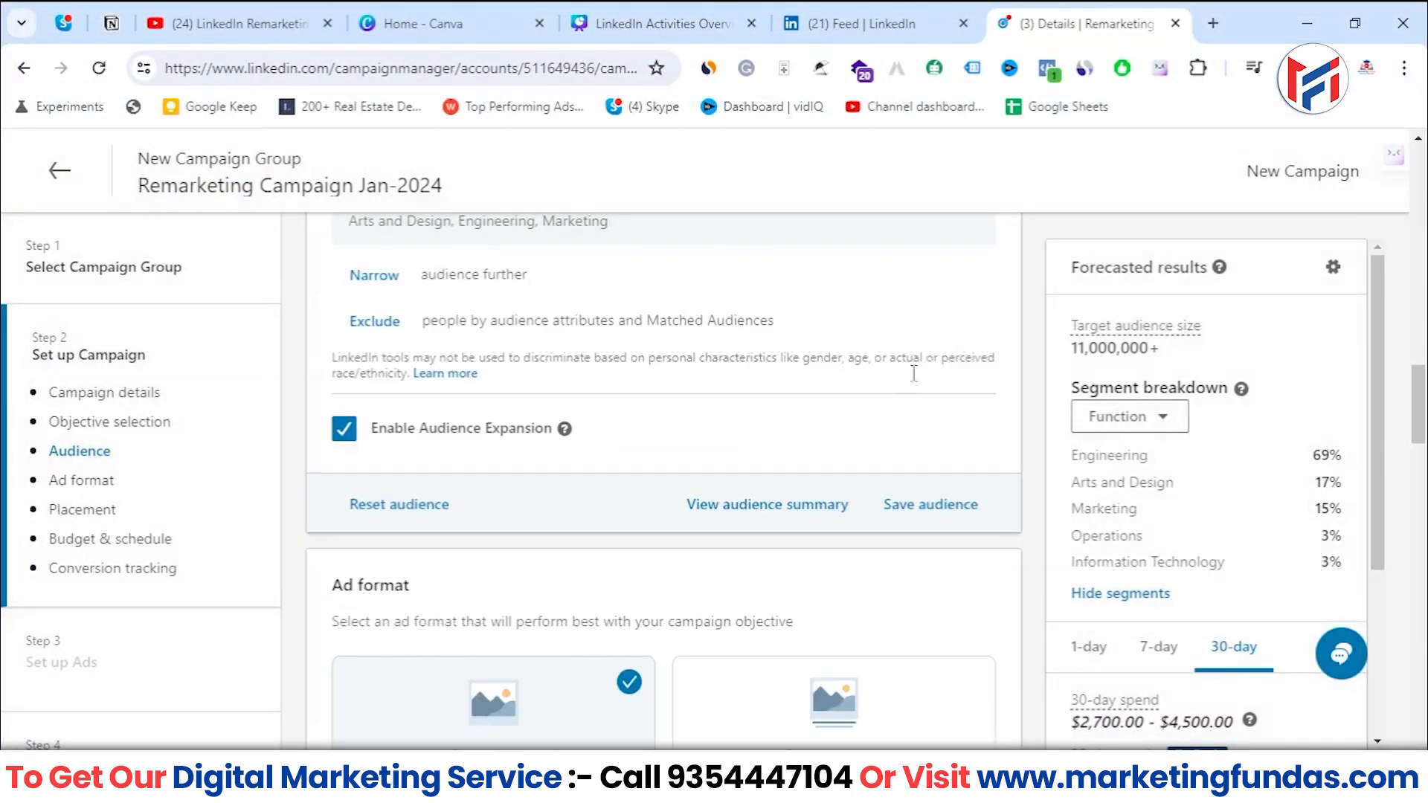
scroll(866, 489, down, 20)
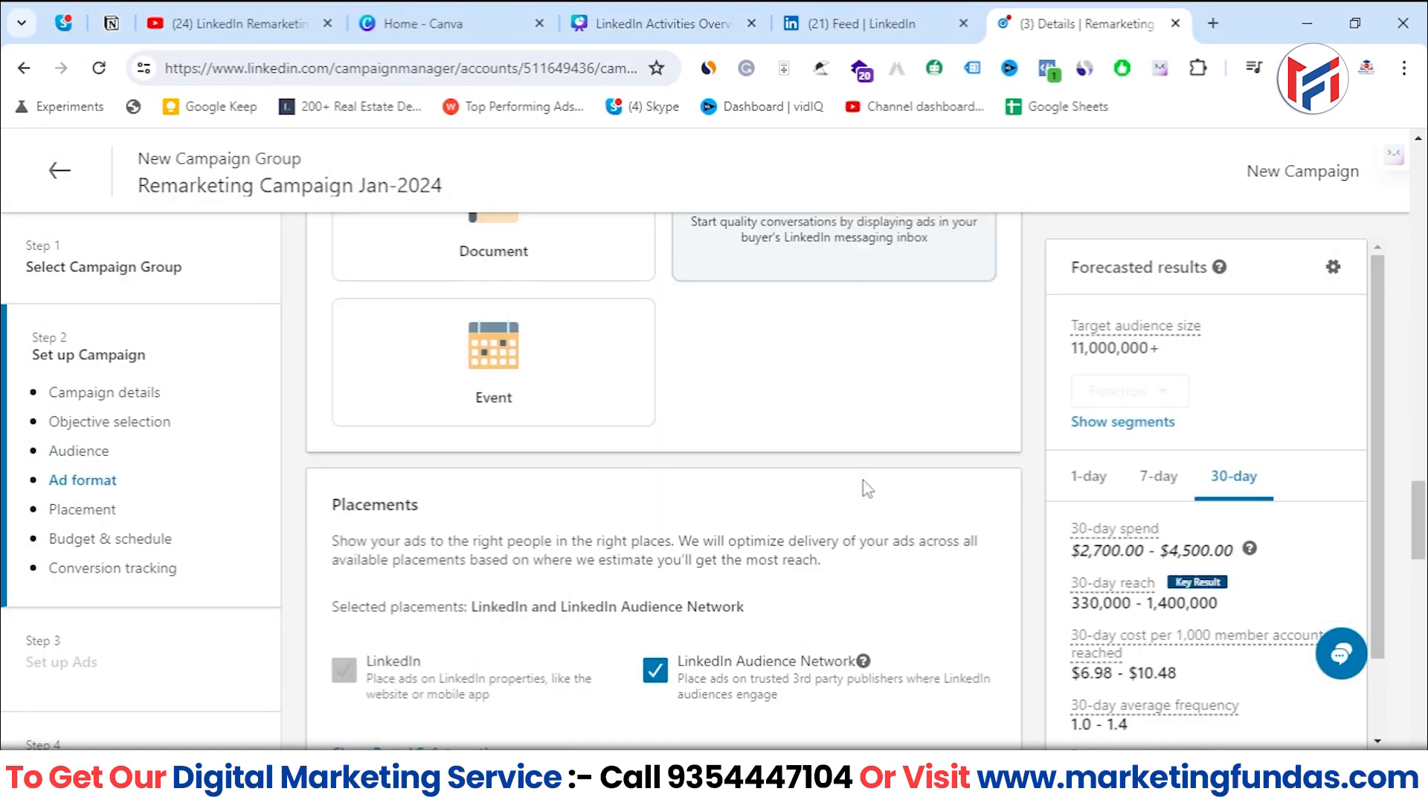
scroll(866, 489, up, 10)
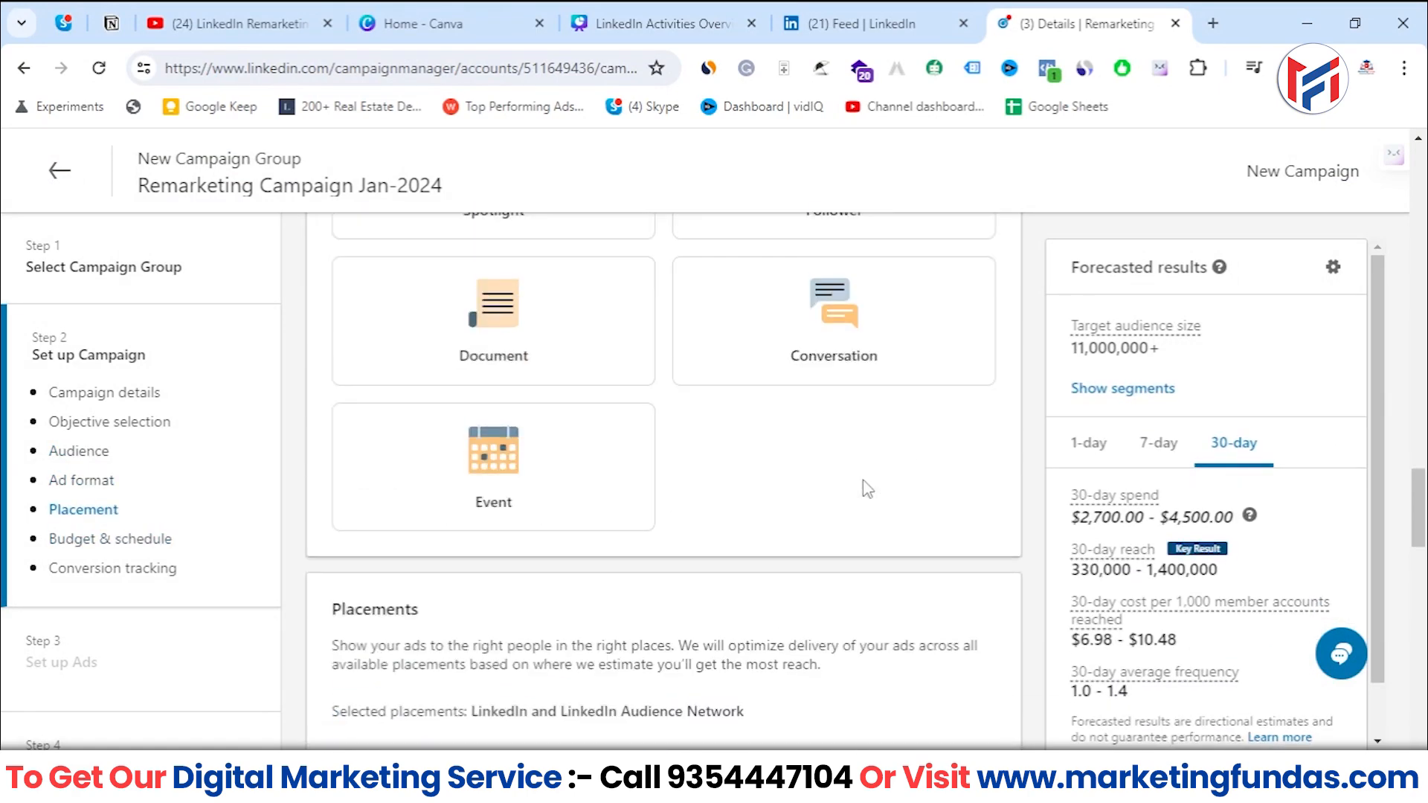
scroll(865, 489, up, 8)
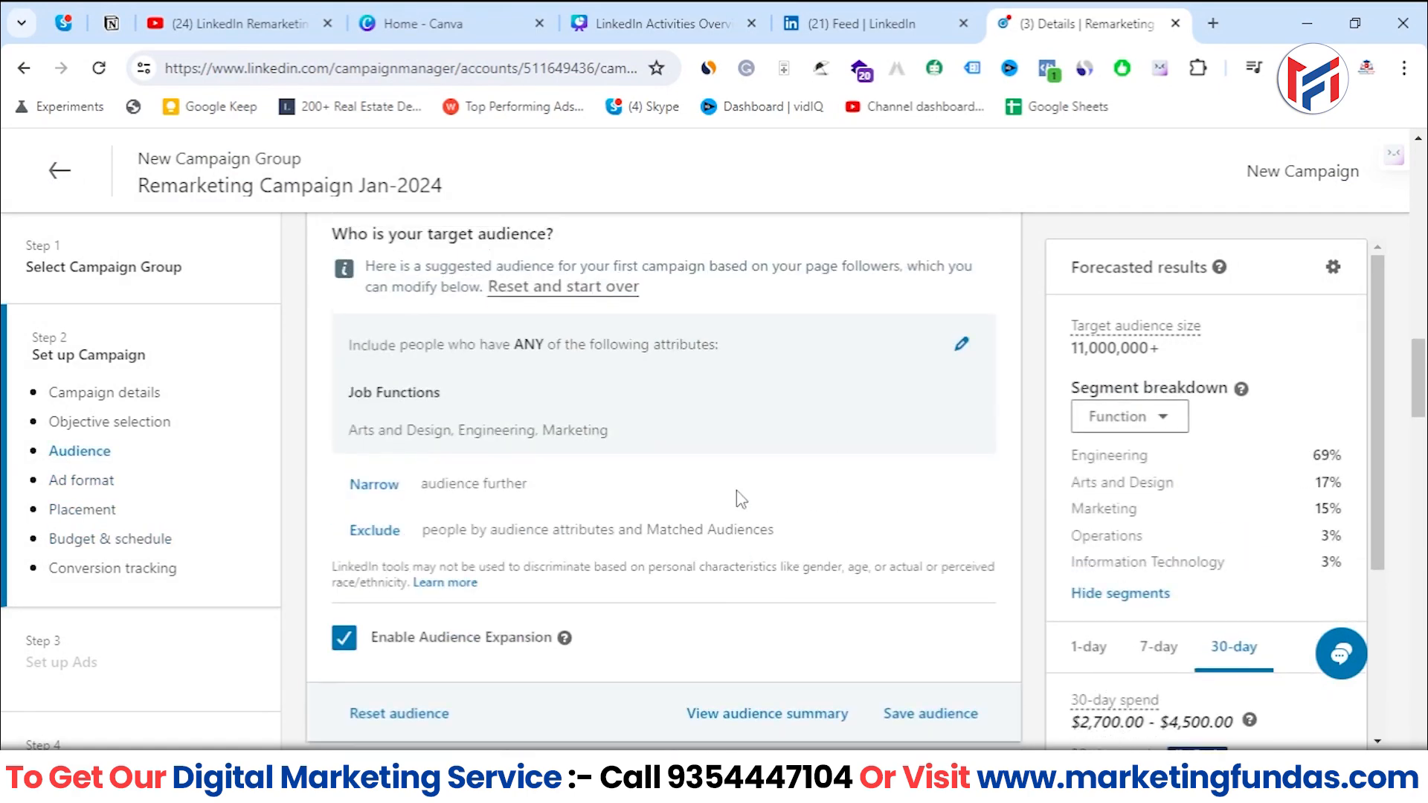
scroll(639, 554, up, 4)
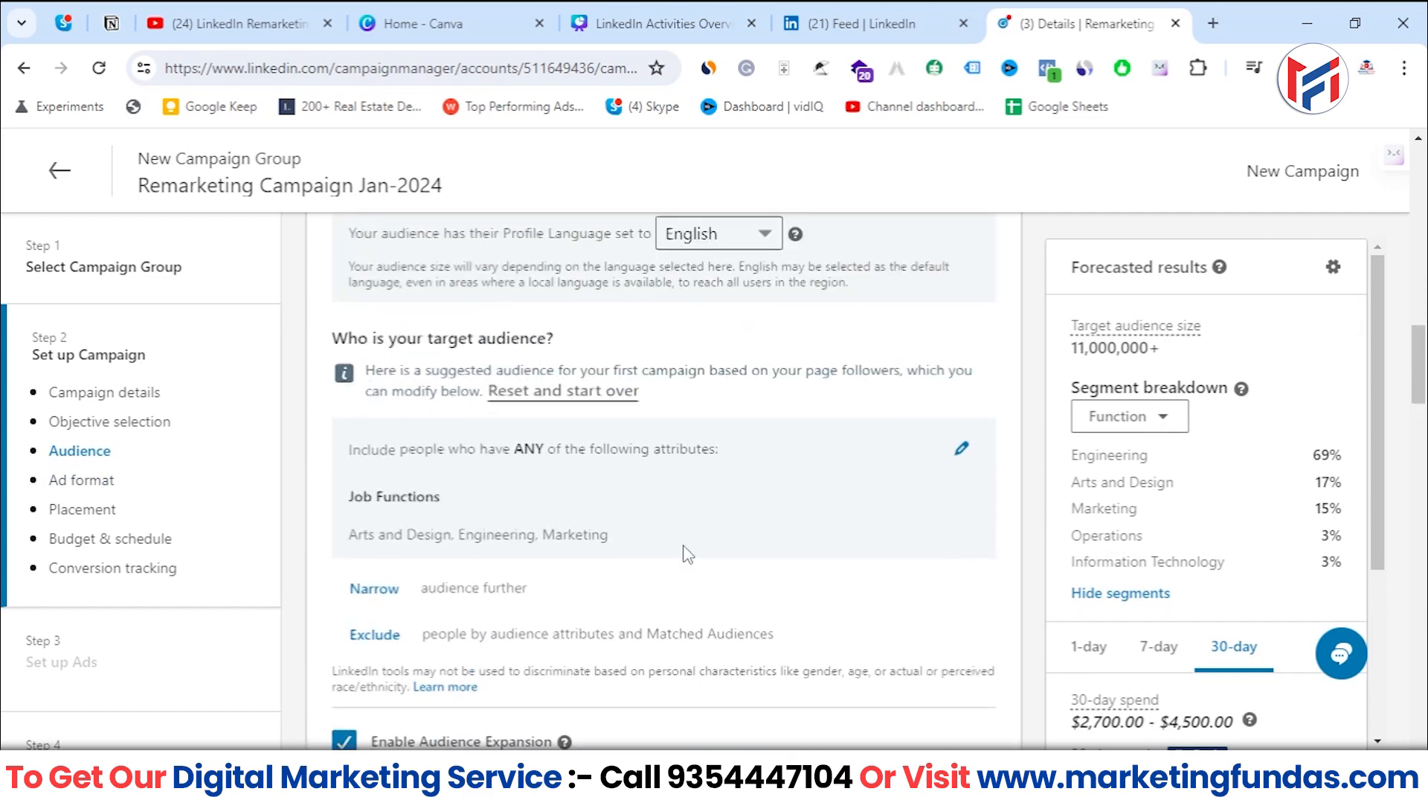
Open the included job function attributes for editing and show the Lookalike audiences.
scroll(685, 547, down, 1)
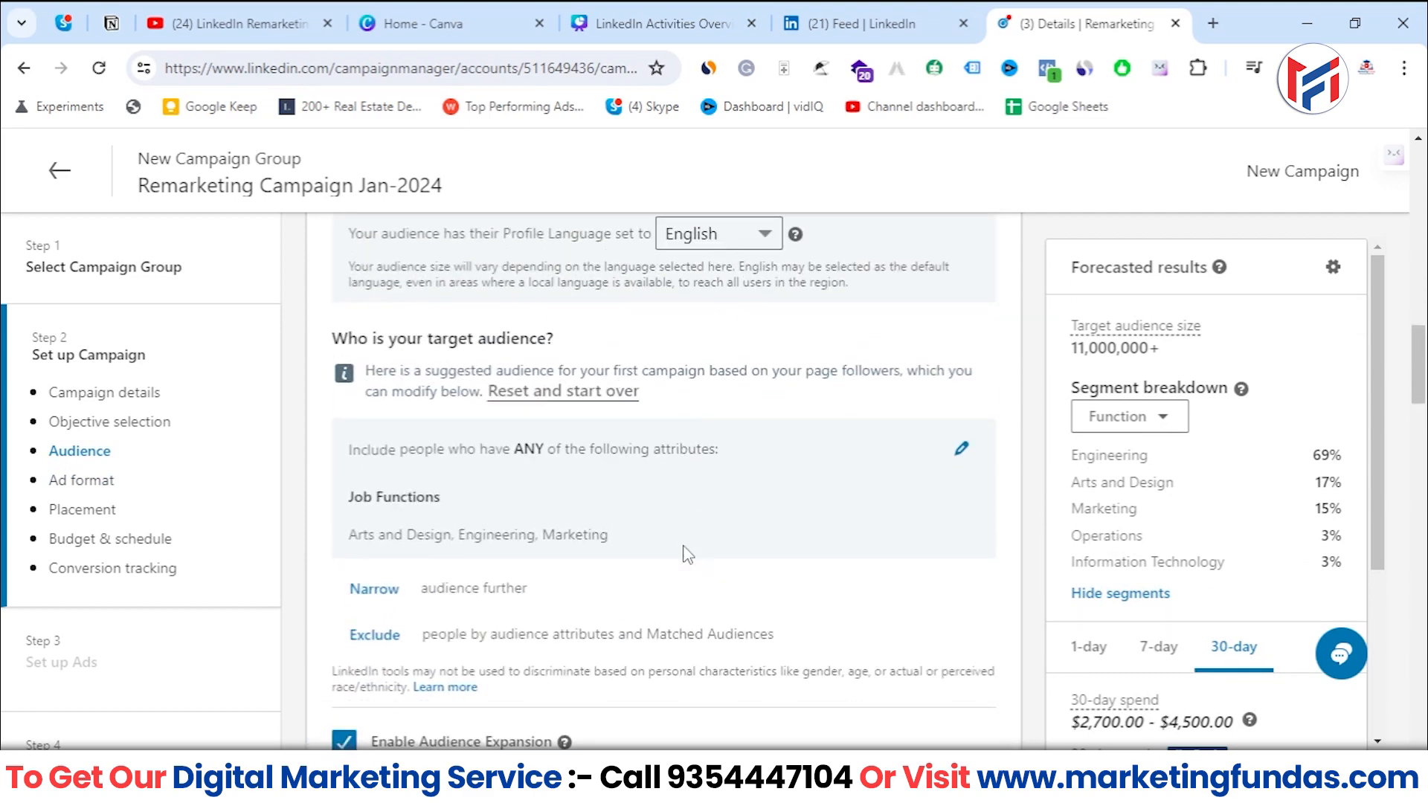
click(962, 449)
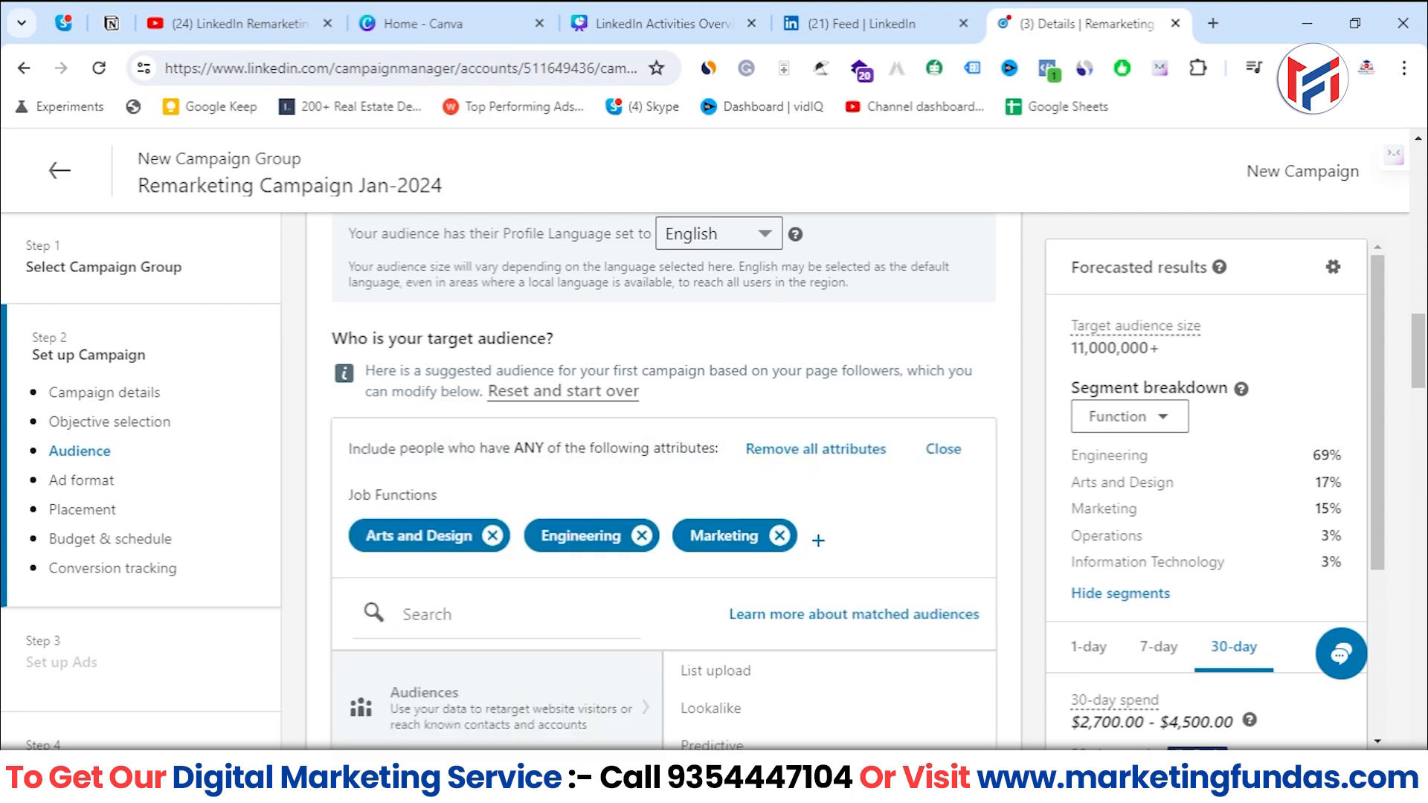
scroll(848, 696, down, 4)
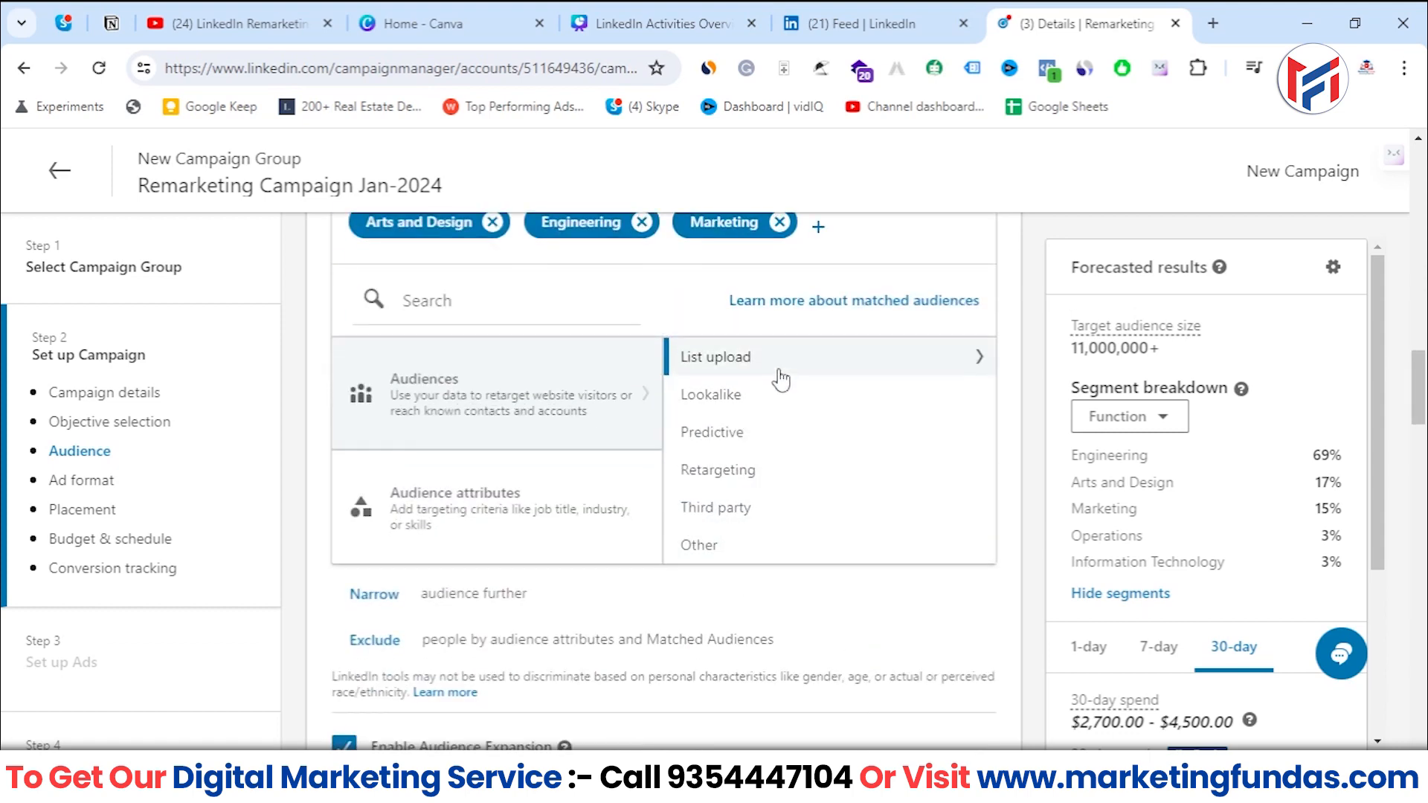
click(713, 401)
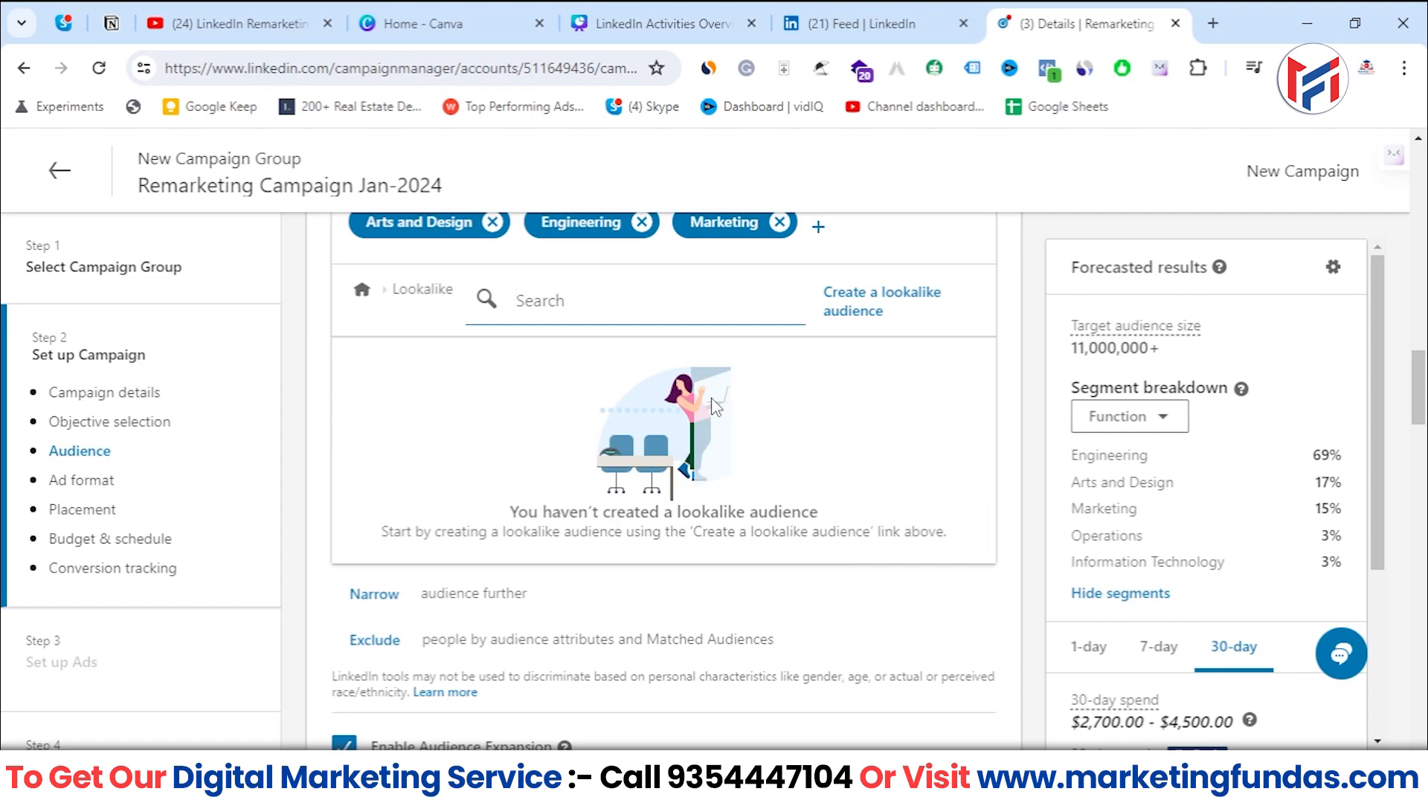
View the list of saved audiences in the Audience section and close it without choosing one.
scroll(712, 404, up, 10)
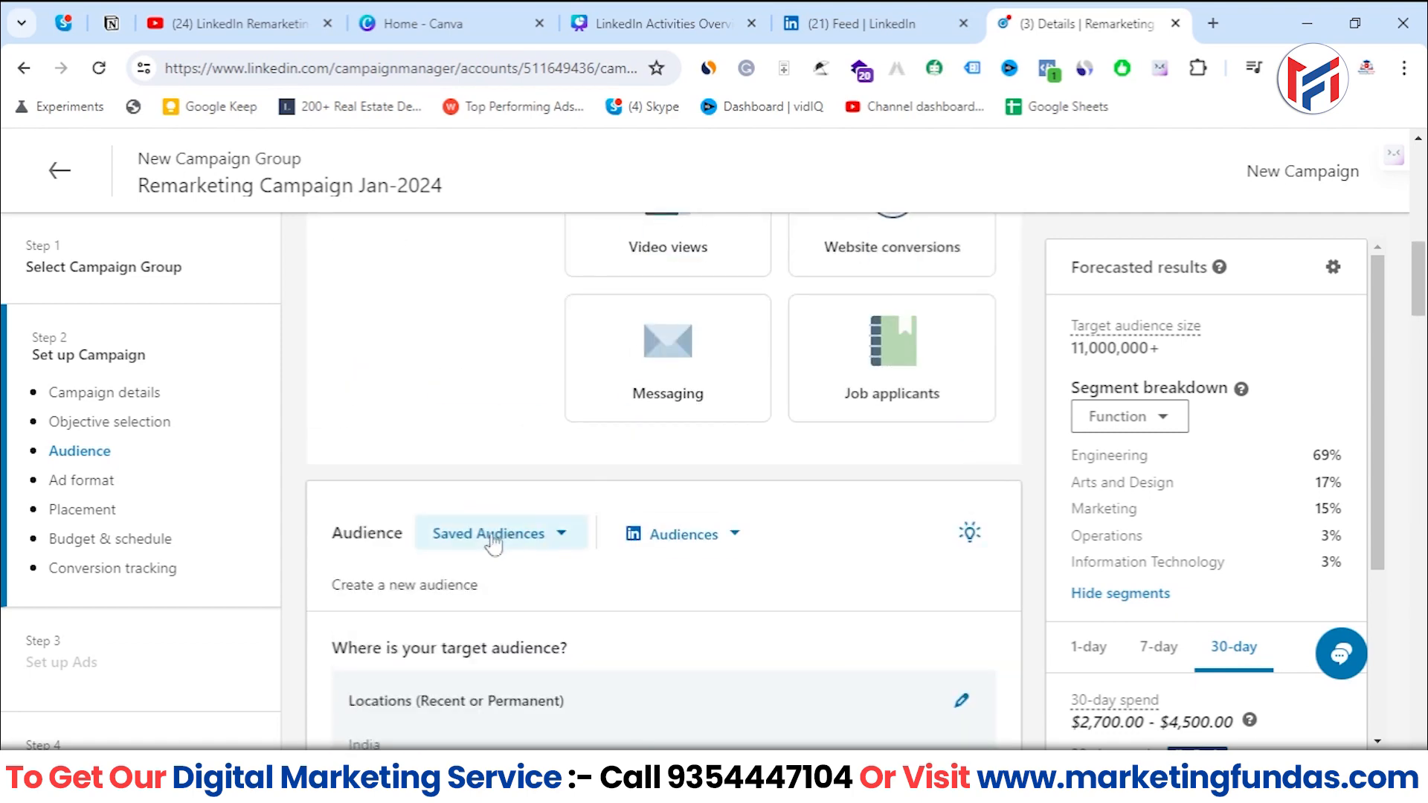
scroll(494, 533, down, 3)
click(488, 323)
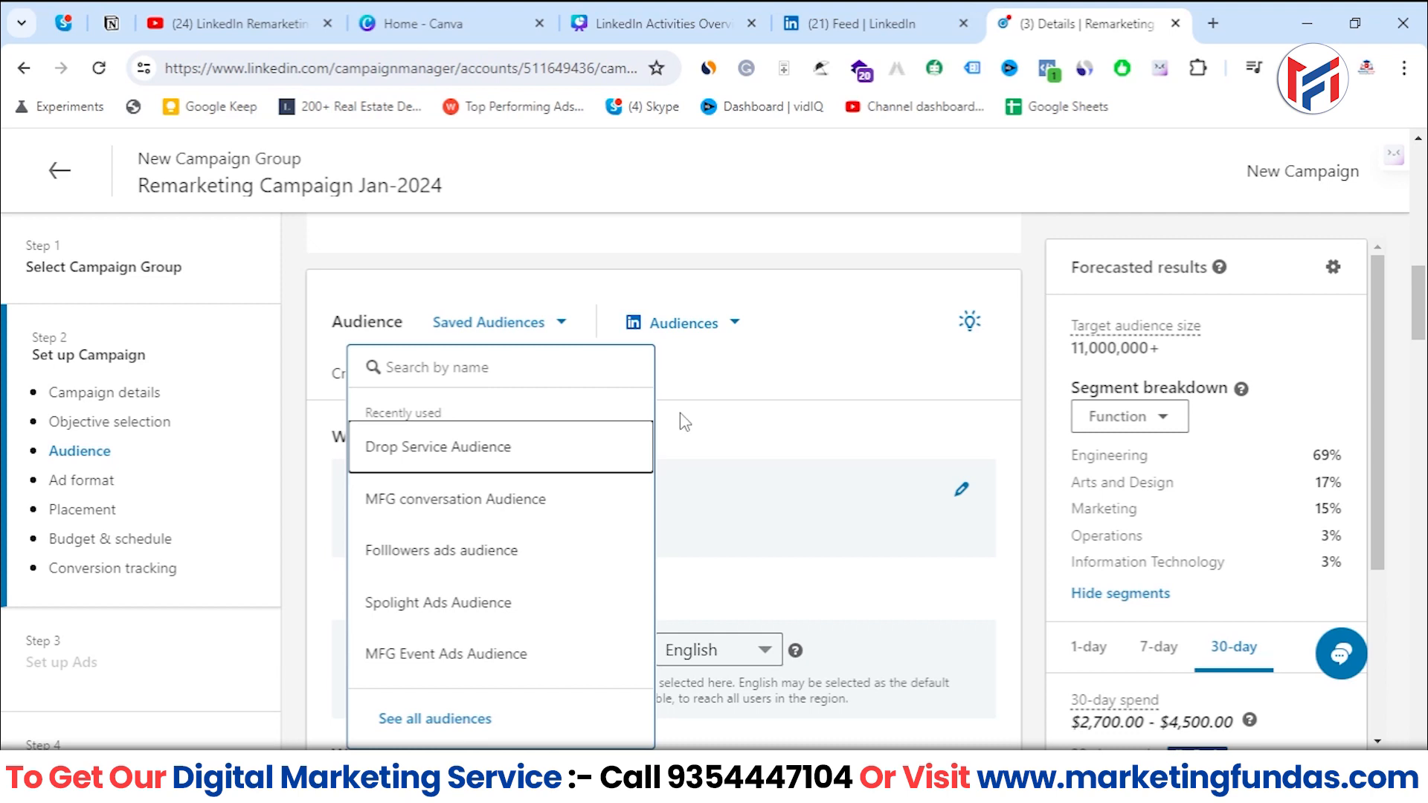
click(728, 421)
drag(1420, 310, 1425, 395)
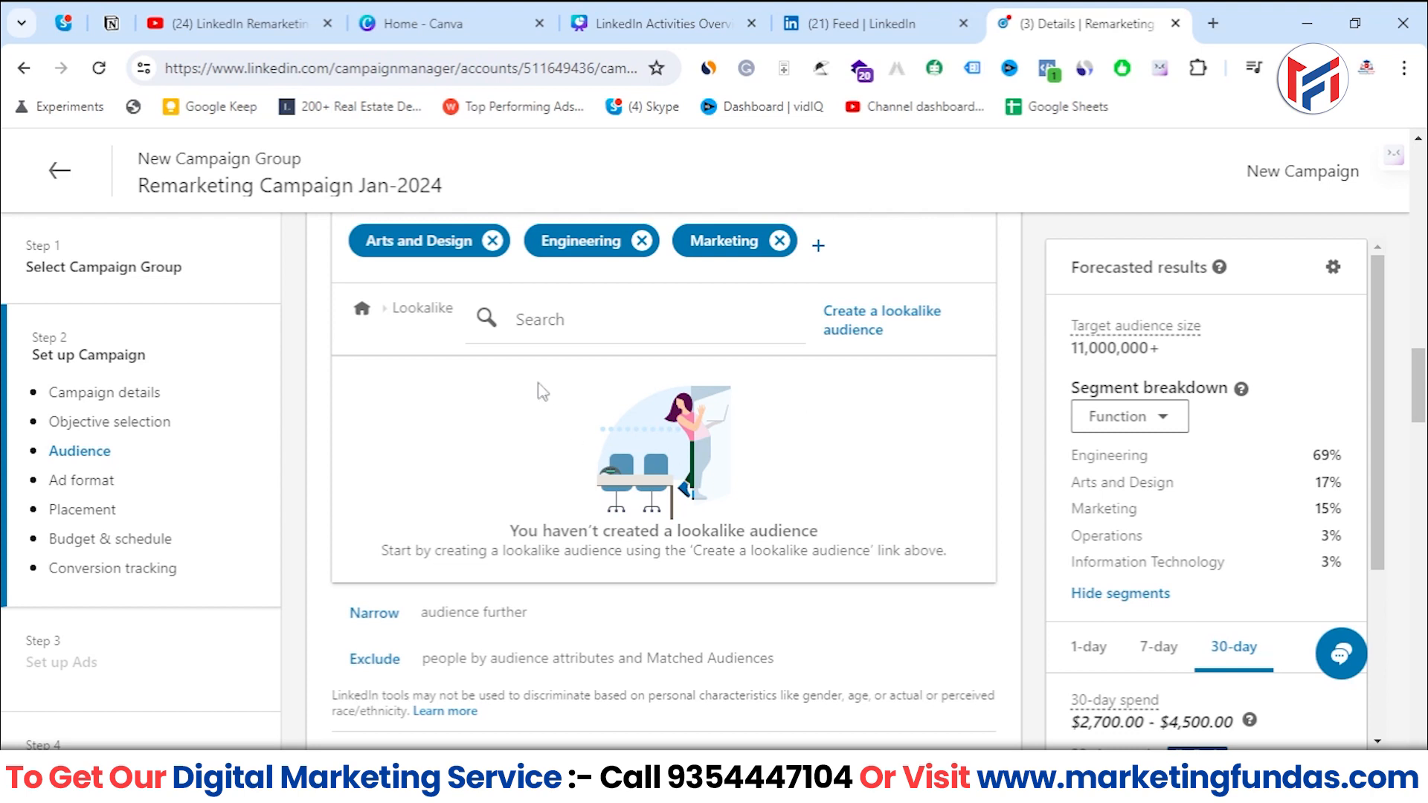
Switch from Lookalike to Predictive audiences and try to create a predictive audience.
click(361, 308)
click(753, 451)
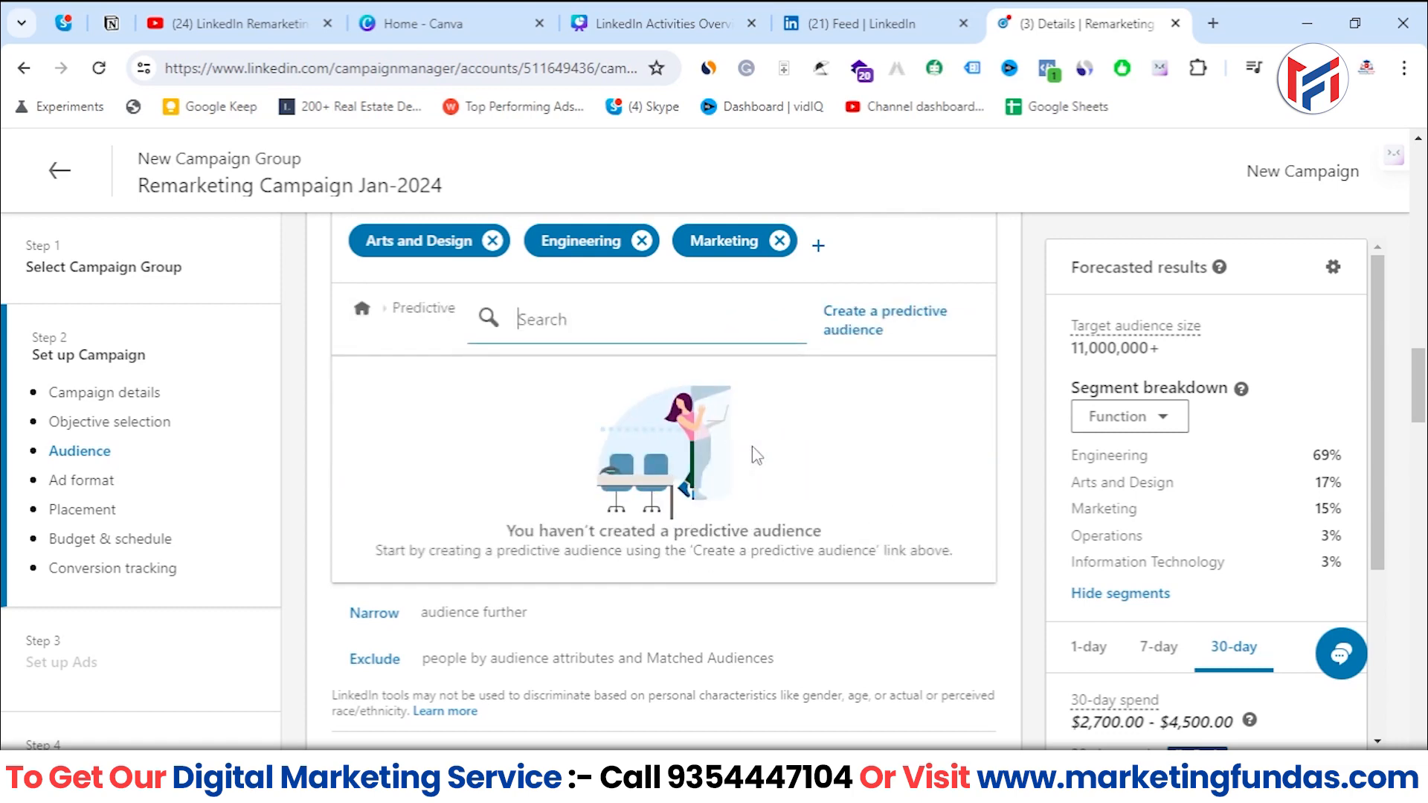
text(*)
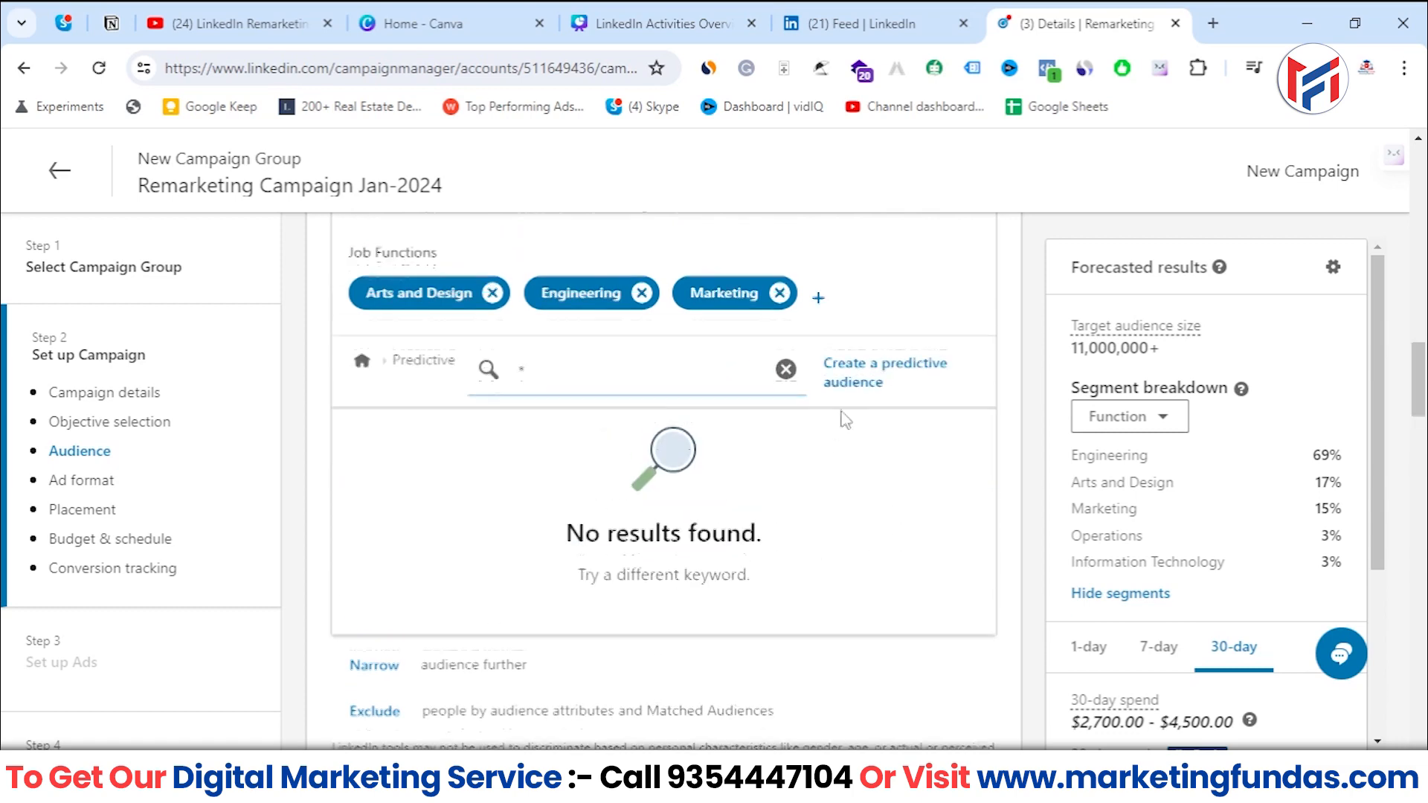
click(859, 439)
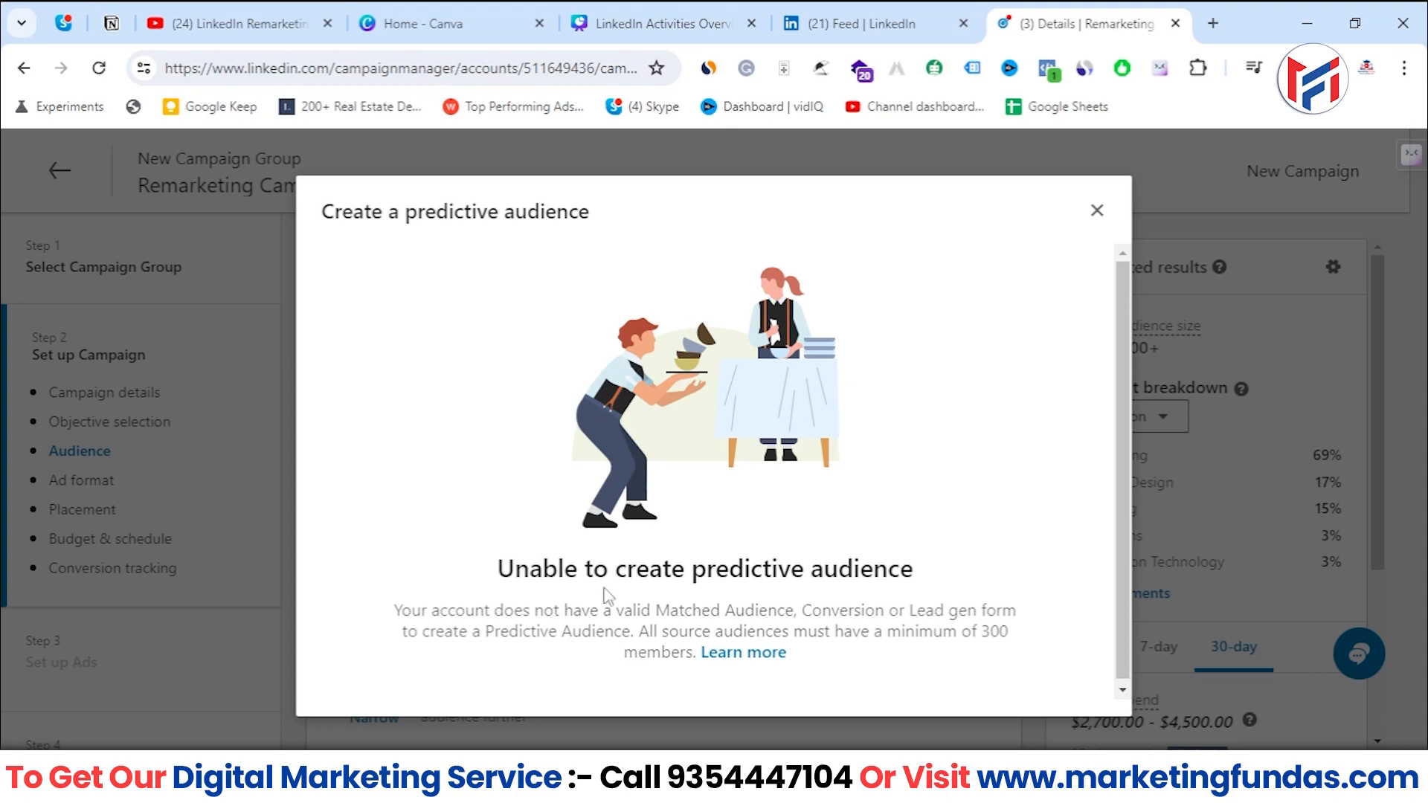
Read the requirements for creating a predictive audience and close the dialog.
drag(398, 602, 656, 632)
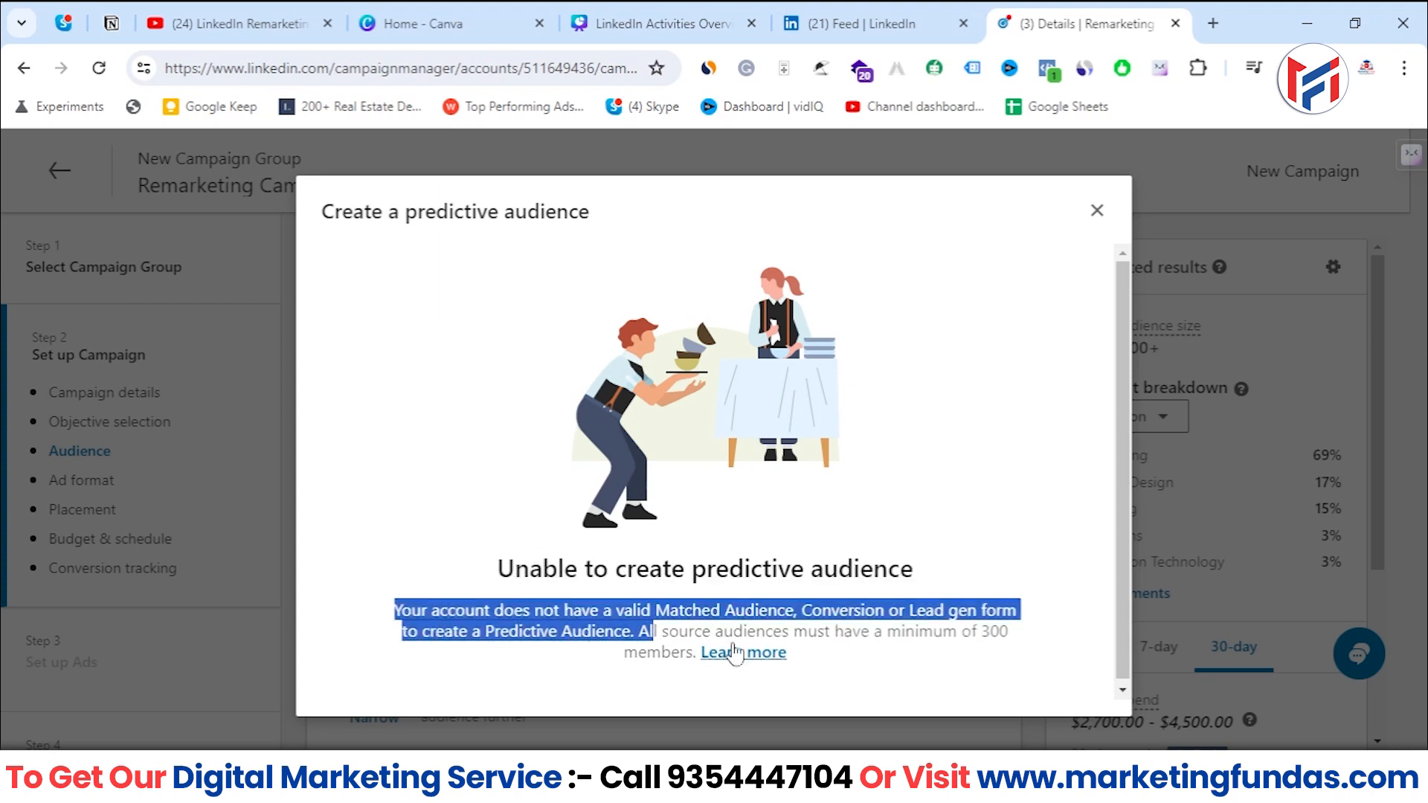
drag(982, 631, 691, 661)
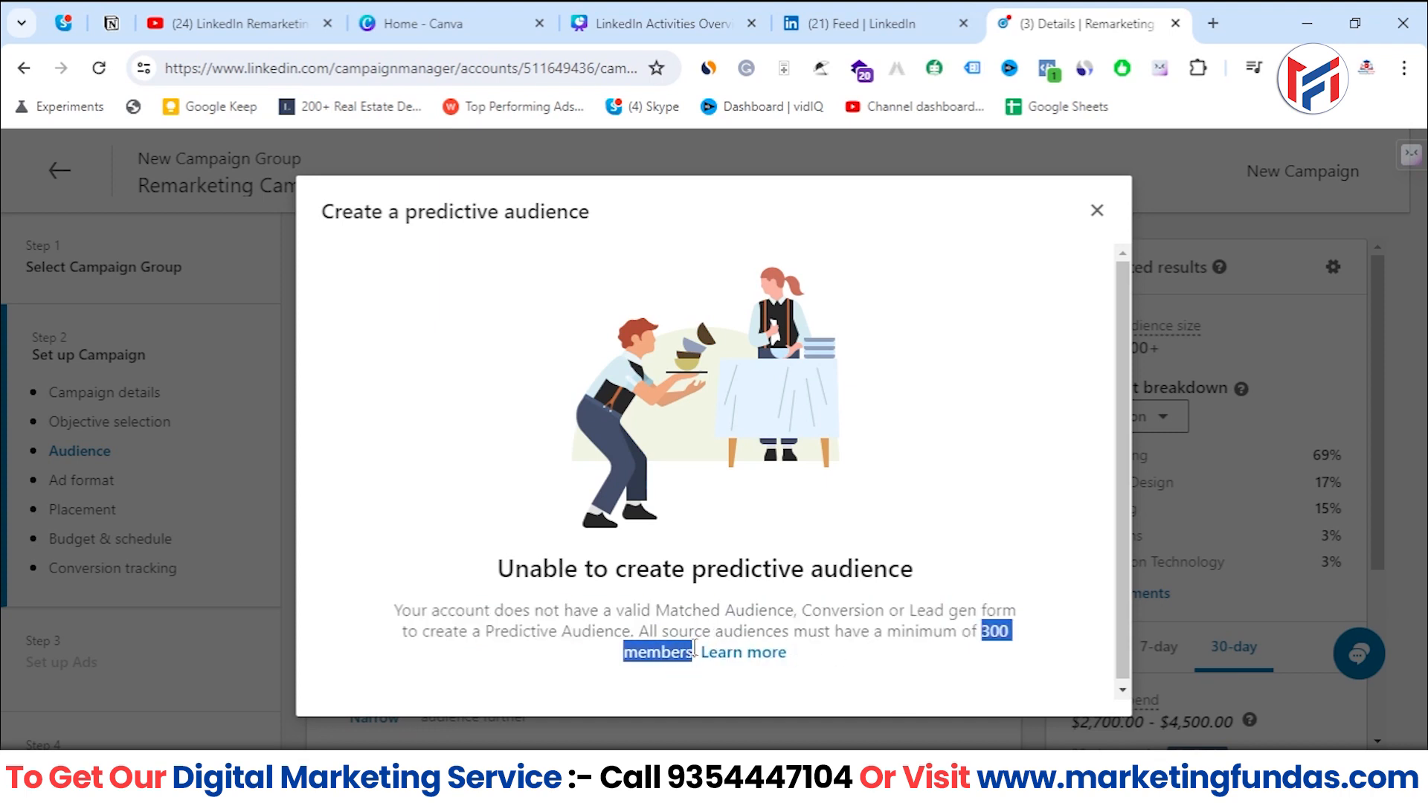
drag(616, 570, 920, 588)
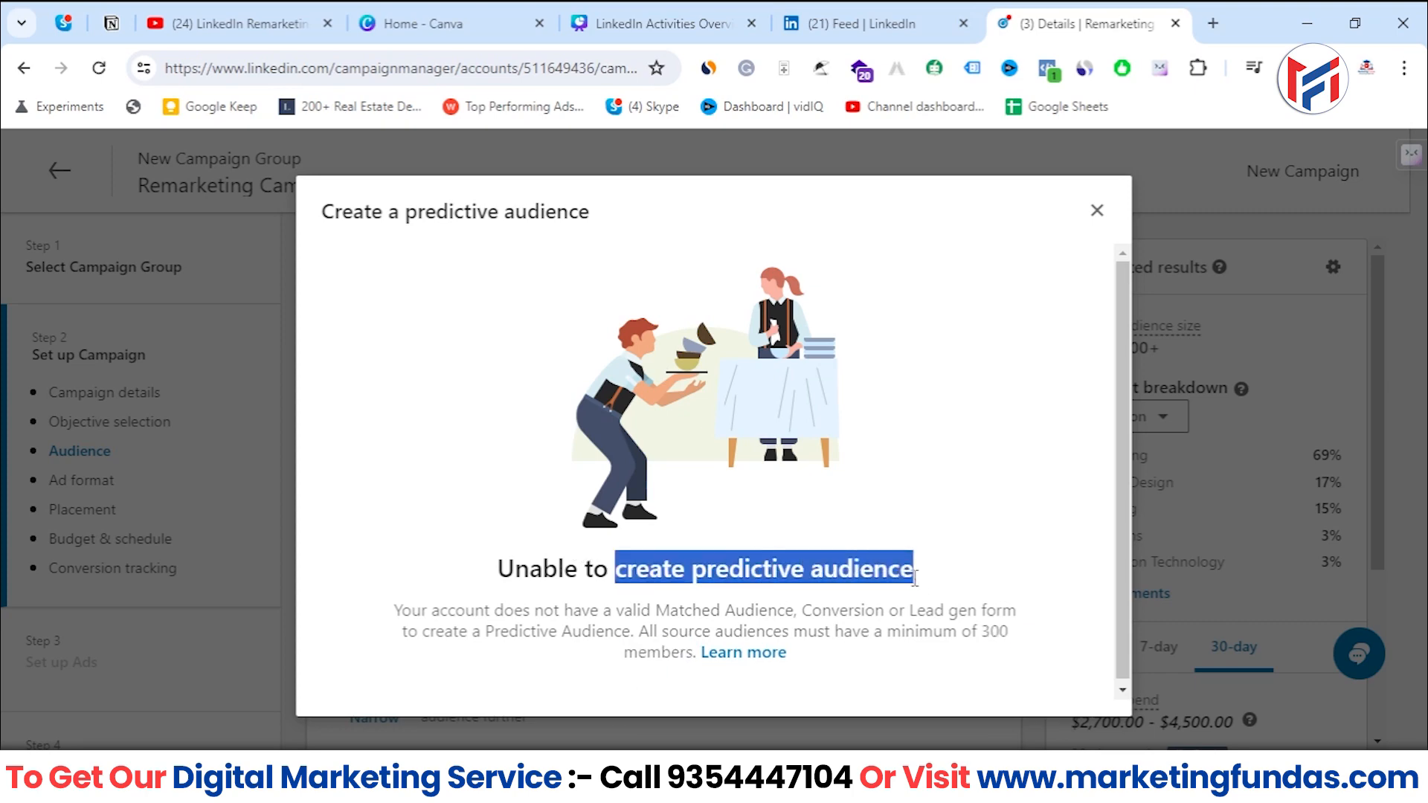
click(1097, 211)
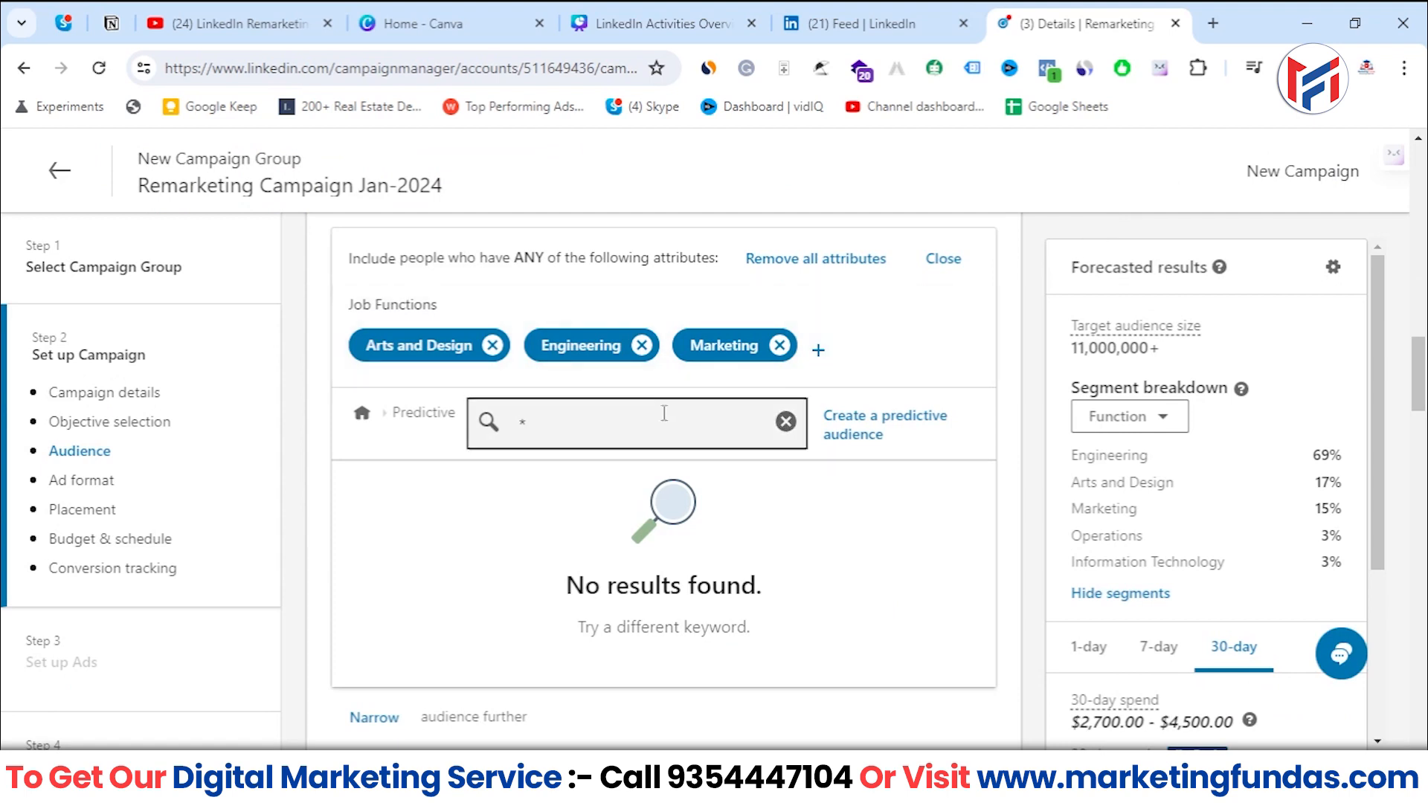
Clear the predictive audience search and open the Retargeting audience category.
double_click(521, 422)
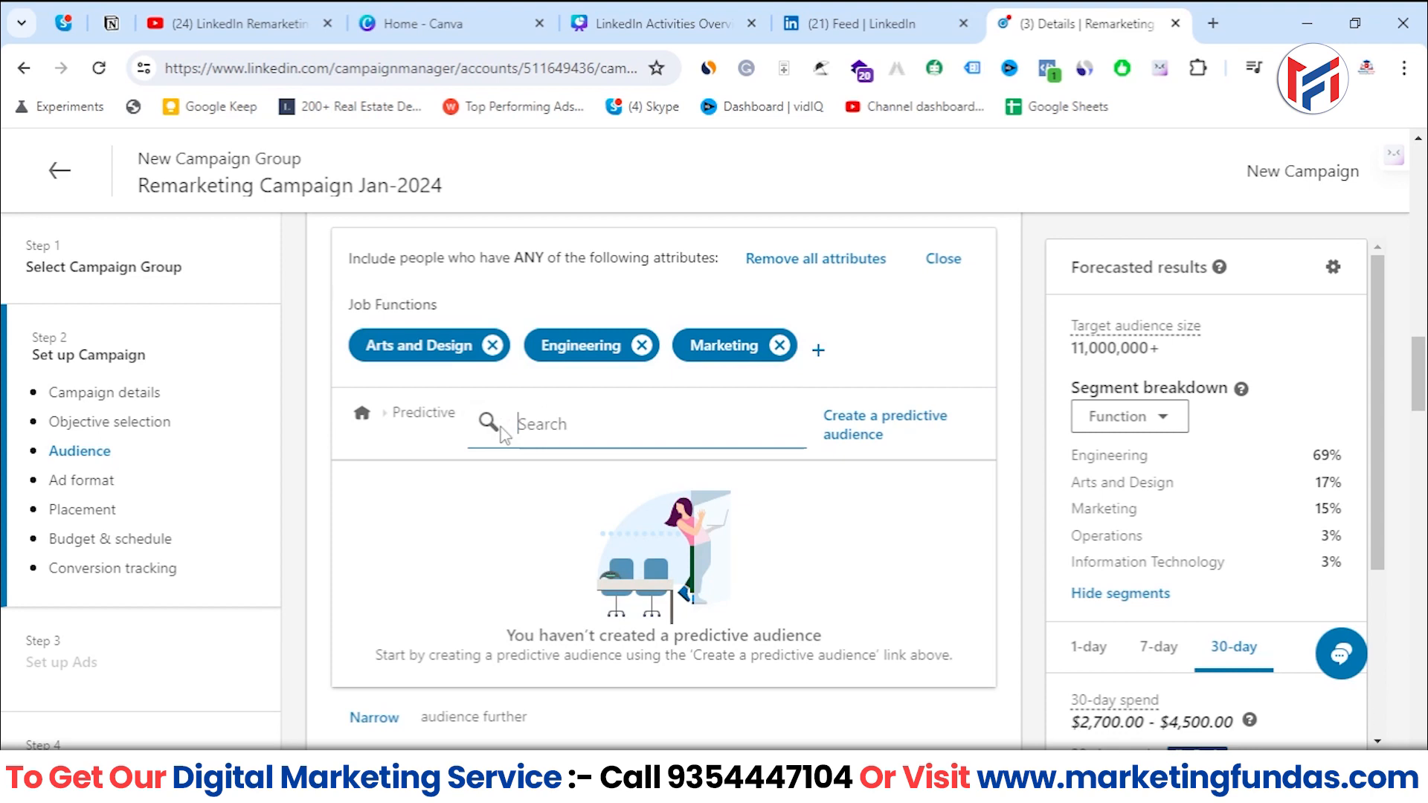
click(363, 412)
click(746, 593)
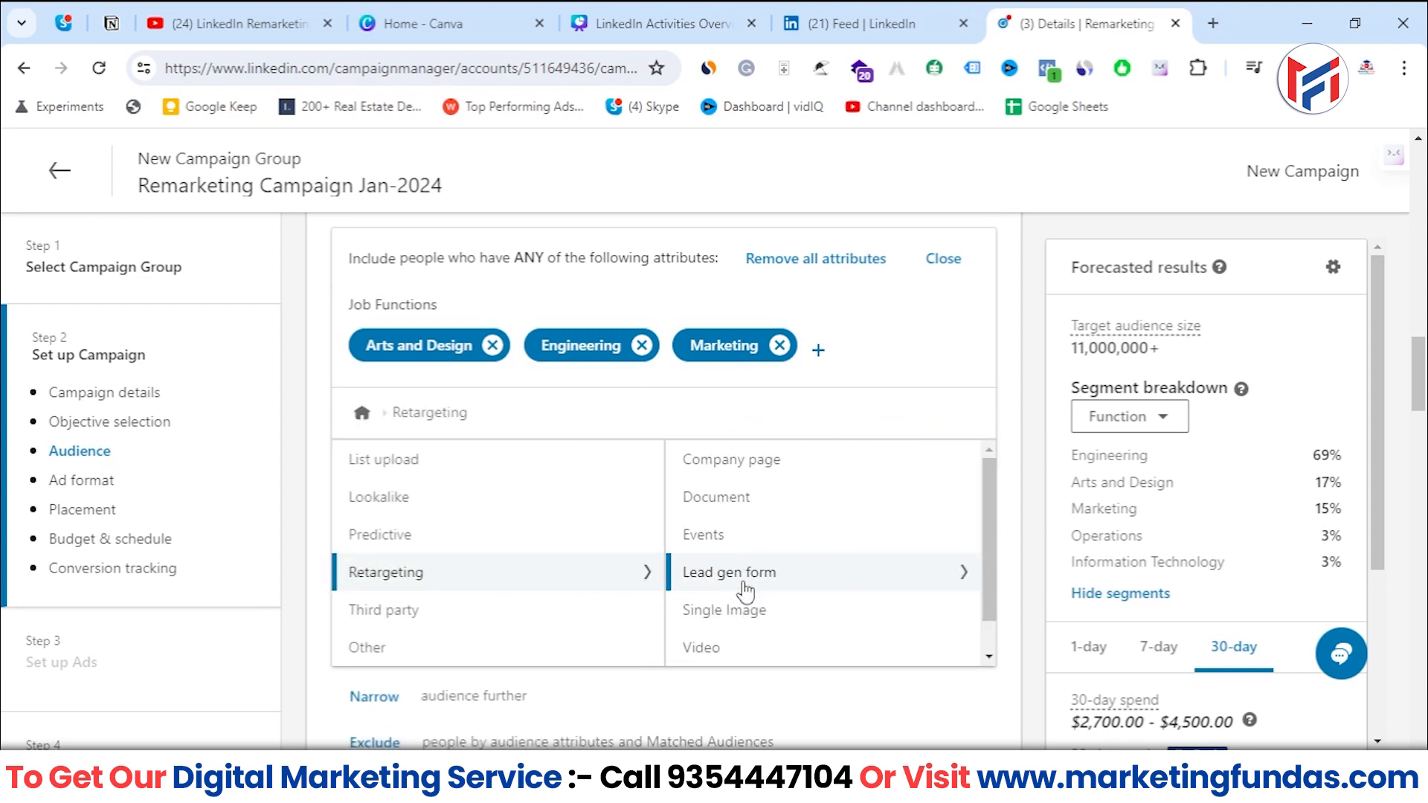
Examine the retargeting source types, from Company page through Website.
drag(997, 534, 988, 614)
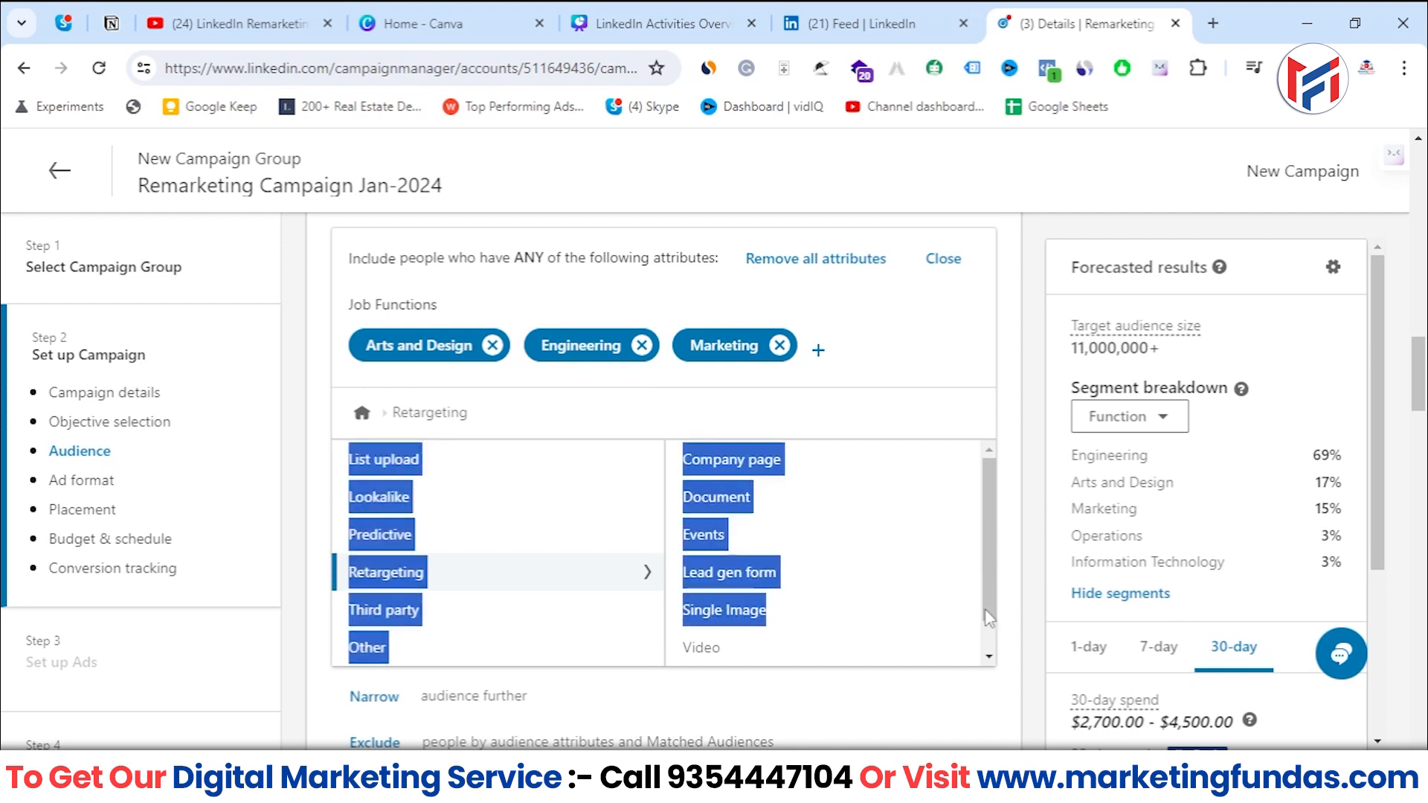
click(1029, 533)
mouse_move(987, 507)
mouse_down()
mouse_move(988, 586)
mouse_move(987, 499)
mouse_up()
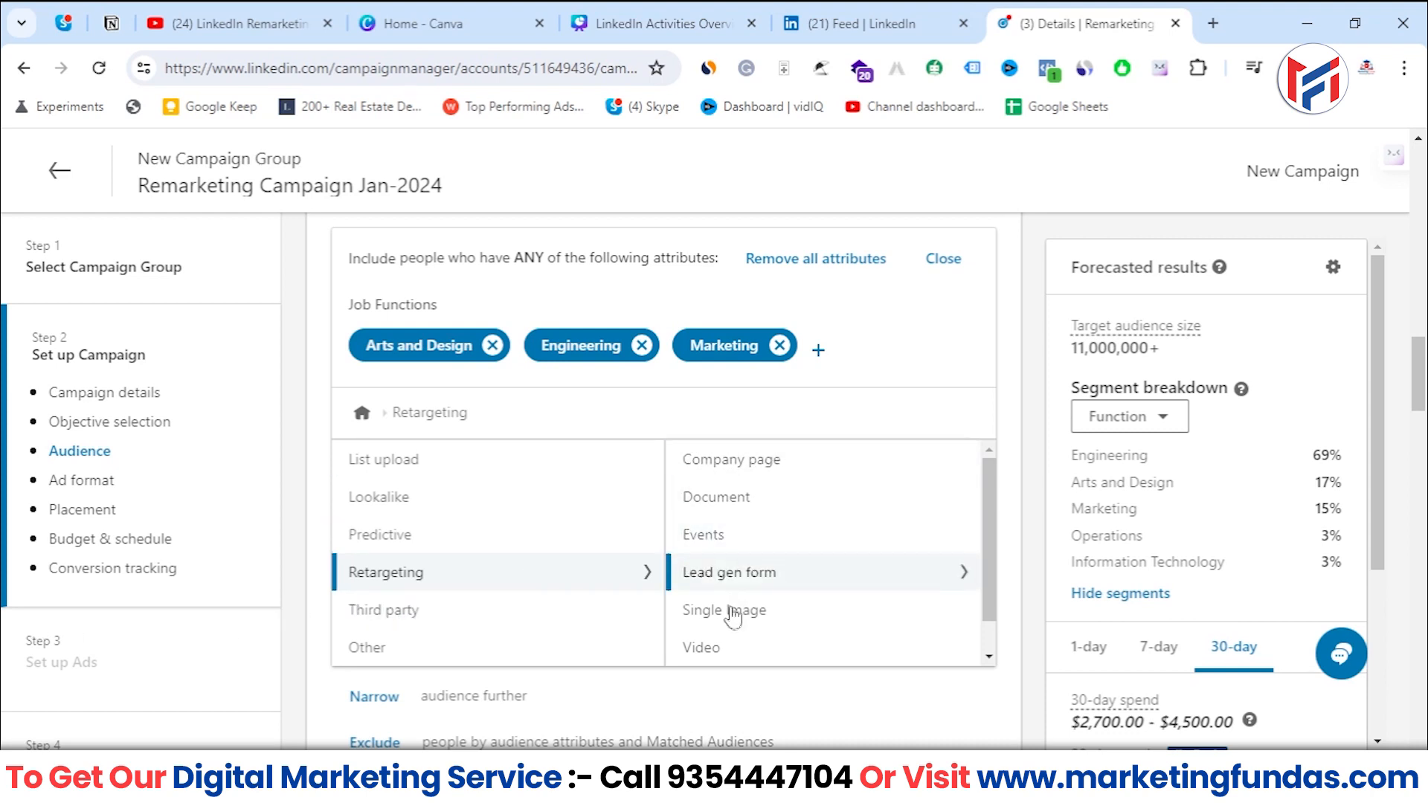
scroll(742, 593, down, 1)
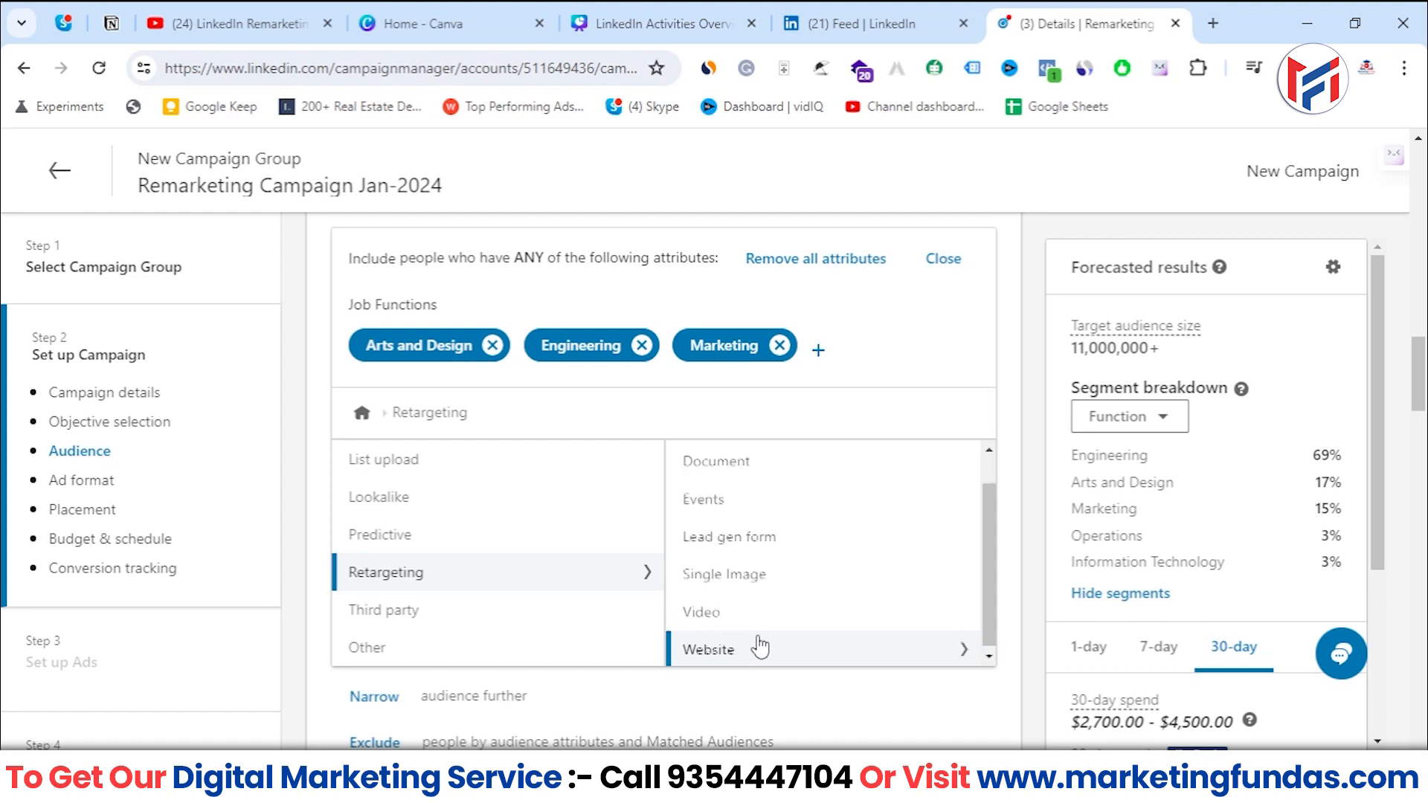
scroll(791, 539, up, 1)
scroll(800, 622, down, 1)
scroll(800, 621, up, 1)
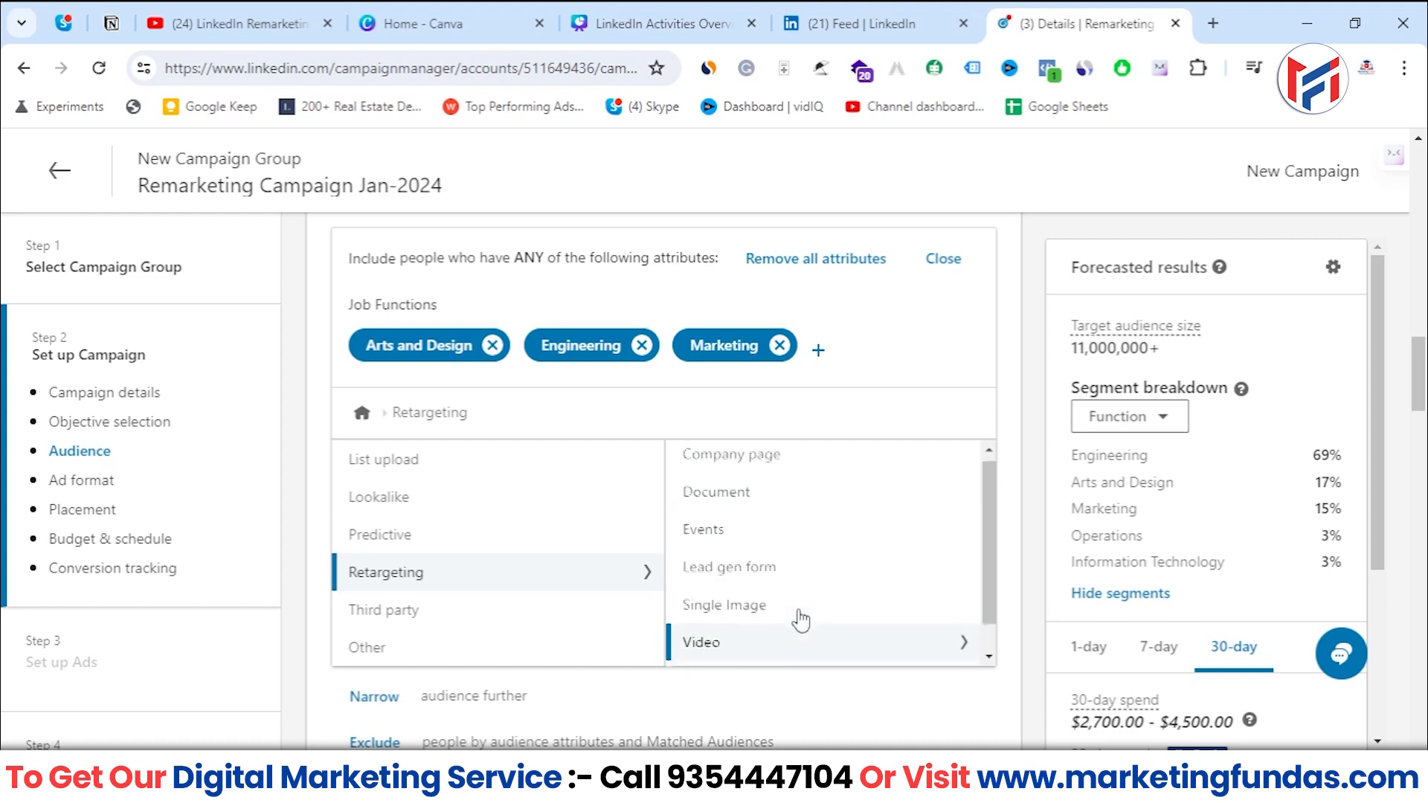
scroll(797, 618, down, 1)
scroll(825, 569, up, 1)
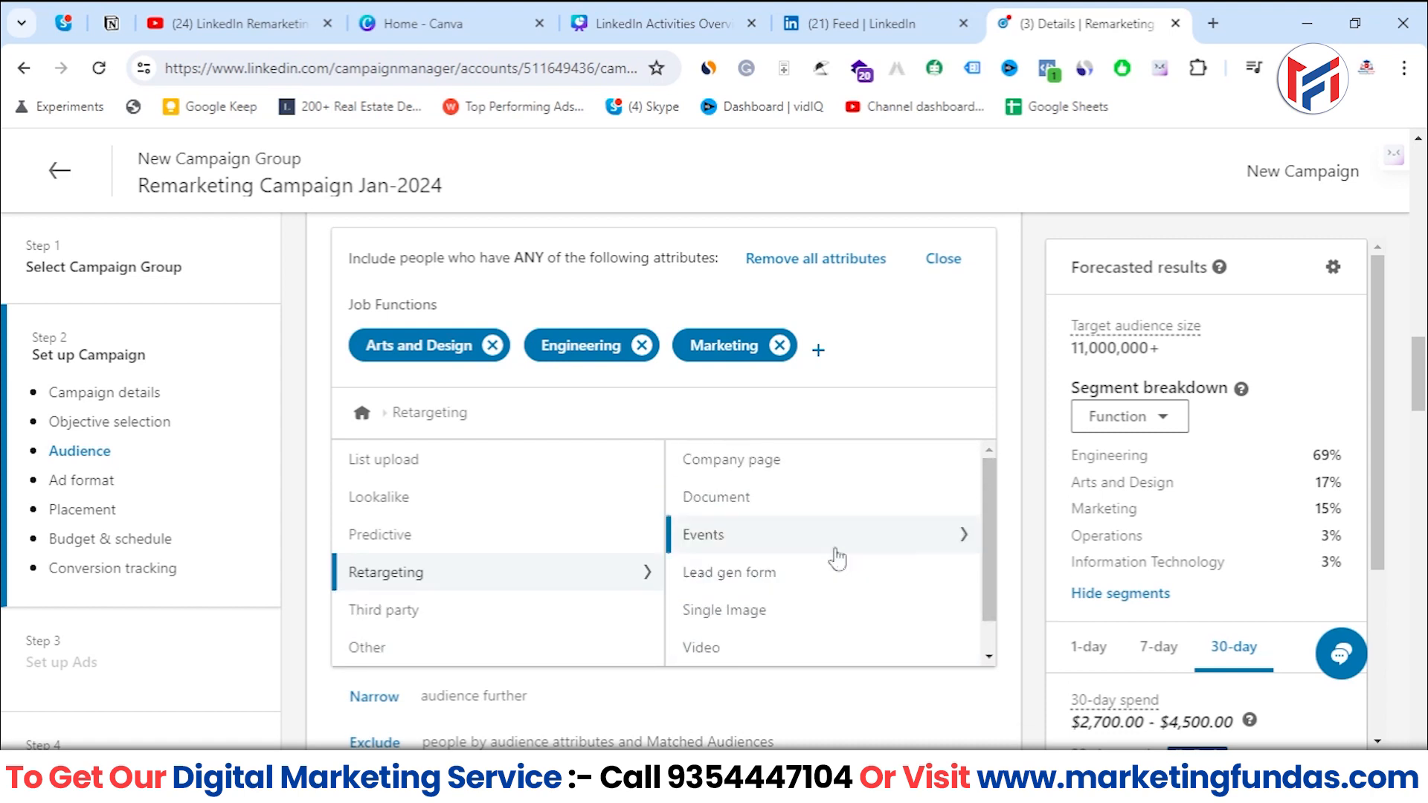
Open the Company page retargeting audiences, and select and deselect the archived "company Page data of last 30 days" audience.
click(770, 463)
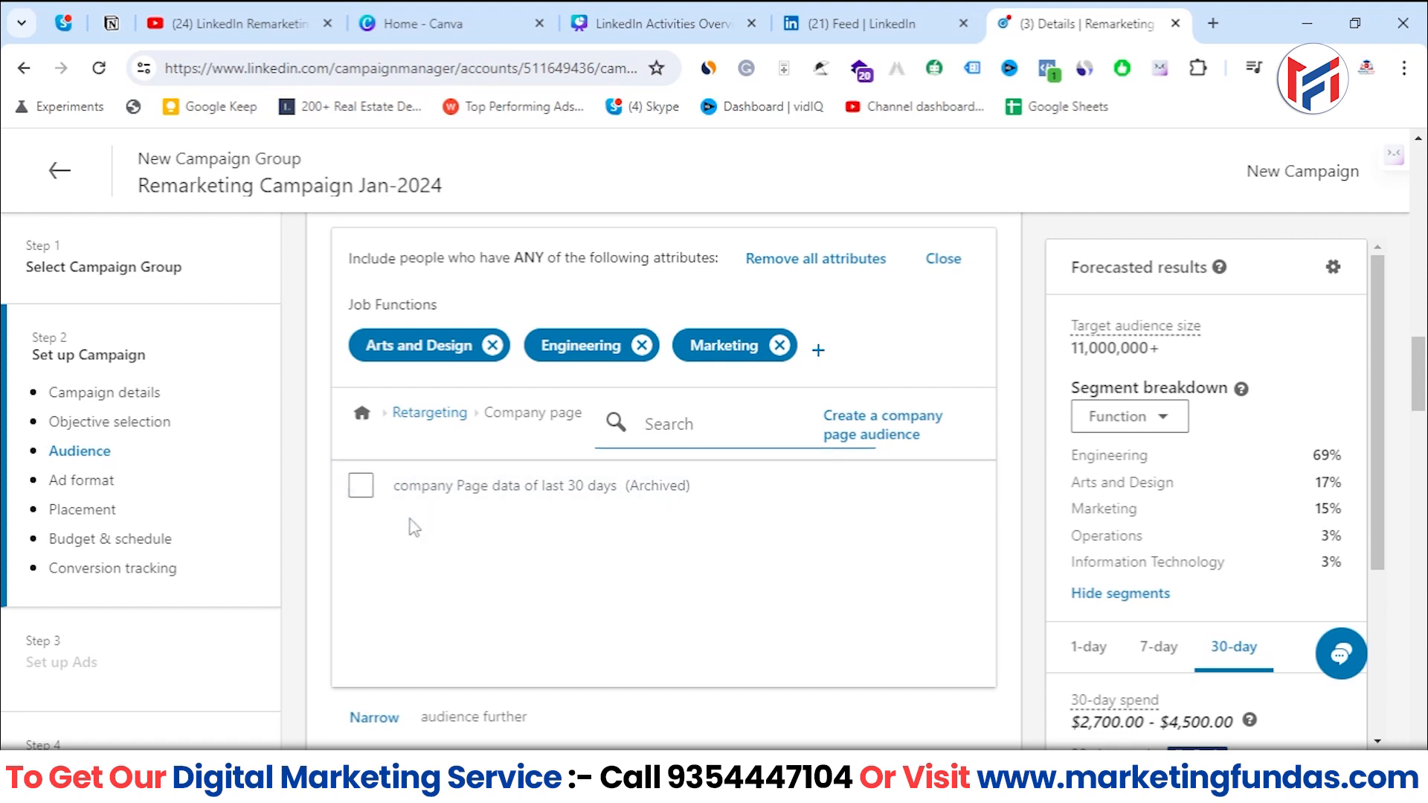
click(362, 487)
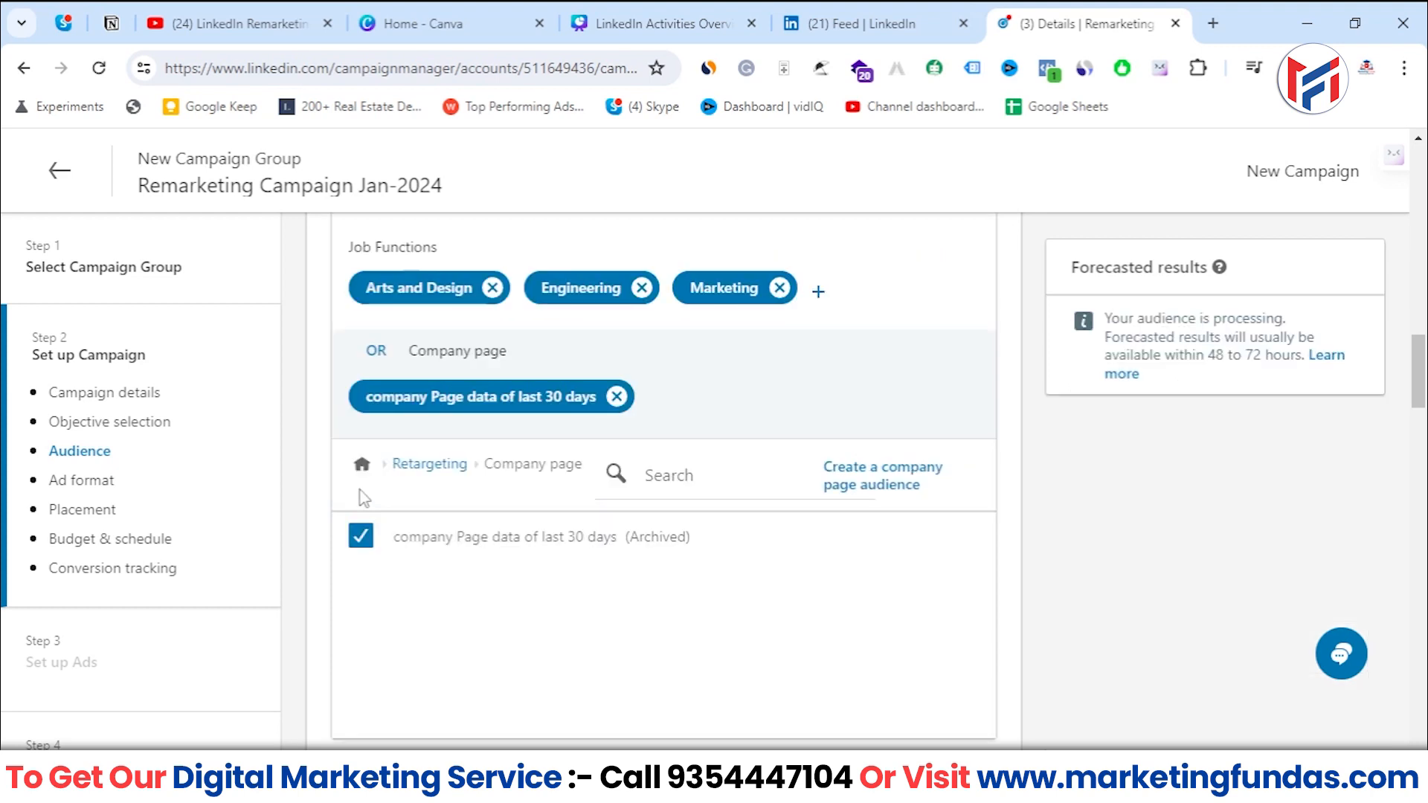
click(361, 535)
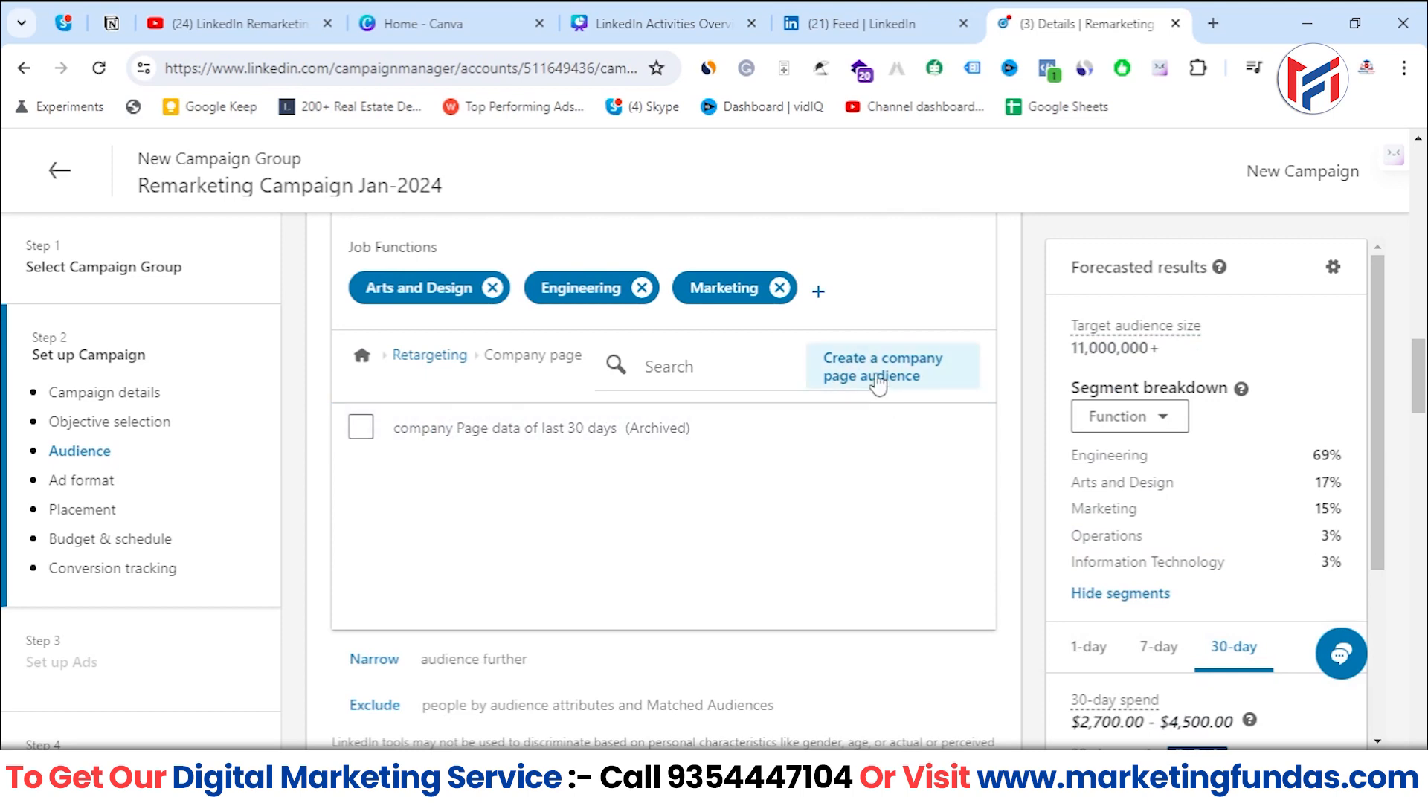
Start a new company page audience and name it "Past 90 Day Retargeting audience".
click(850, 372)
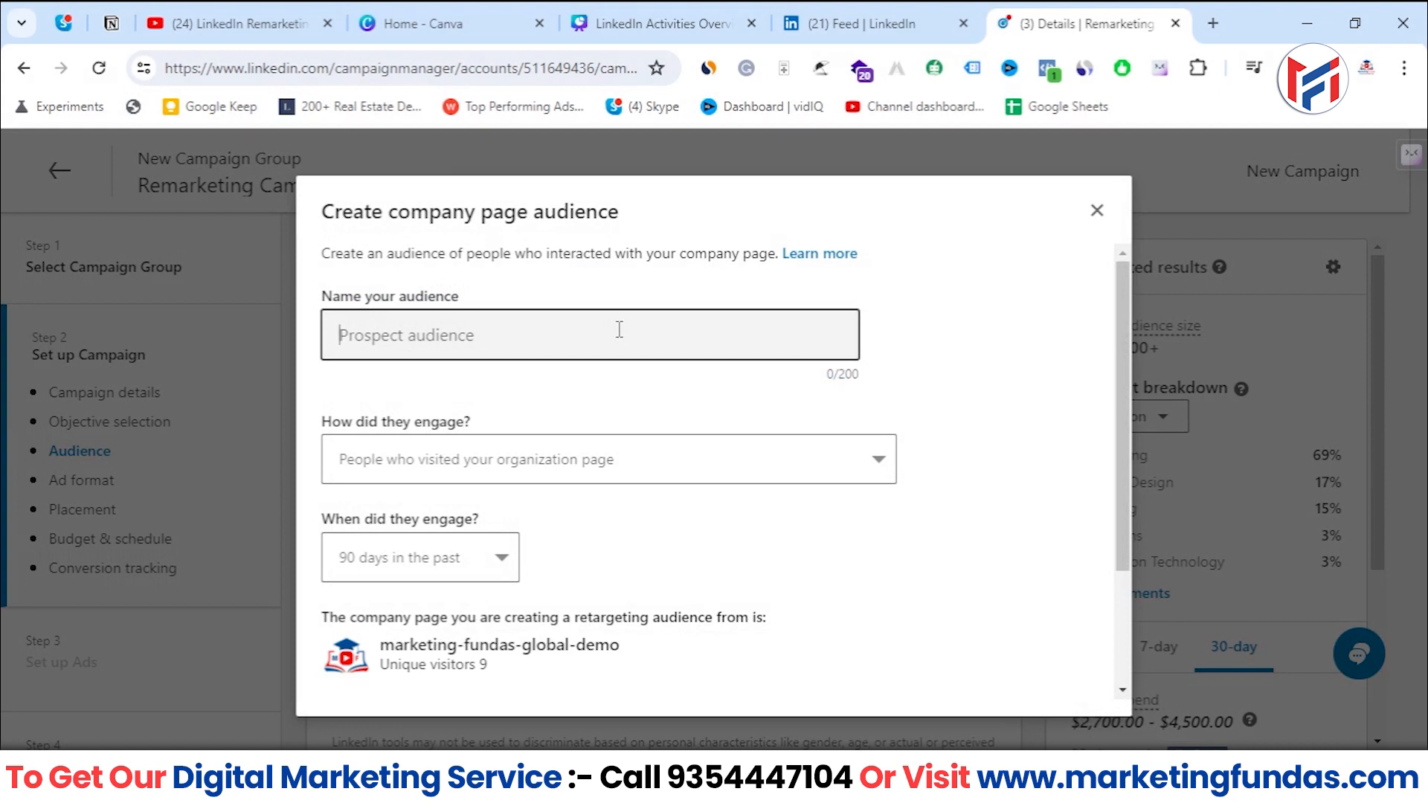
text(Re)
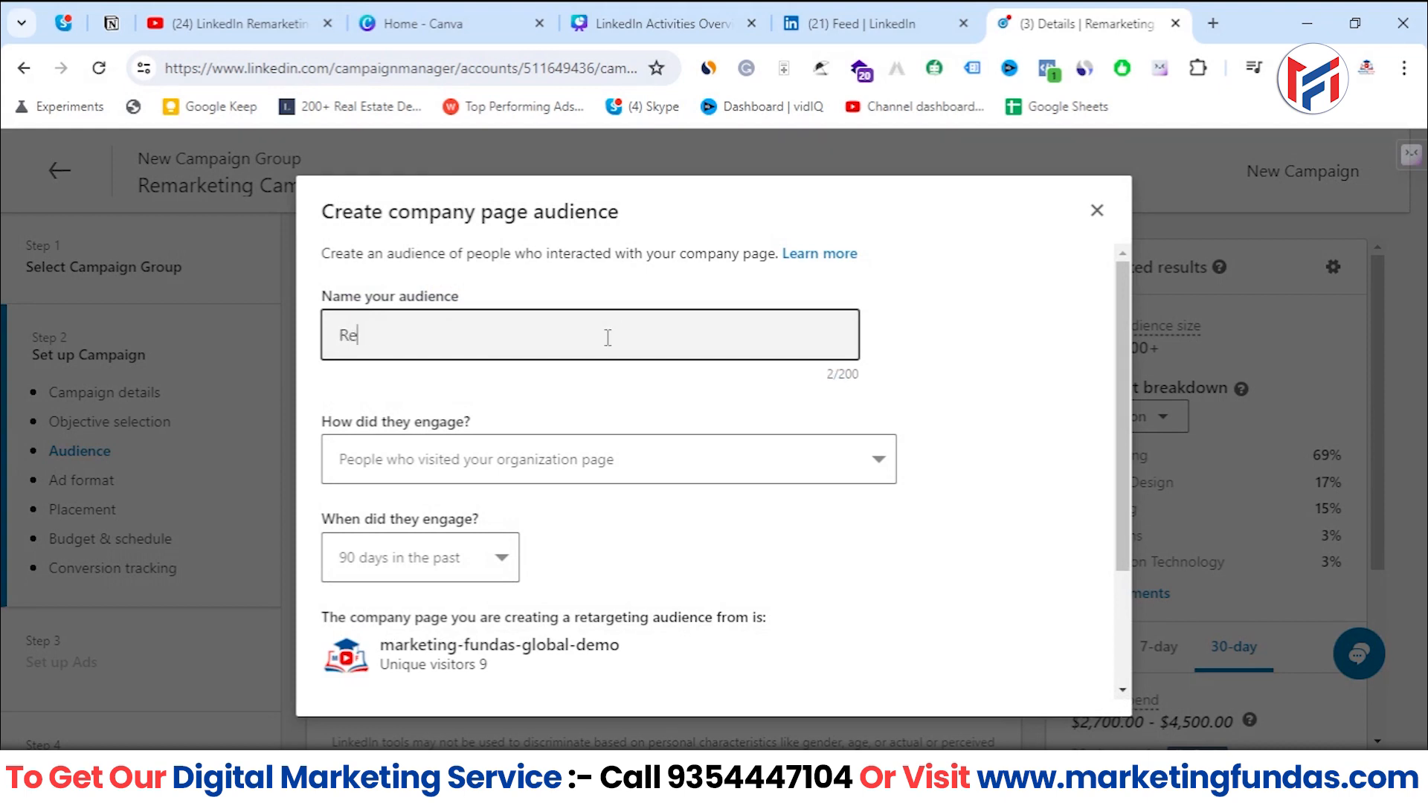
key(BackSpace)
key(BackSpace)
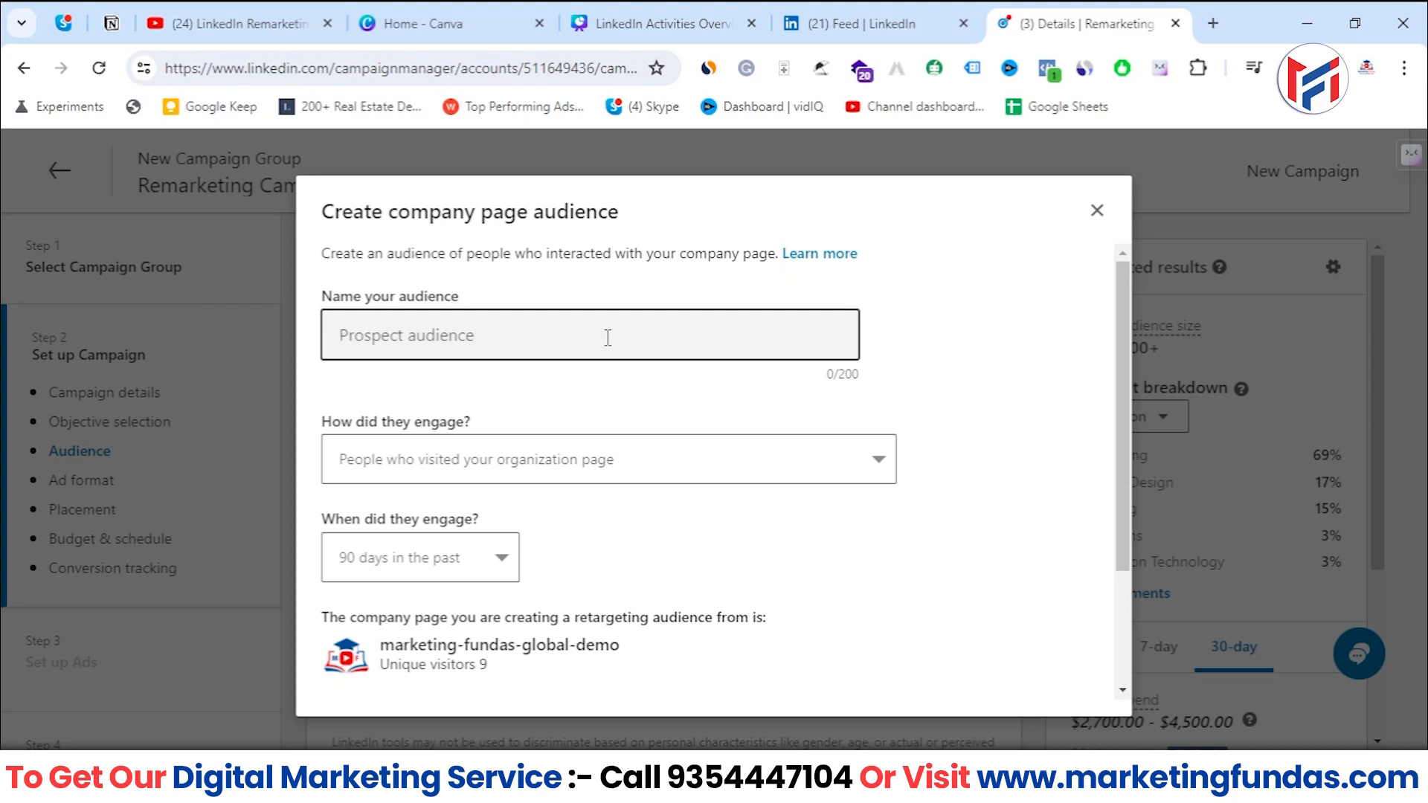
text(Past )
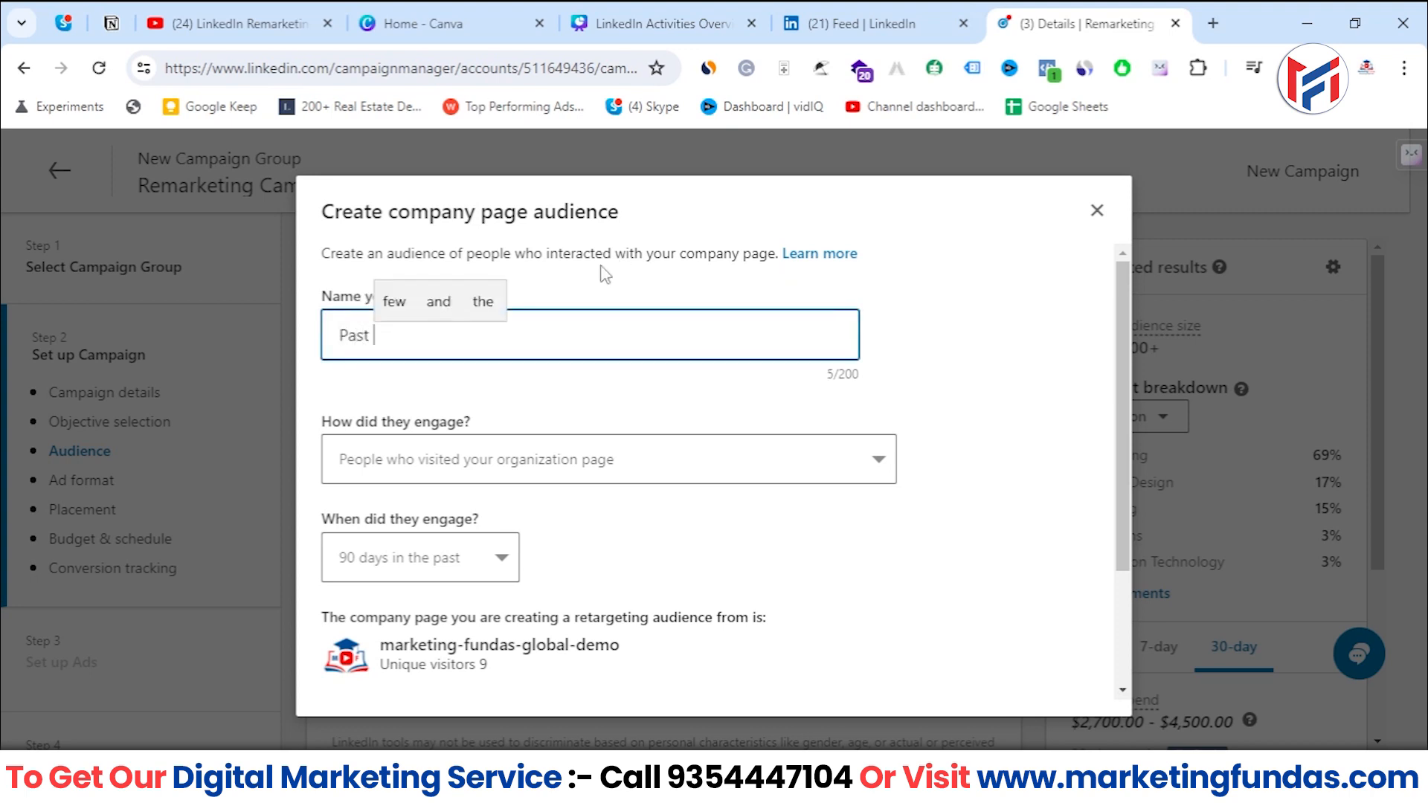
text(90 Day )
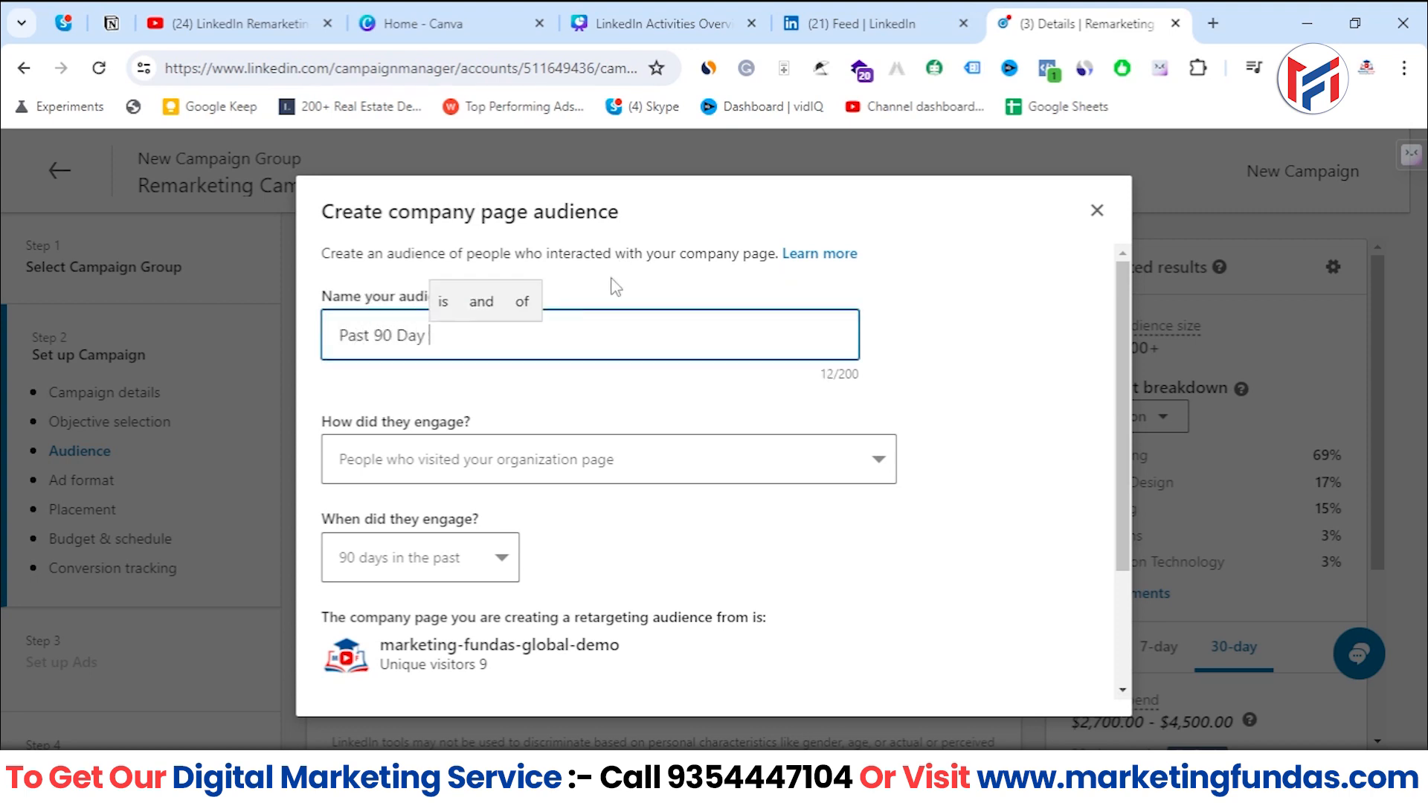
text(Retargeti)
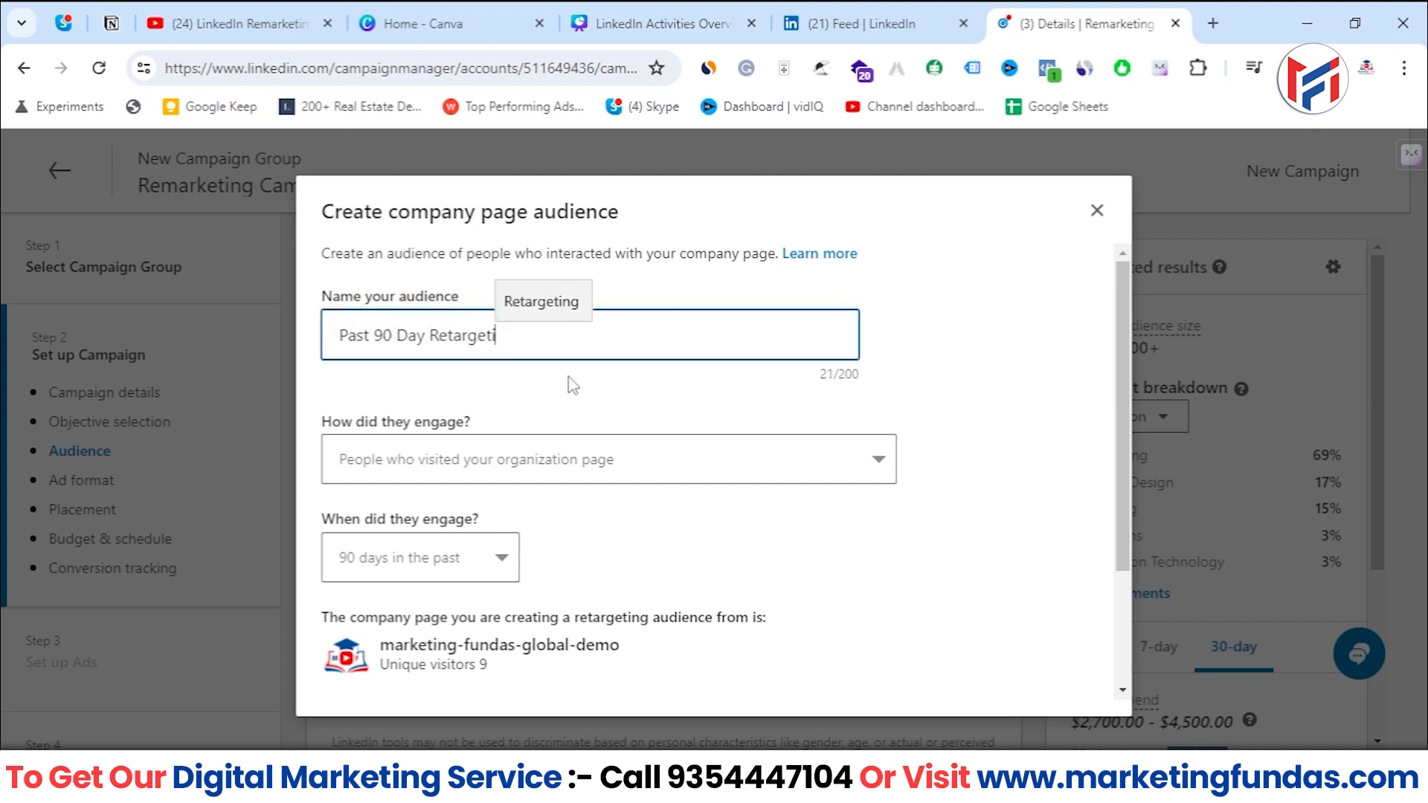
text(ng audience)
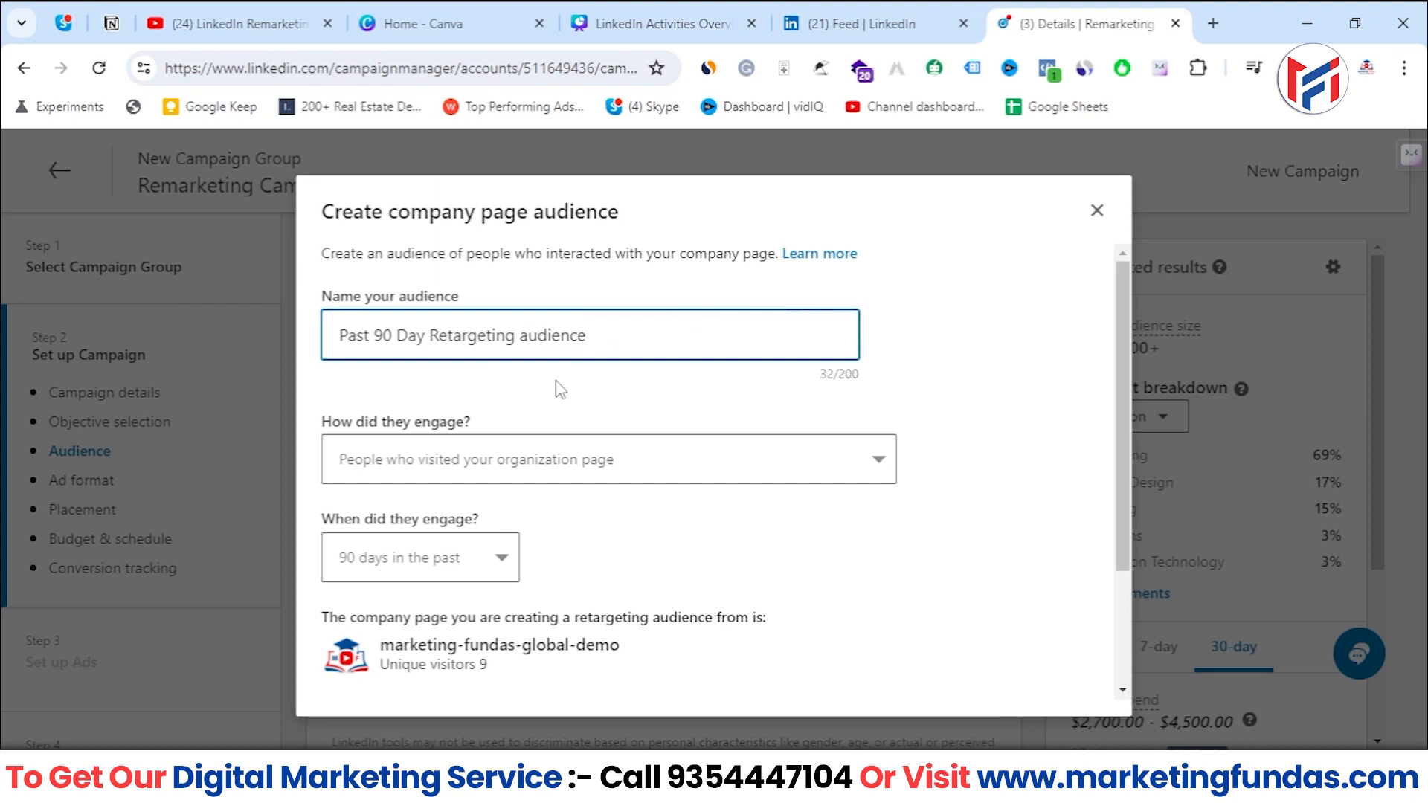
Set the audience to people who visited your organization page, engaged 90 days in the past.
click(414, 420)
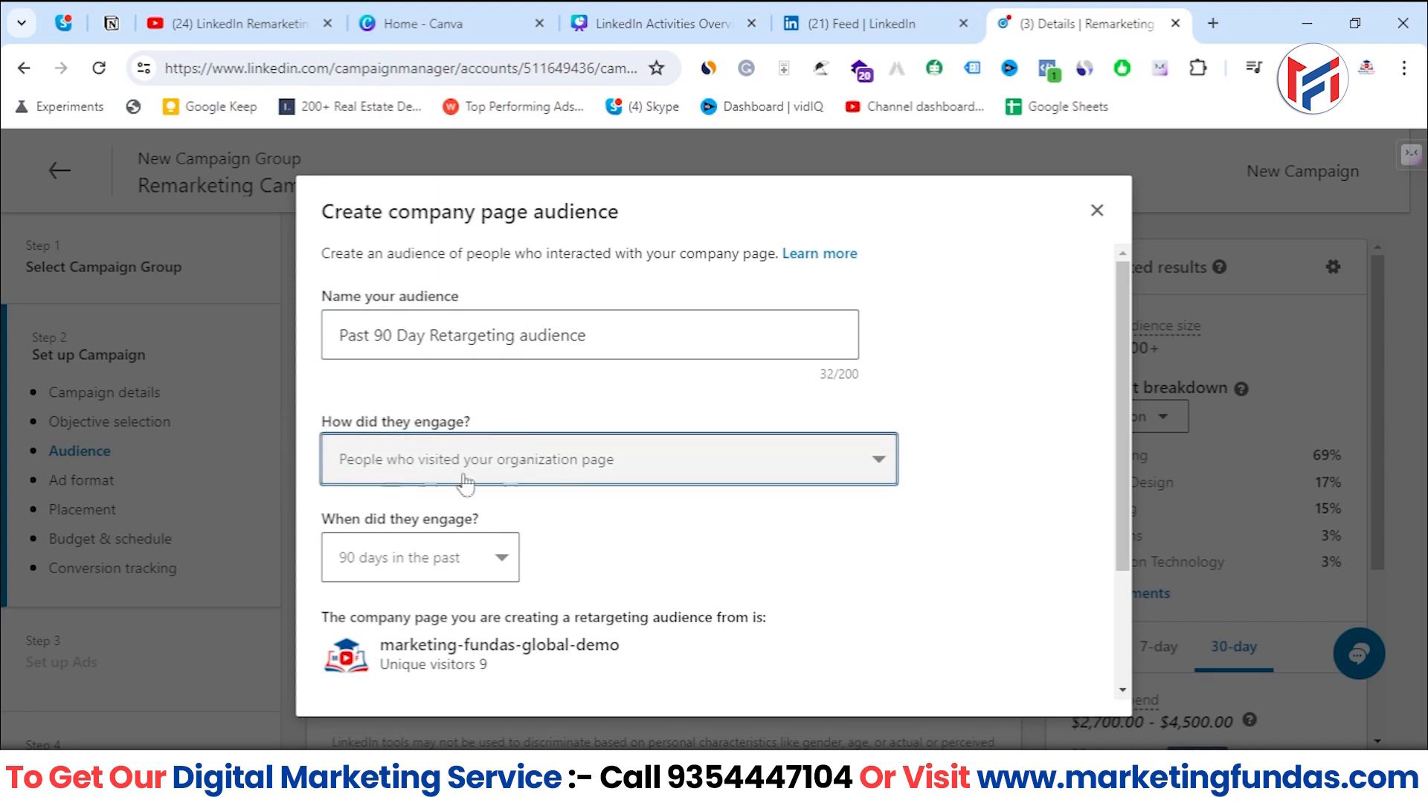
click(526, 478)
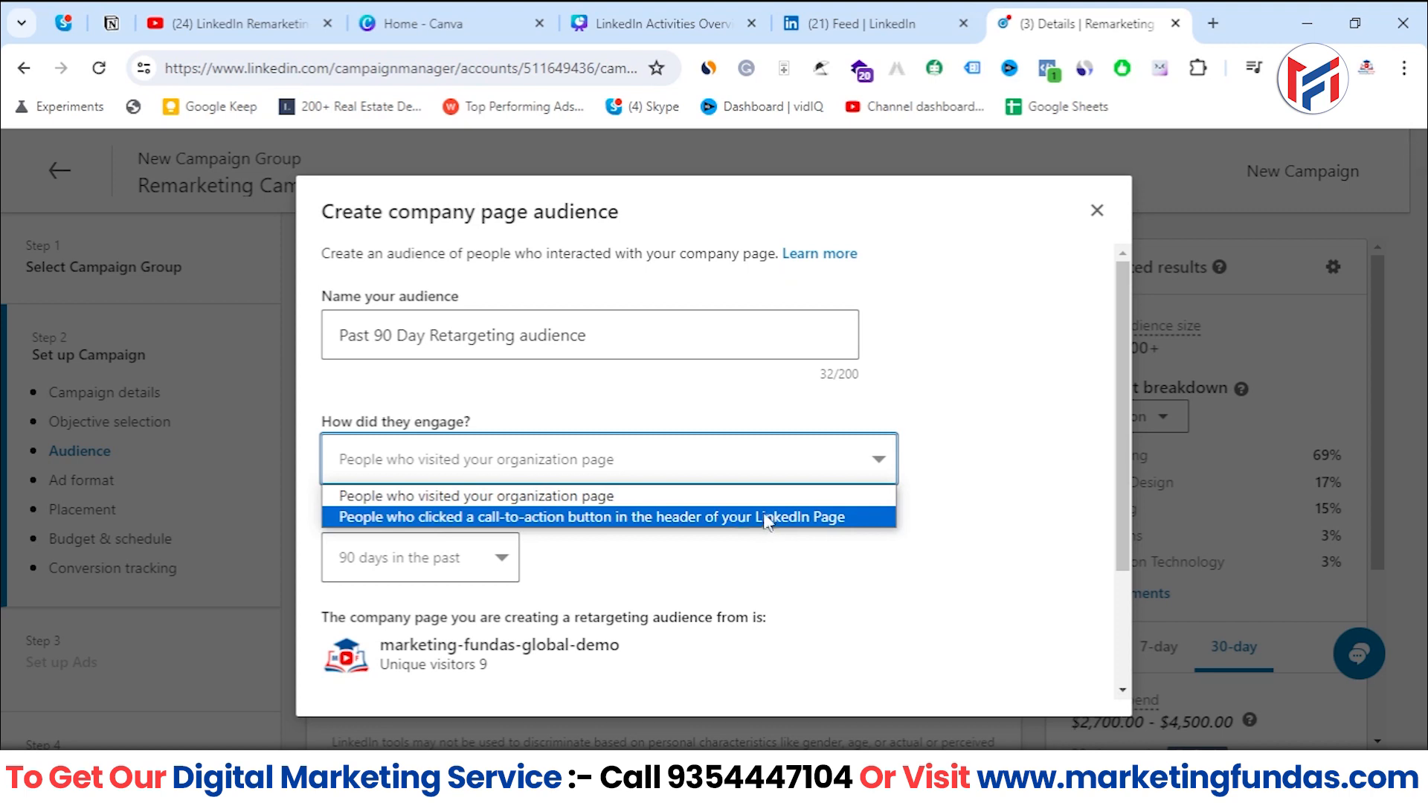
click(668, 499)
scroll(543, 486, down, 3)
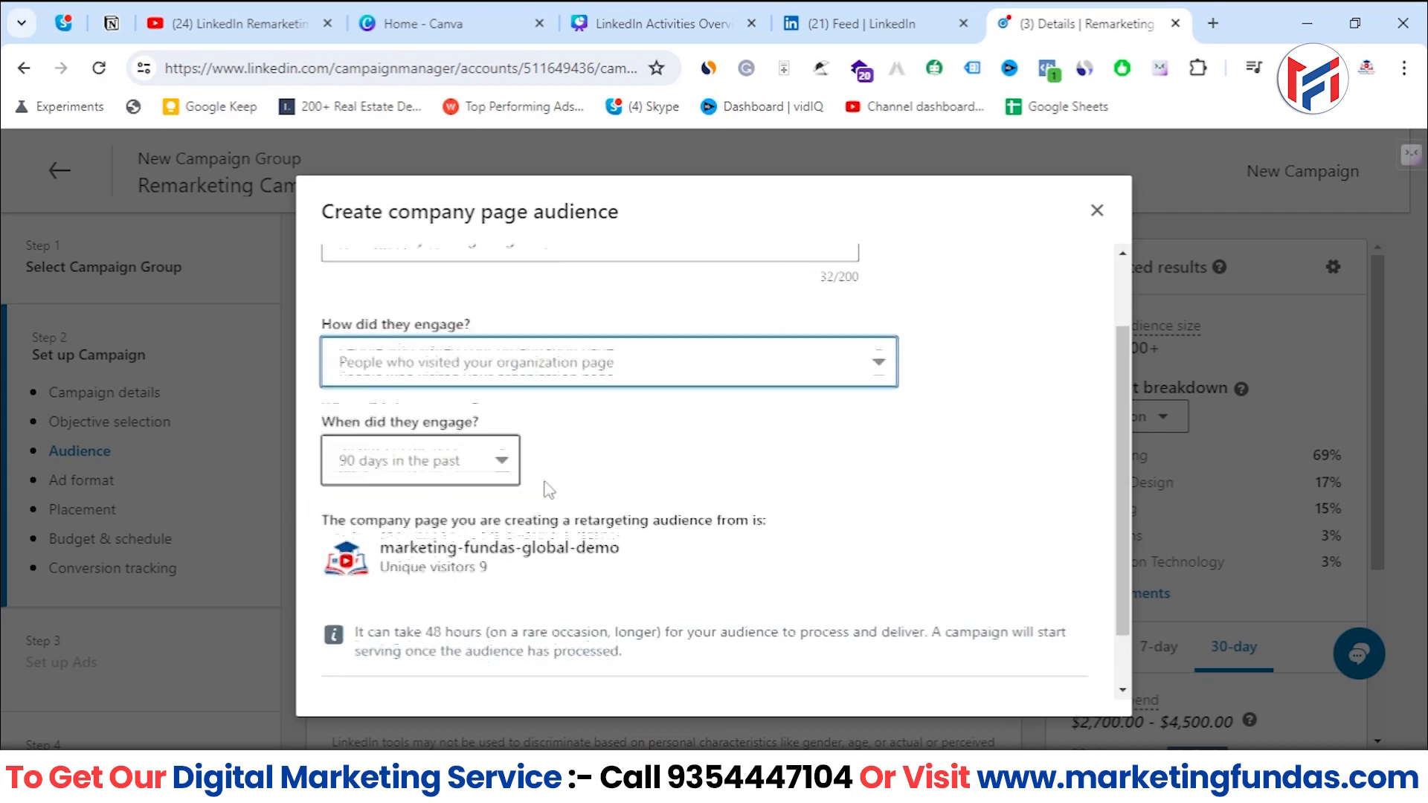
click(487, 394)
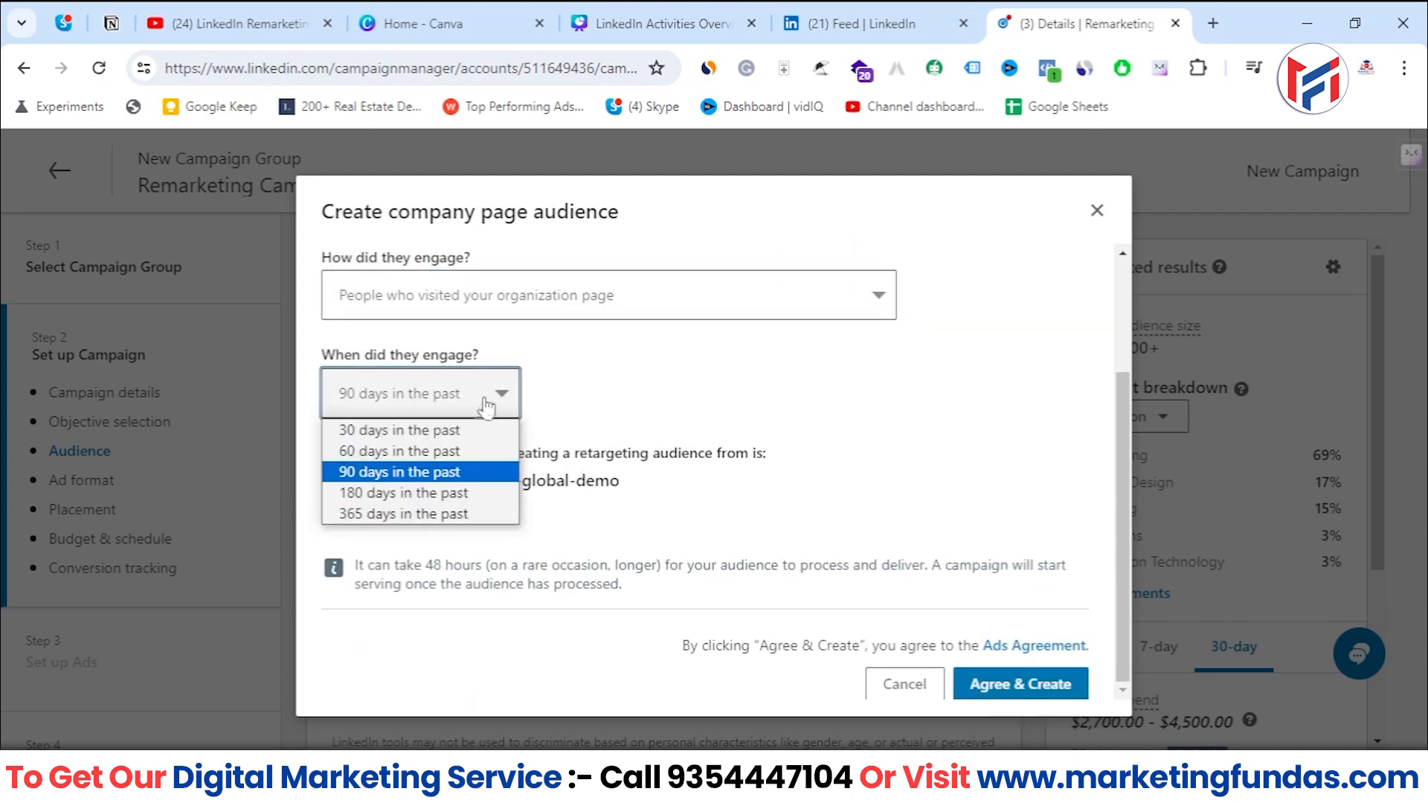
click(421, 473)
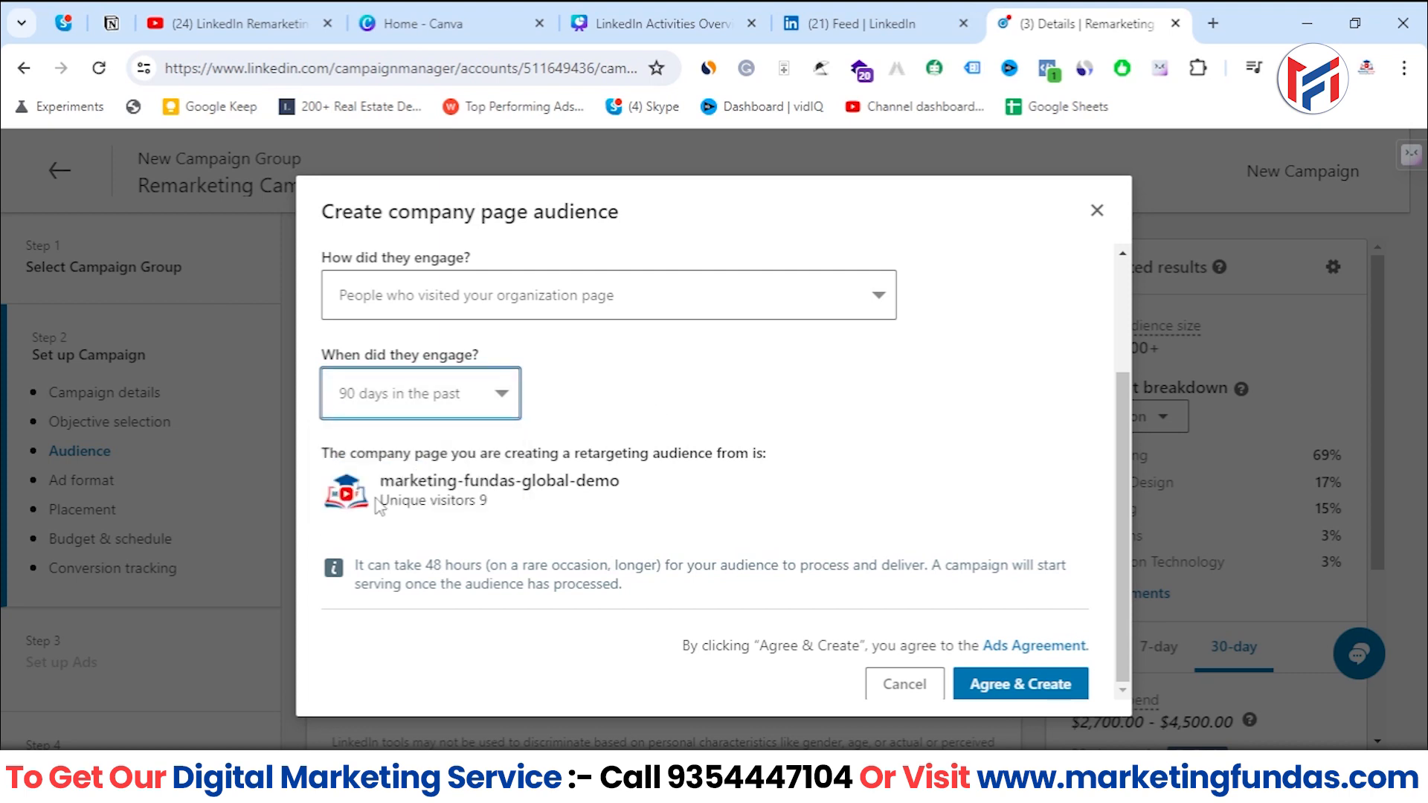
Check the source company page, then agree to the terms and create the company page audience.
drag(375, 497, 499, 523)
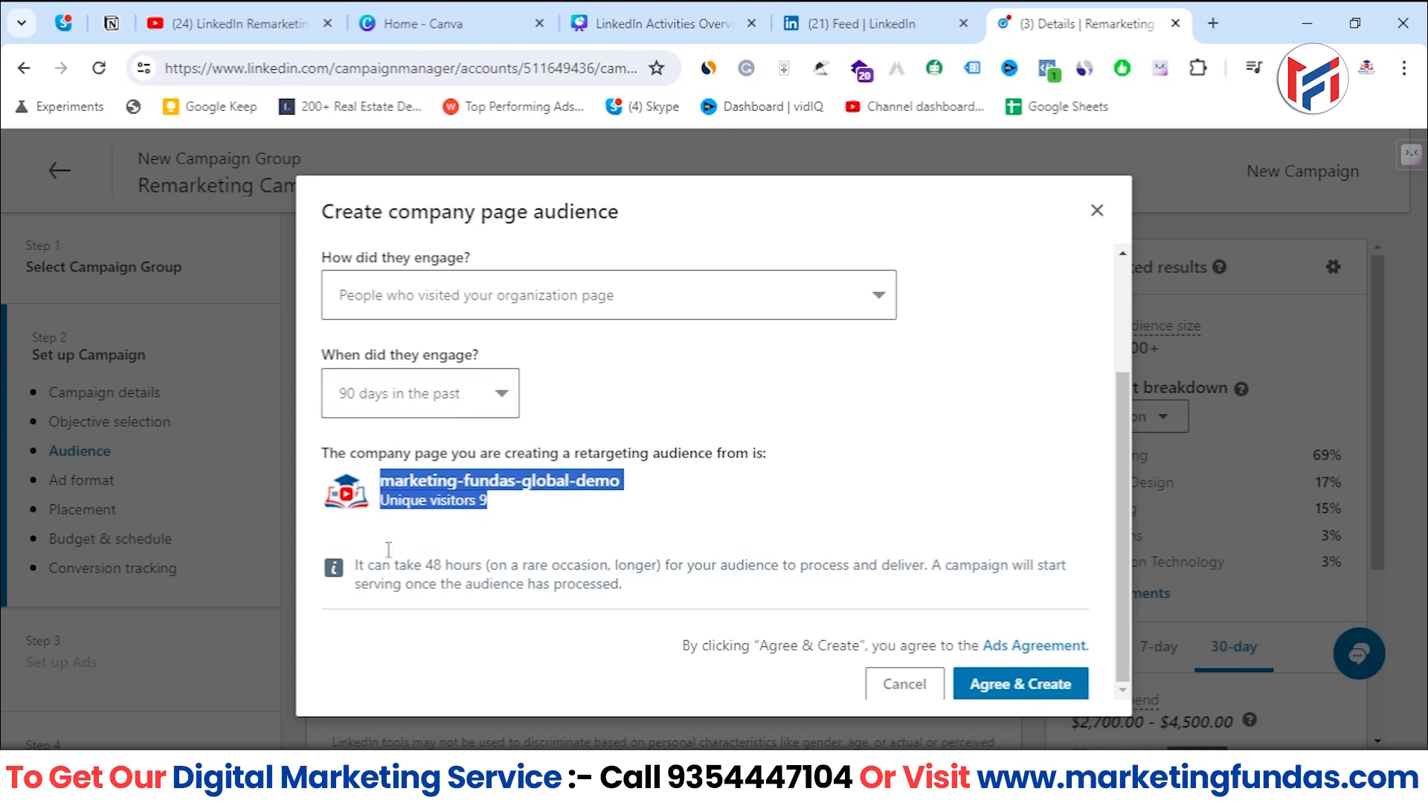
click(503, 513)
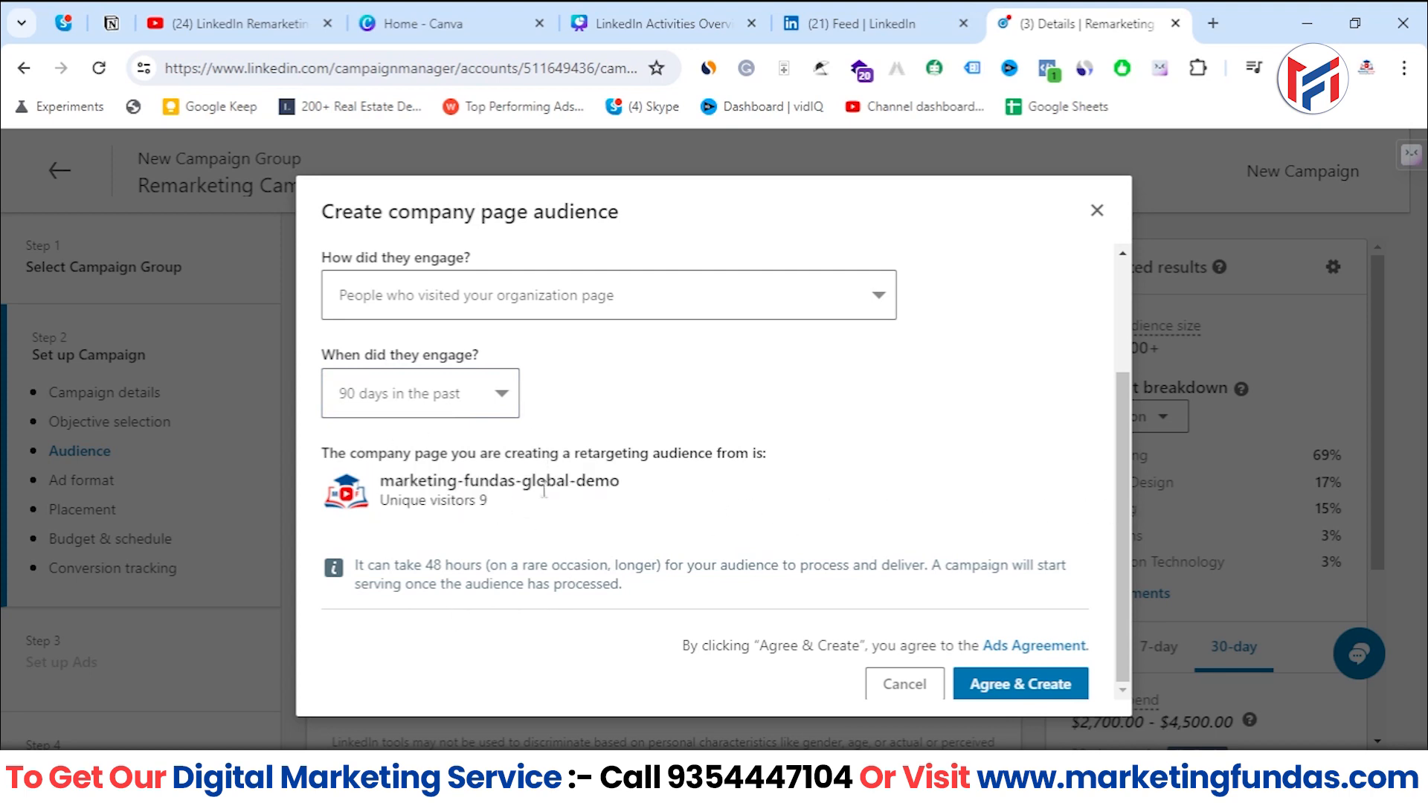
triple_click(514, 480)
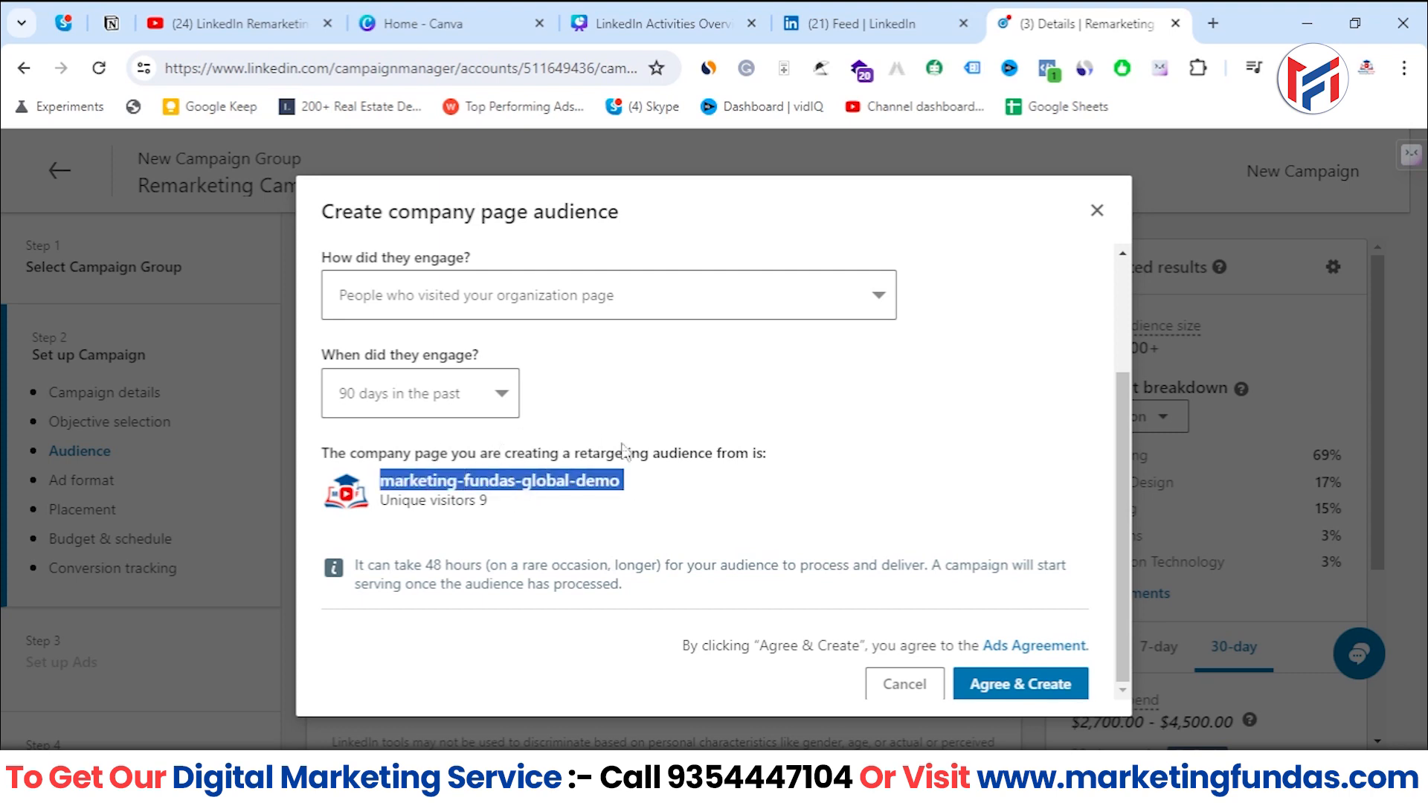
drag(515, 481, 629, 500)
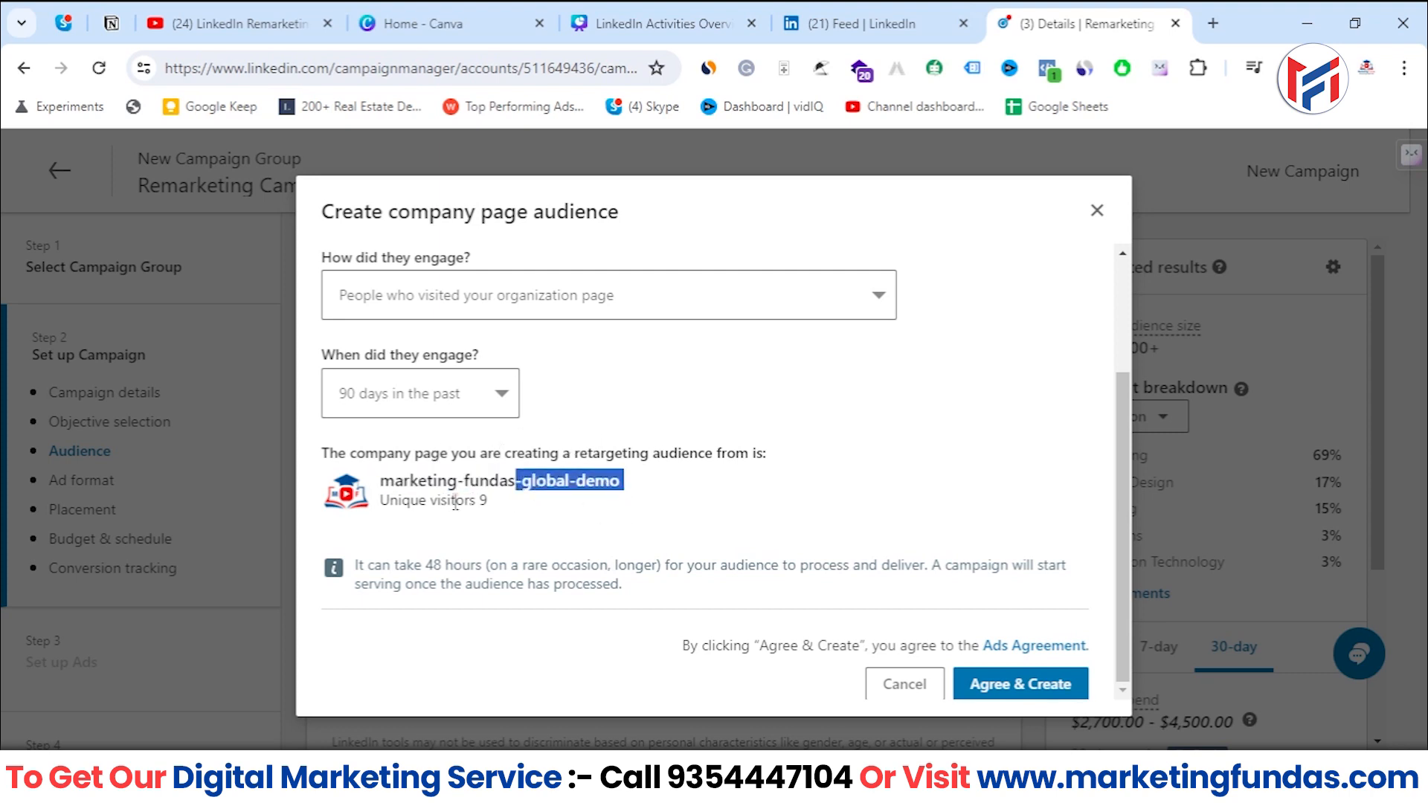
drag(380, 492, 660, 484)
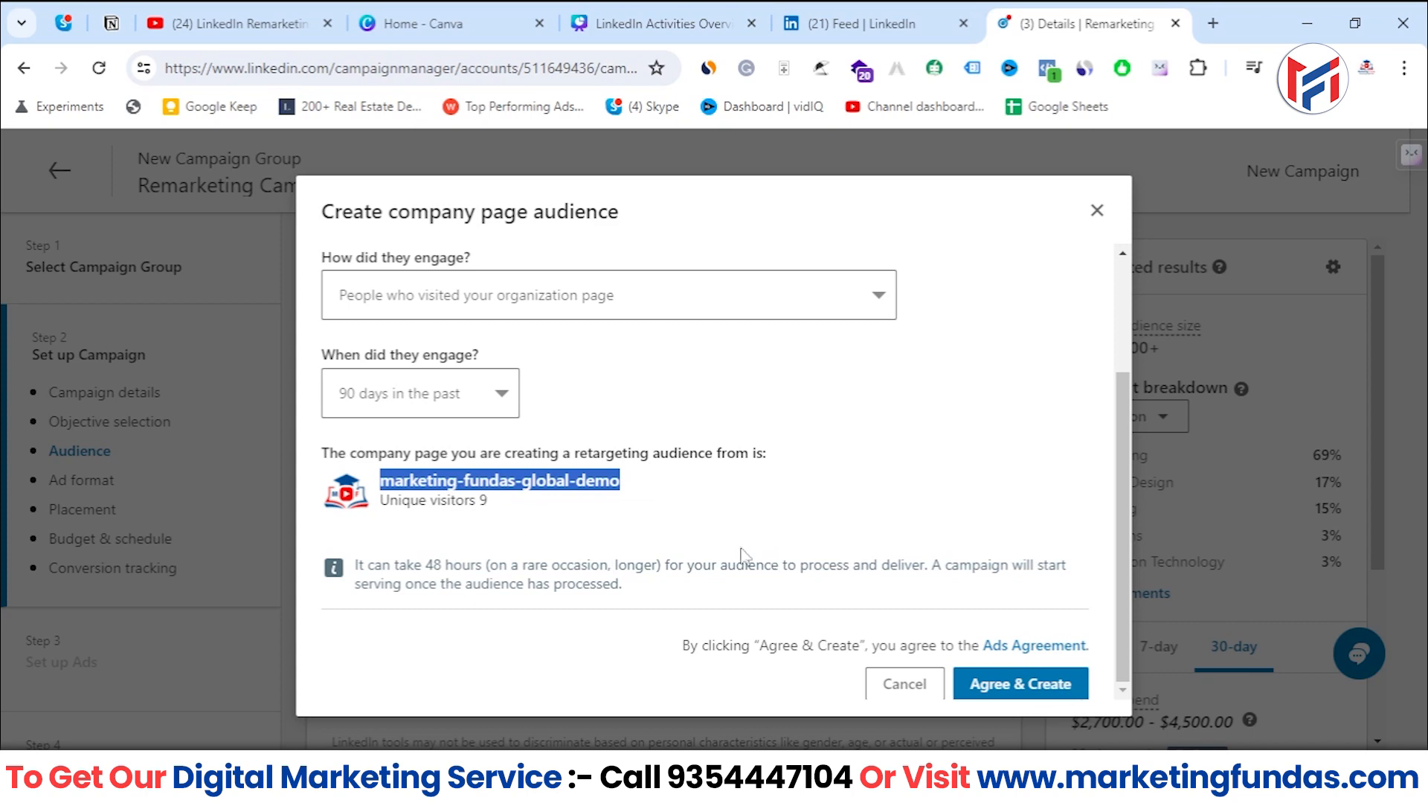
scroll(816, 563, up, 2)
scroll(816, 563, down, 3)
click(1007, 680)
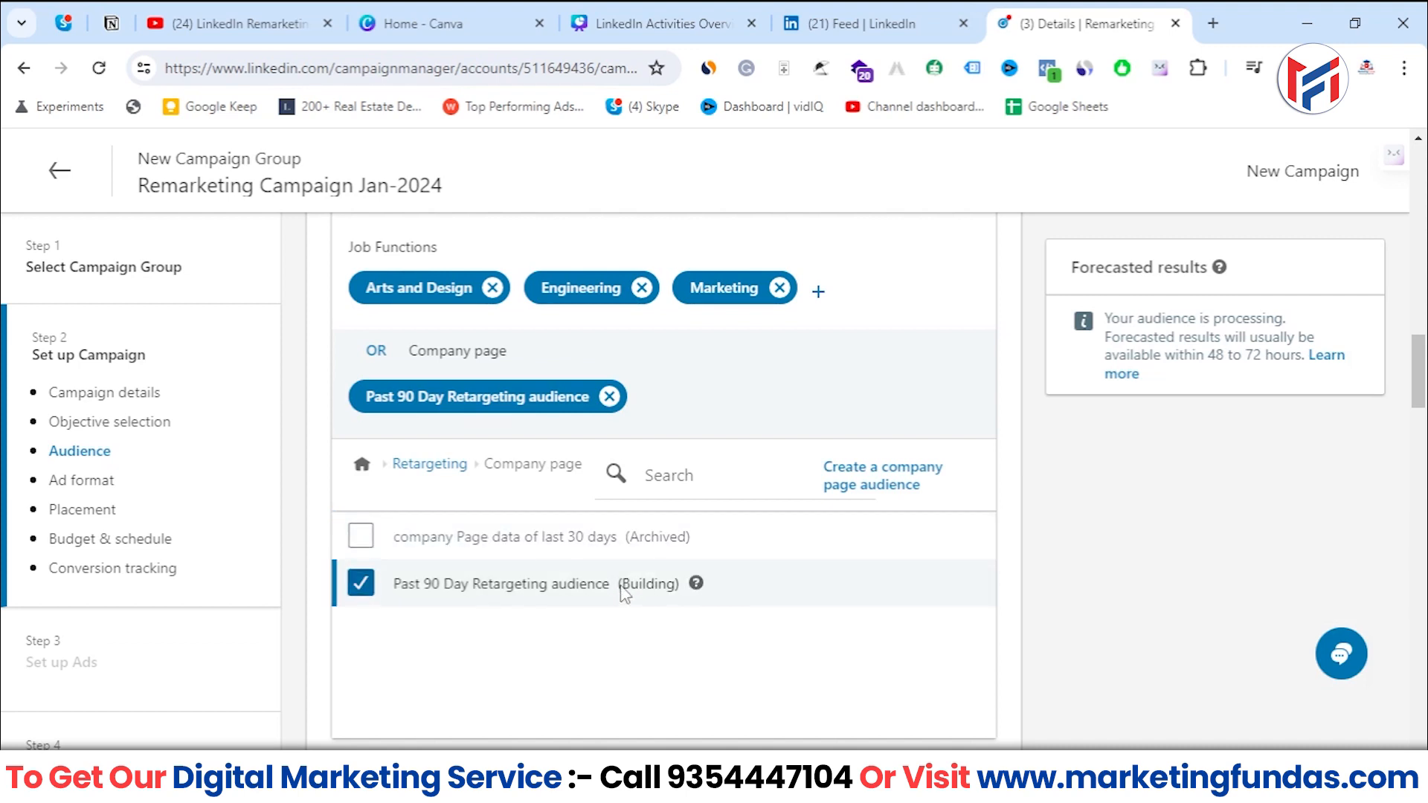
drag(620, 588, 677, 590)
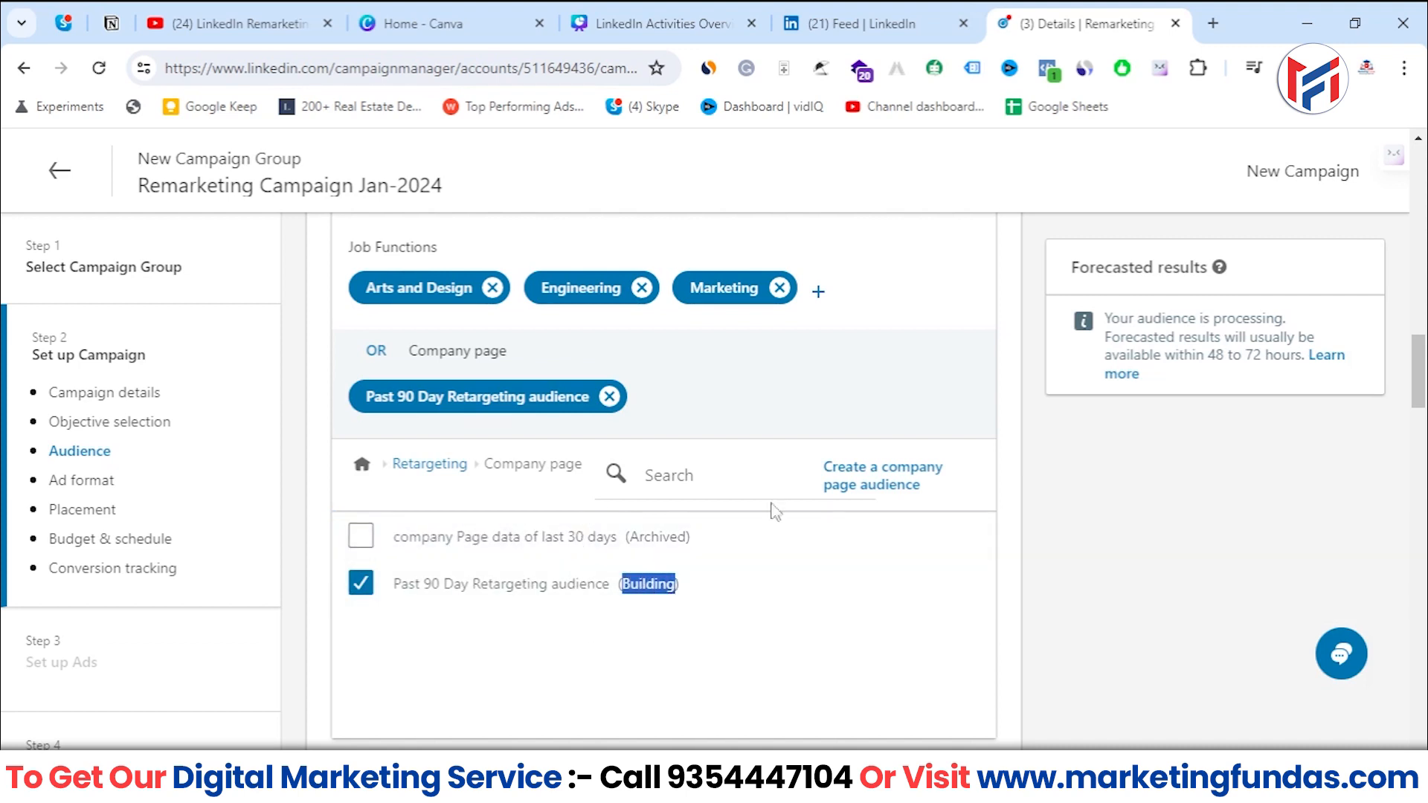
Return to the audience categories, view the Retargeting sources, and open the Third Party Company audiences.
scroll(628, 571, down, 2)
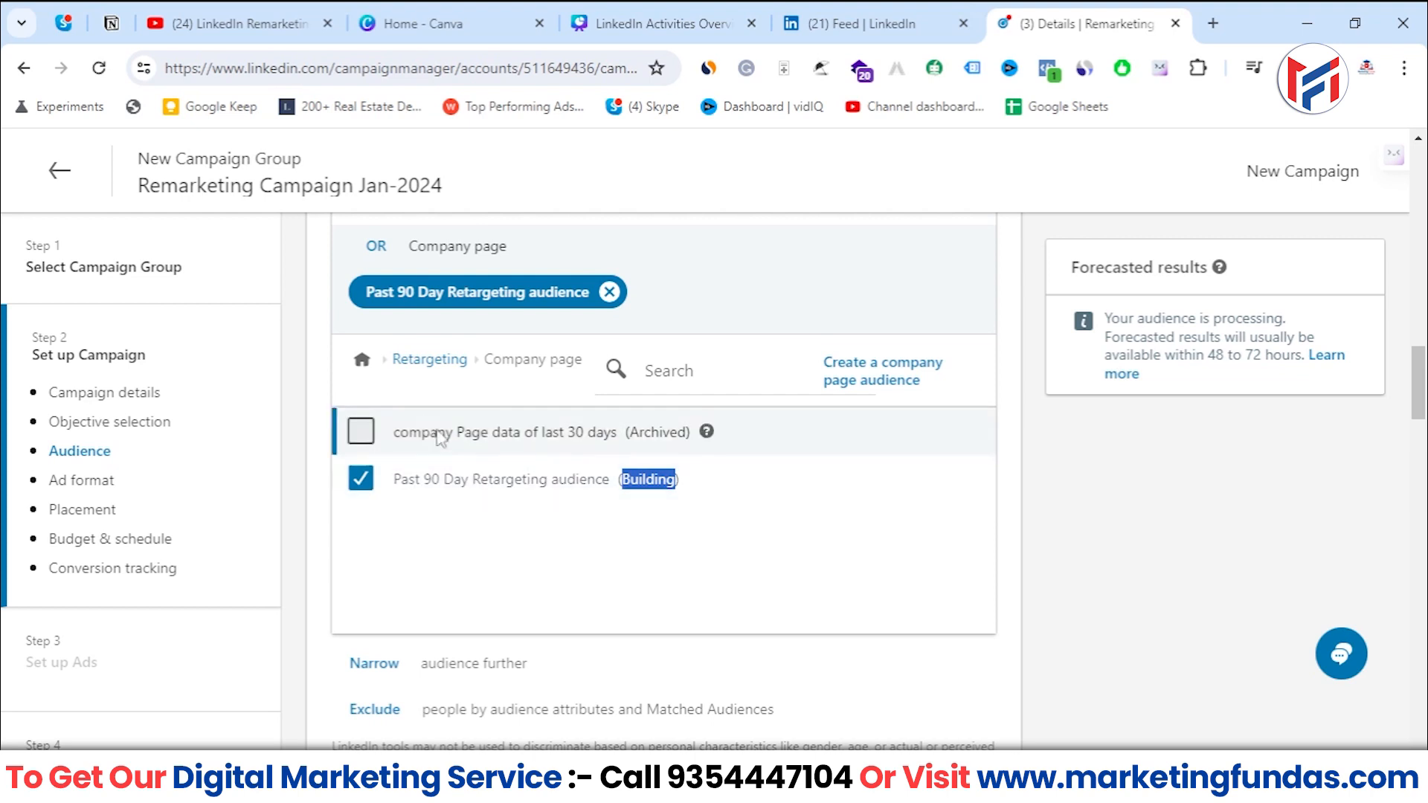
click(362, 360)
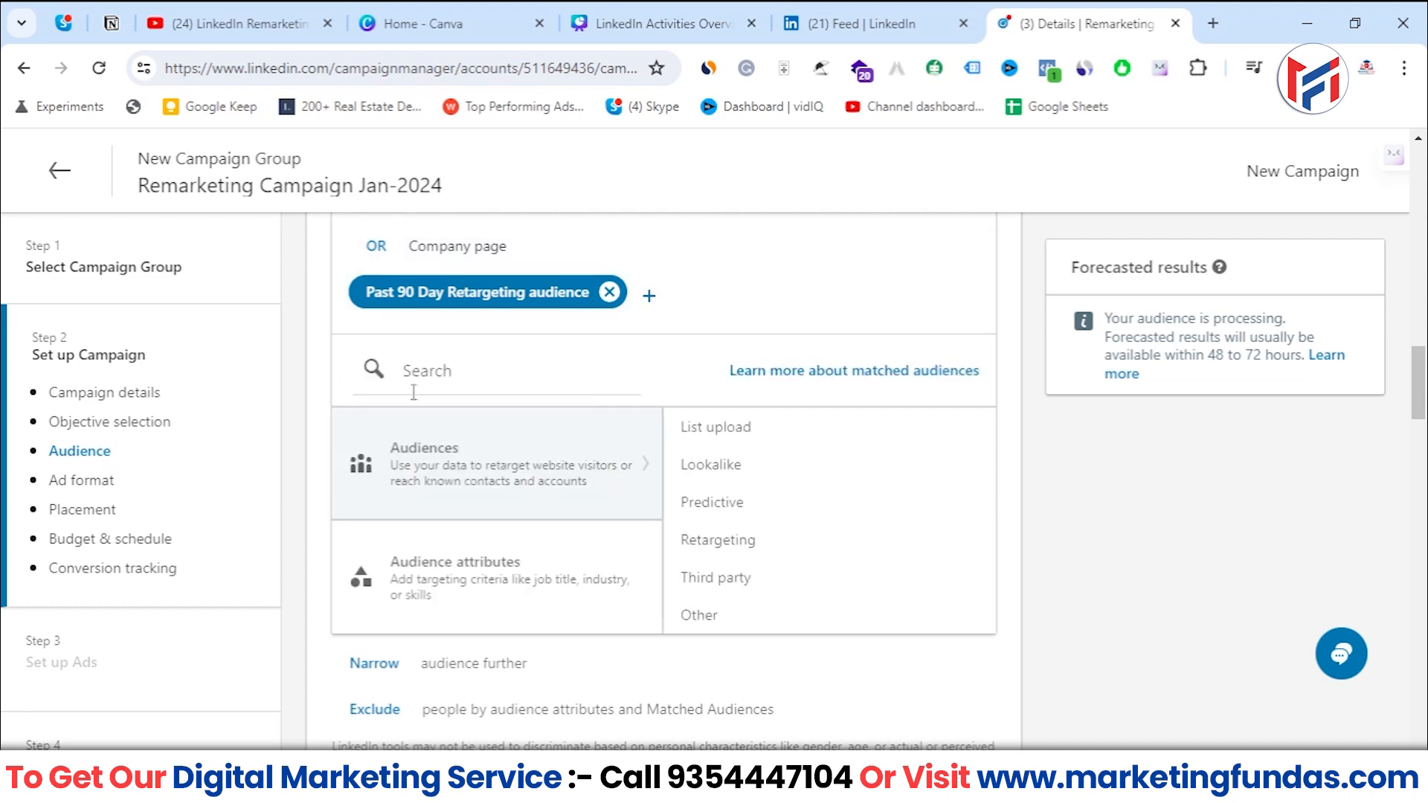
click(773, 540)
scroll(781, 521, down, 1)
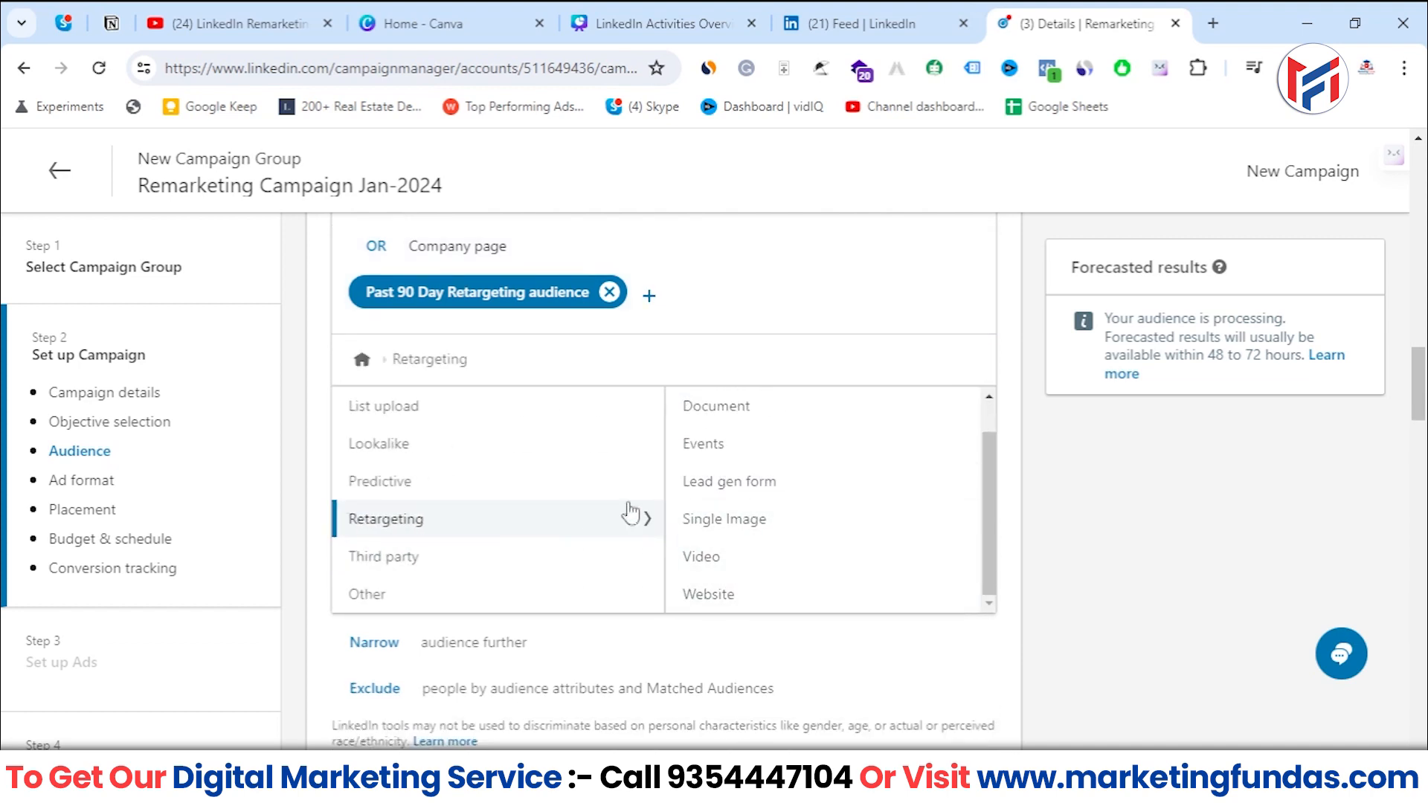
click(567, 571)
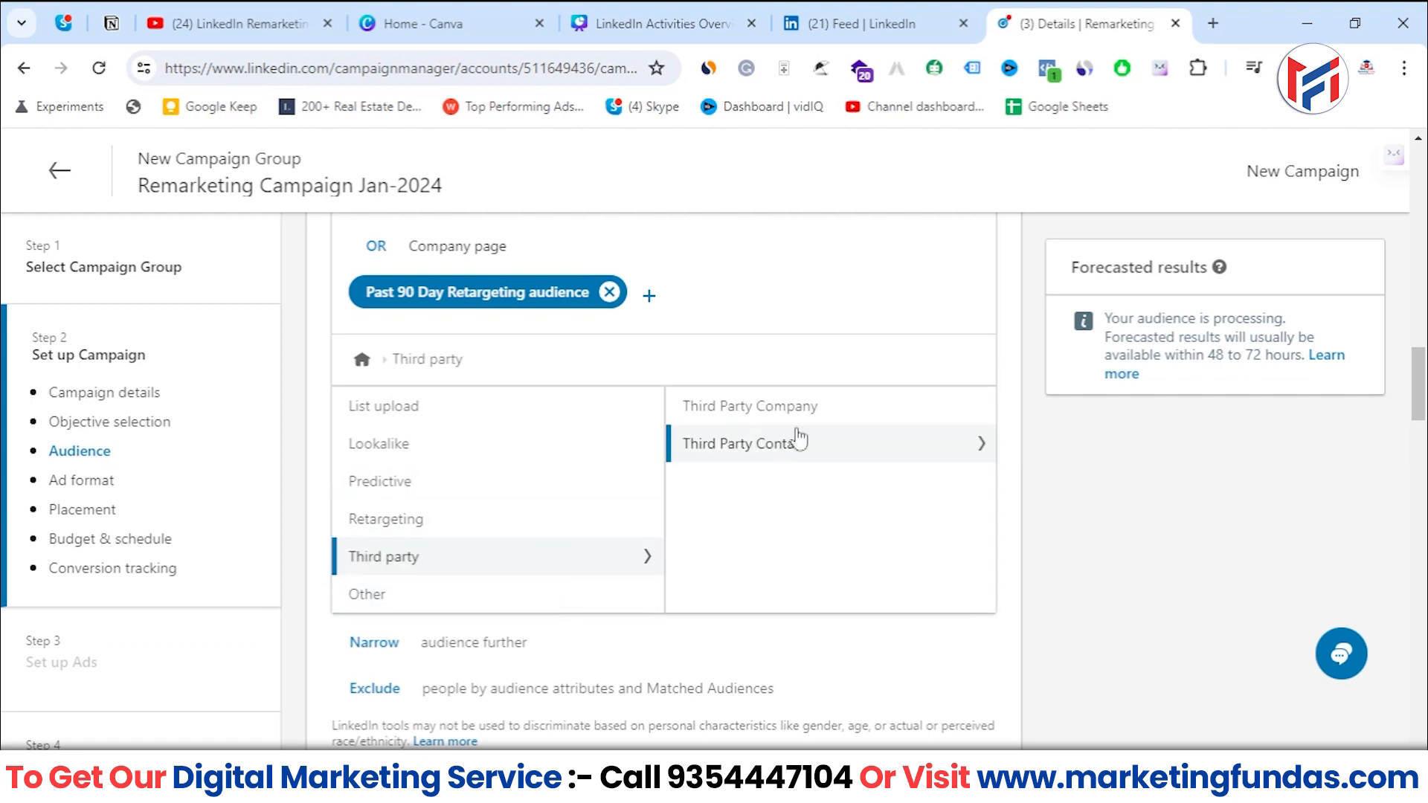
click(818, 420)
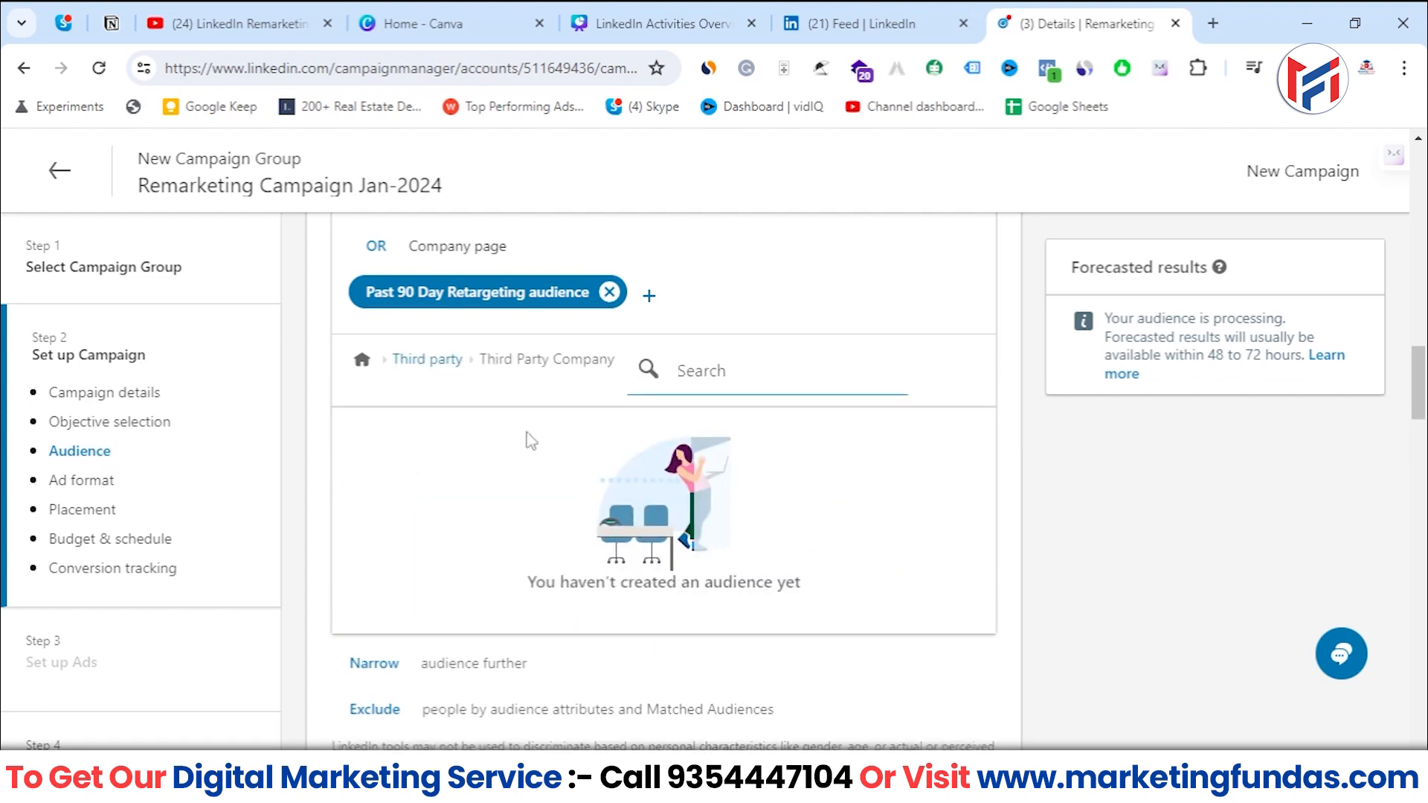
scroll(379, 339, down, 3)
scroll(379, 338, up, 4)
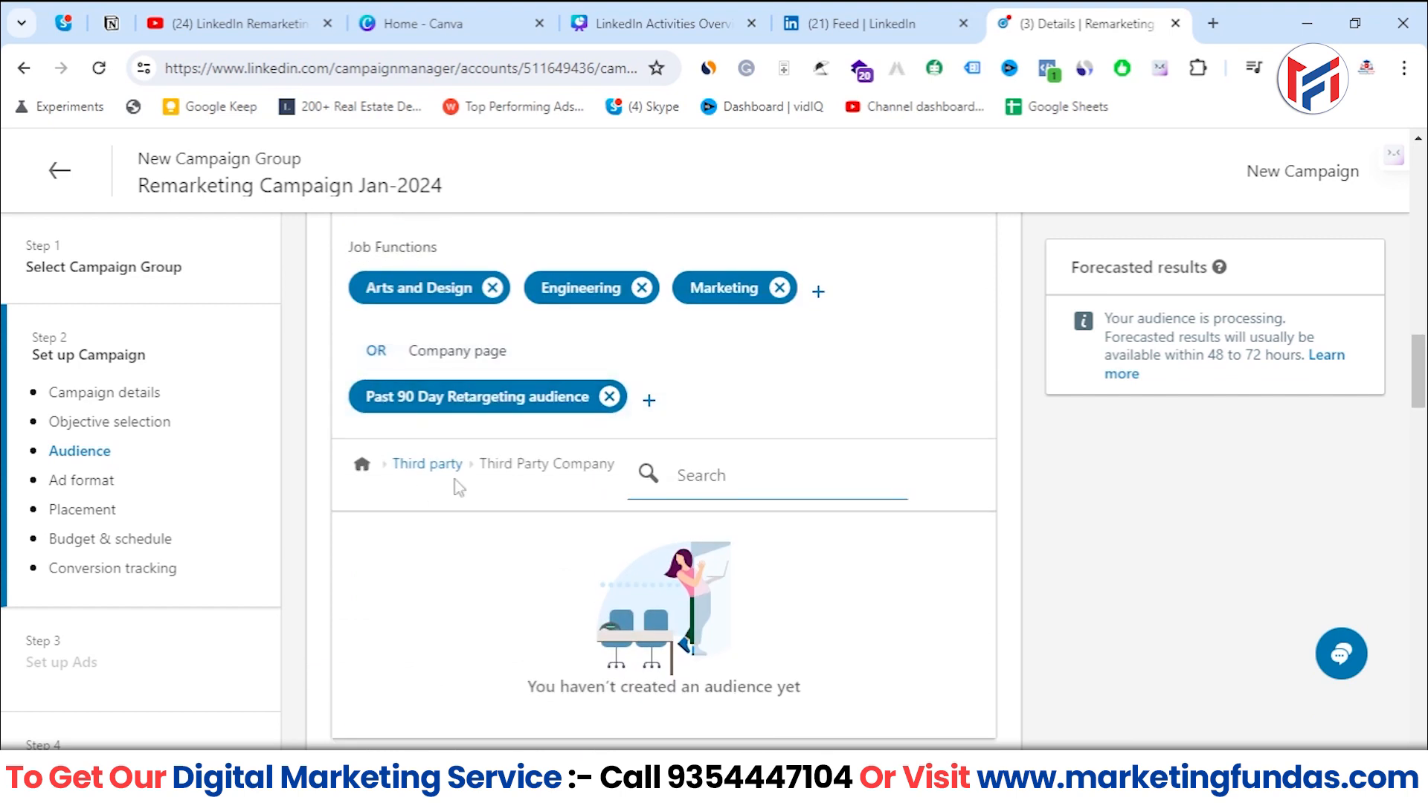
Go back to the Third party category and open the Other audiences.
click(428, 463)
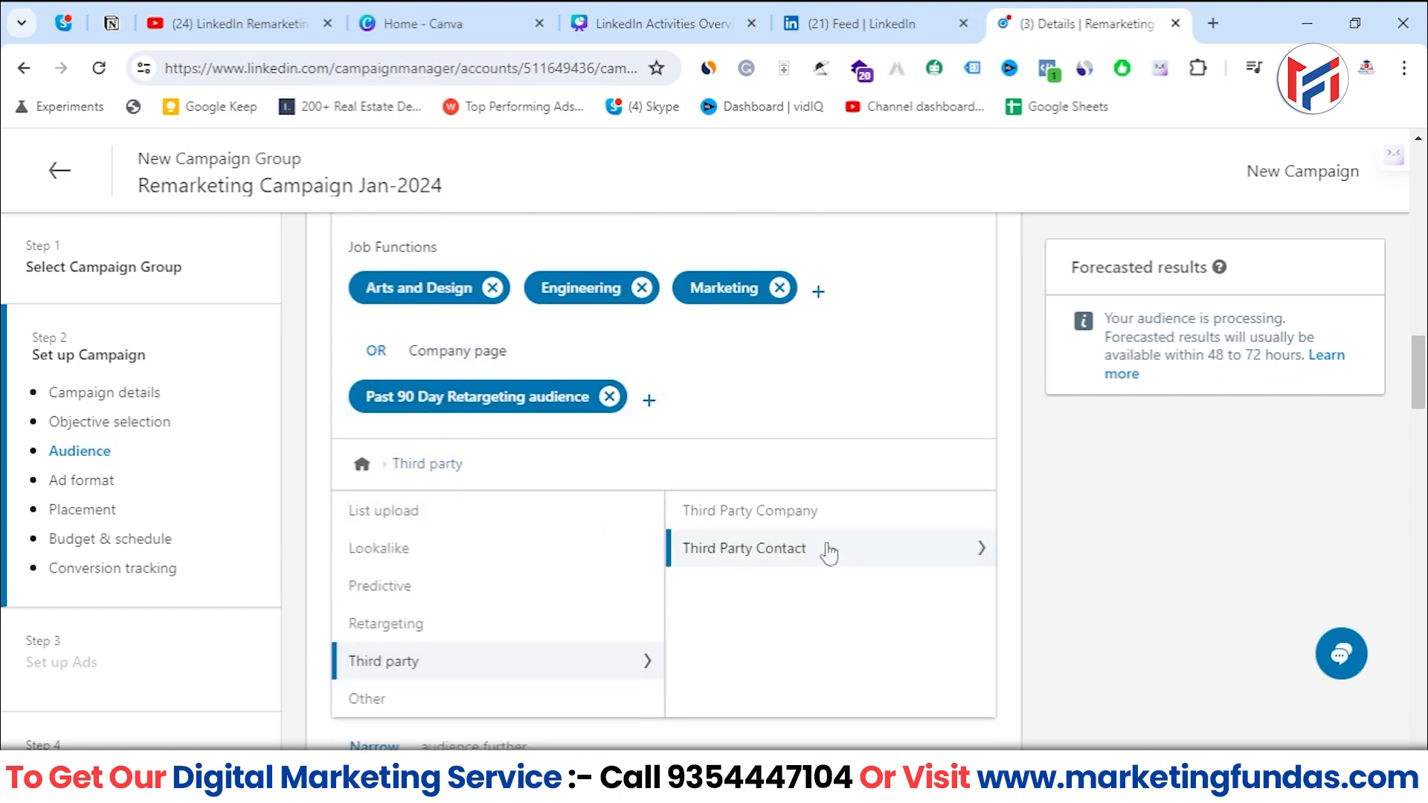
scroll(530, 627, down, 2)
click(446, 491)
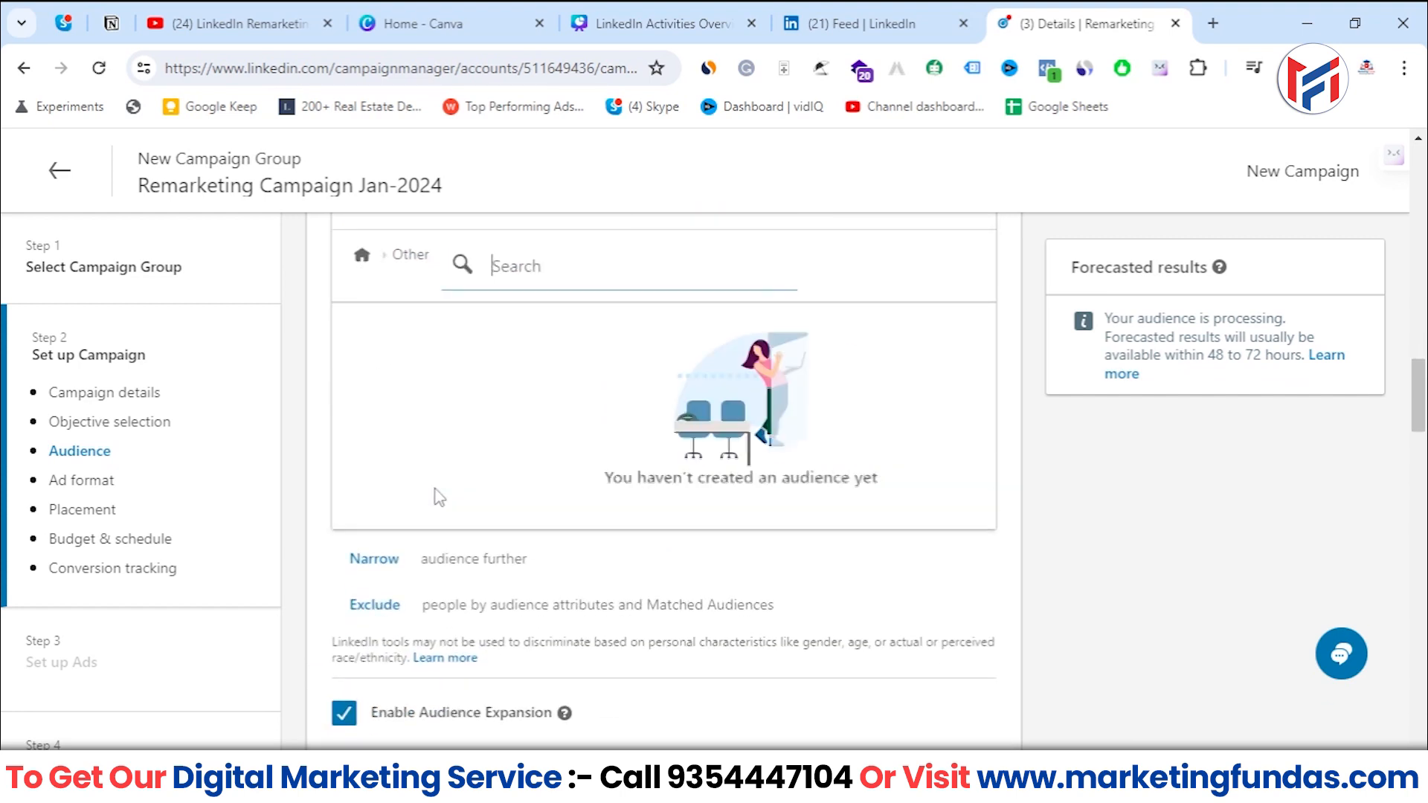
scroll(658, 346, down, 2)
scroll(657, 346, up, 3)
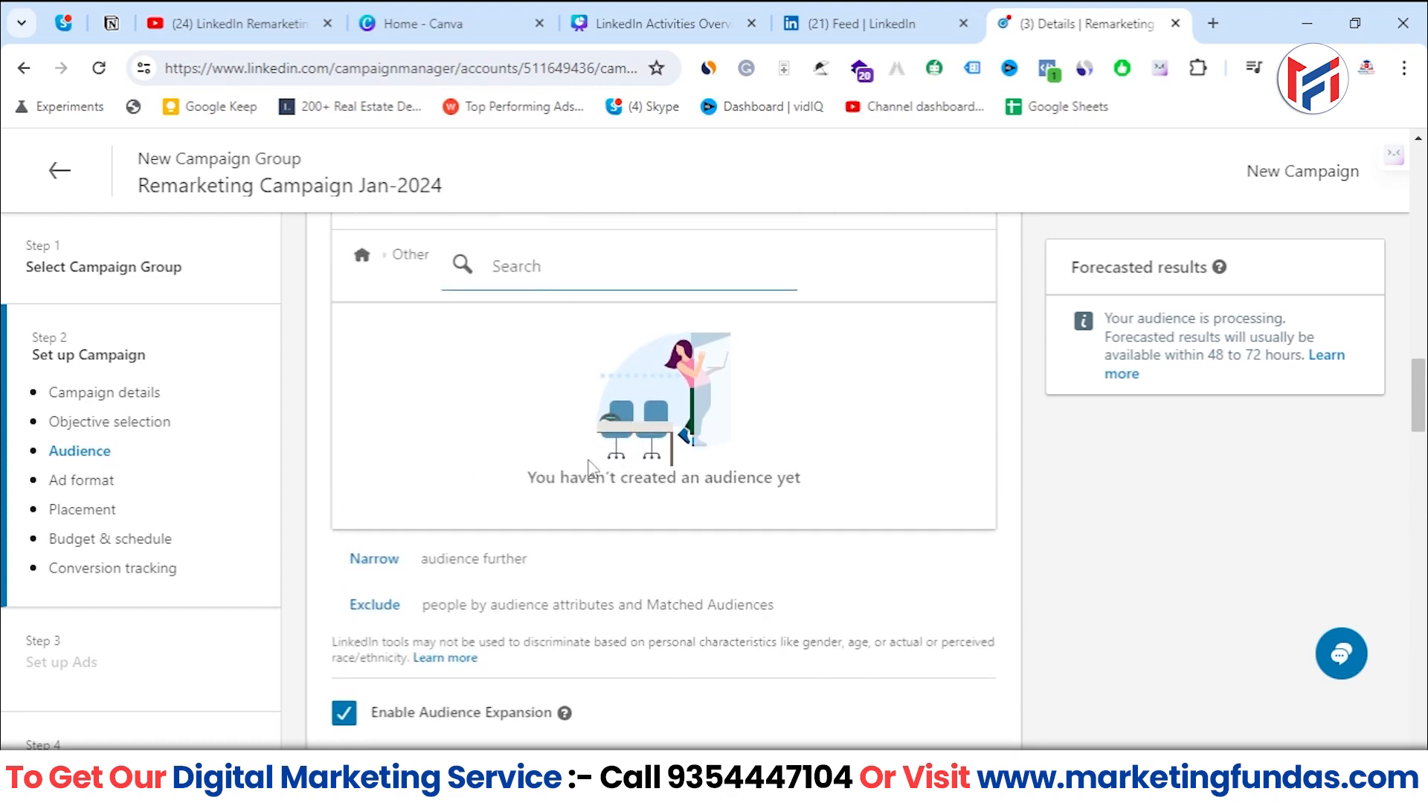
triple_click(749, 576)
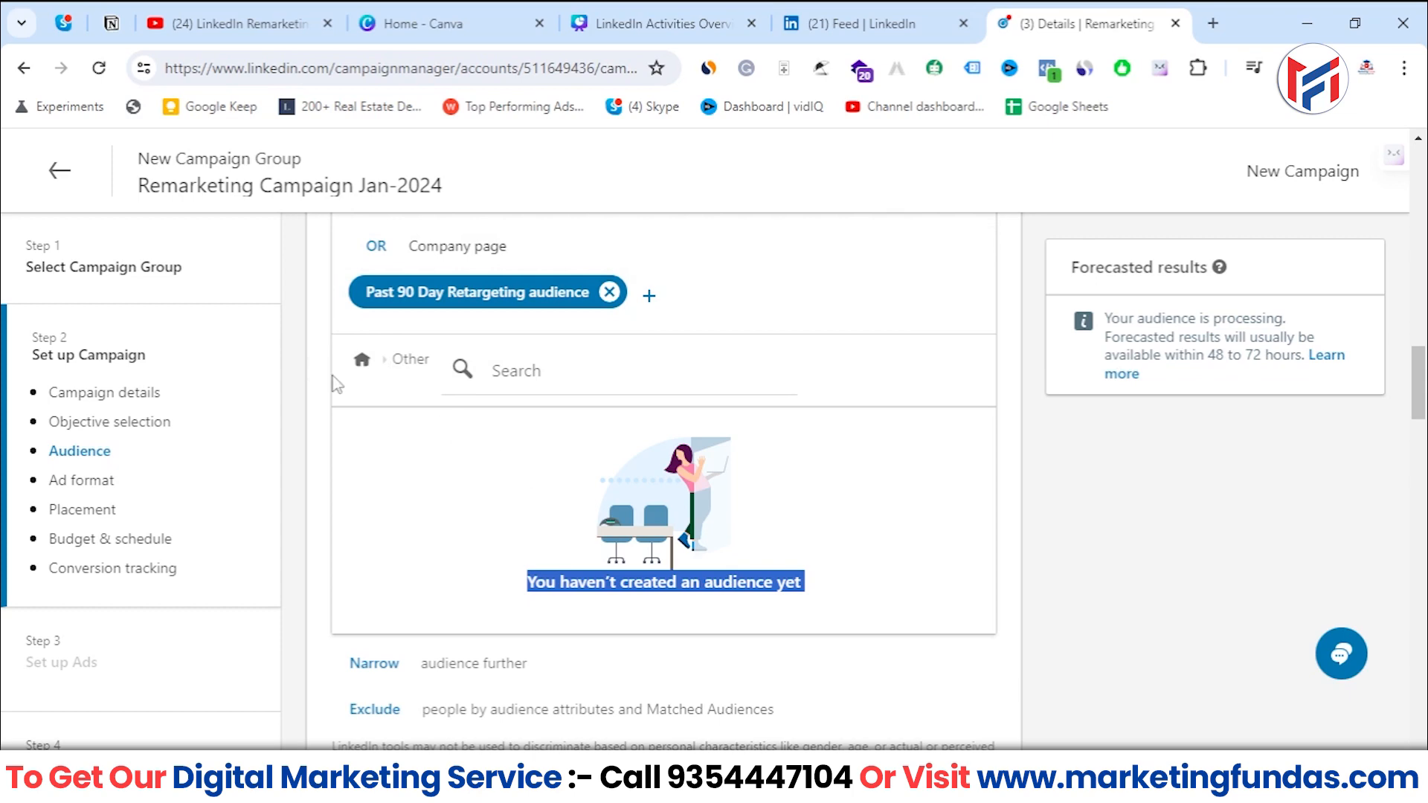
Remove the Arts and Design, Engineering and Marketing job functions from the target audience, keeping the company page audience.
drag(1418, 418, 1422, 491)
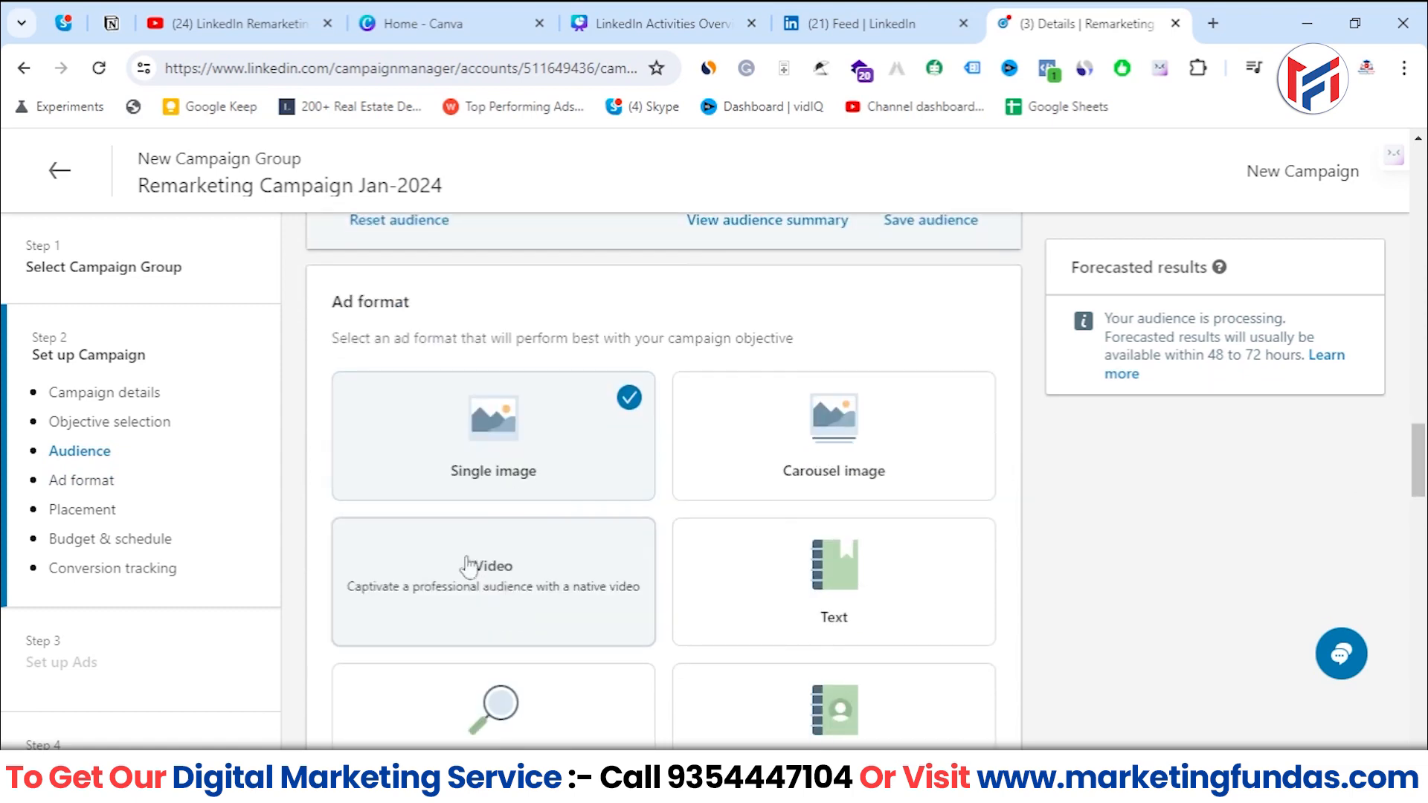
scroll(758, 472, down, 1)
scroll(839, 526, up, 1)
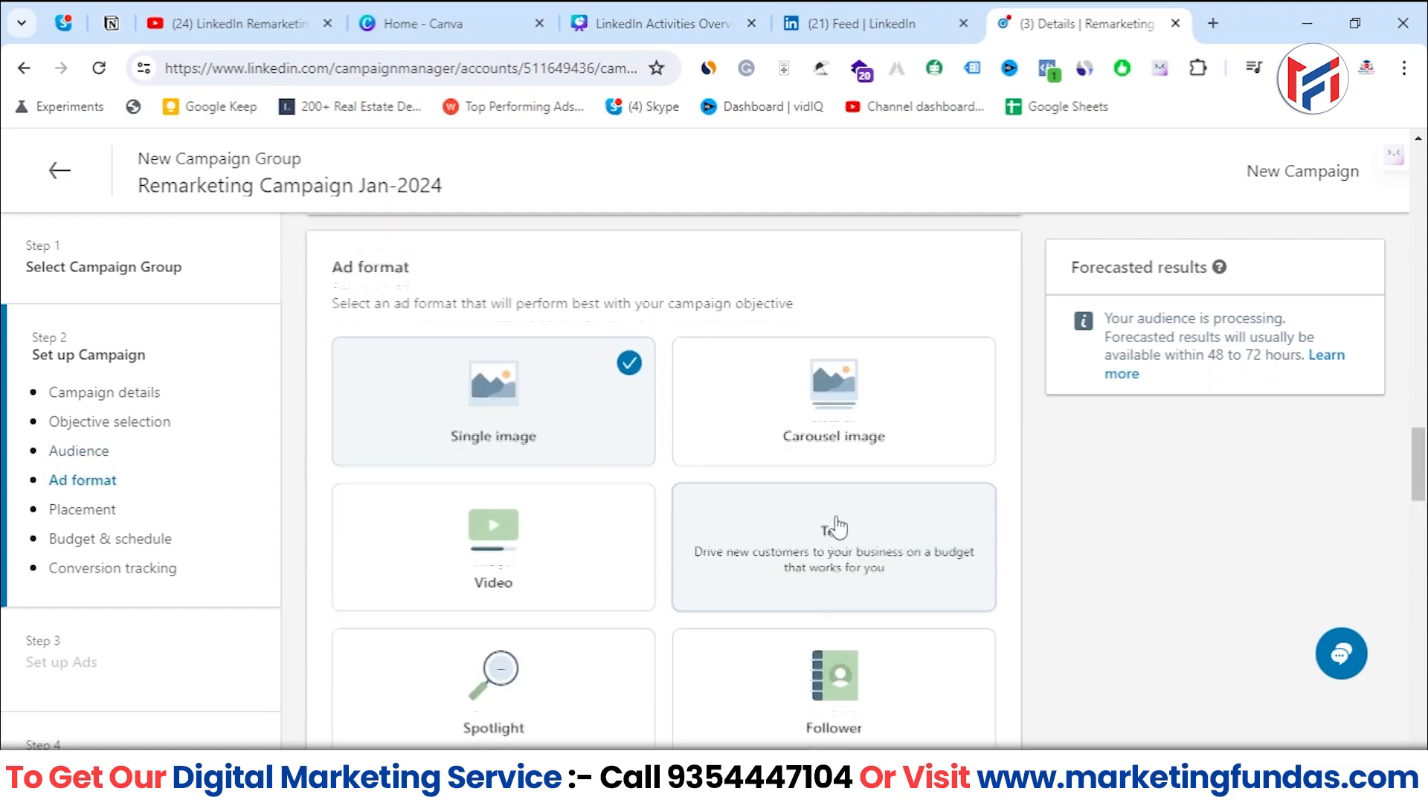
scroll(837, 527, up, 6)
scroll(680, 476, up, 4)
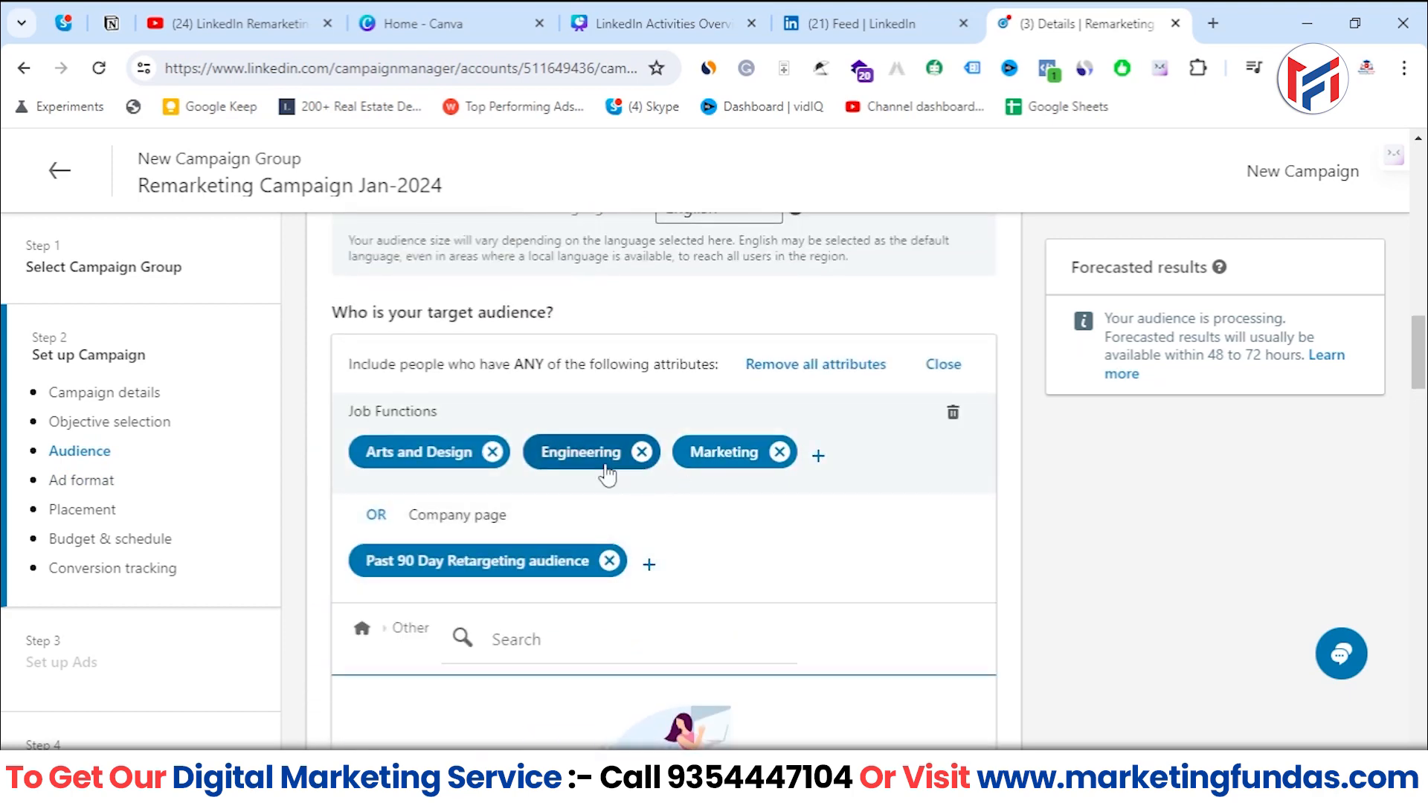
scroll(654, 612, down, 3)
triple_click(655, 625)
scroll(651, 616, up, 3)
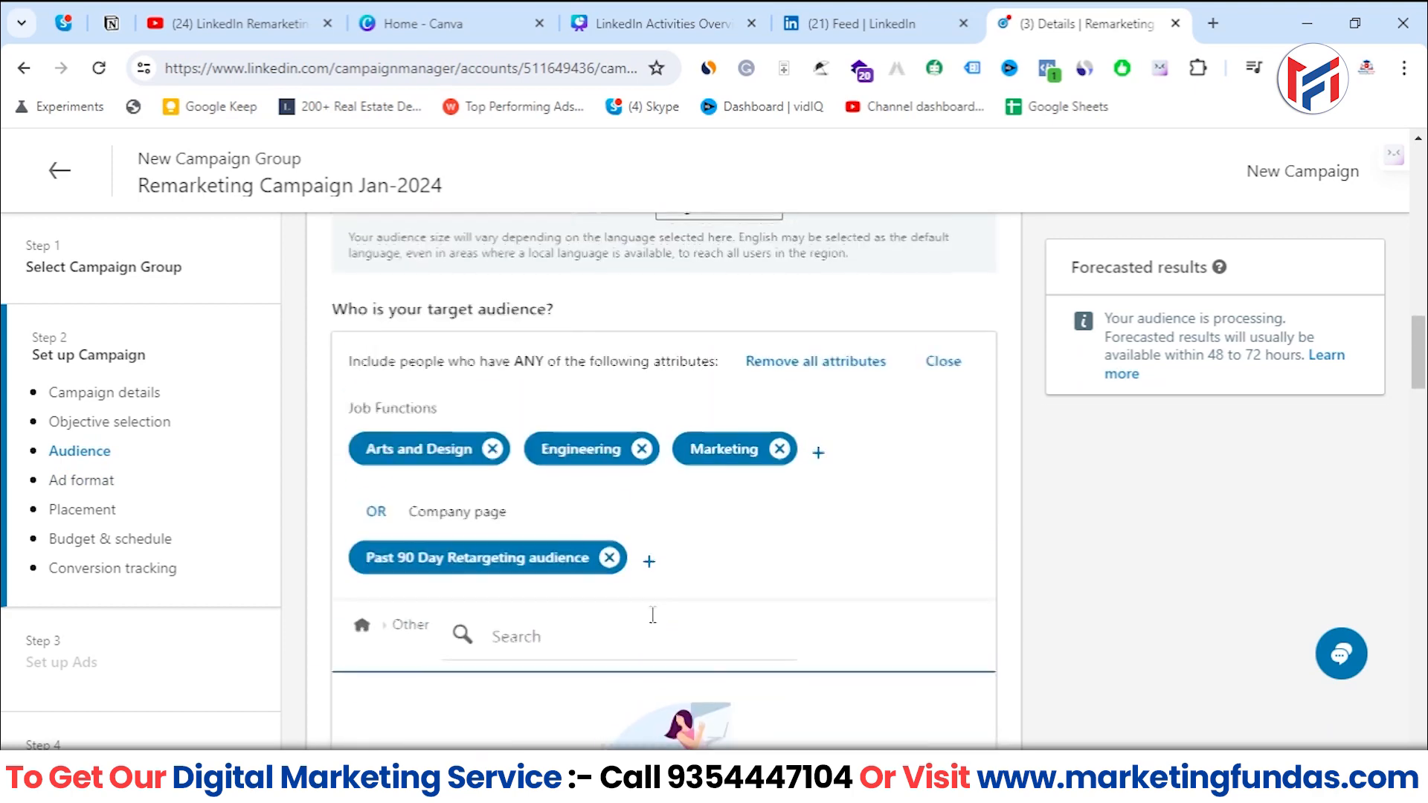
click(494, 449)
scroll(499, 457, down, 2)
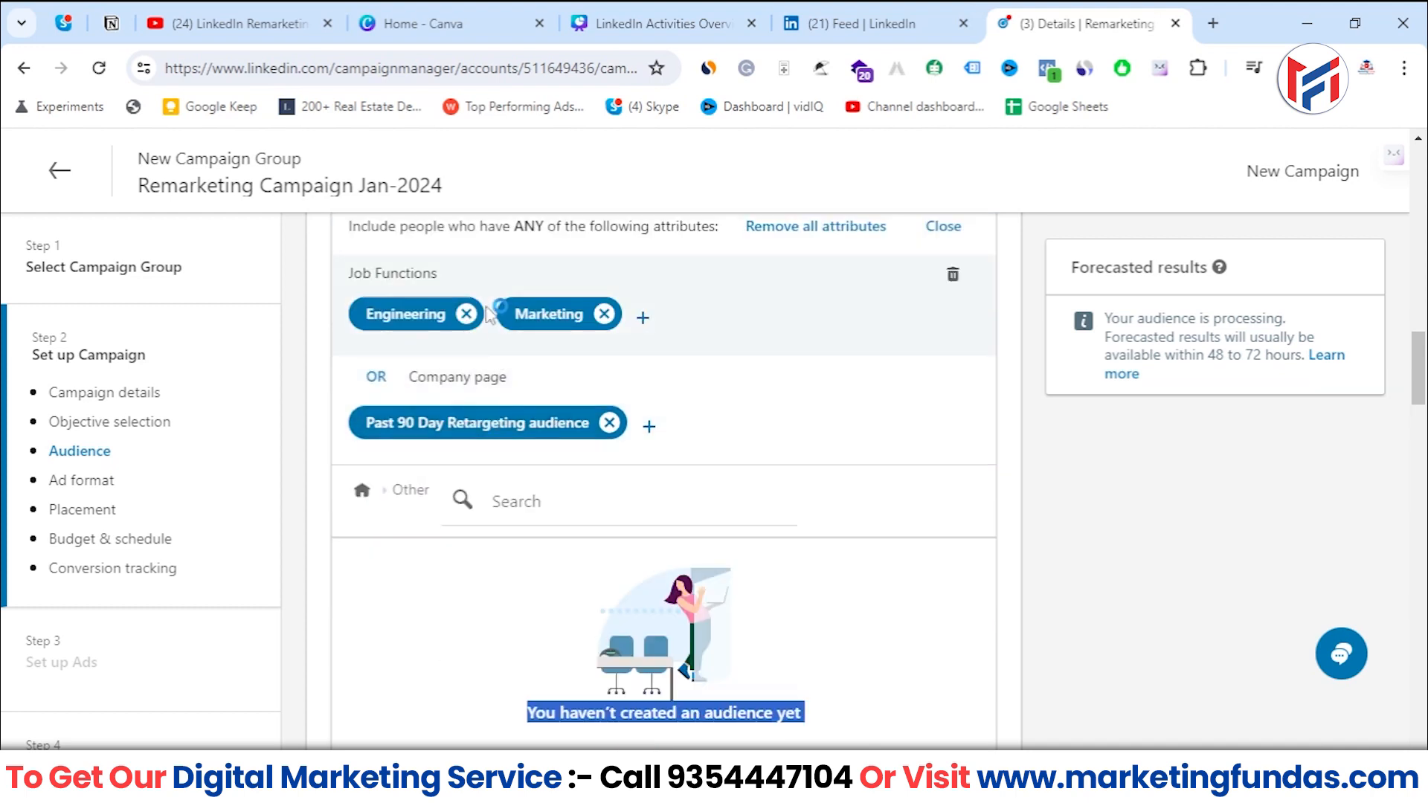
click(466, 313)
click(454, 314)
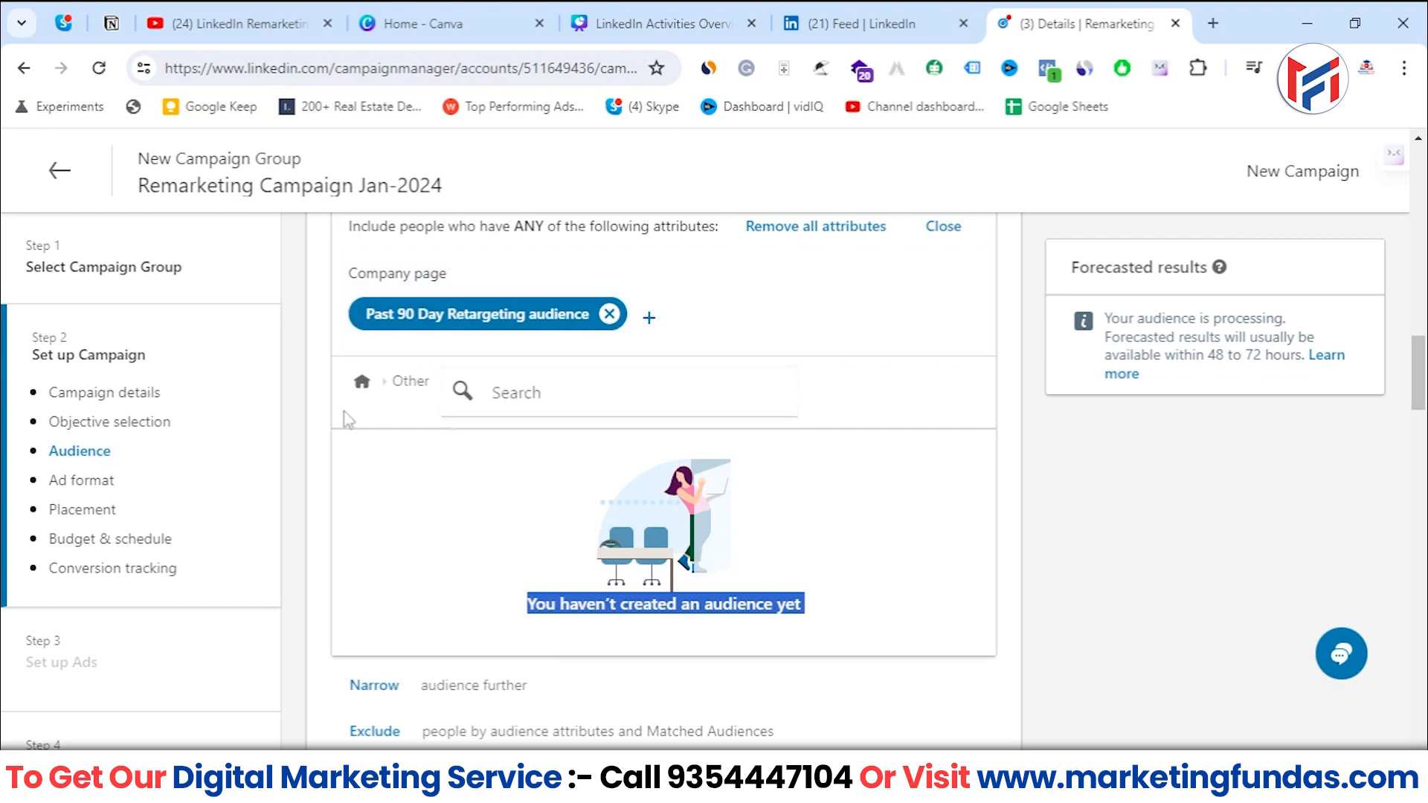
click(429, 327)
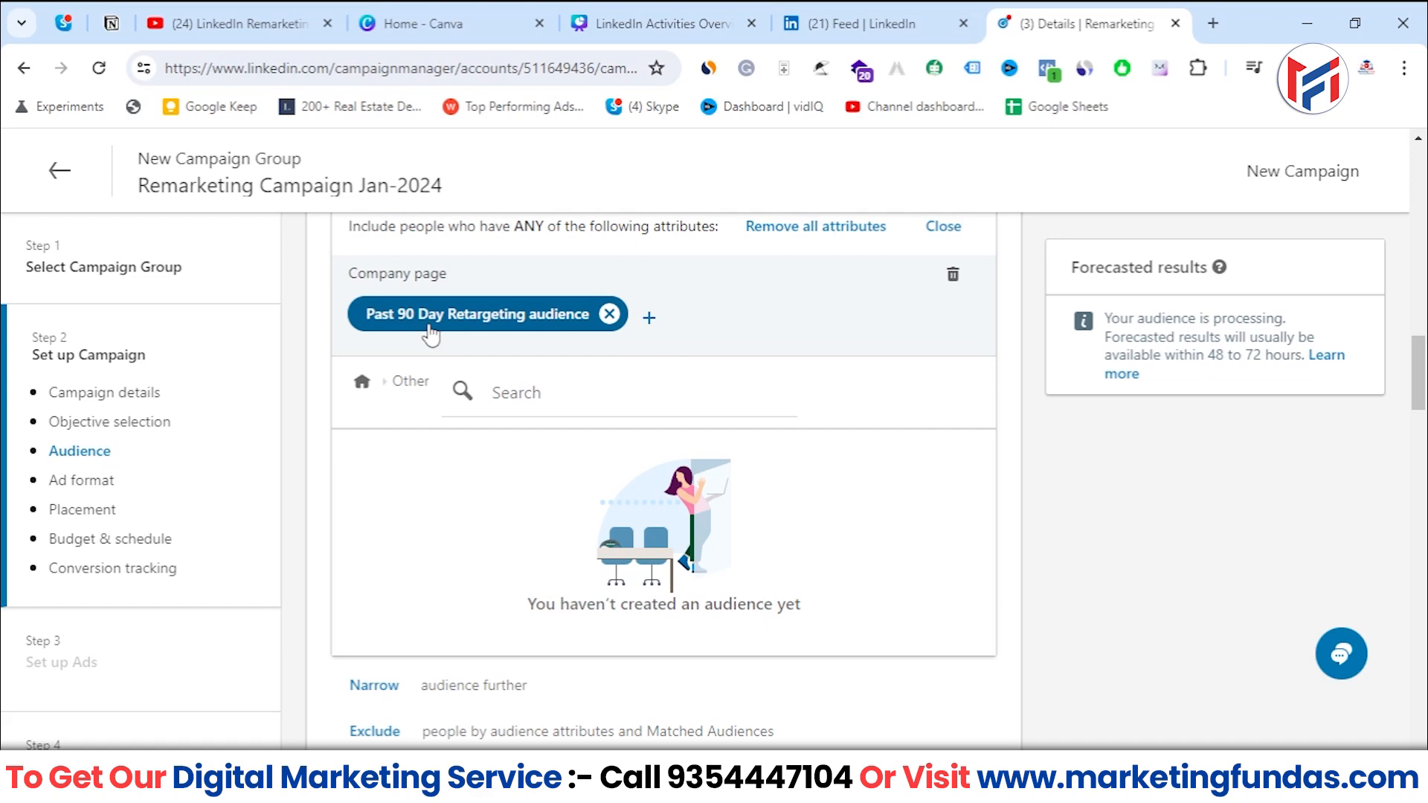
Examine the available ad formats, from Single image through Event.
scroll(456, 357, down, 3)
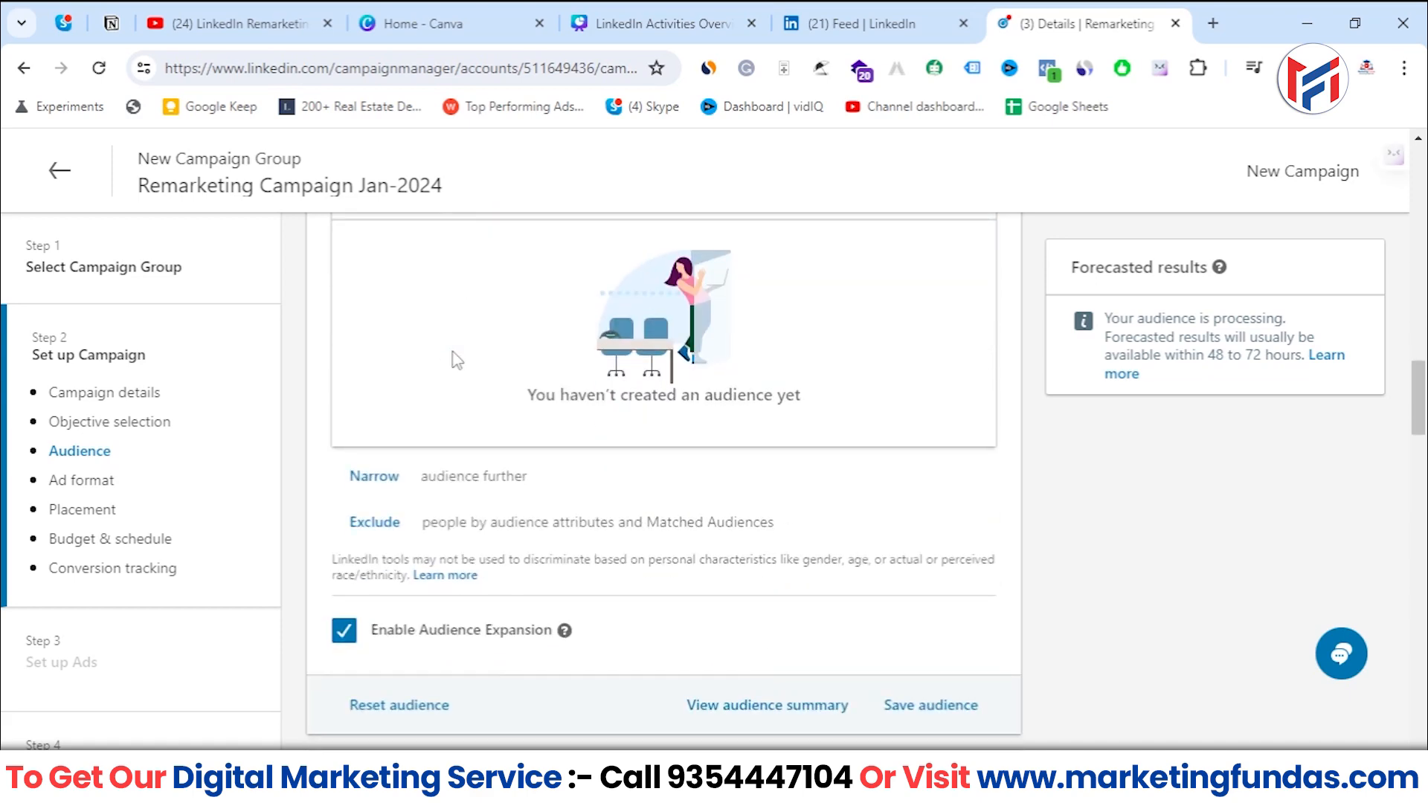
scroll(1056, 556, down, 5)
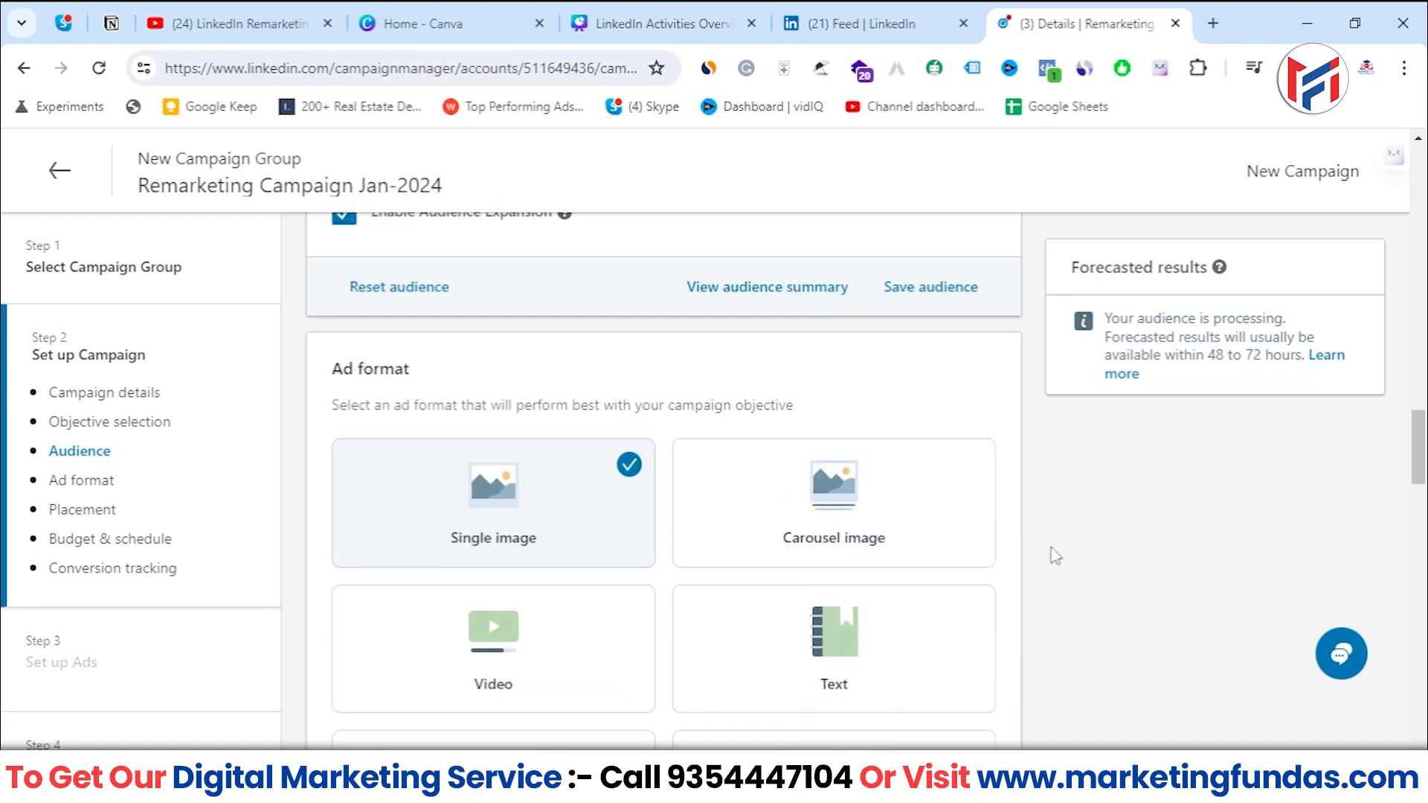
drag(331, 369, 435, 375)
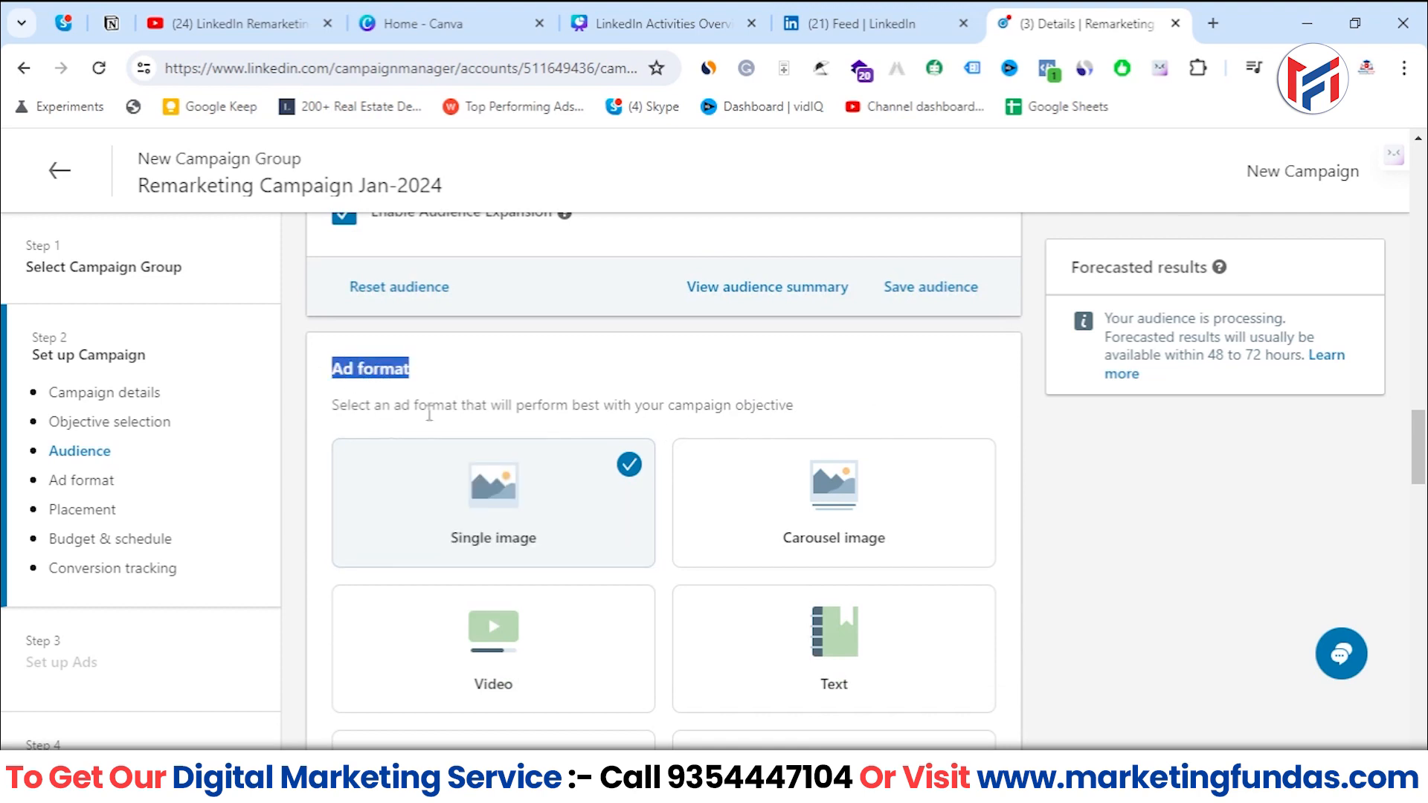
scroll(429, 414, down, 1)
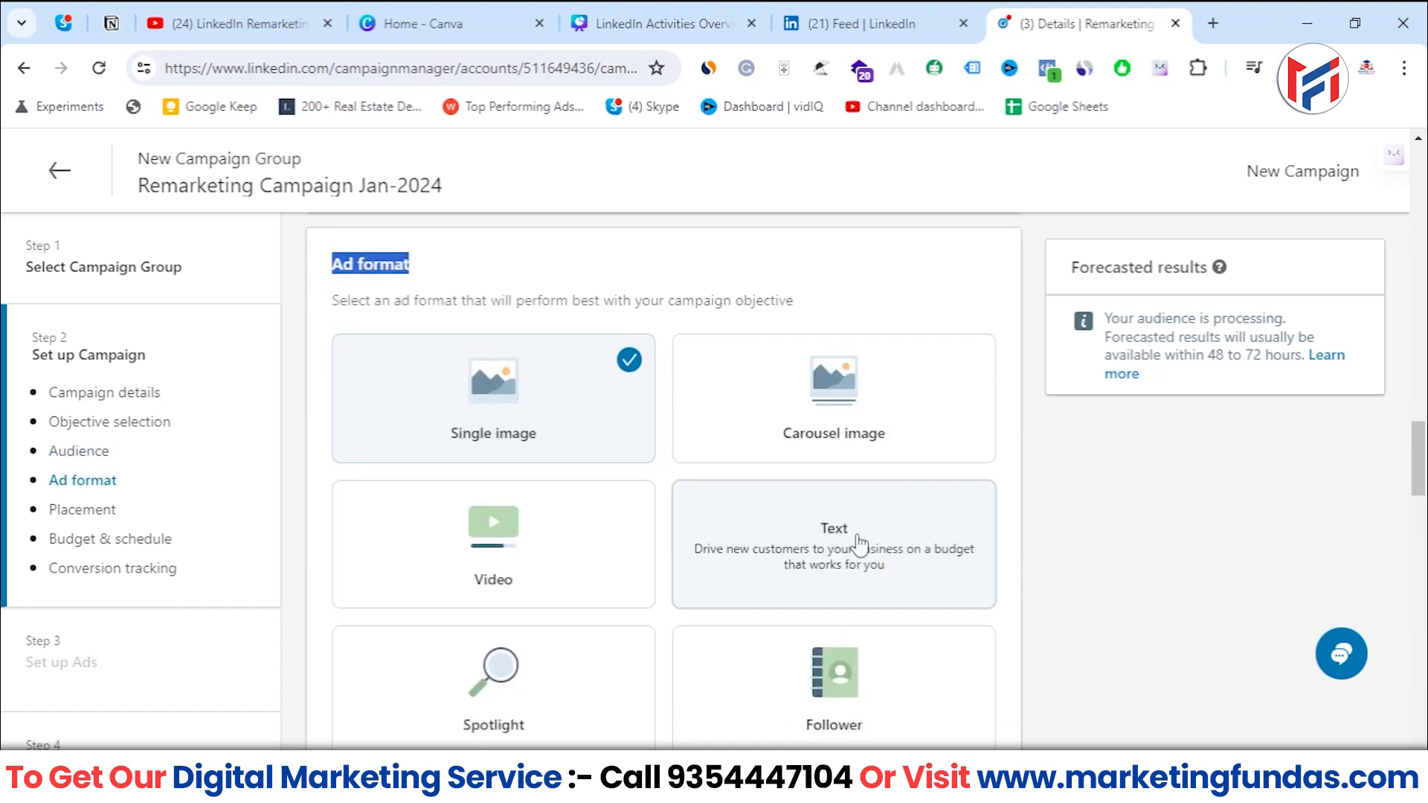
scroll(861, 545, down, 1)
scroll(940, 600, down, 2)
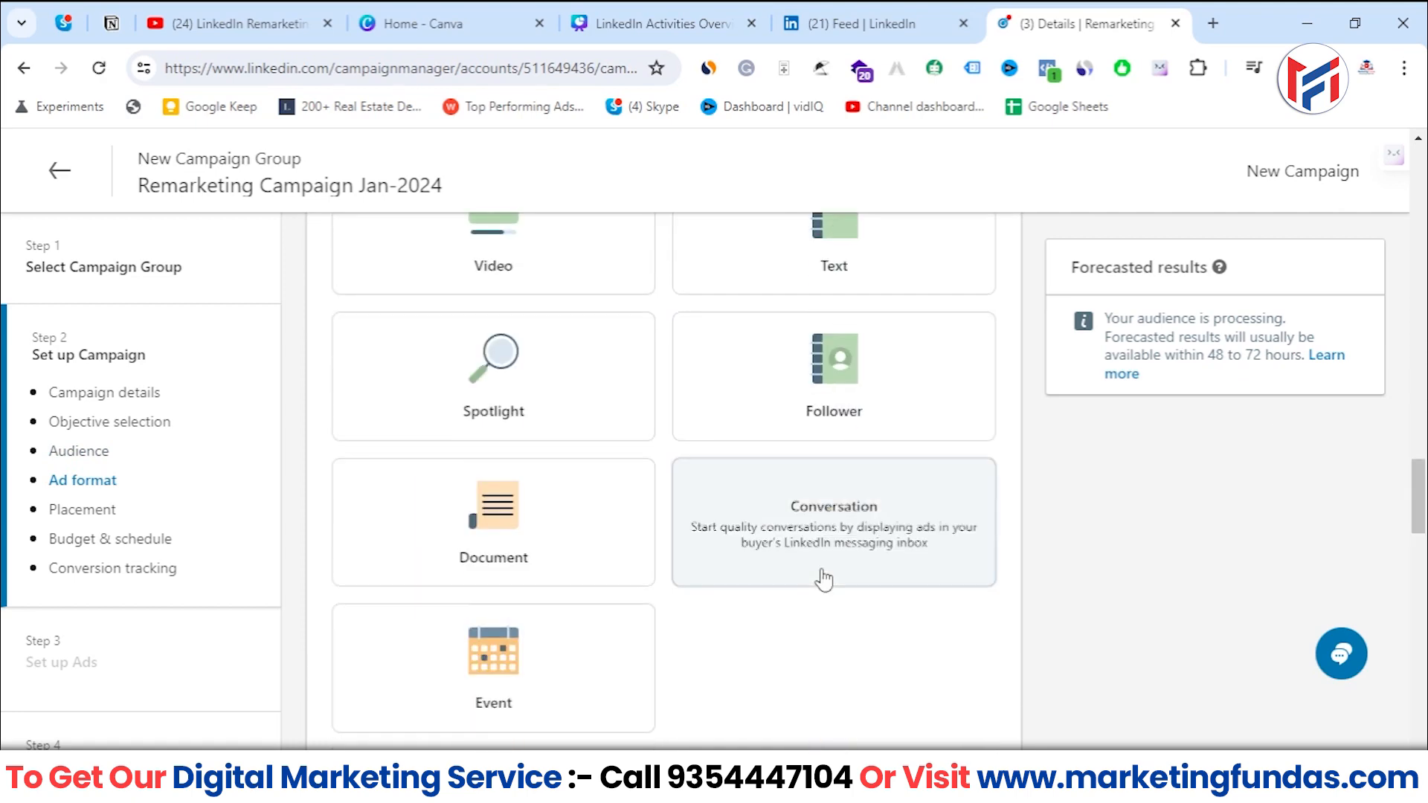
scroll(823, 579, up, 3)
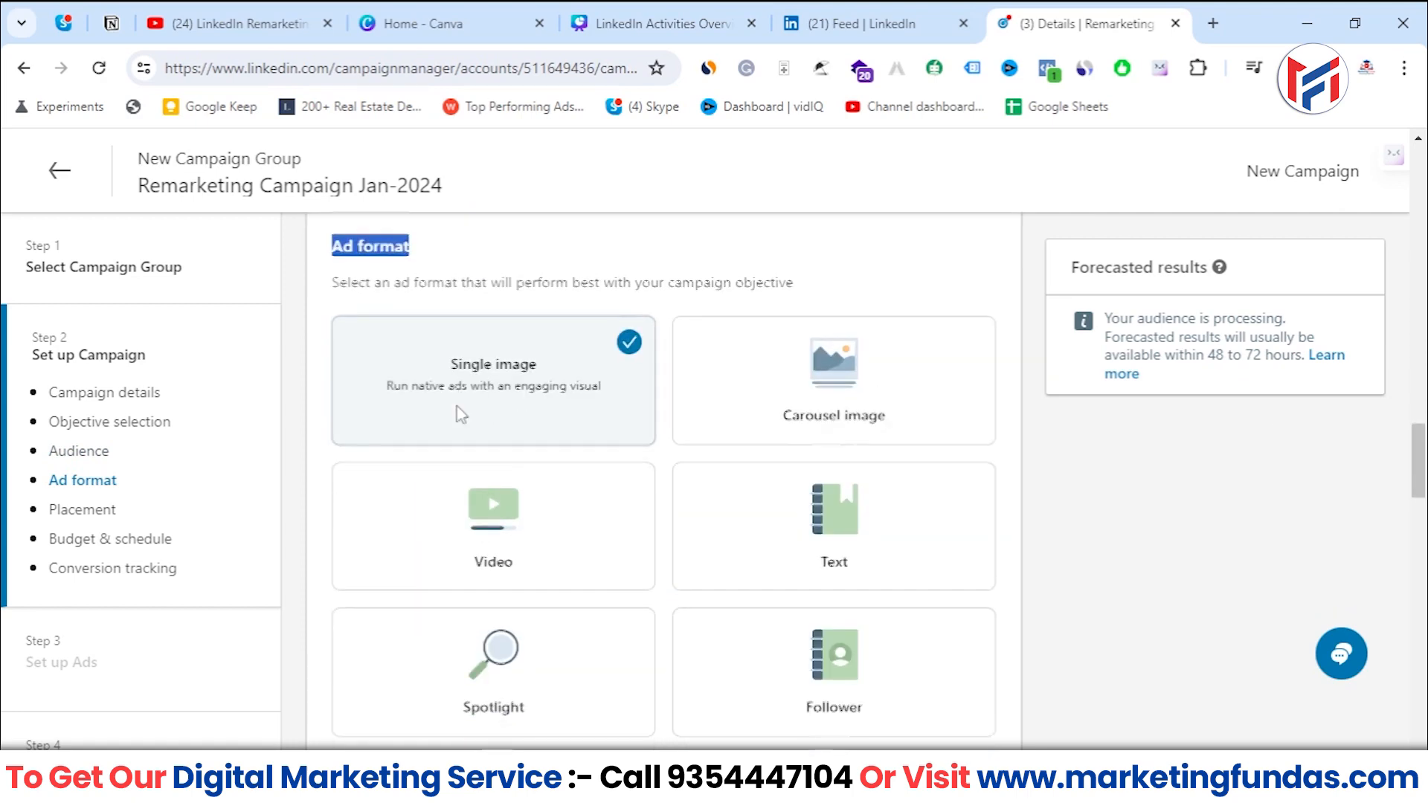
Examine the Placements section and its LinkedIn Audience Network option.
scroll(457, 415, down, 9)
scroll(384, 377, up, 3)
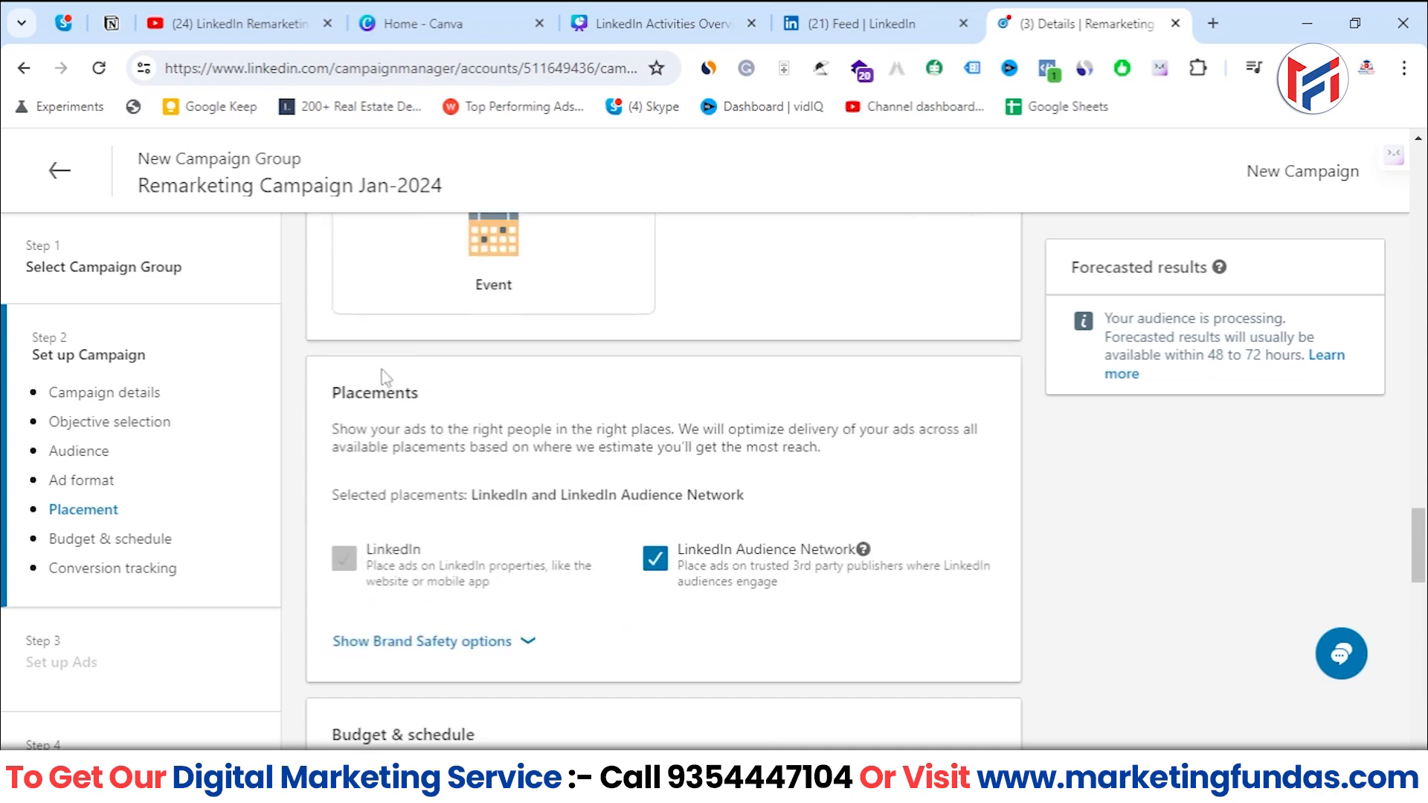
double_click(384, 392)
scroll(402, 447, down, 1)
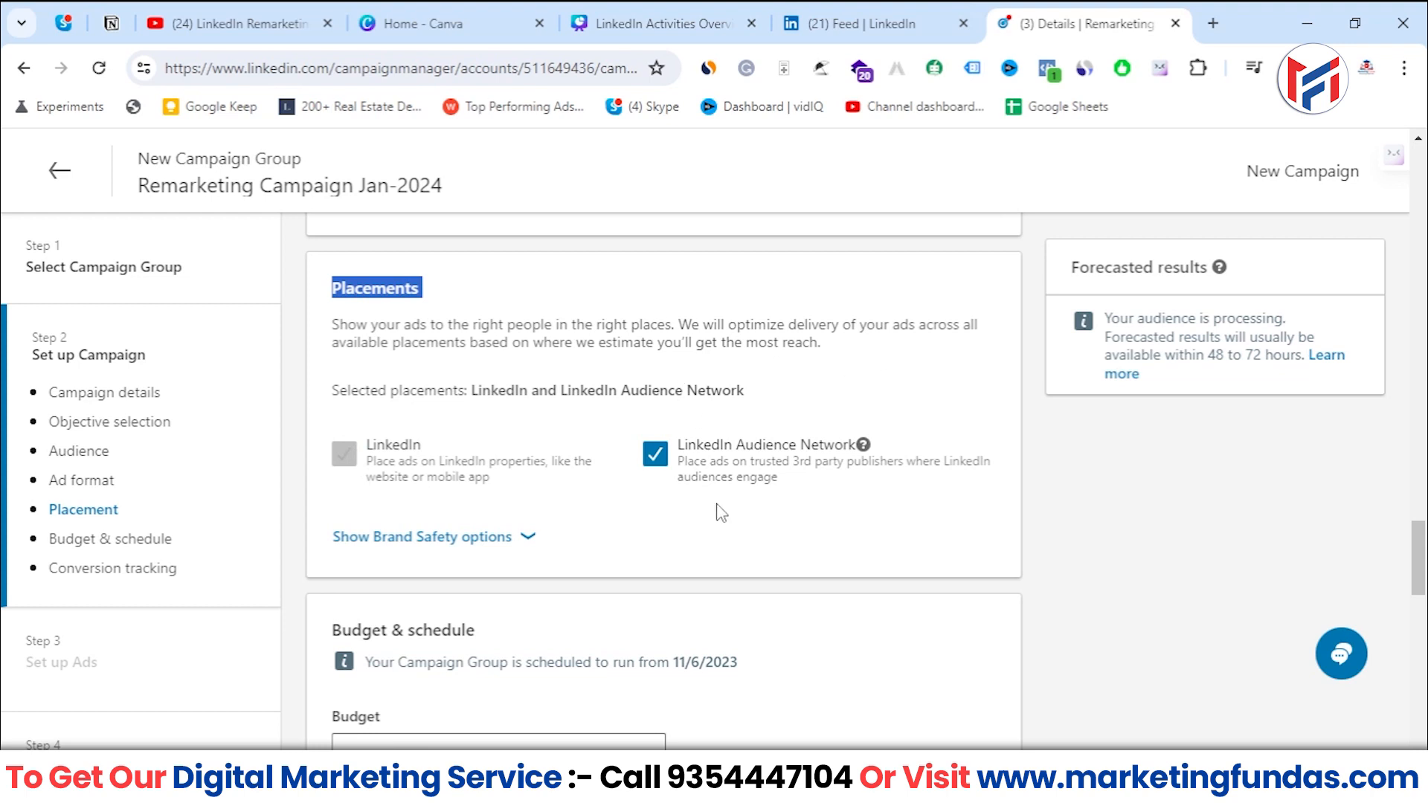
triple_click(717, 446)
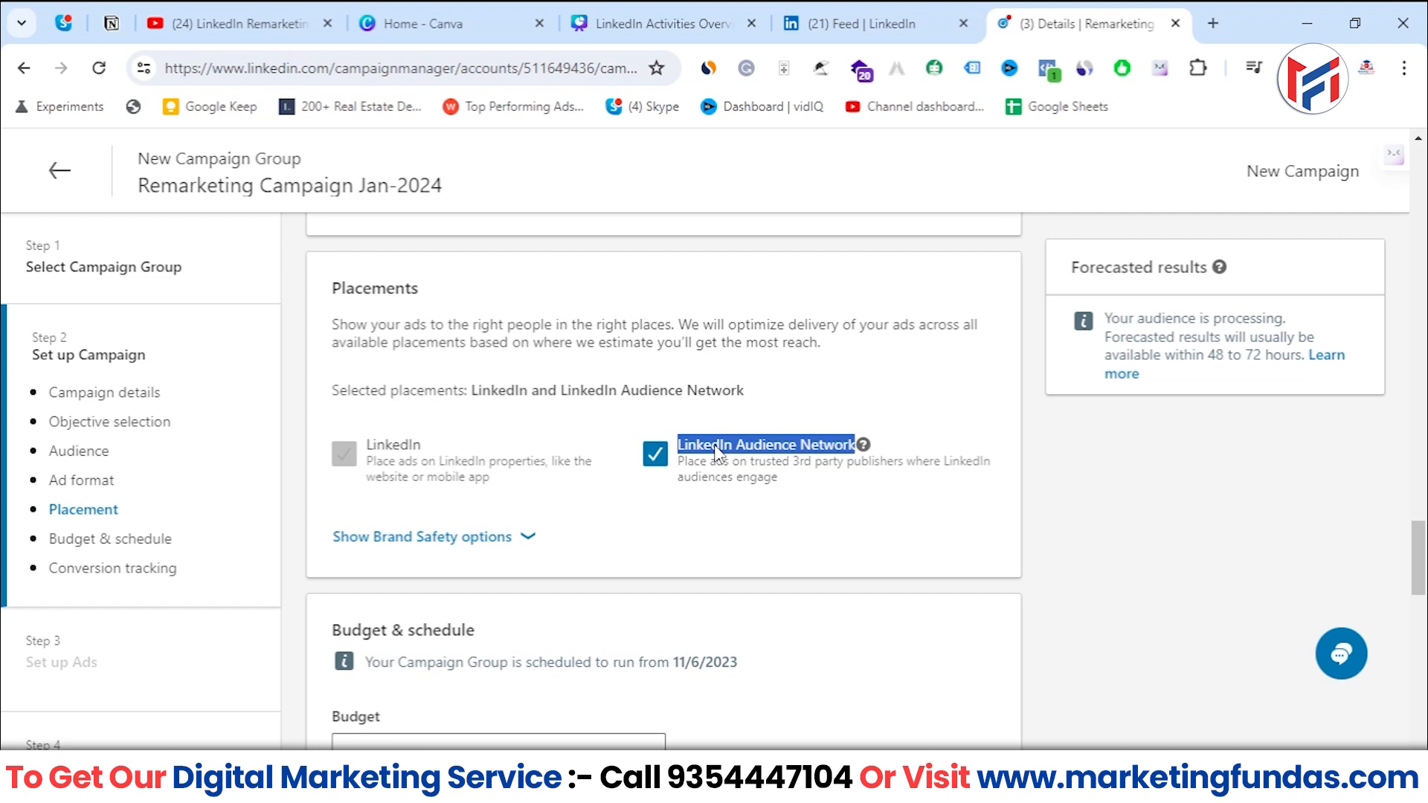
click(718, 451)
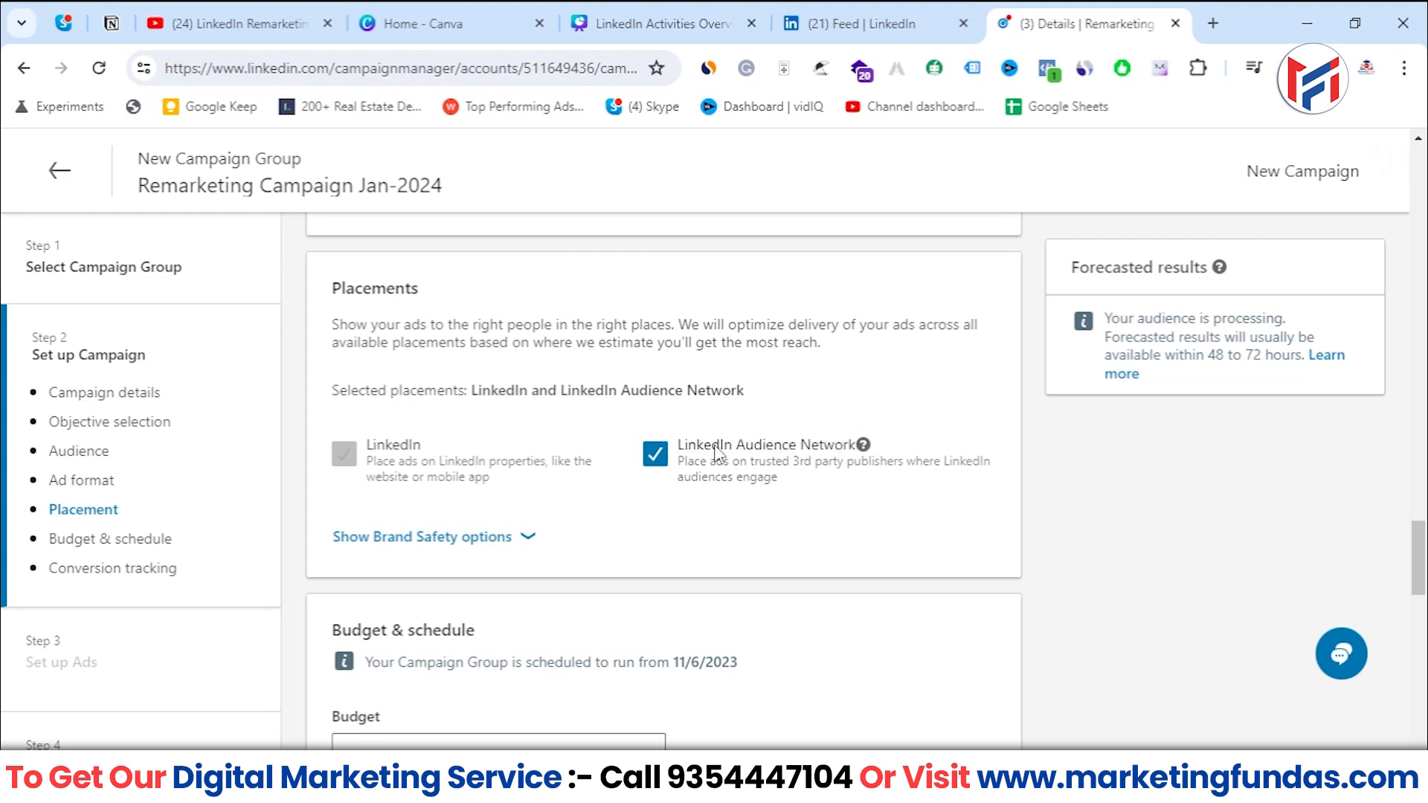
Exclude the LinkedIn Audience Network from the placements, and include it again.
click(656, 461)
click(655, 461)
click(656, 461)
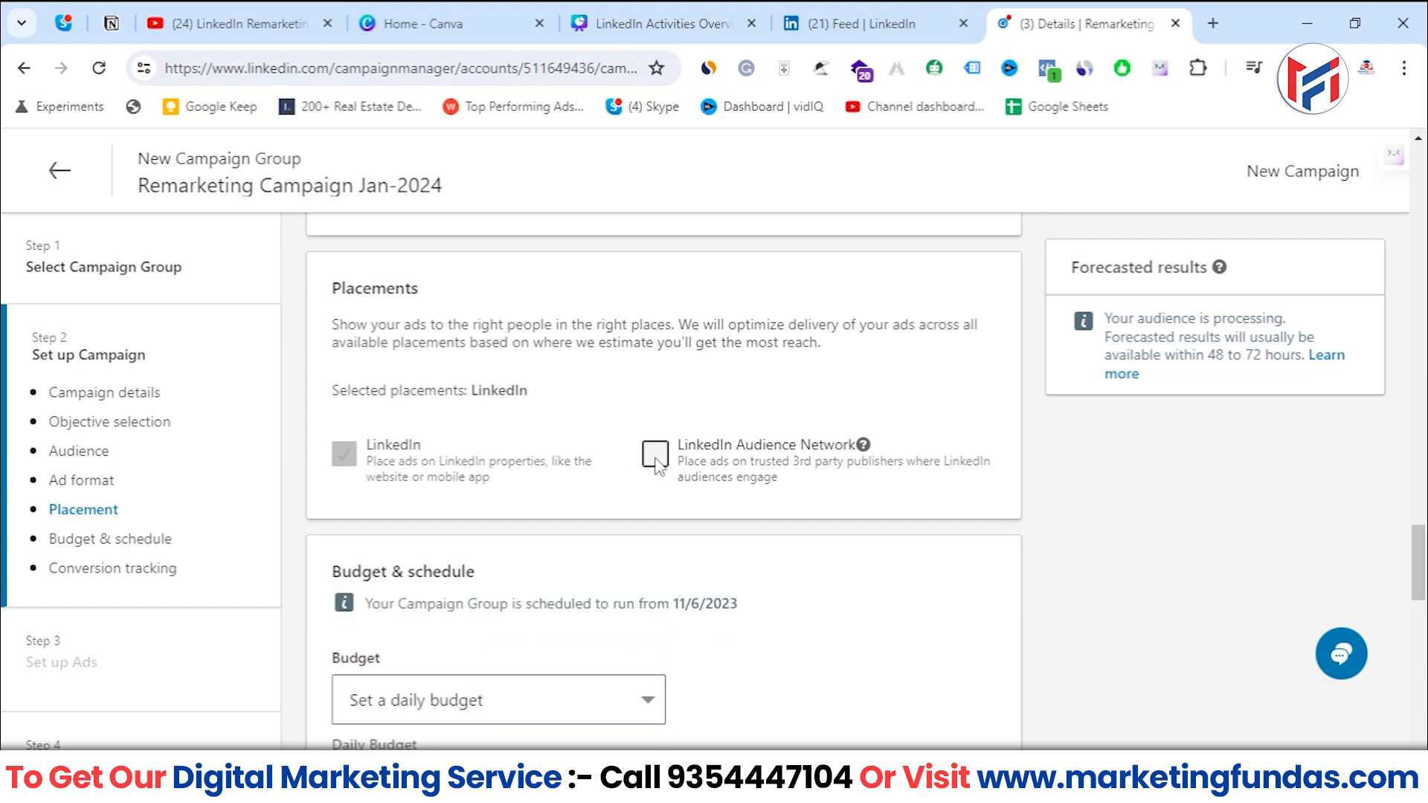
click(656, 461)
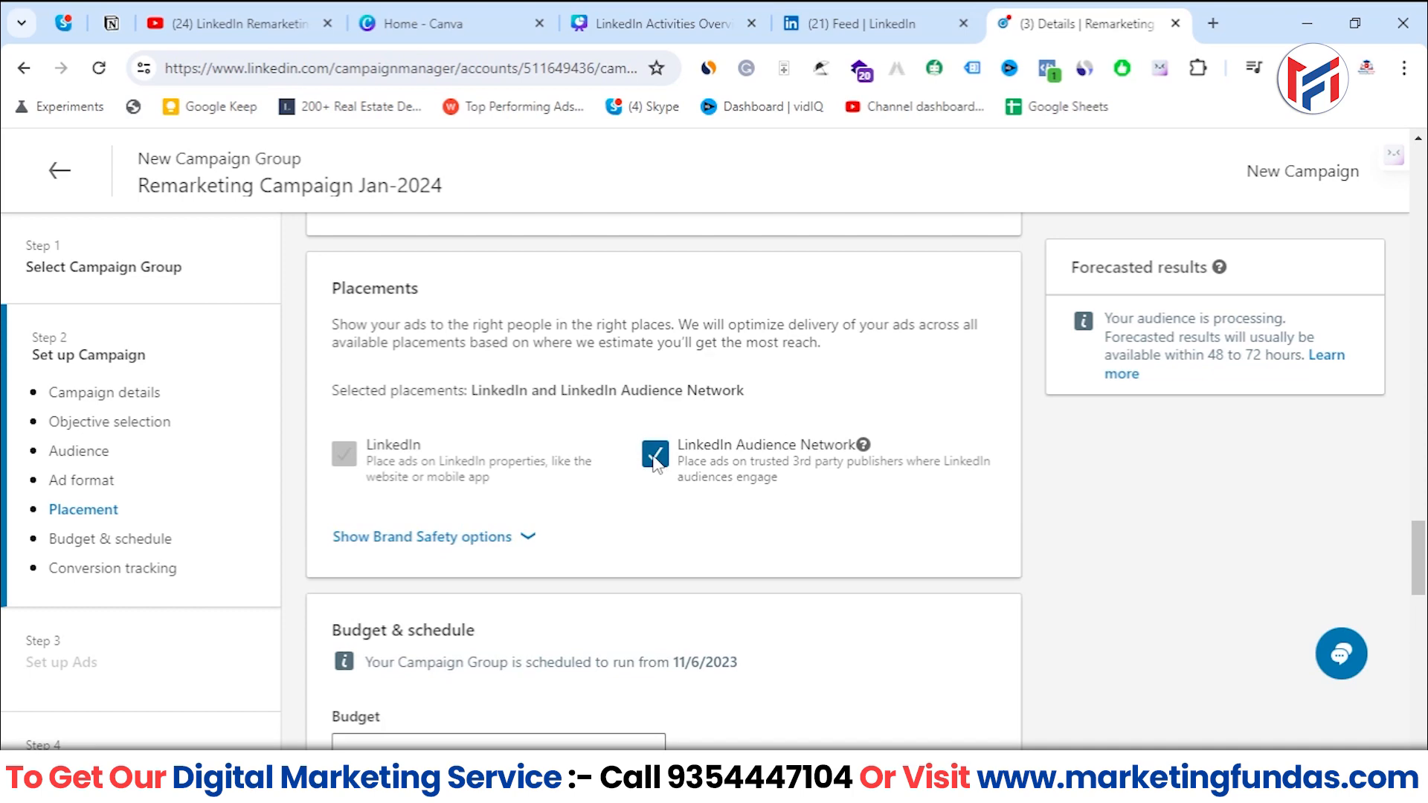
View the available budget types in the Budget & schedule section, keeping the daily budget.
scroll(656, 461, down, 3)
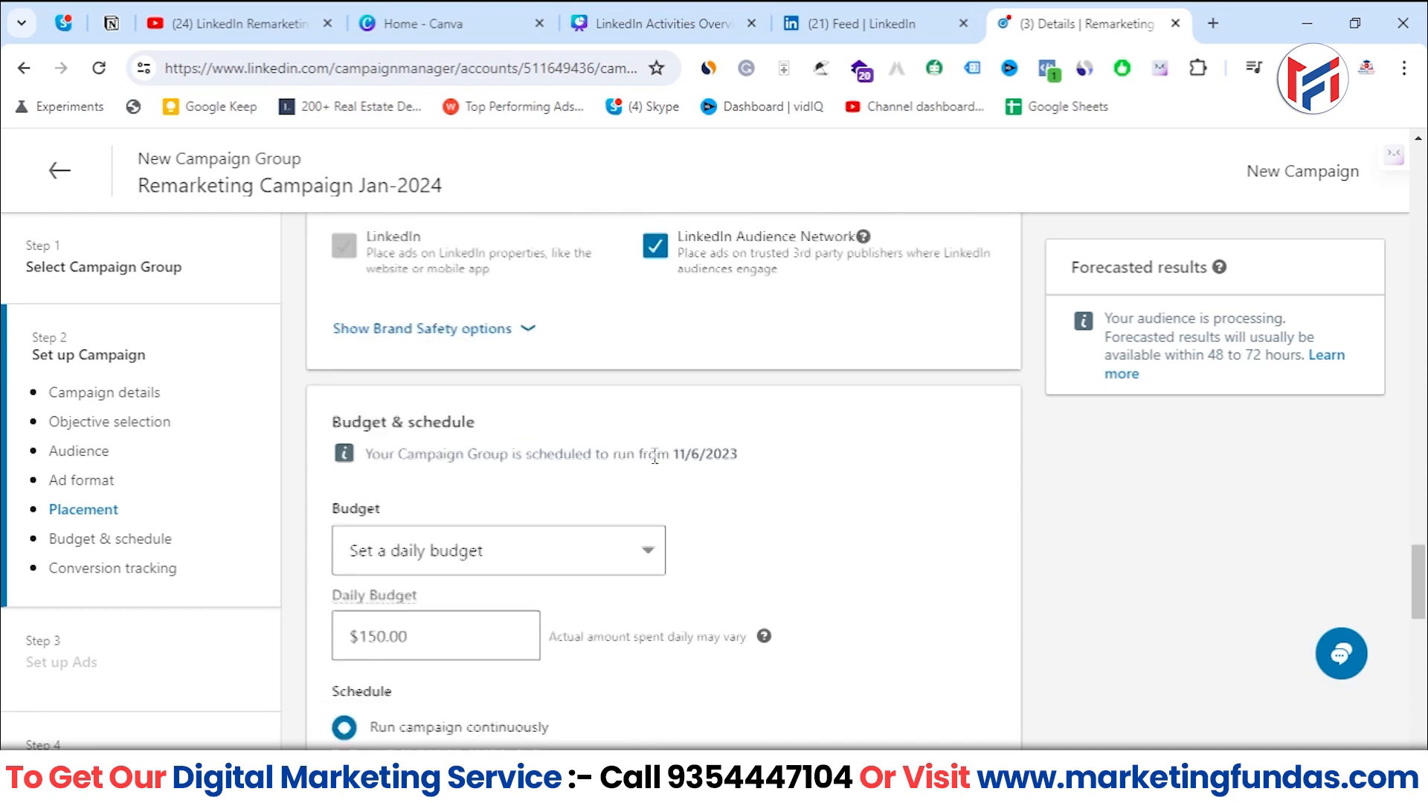
triple_click(381, 424)
scroll(375, 417, down, 3)
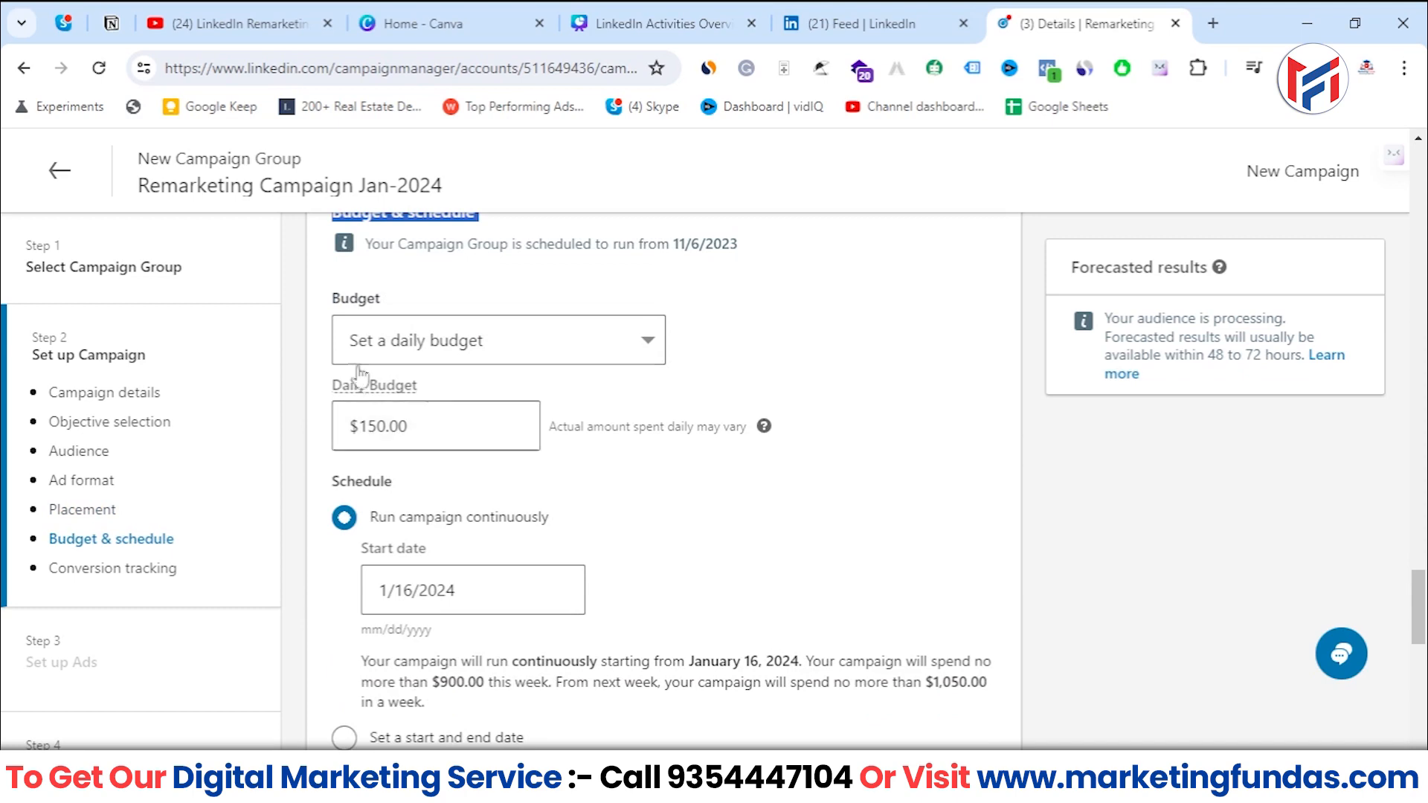
click(362, 327)
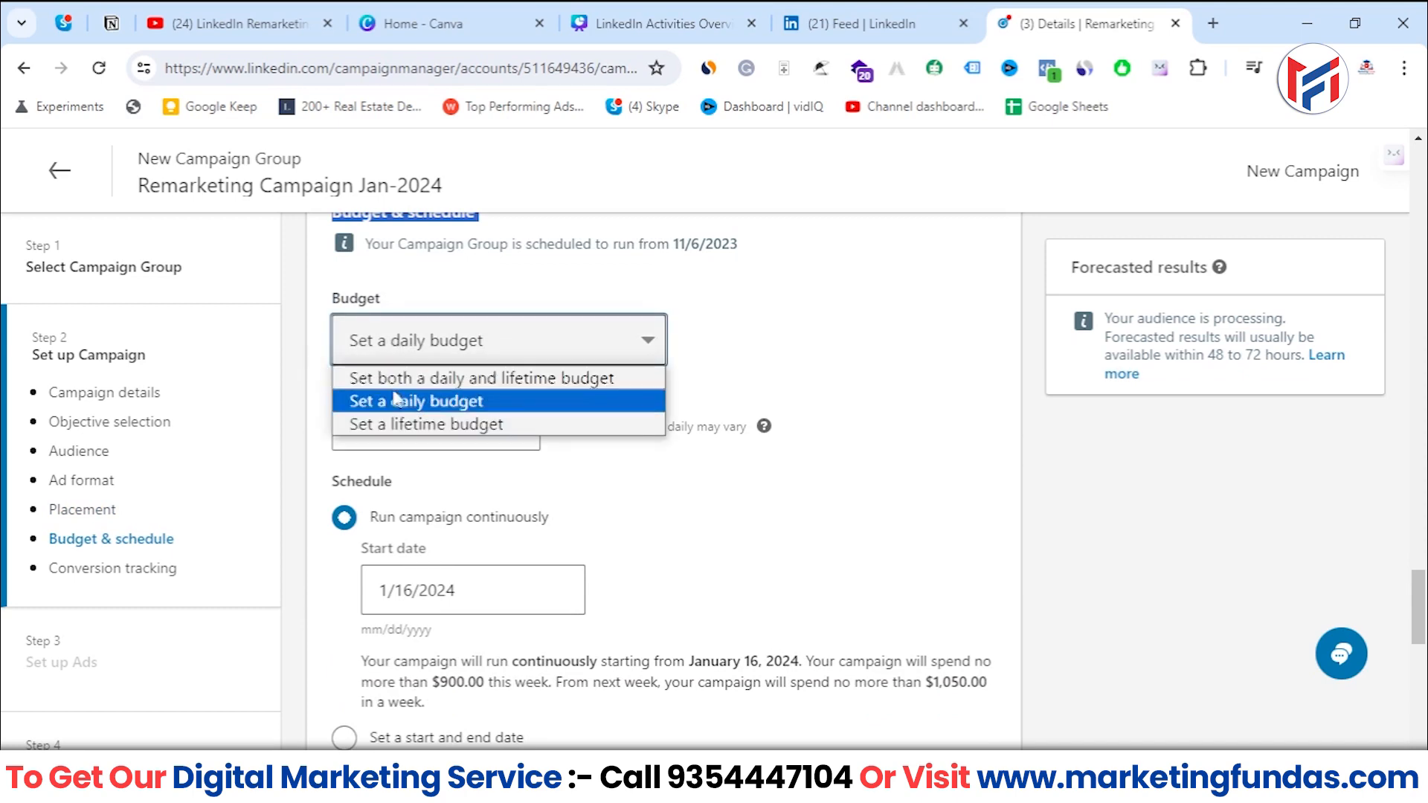
click(674, 325)
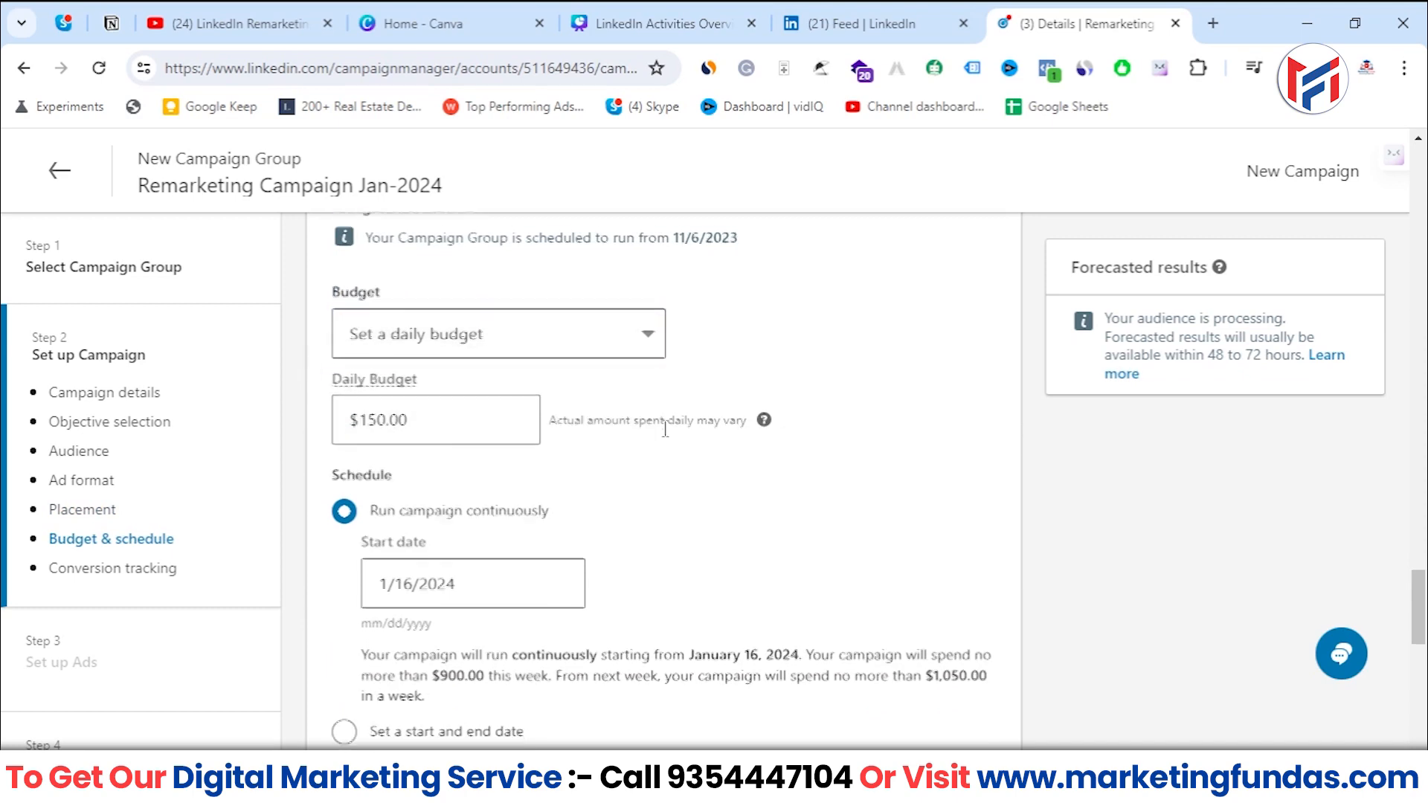
Examine the Bidding section, including the optimization goal and the explanation of the Maximum delivery strategy.
scroll(542, 453, down, 5)
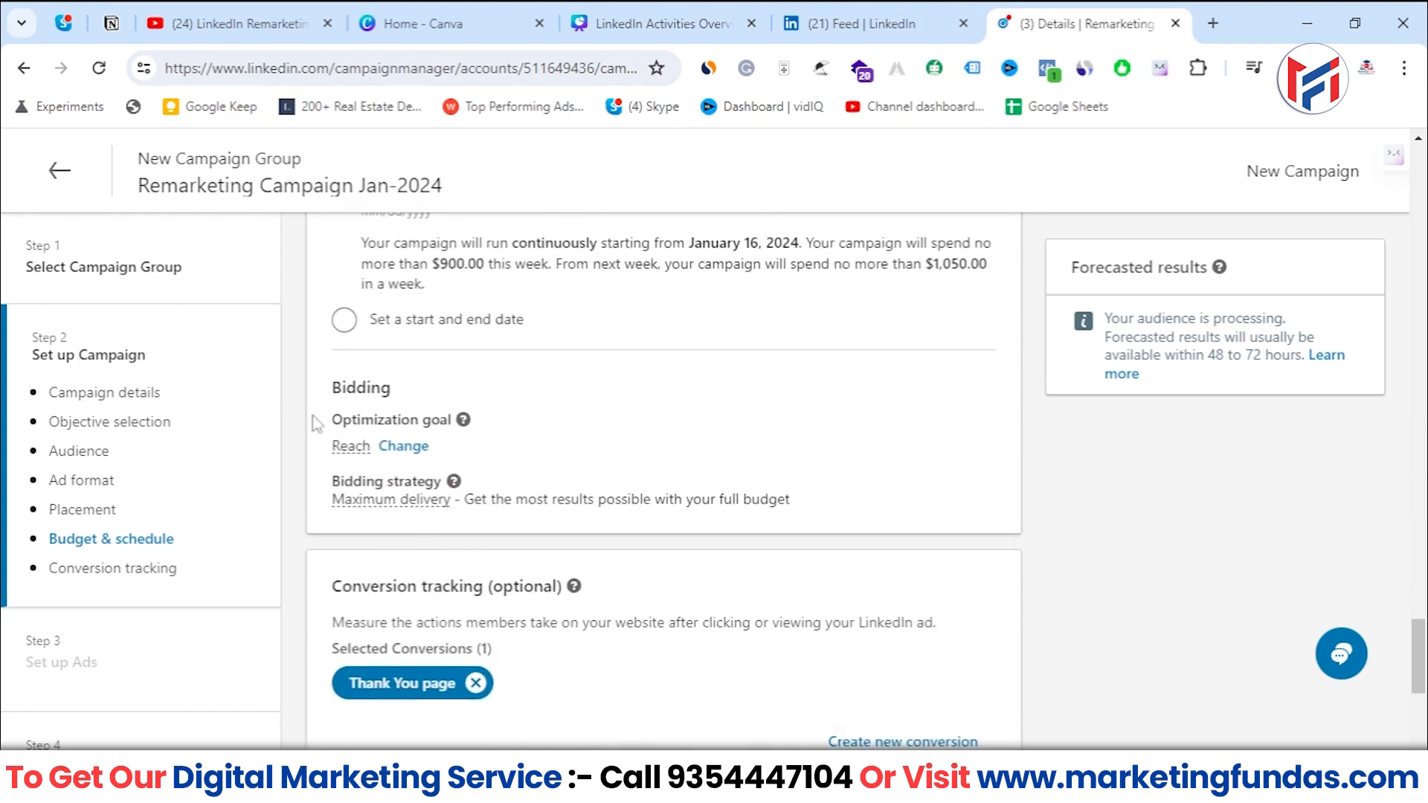
double_click(341, 388)
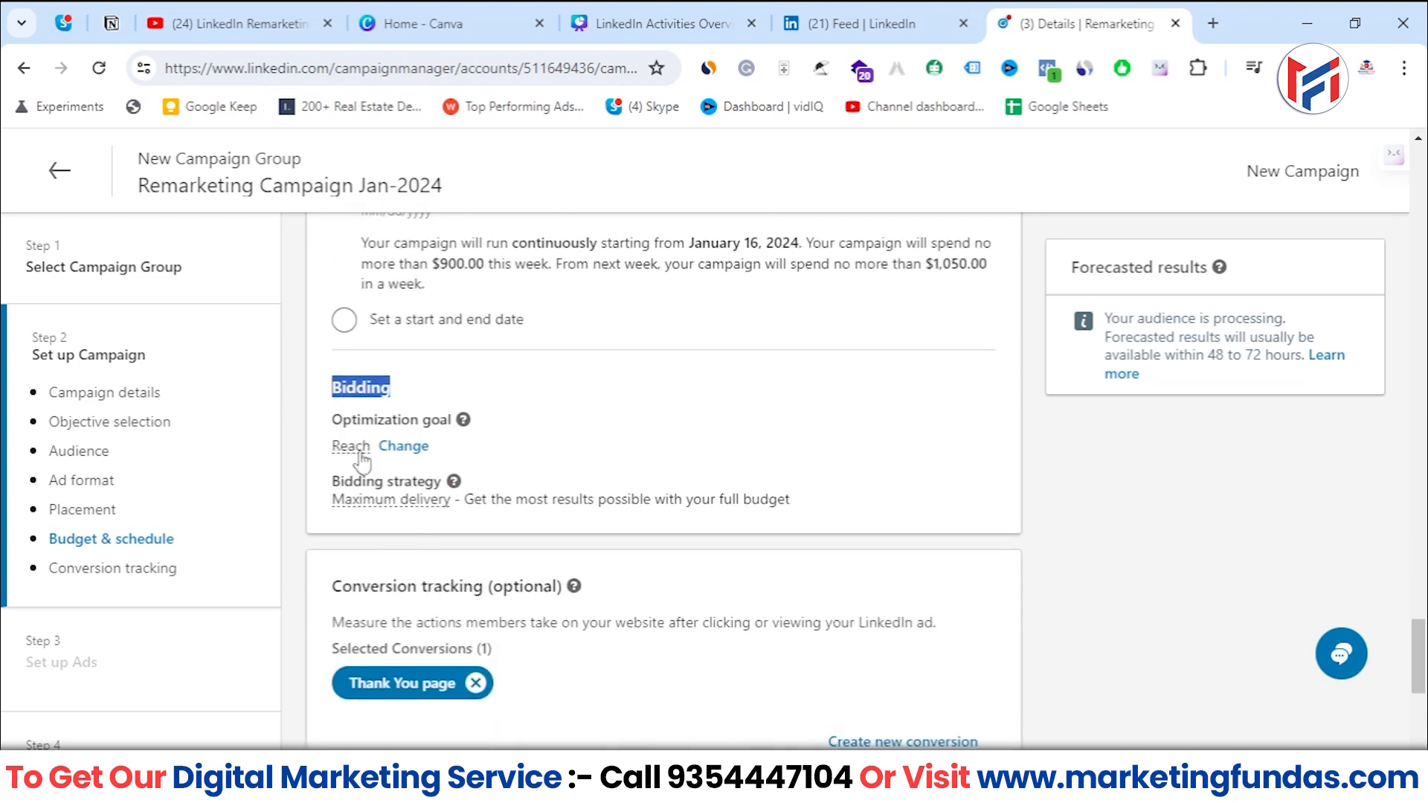
triple_click(396, 423)
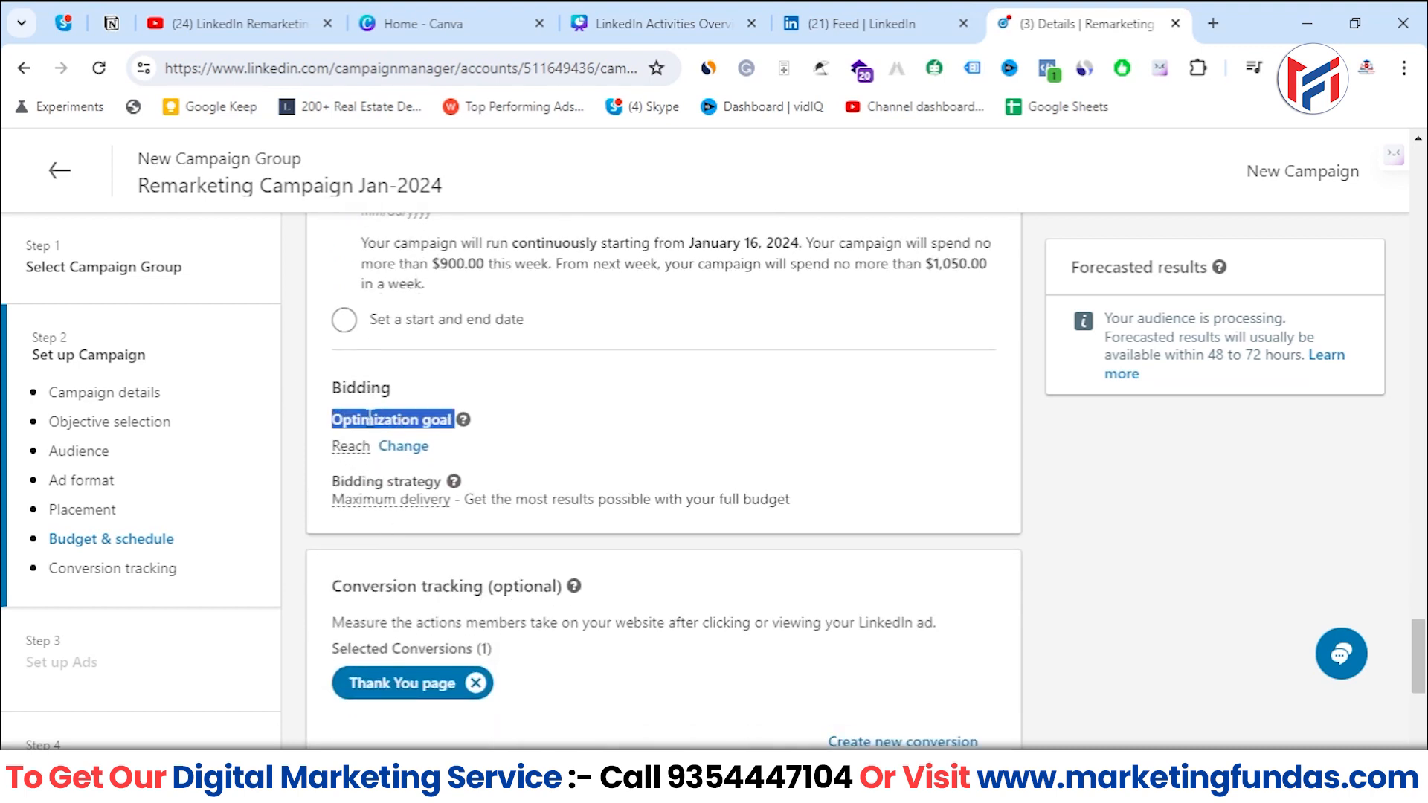
triple_click(398, 480)
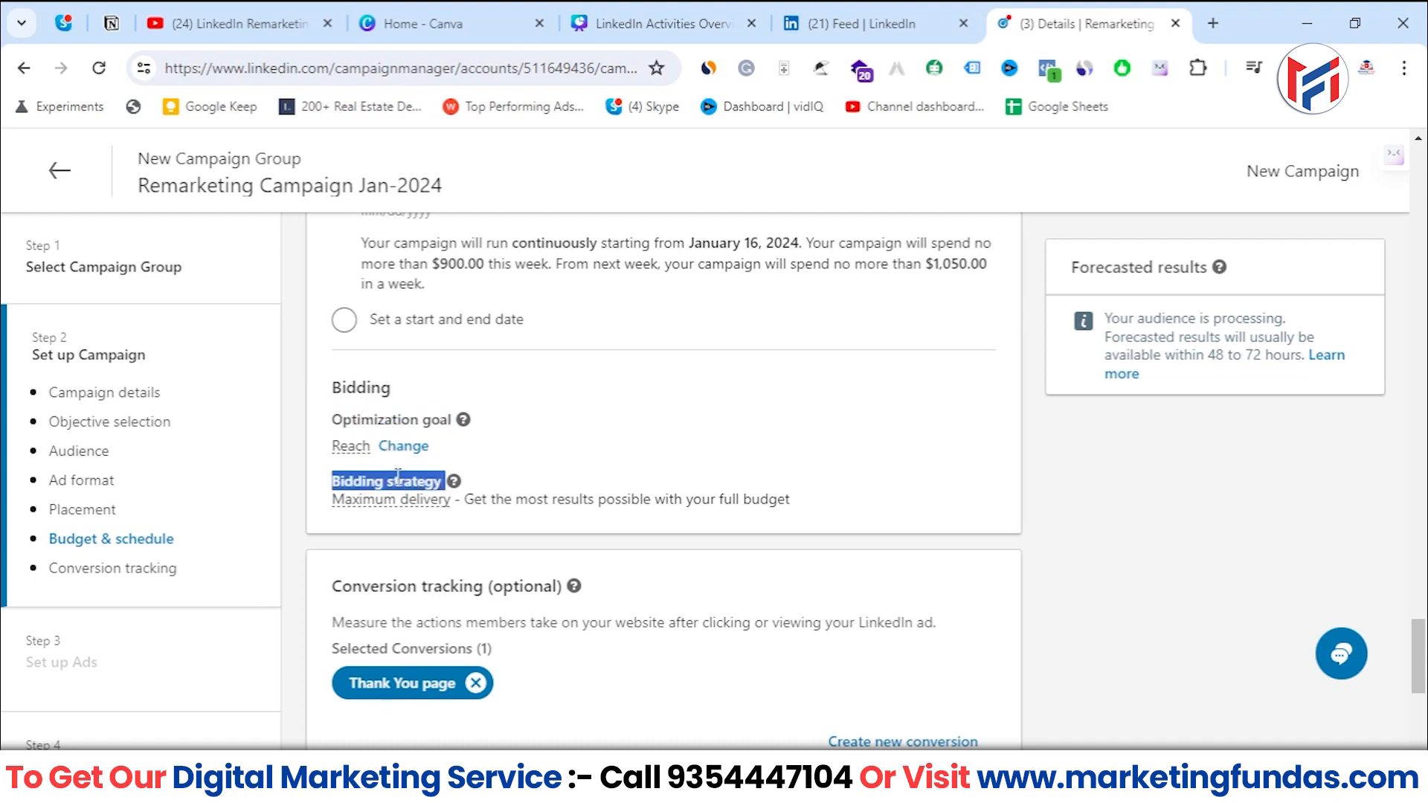
mouse_move(460, 513)
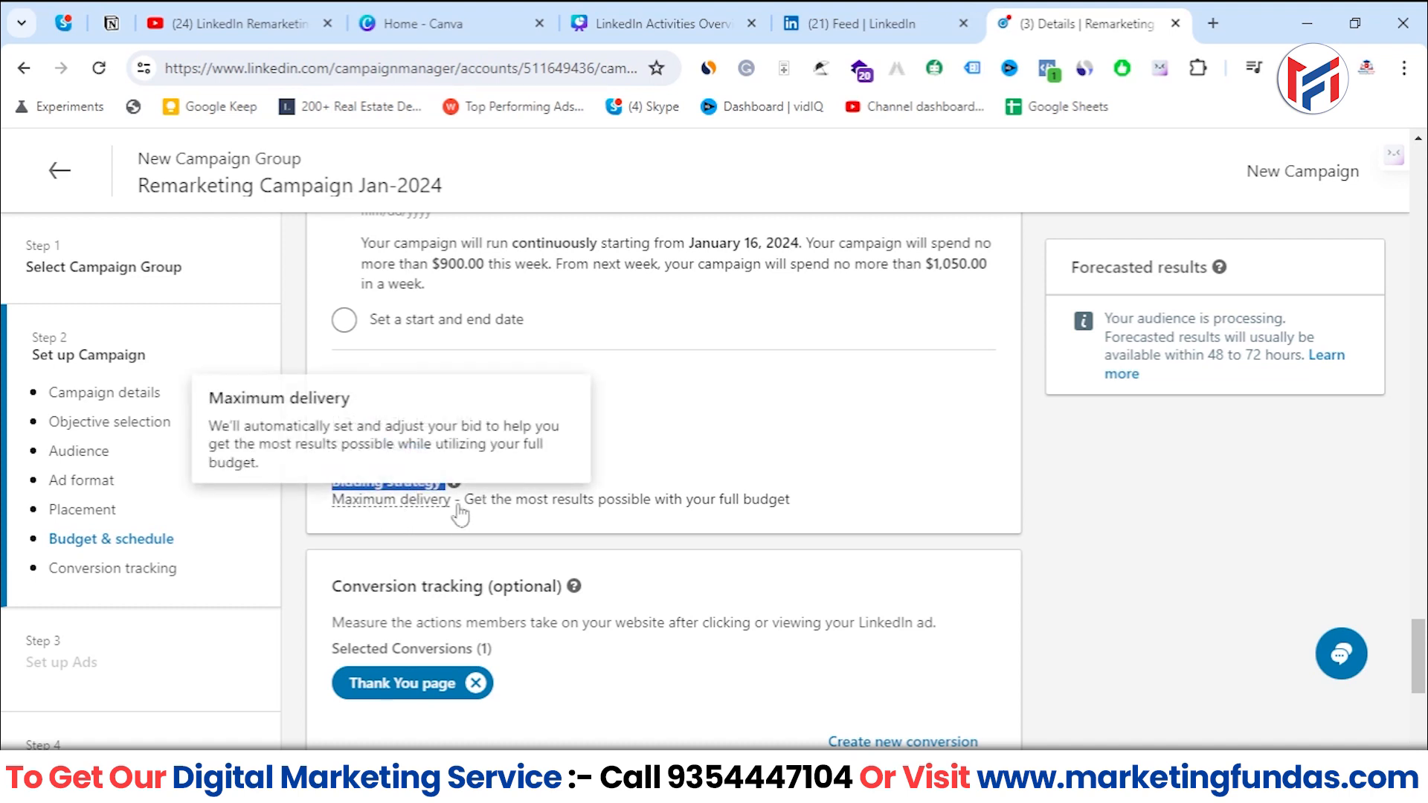
click(391, 422)
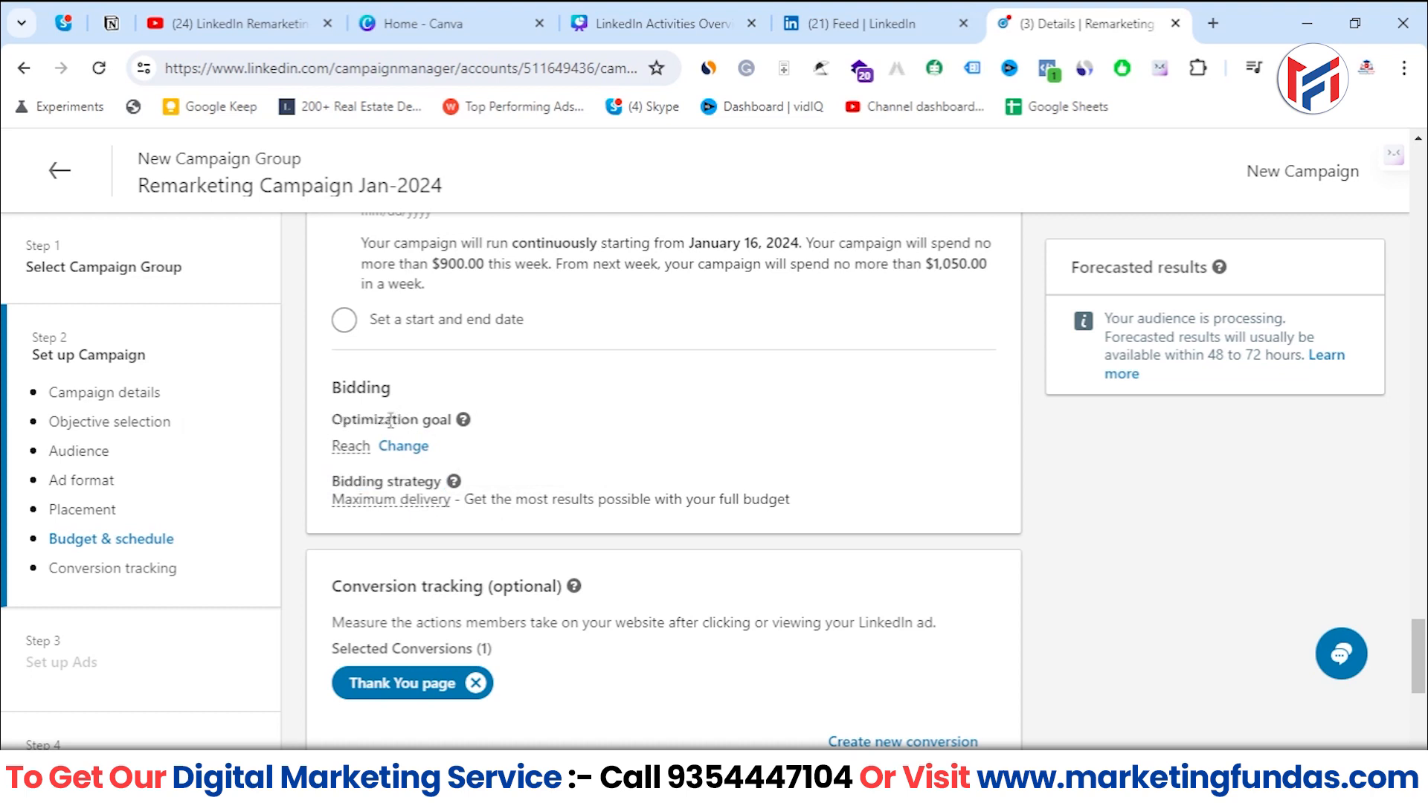
triple_click(391, 422)
Make the optimization goal editable and compare the Reach and Impressions choices, keeping Reach.
click(403, 447)
mouse_move(394, 494)
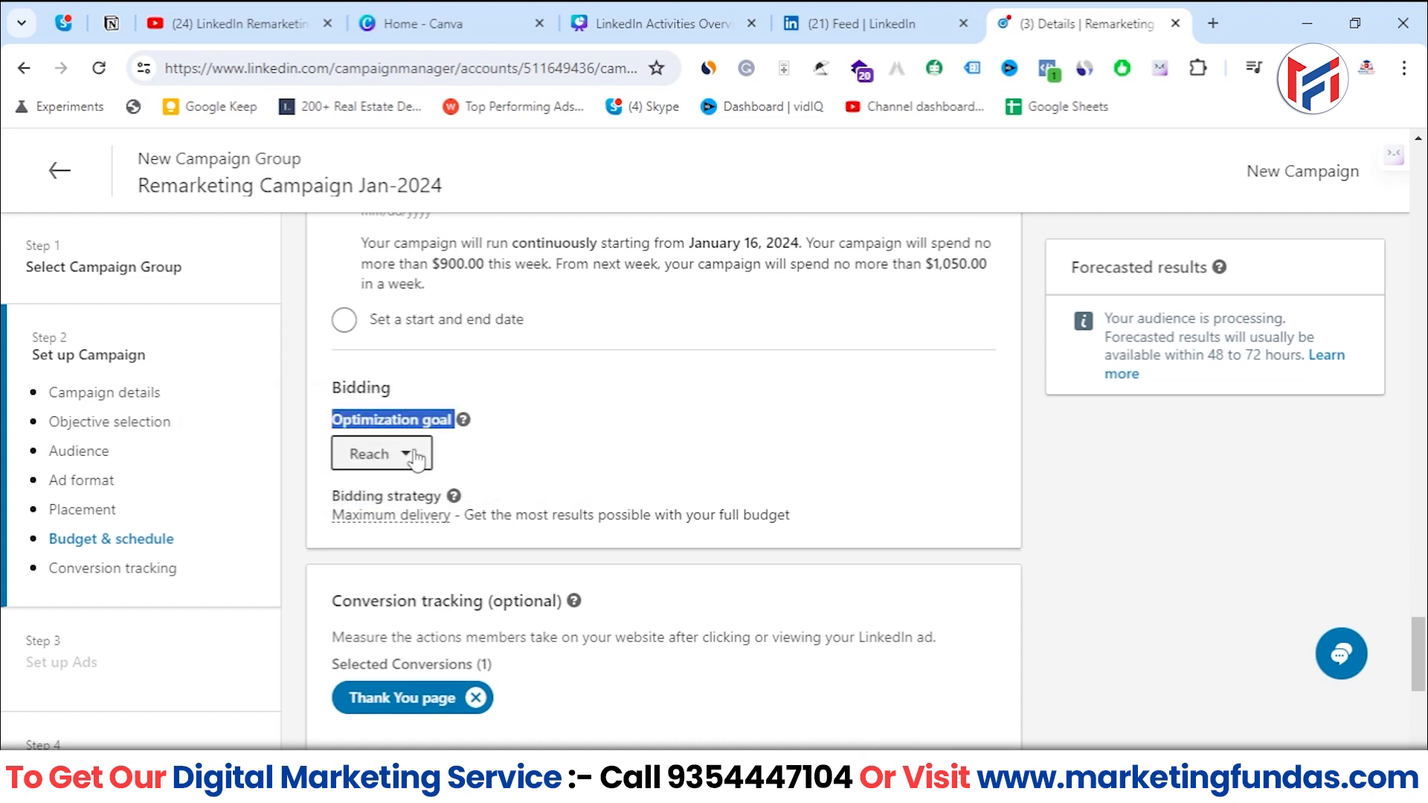
click(415, 459)
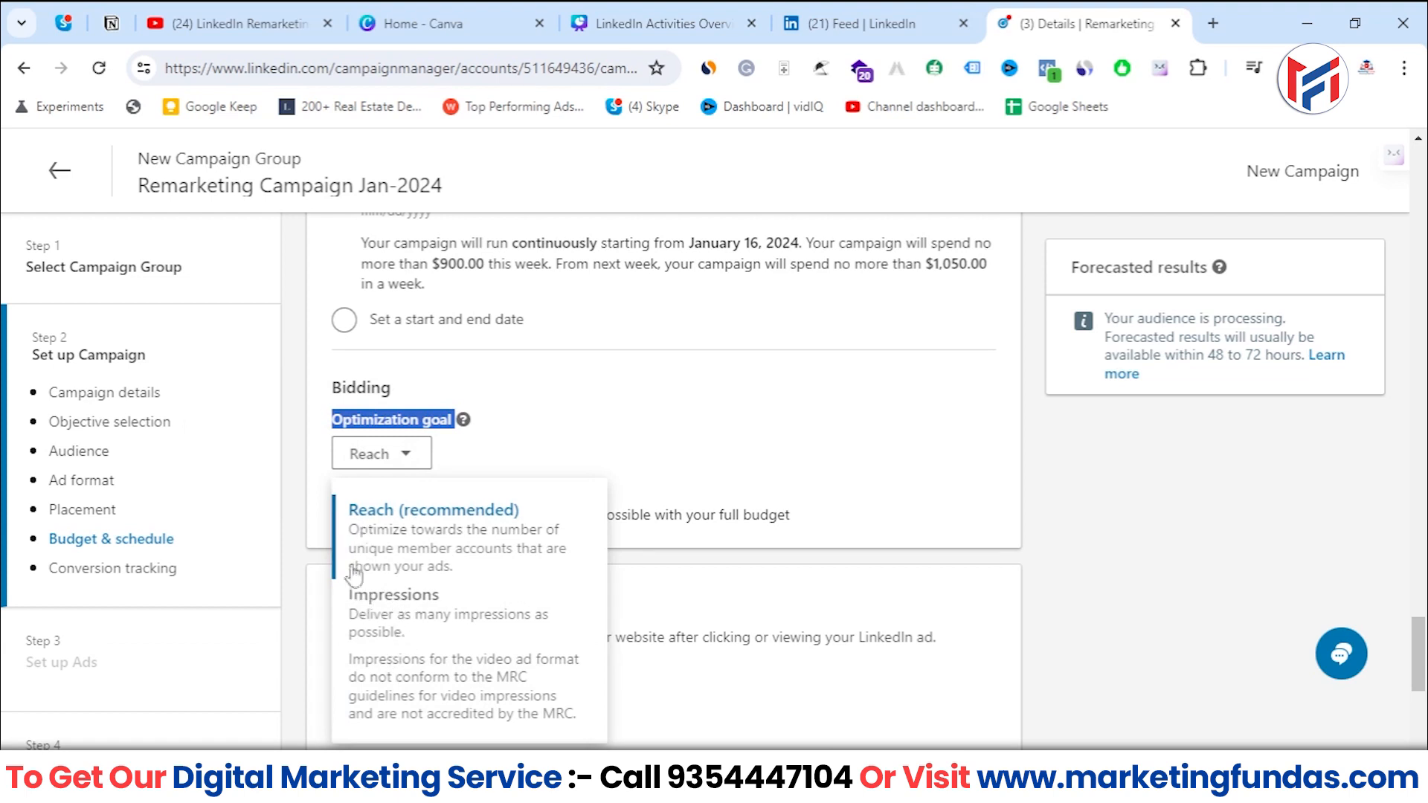
click(583, 394)
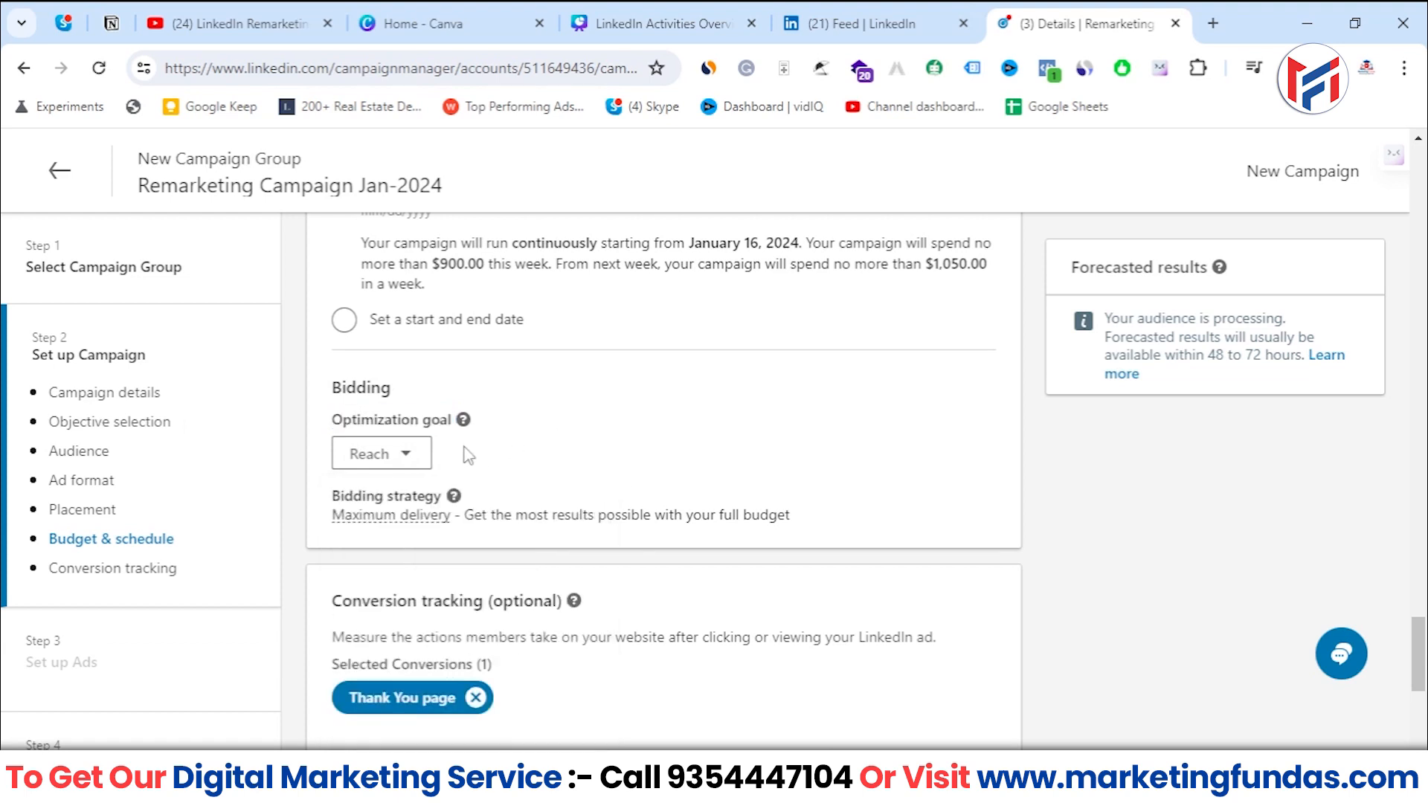
click(372, 461)
click(517, 457)
Review the daily budget and schedule settings, and check the optimization goal choices again without changing Reach.
scroll(509, 540, up, 5)
scroll(511, 541, down, 7)
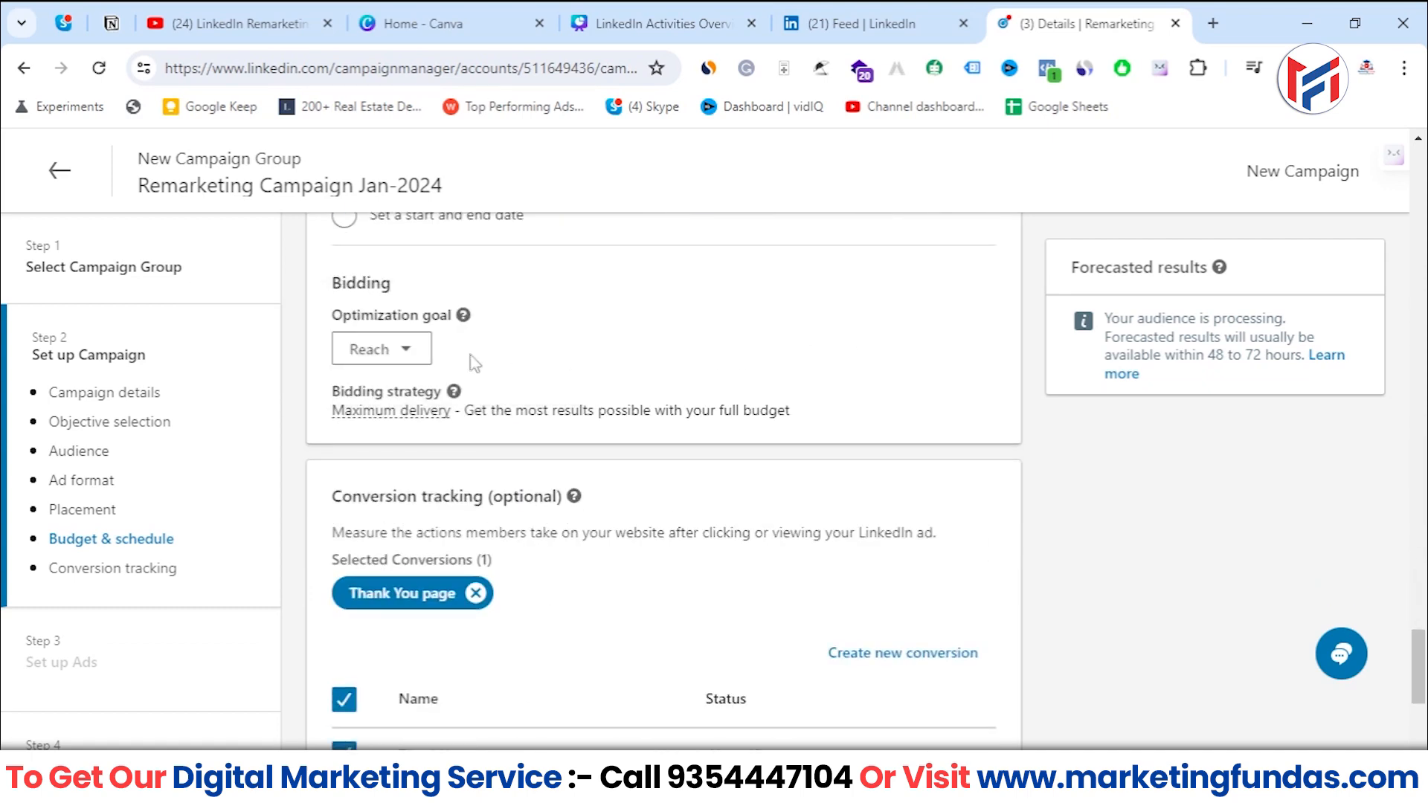
scroll(575, 383, up, 2)
scroll(698, 487, up, 10)
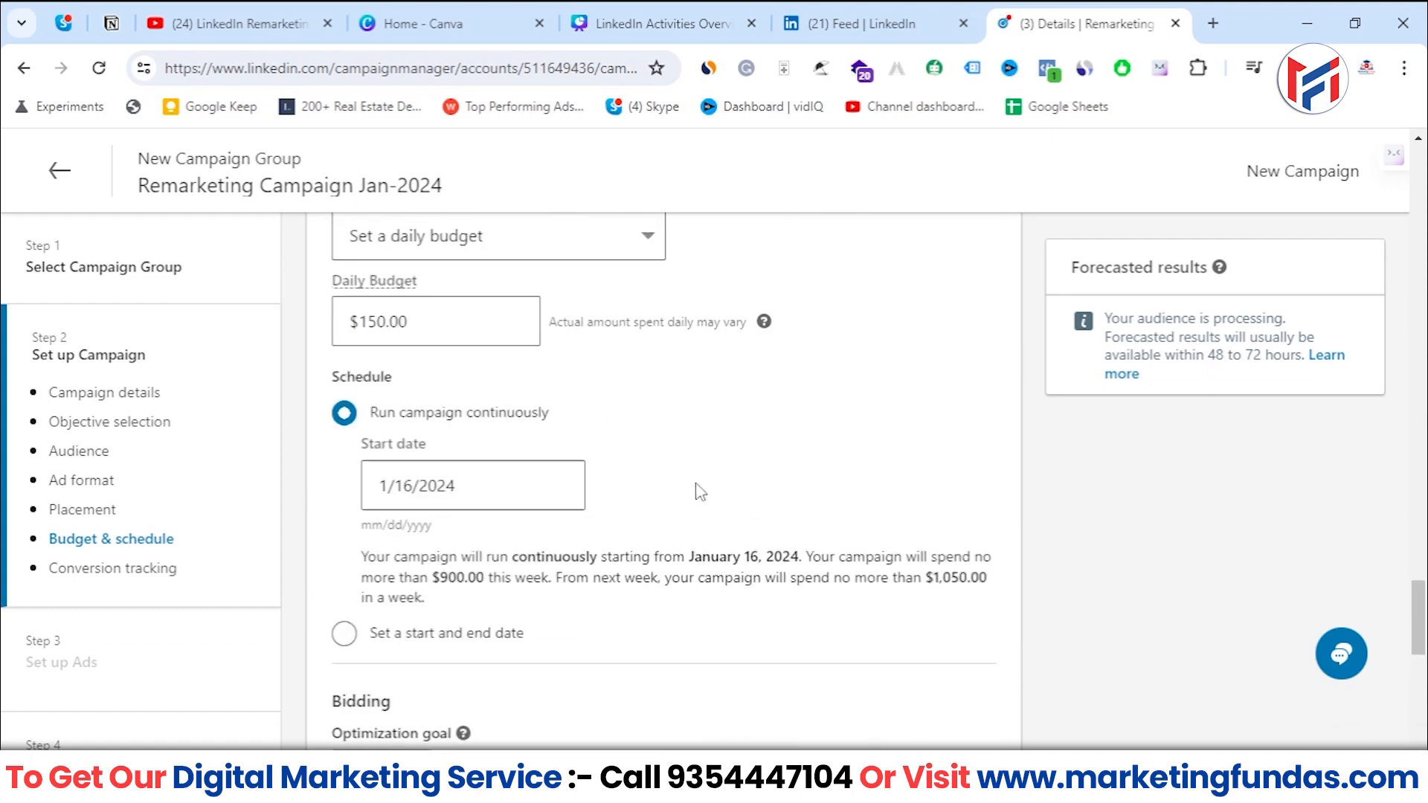
scroll(698, 487, down, 7)
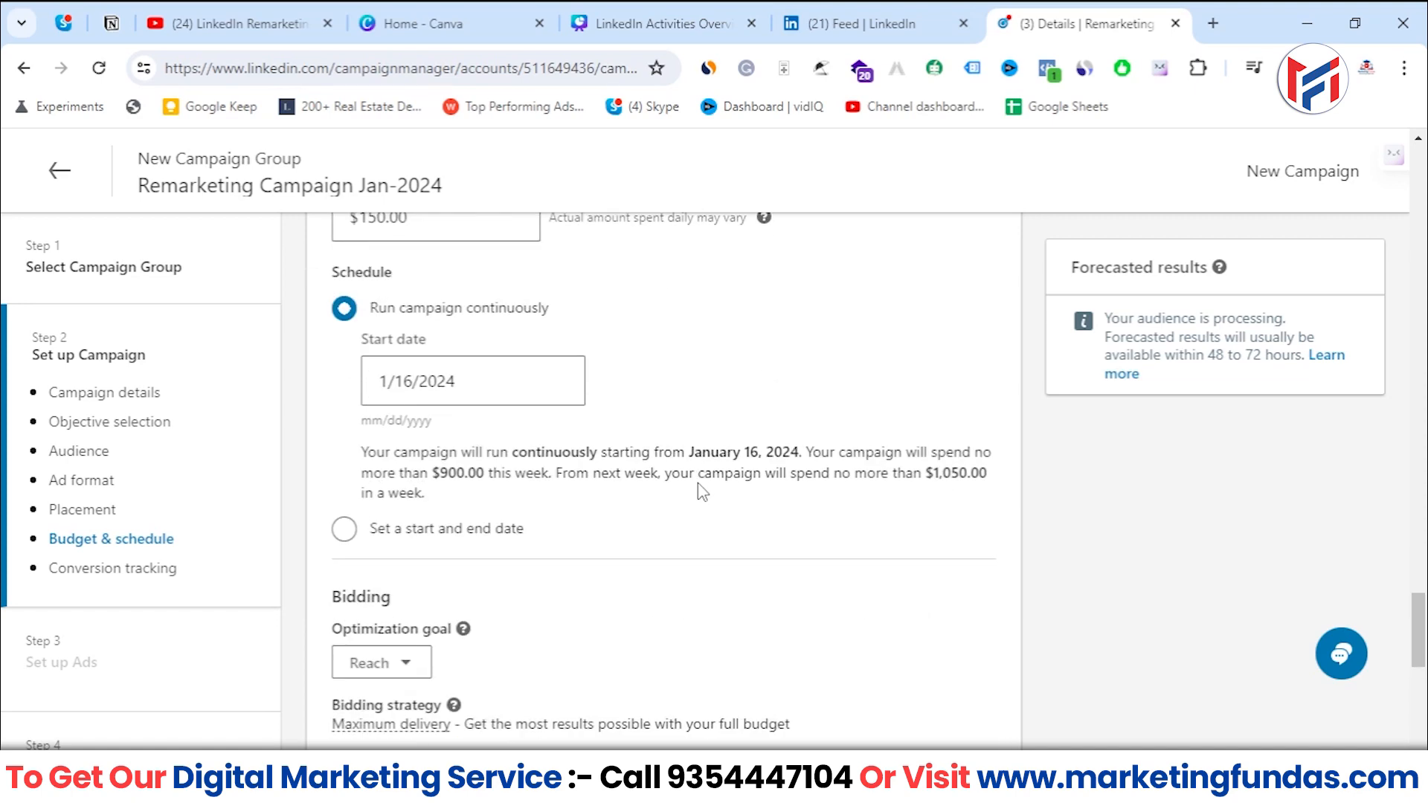
scroll(698, 484, down, 3)
click(409, 456)
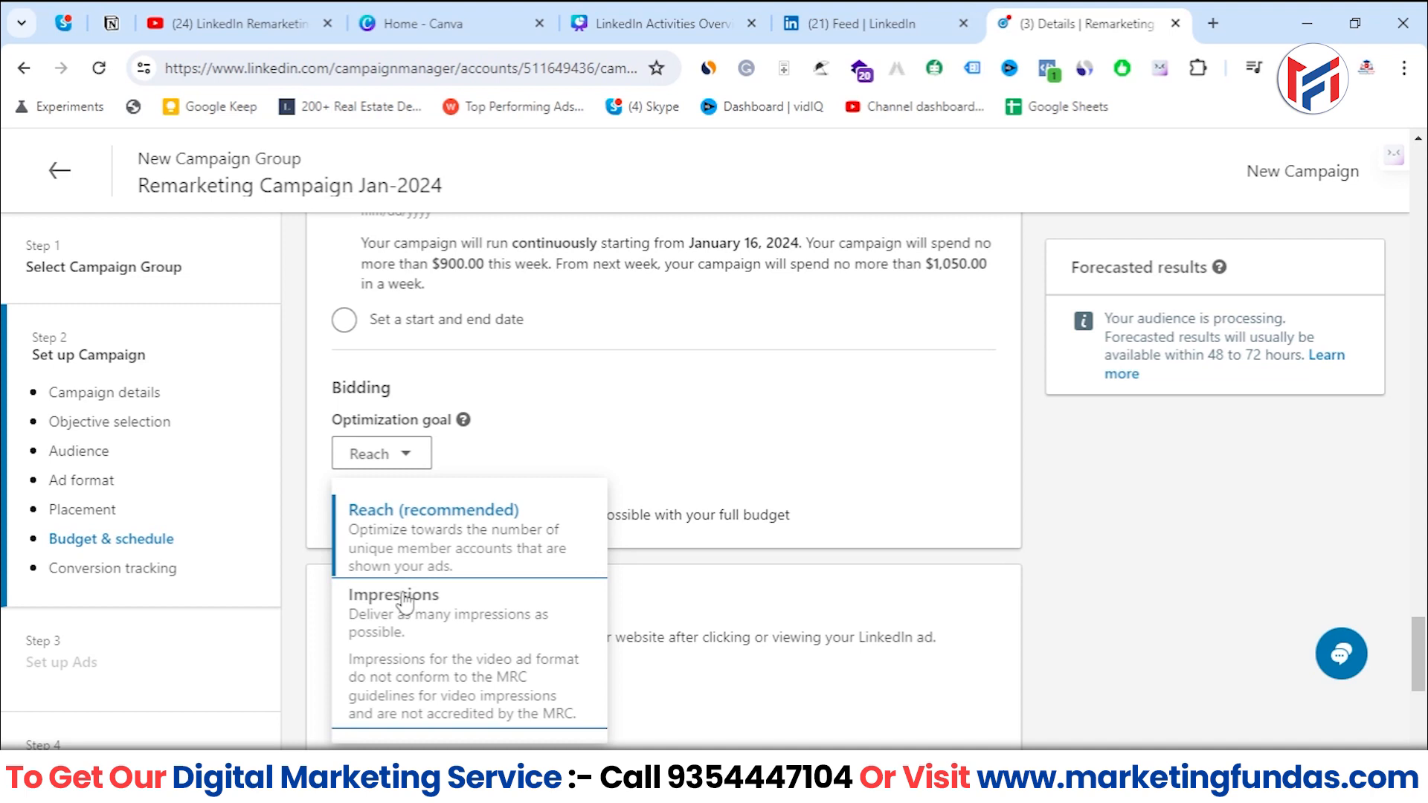
click(732, 455)
Examine the Conversion tracking section and look back over the ad format, placement and budget settings.
scroll(446, 508, down, 1)
scroll(446, 507, down, 4)
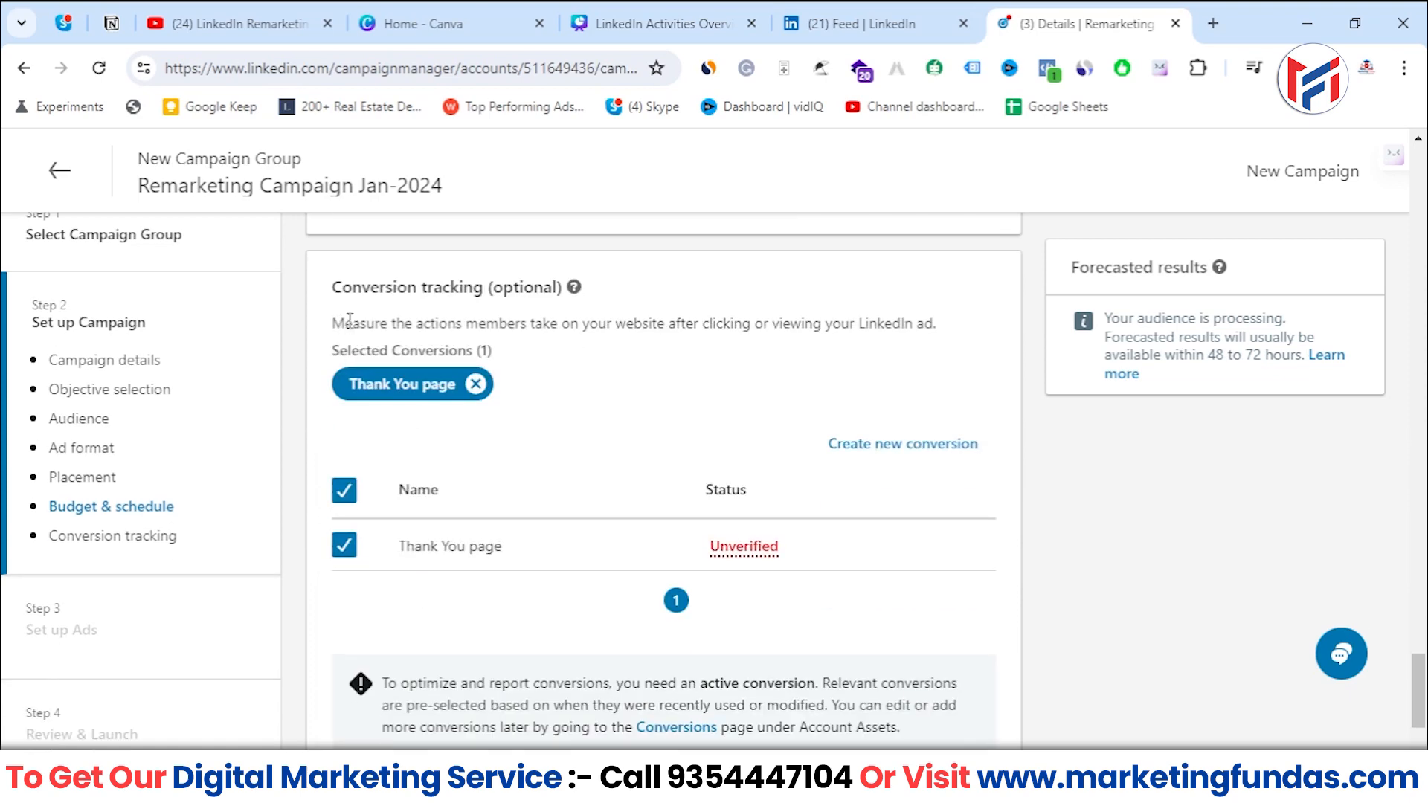
drag(330, 323, 468, 313)
triple_click(457, 288)
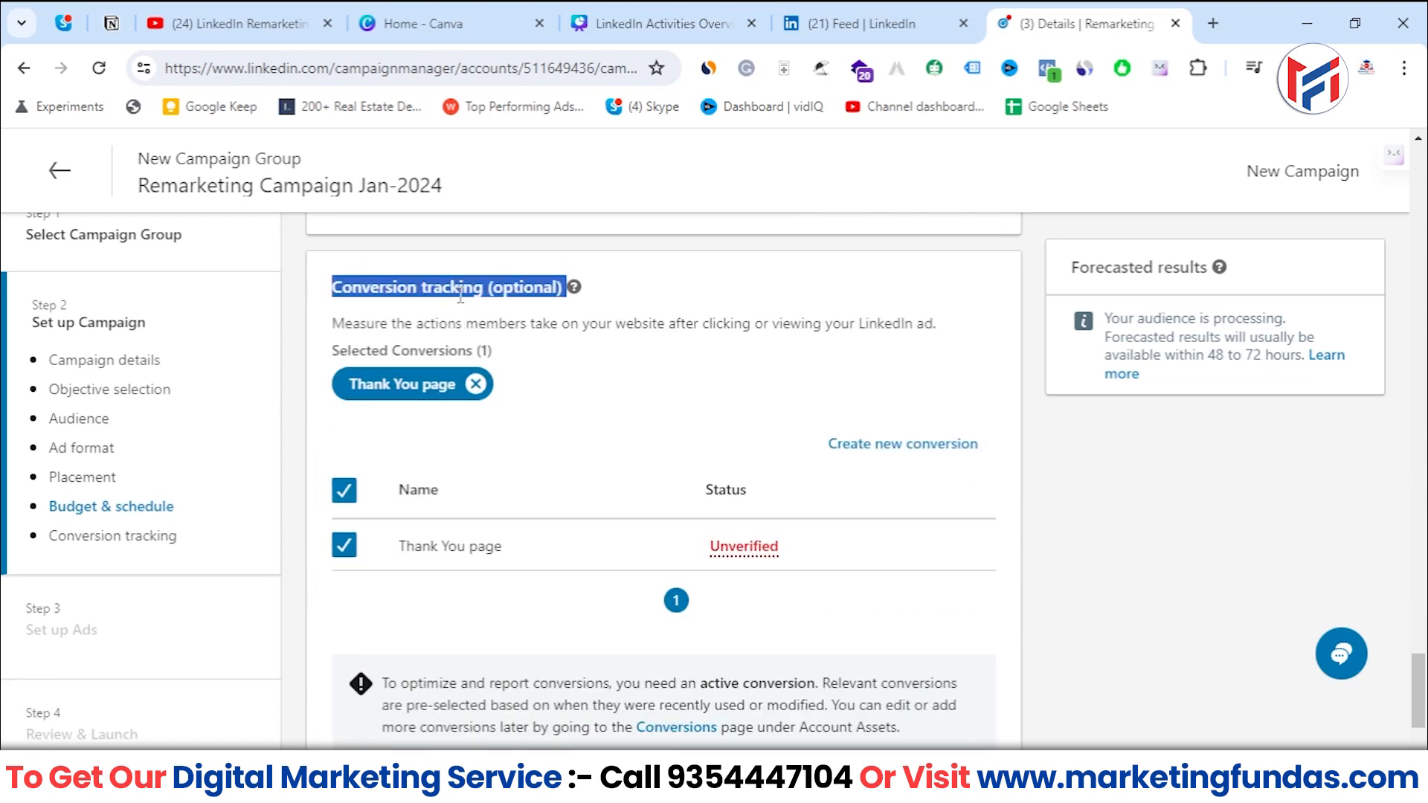
scroll(485, 389, up, 1)
scroll(484, 389, up, 2)
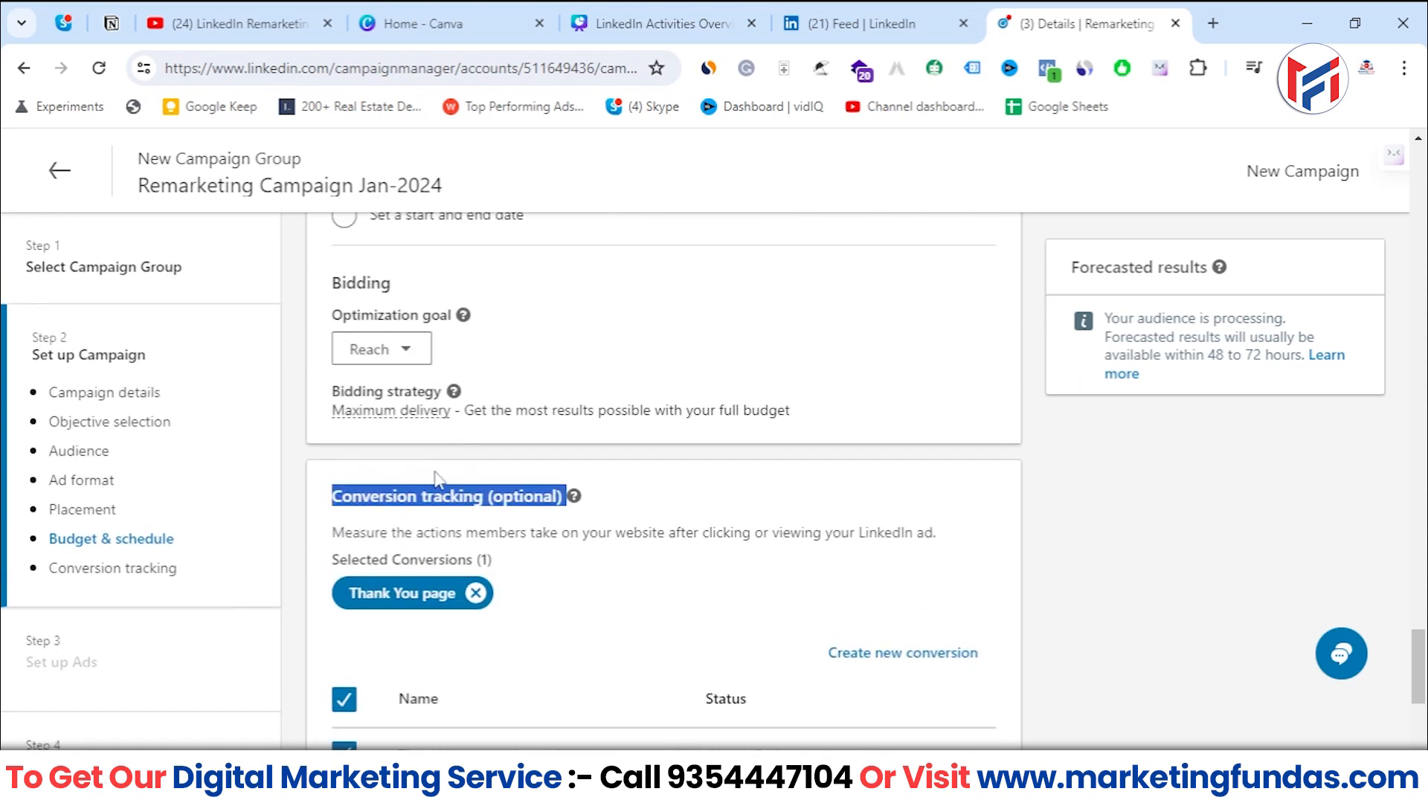
scroll(525, 503, up, 15)
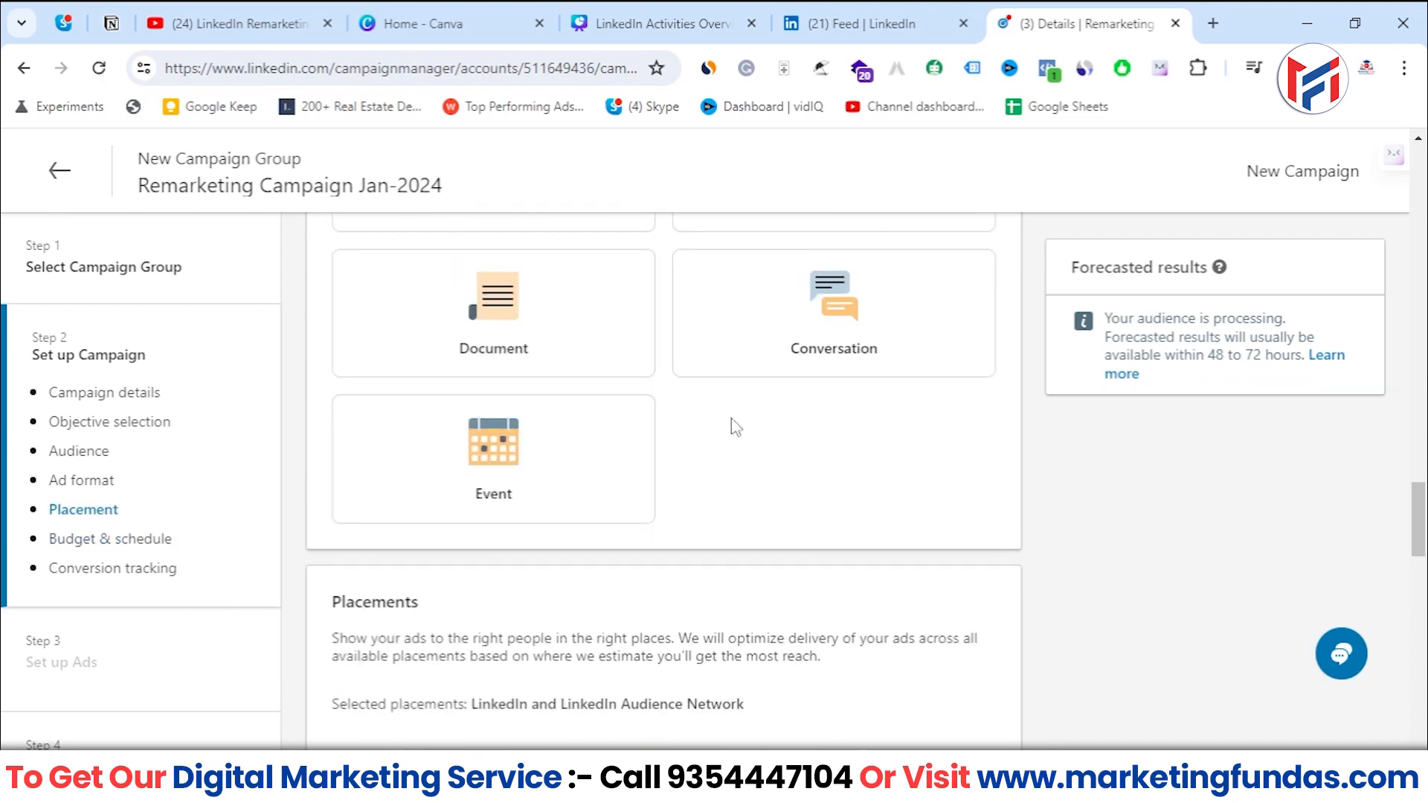
scroll(770, 480, down, 10)
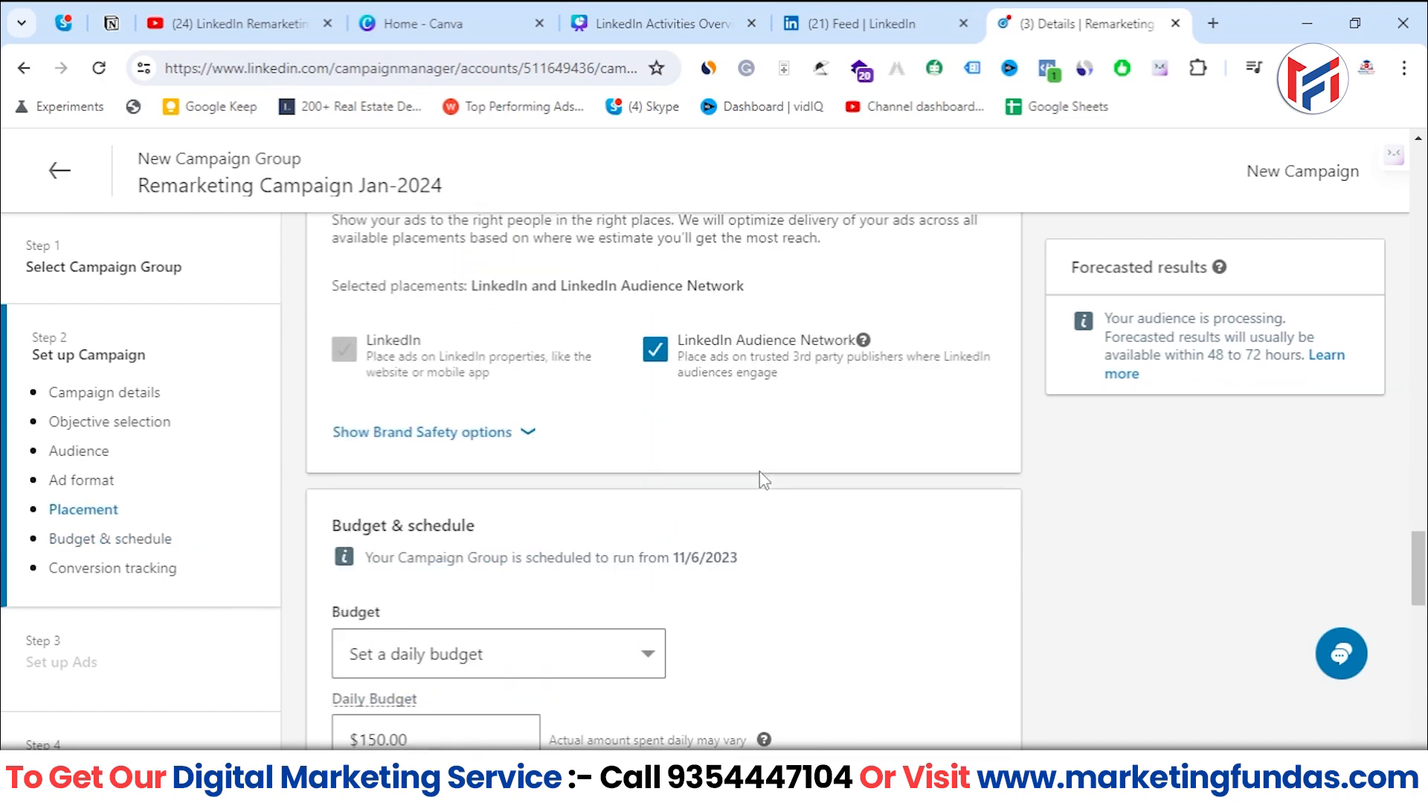
scroll(764, 480, down, 4)
scroll(518, 498, down, 3)
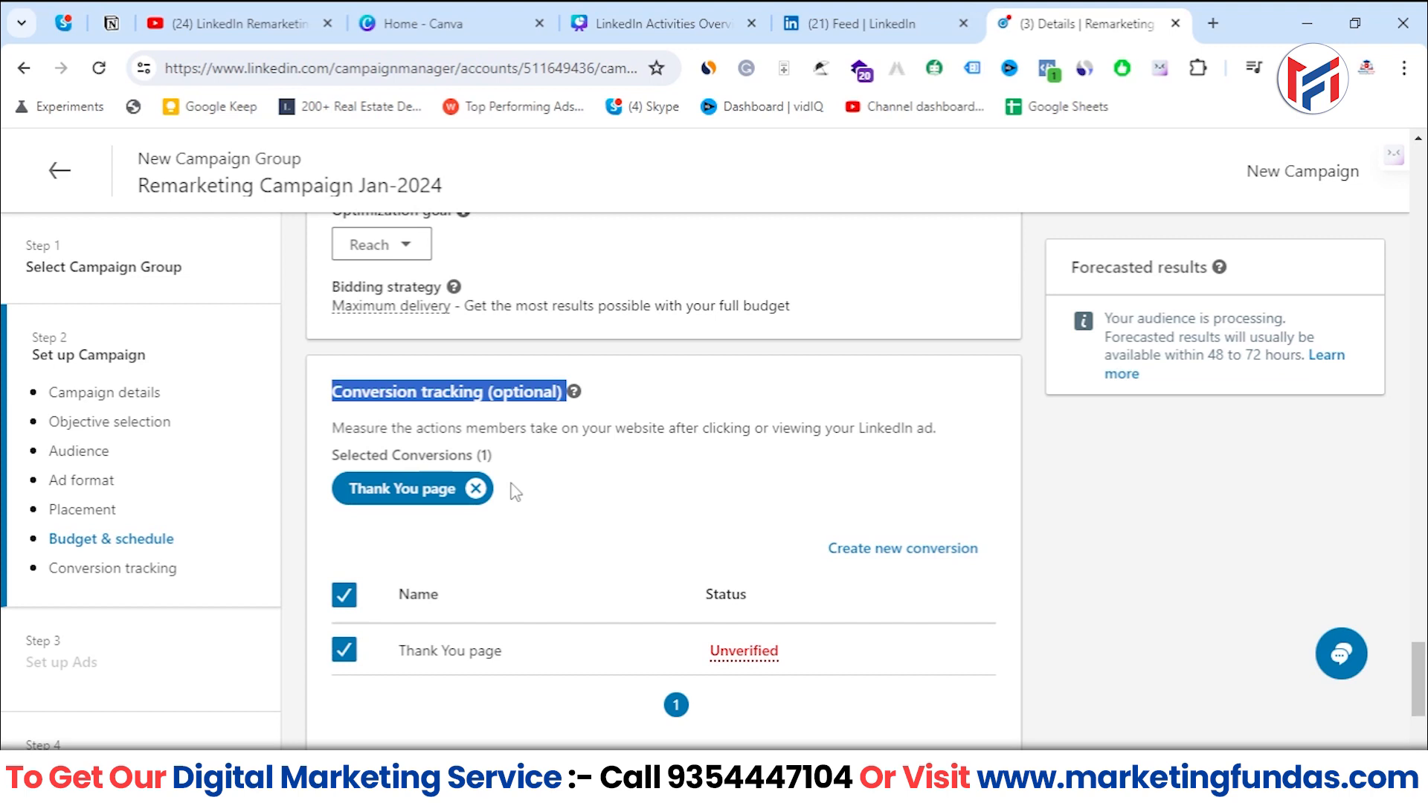
Remove the Thank You page conversion from the campaign's conversion tracking.
click(515, 493)
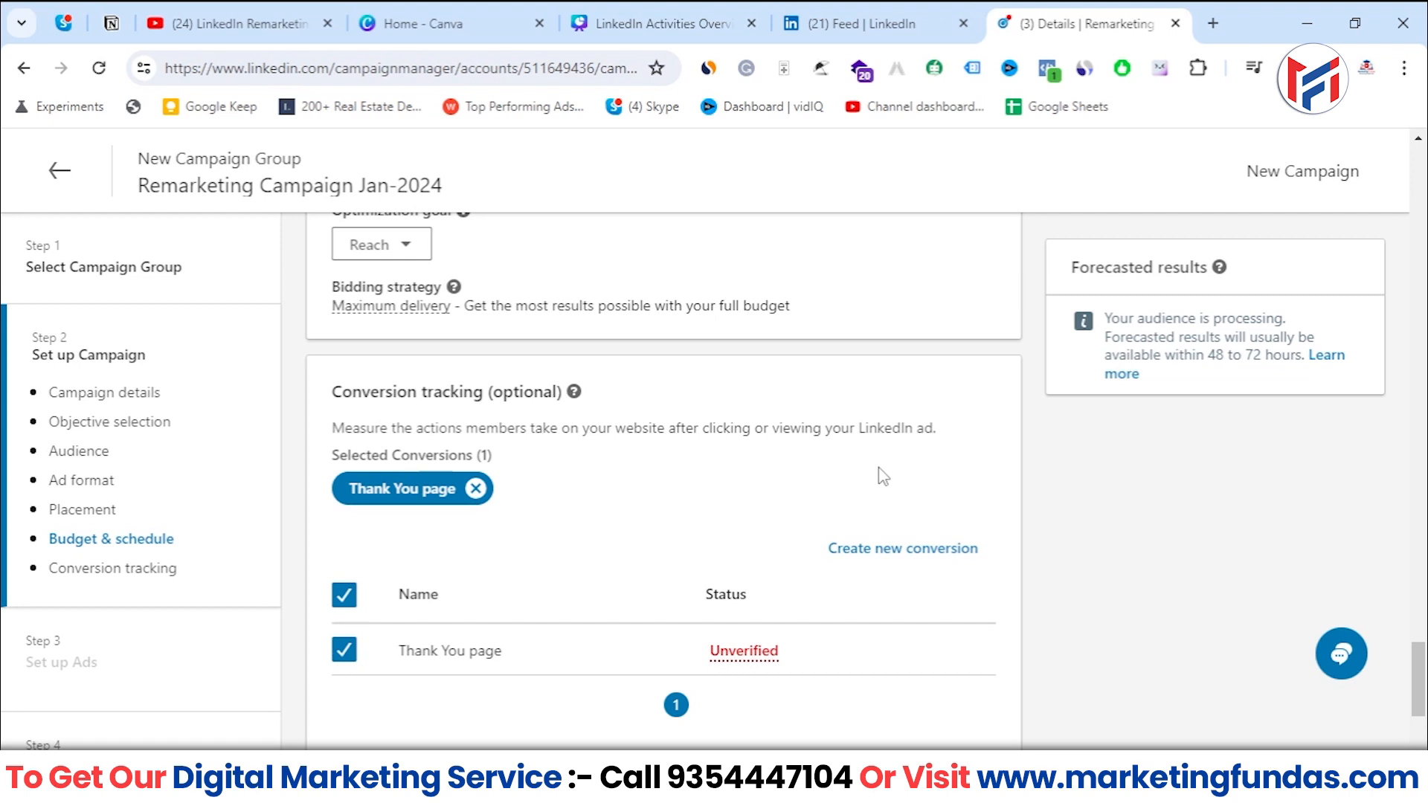
triple_click(373, 386)
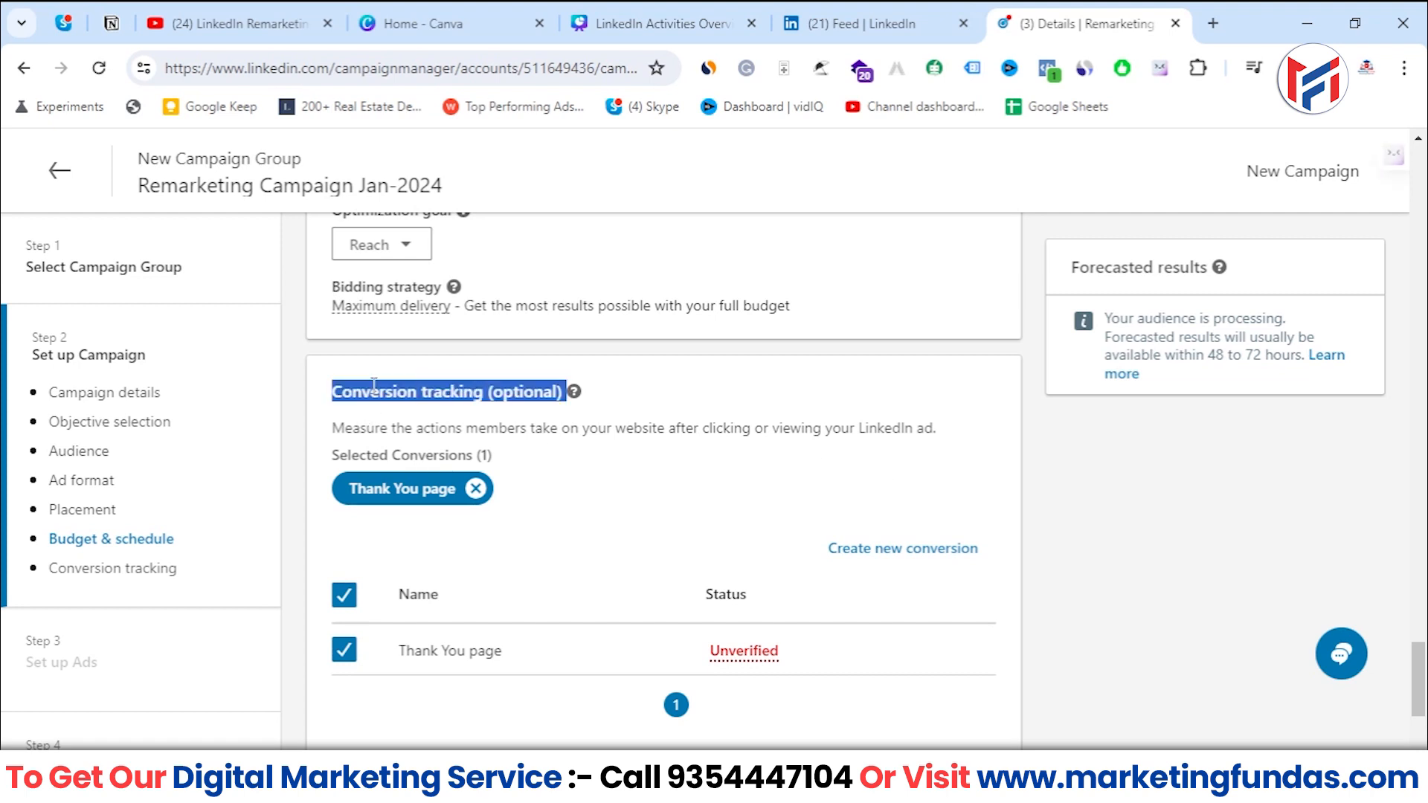
click(477, 489)
scroll(1056, 570, up, 1)
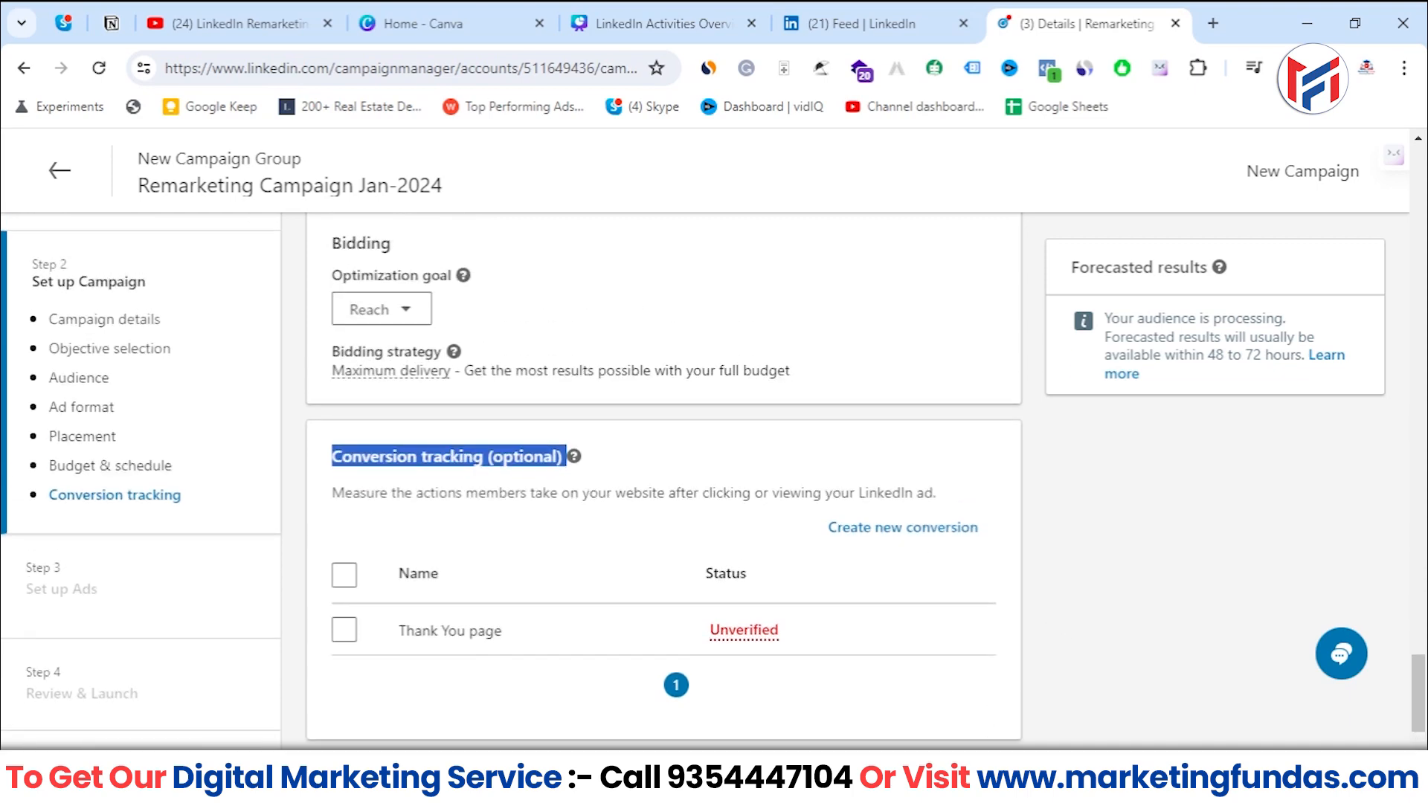
Save the campaign settings, confirming the fixed objective and ad format, and continue to the ad setup step.
scroll(1008, 679, down, 2)
click(985, 668)
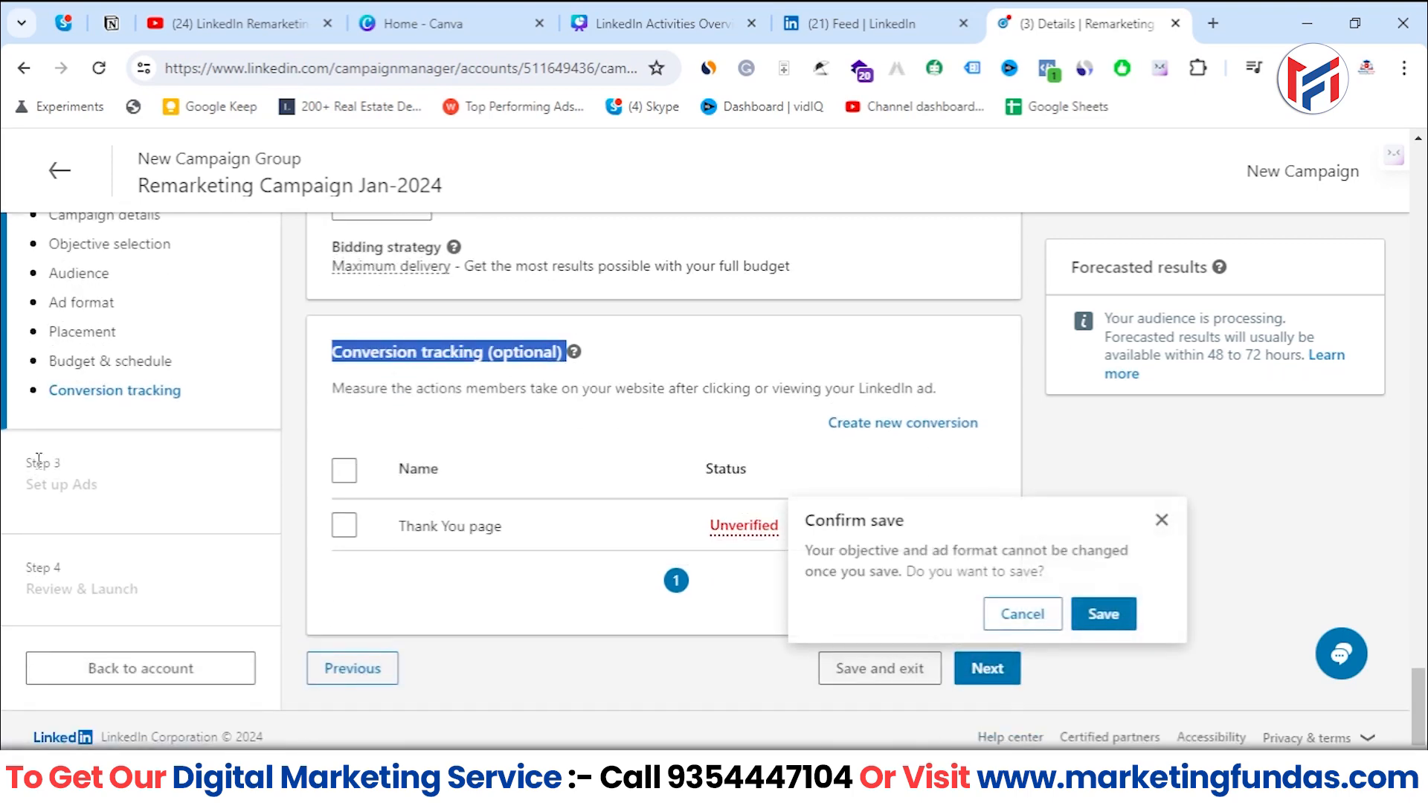
click(1107, 621)
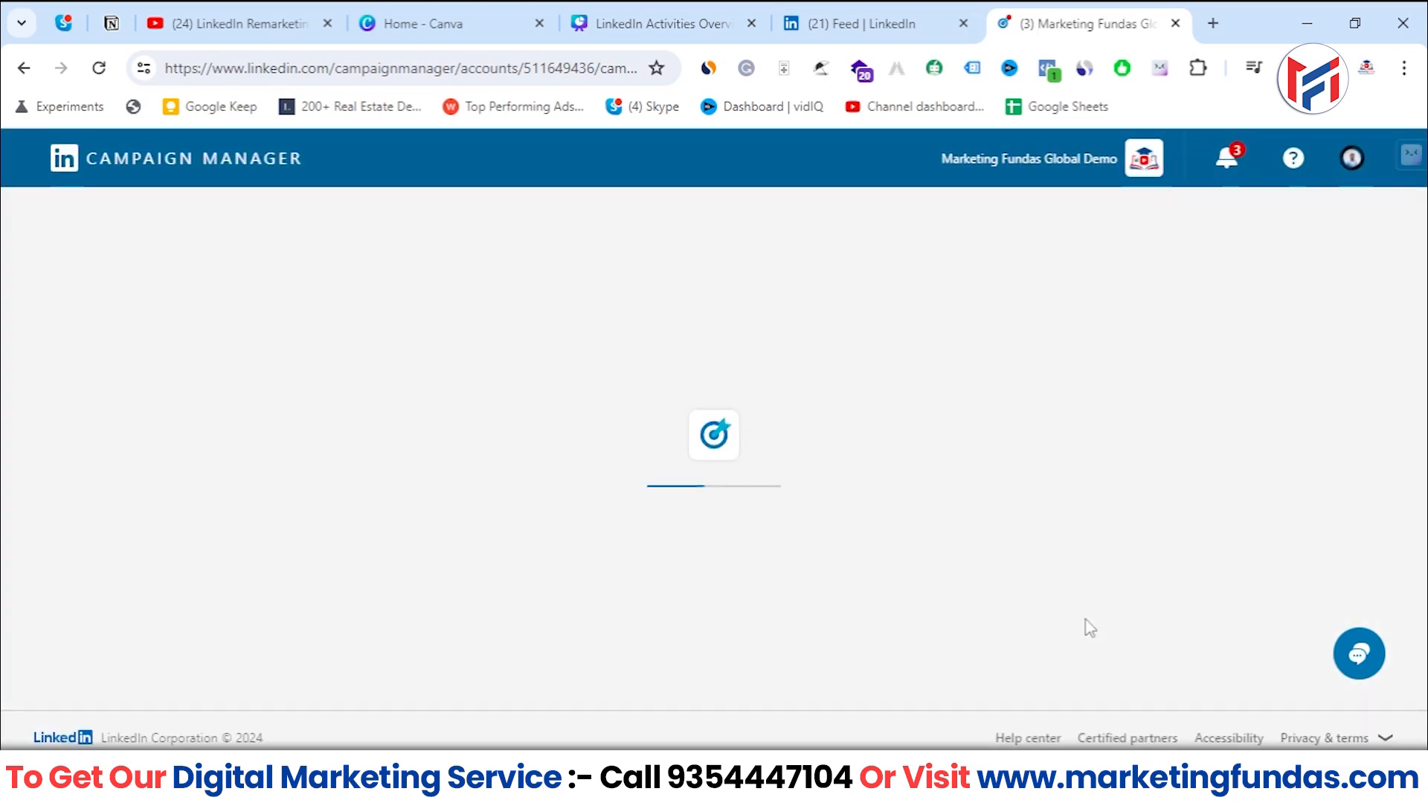
scroll(805, 595, down, 3)
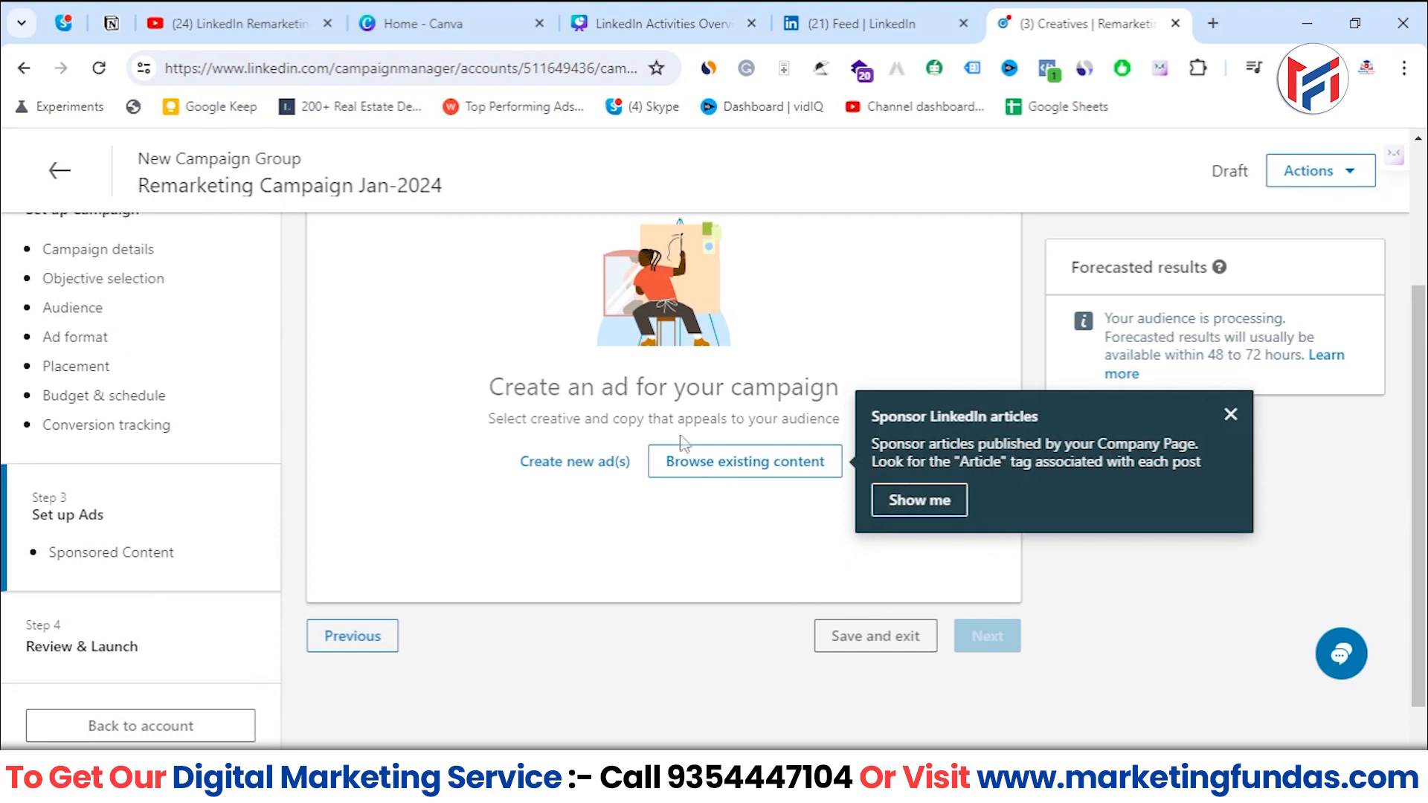
Dismiss the sponsored articles tip and start creating a new ad for the campaign.
click(1231, 414)
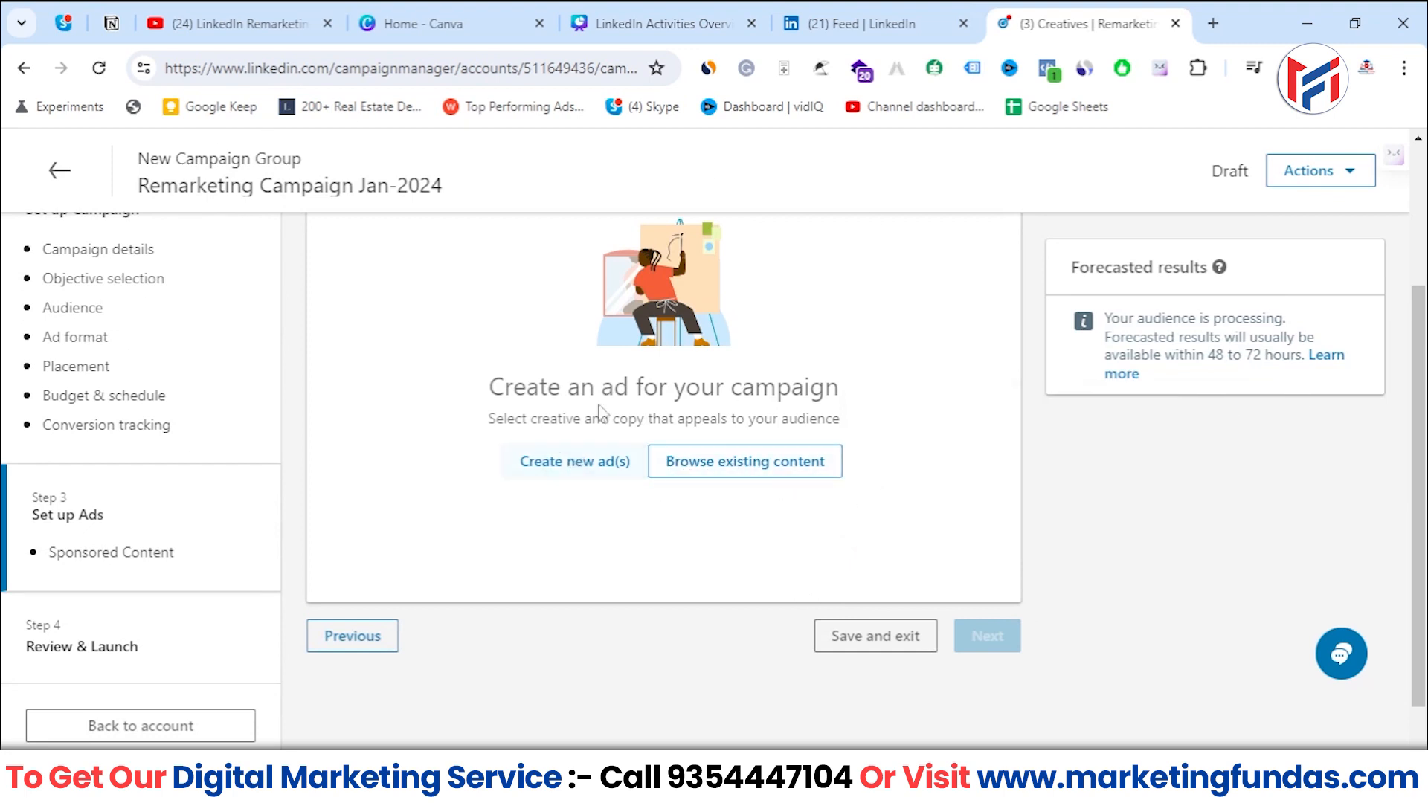
triple_click(617, 385)
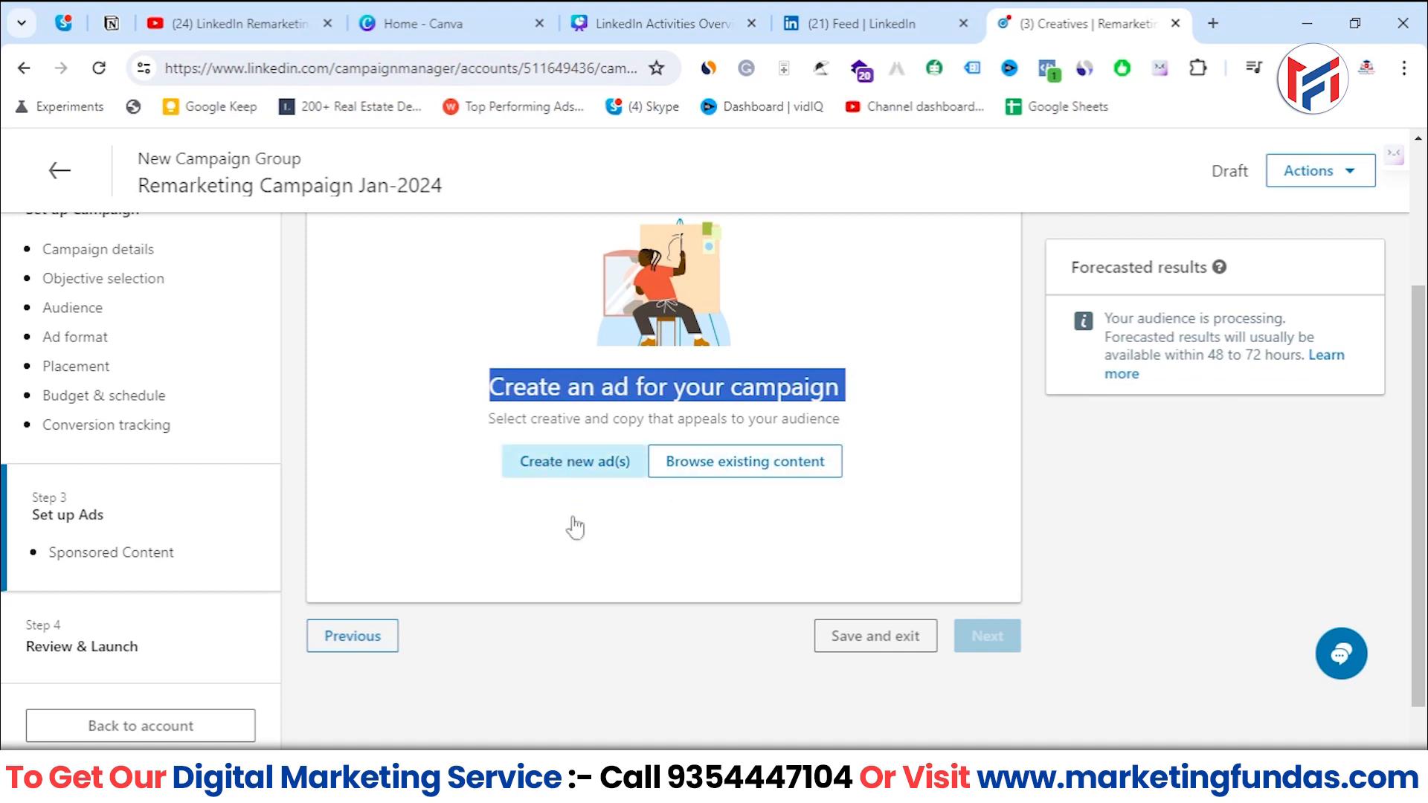
click(587, 465)
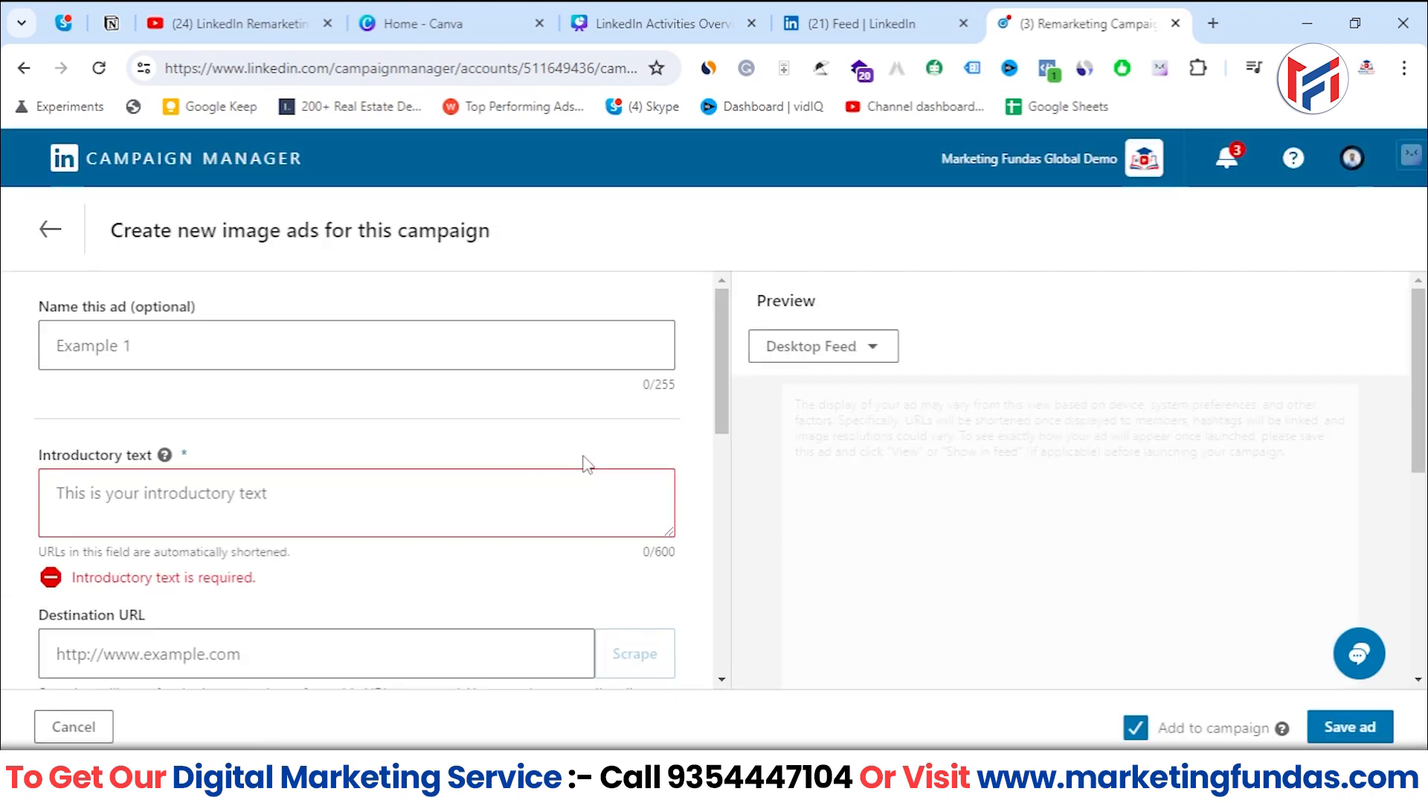
Name the new image ad "Retargeting Ad 1".
click(258, 358)
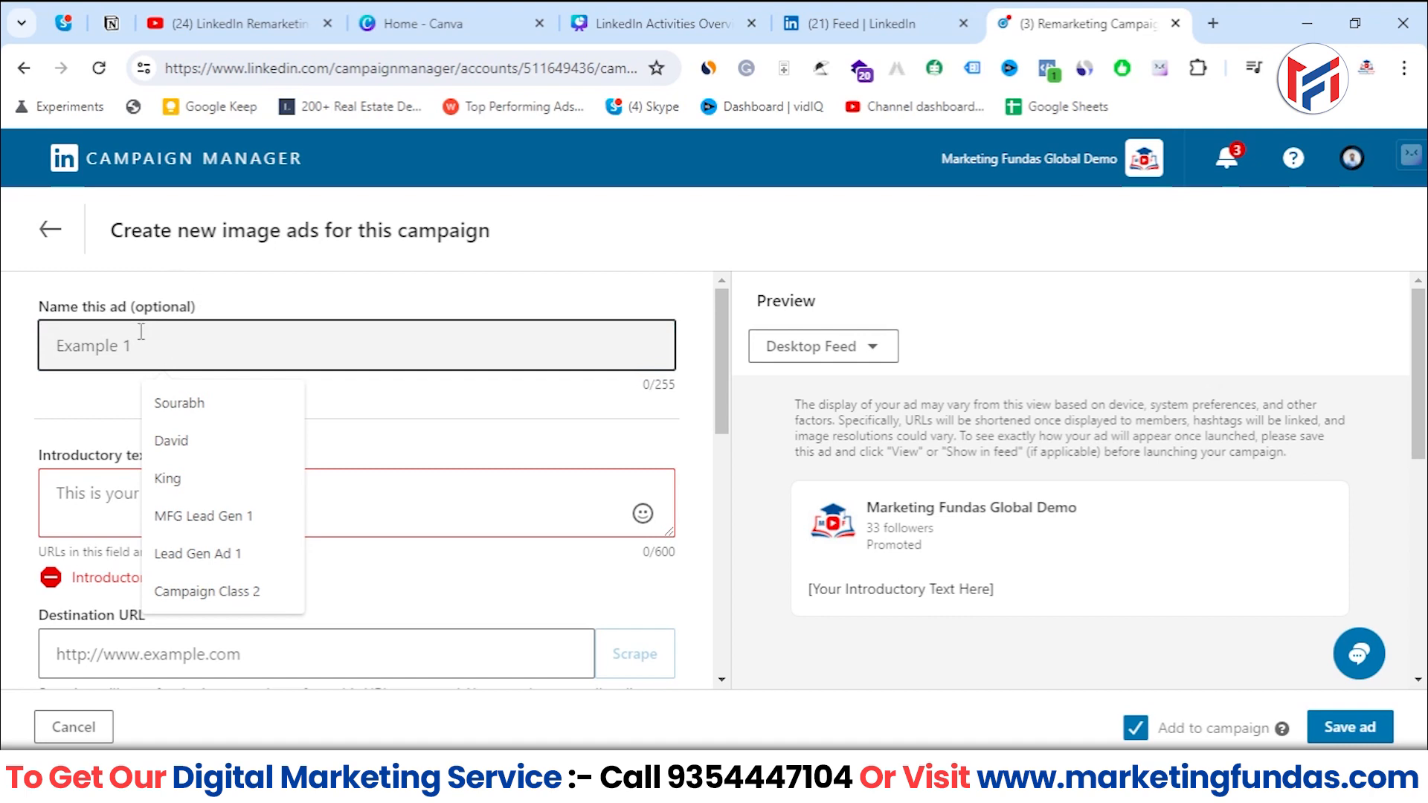
text(Ad )
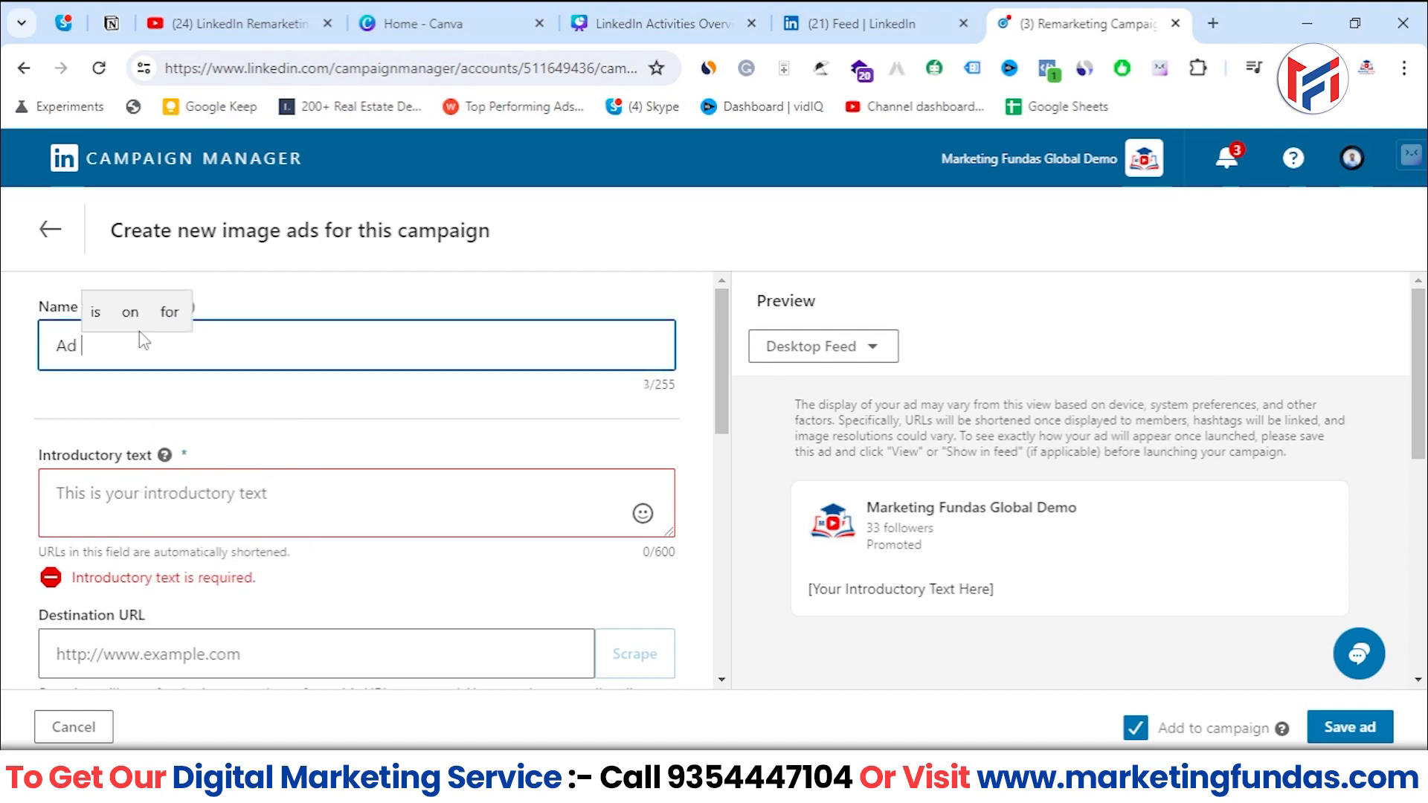
text(1)
key(Home)
text(Re)
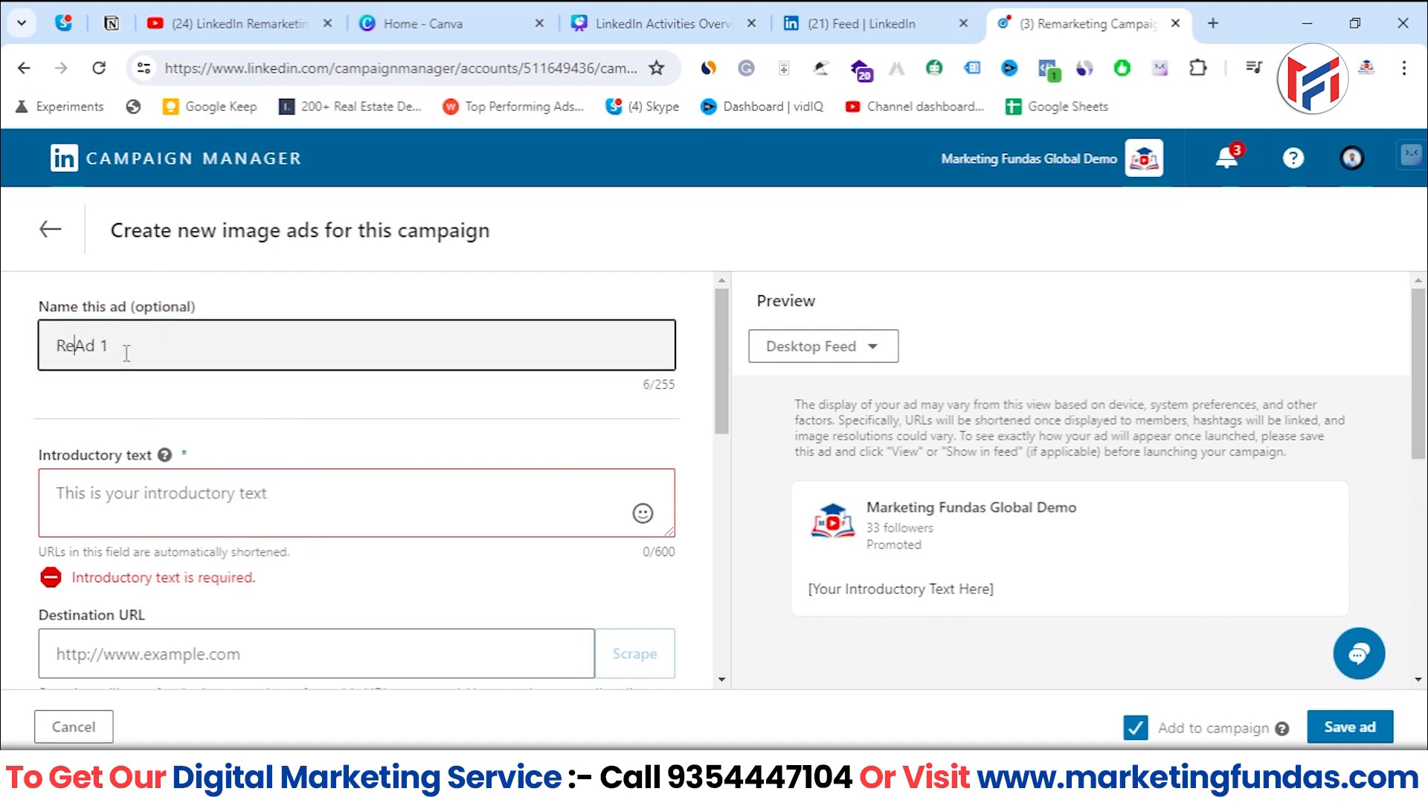
click(126, 353)
text(t)
click(74, 354)
text(targeting)
click(218, 482)
text(Demo D)
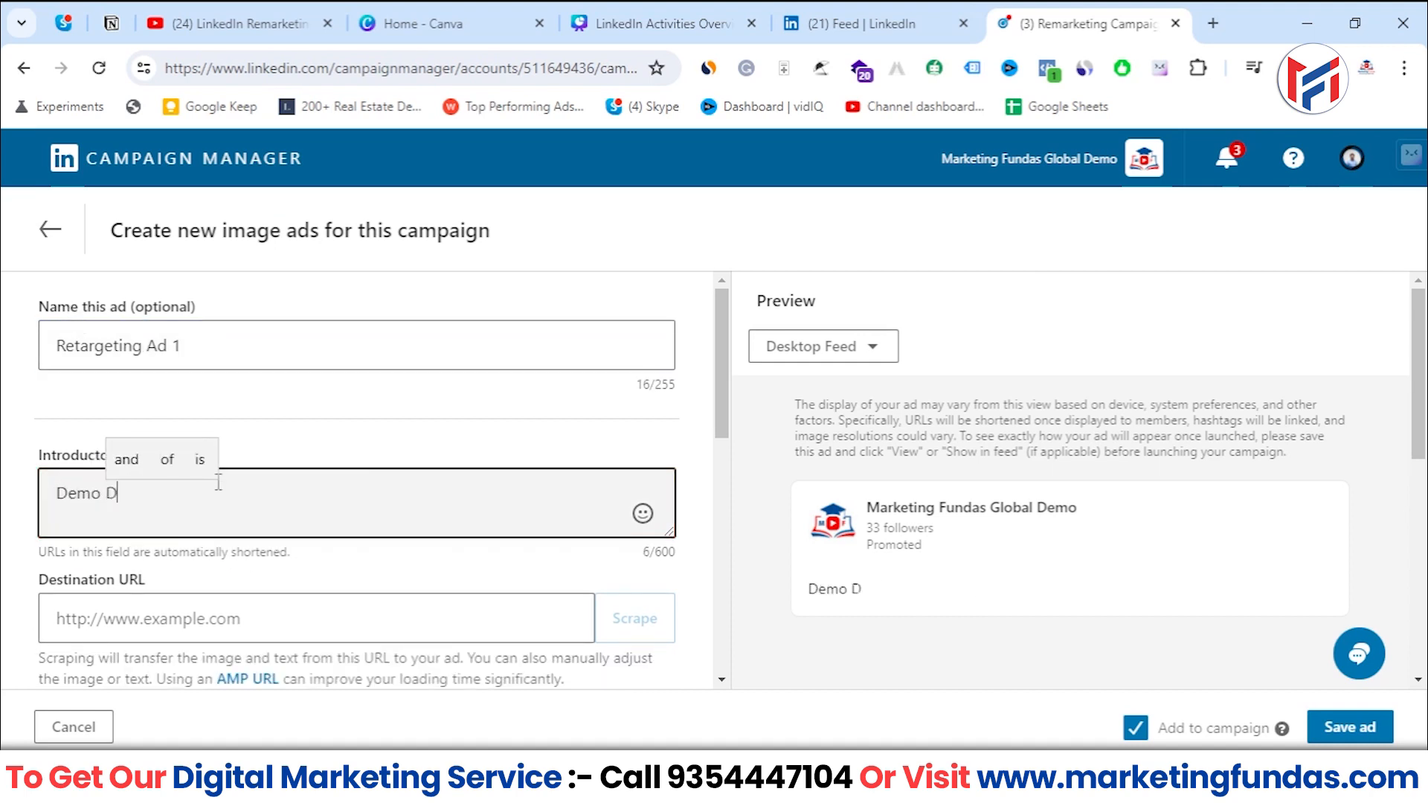
text(emo Demo)
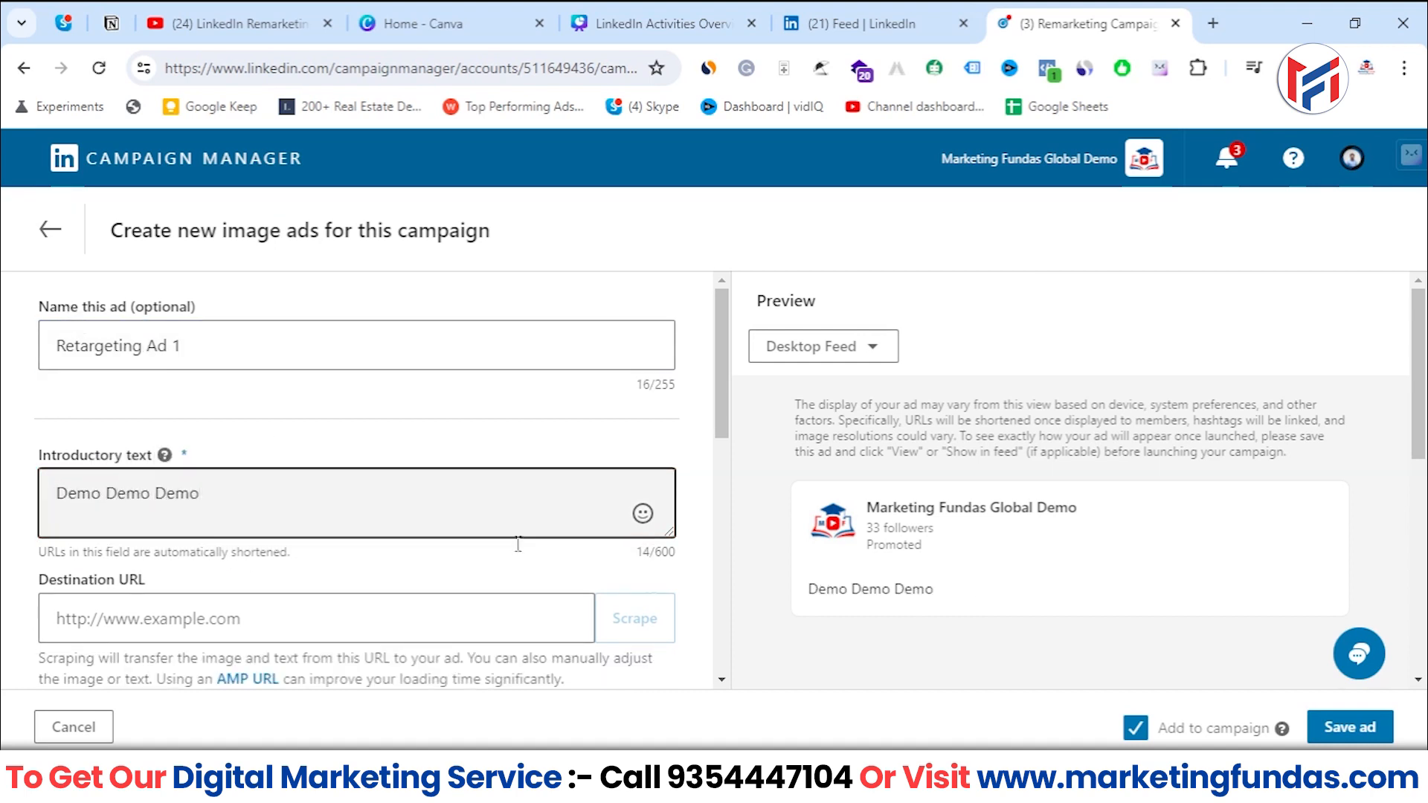
scroll(281, 541, down, 2)
scroll(281, 541, down, 1)
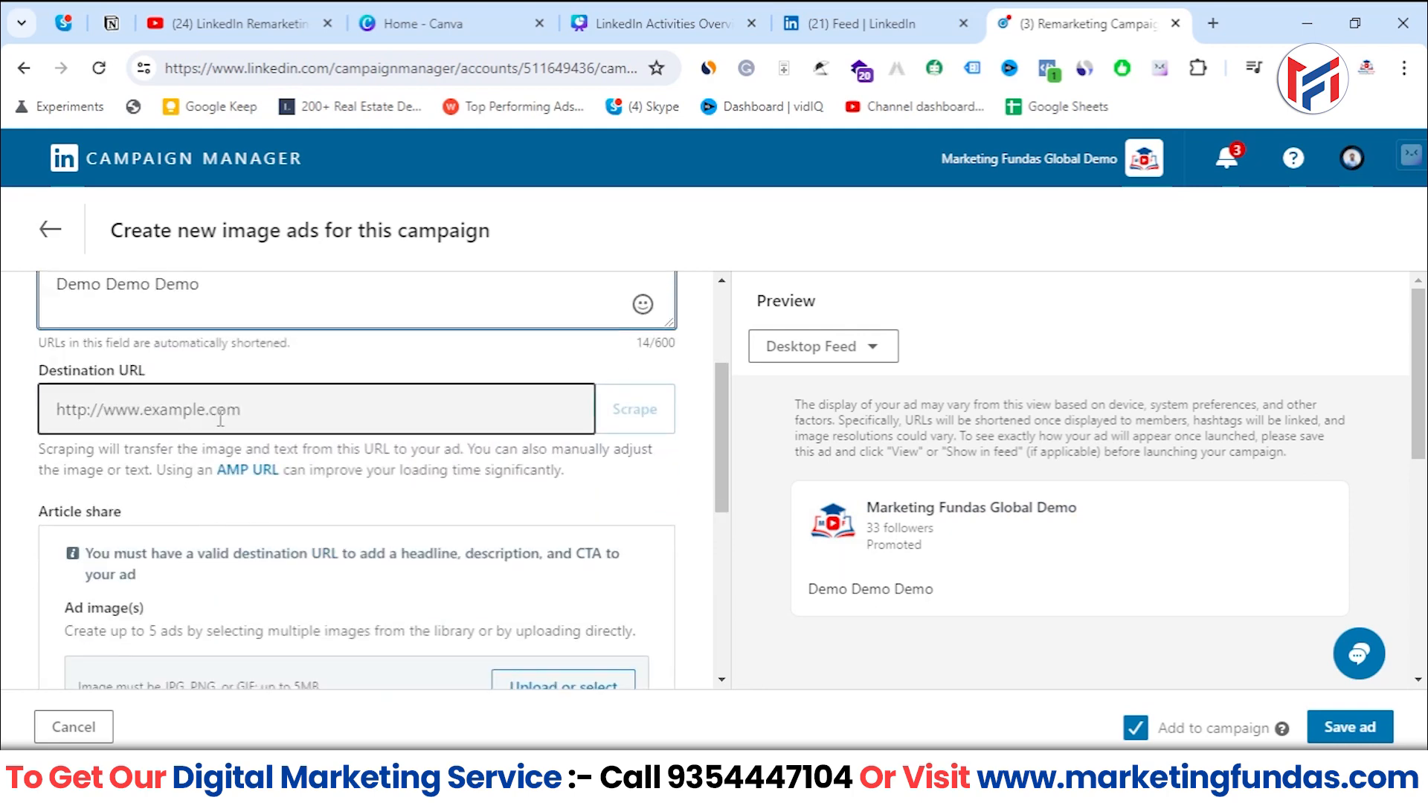
click(395, 404)
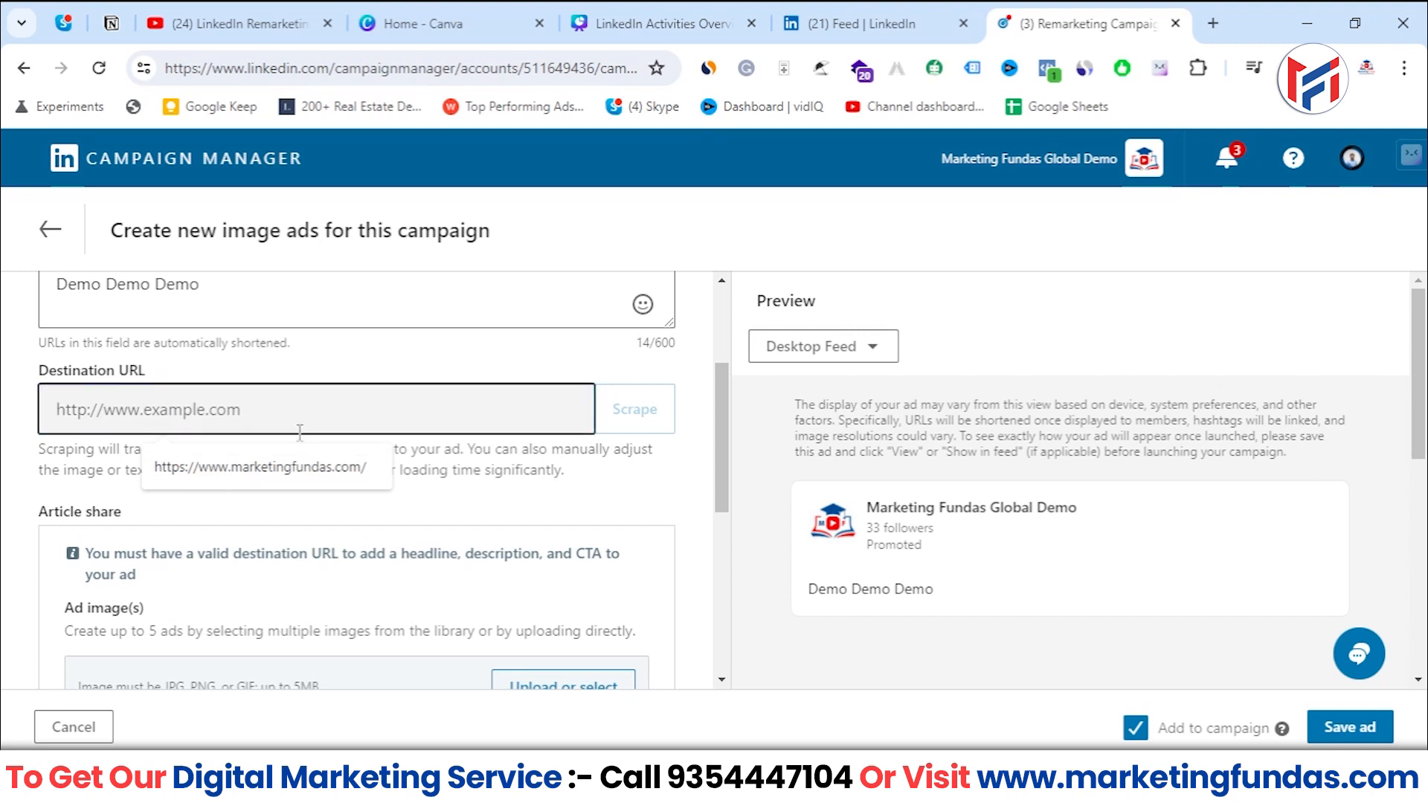
click(264, 467)
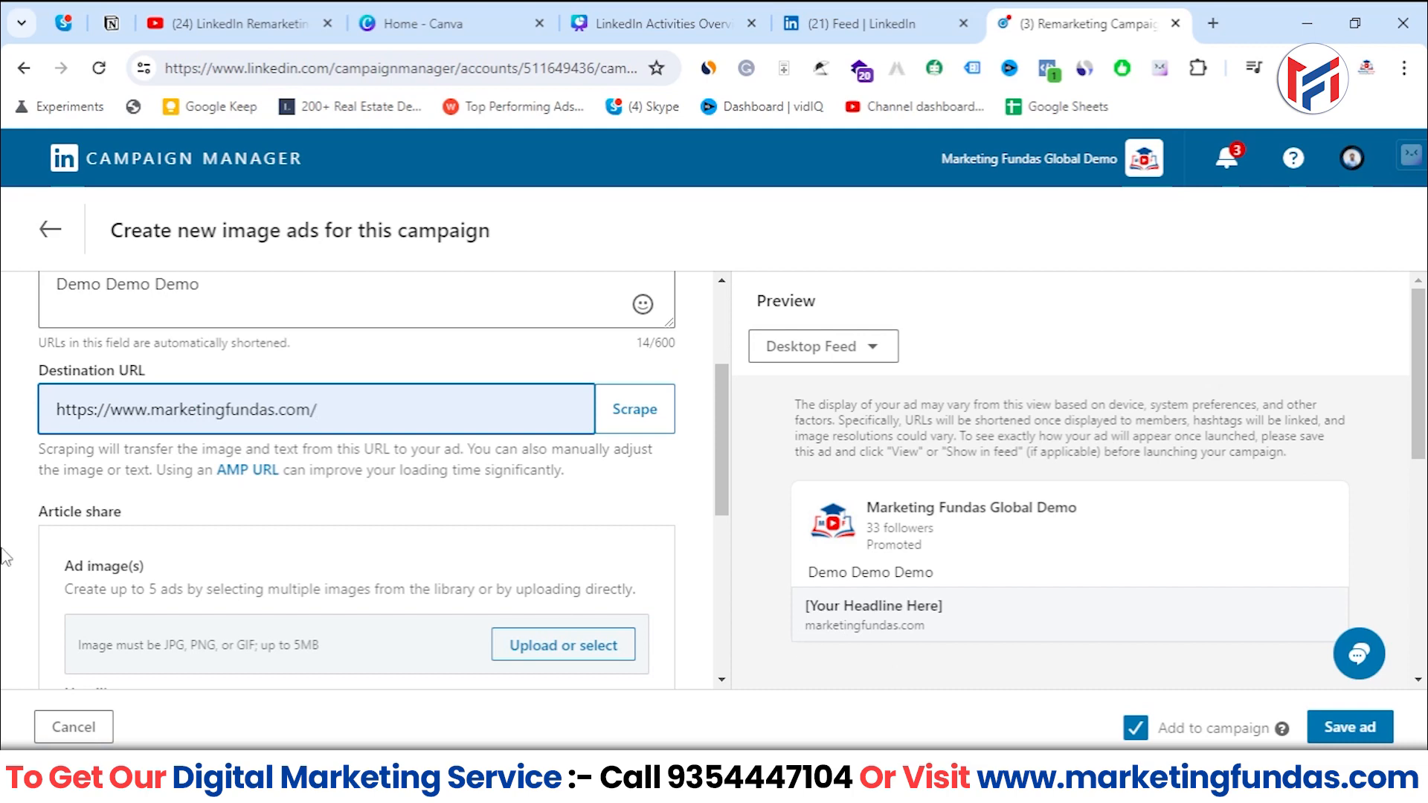
Deselect the other suggested library images and use only "Untitled design (6).jpg" as the ad image.
scroll(164, 552, down, 2)
scroll(123, 532, down, 2)
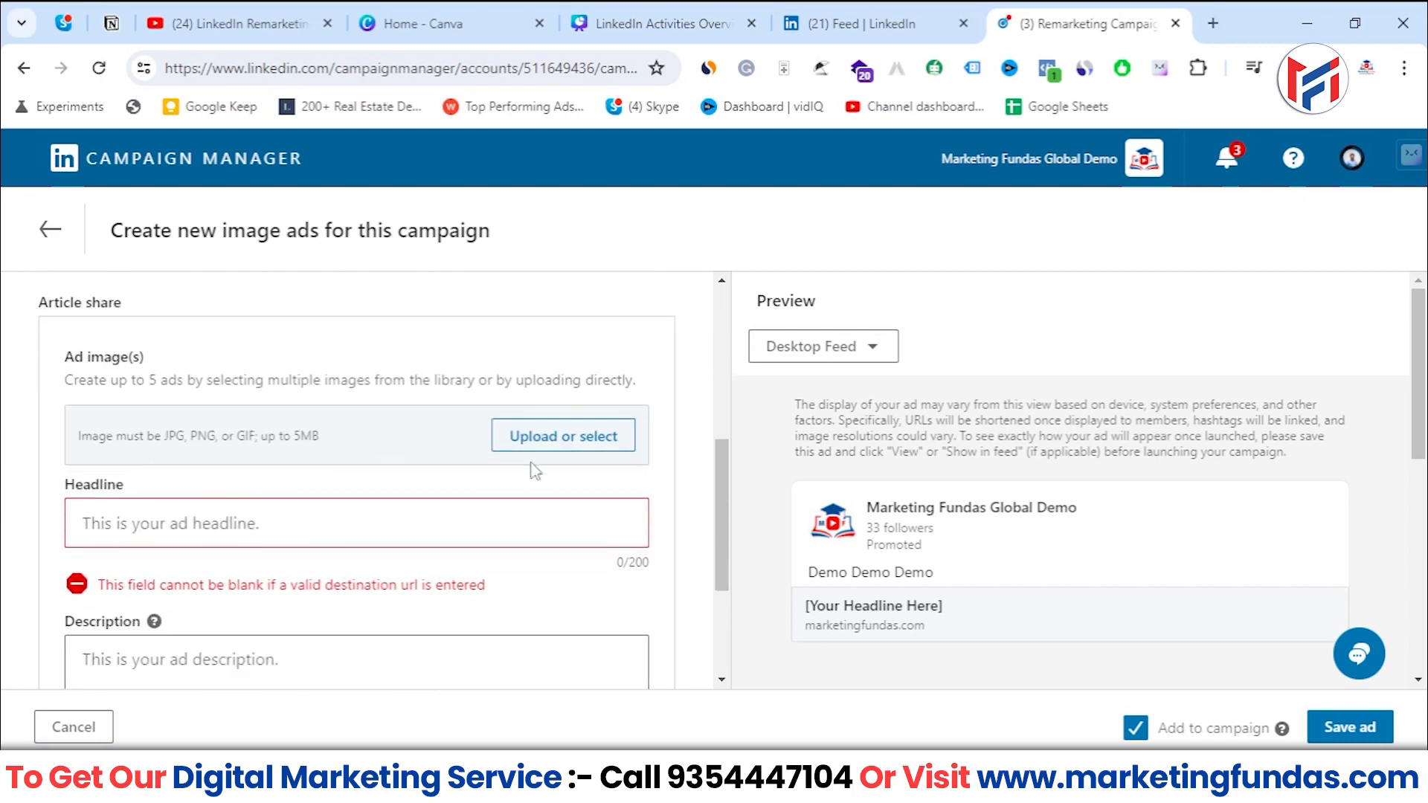
click(531, 442)
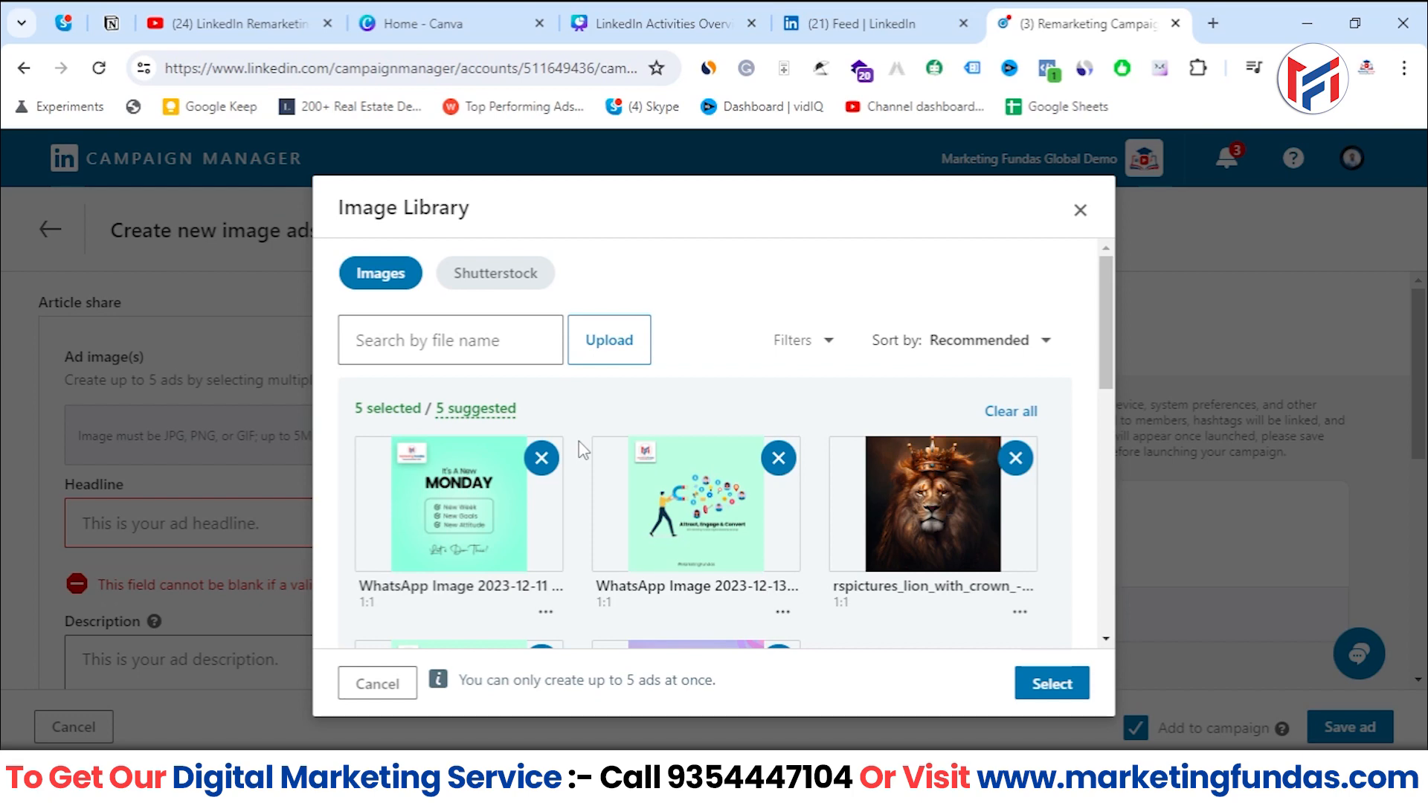
scroll(595, 462, down, 3)
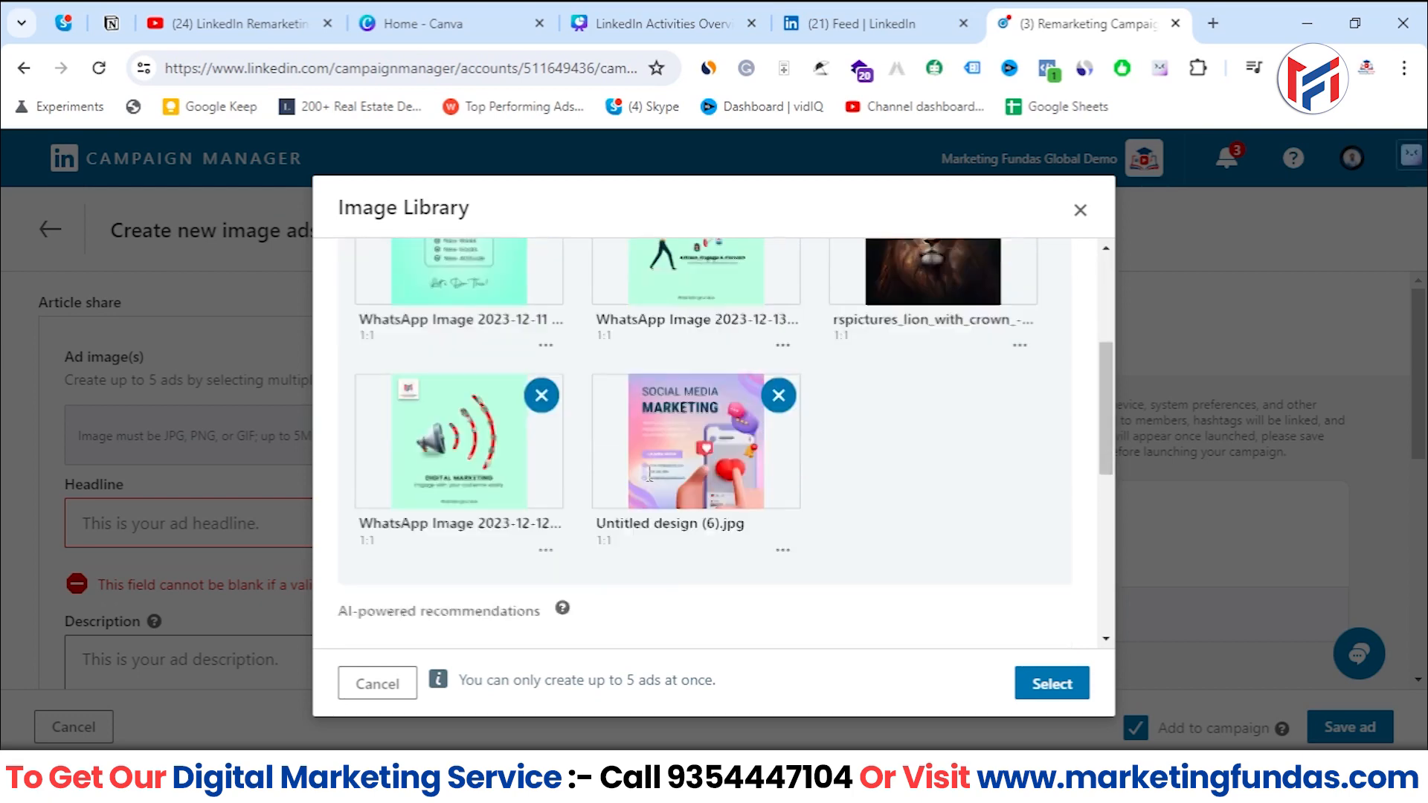
scroll(648, 473, up, 3)
scroll(816, 553, down, 3)
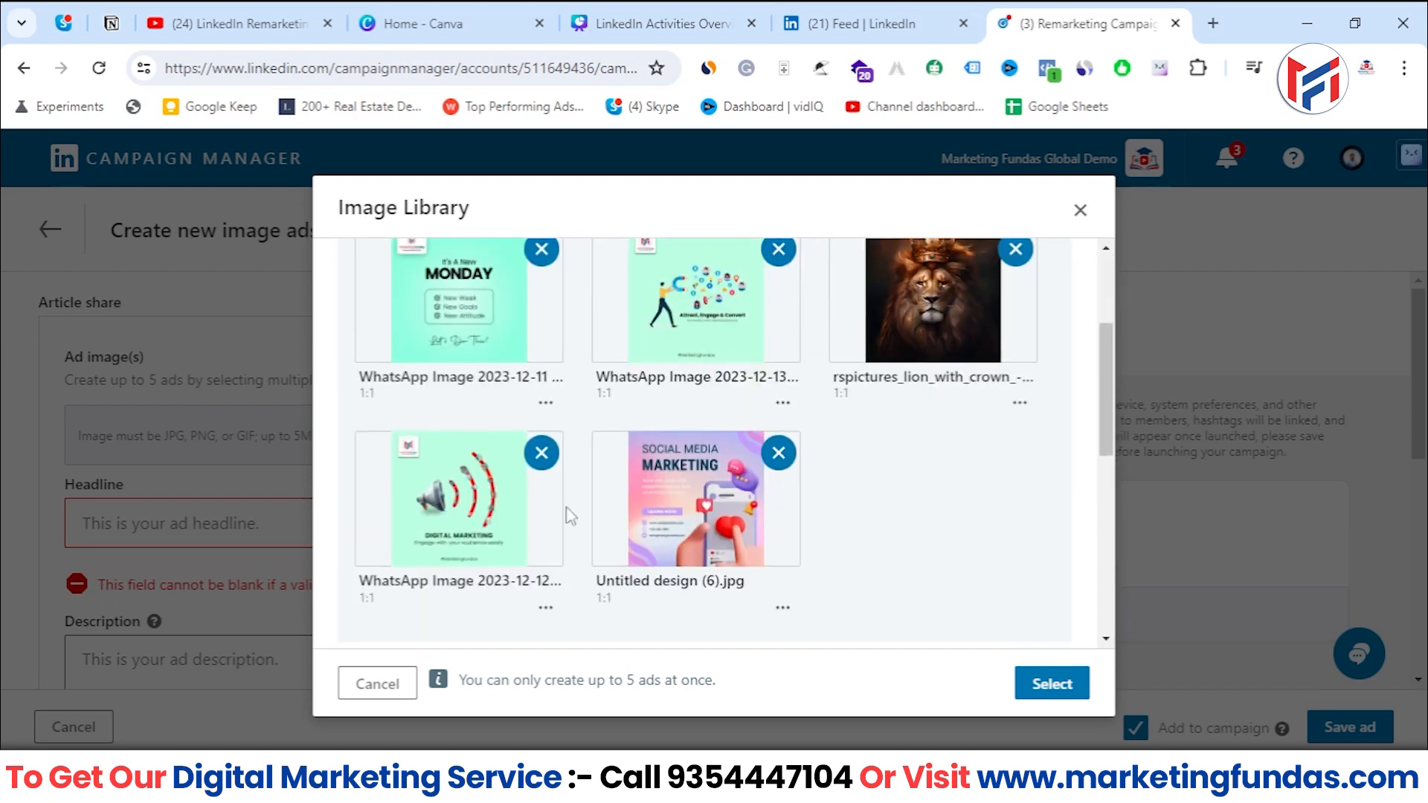
click(541, 454)
click(543, 253)
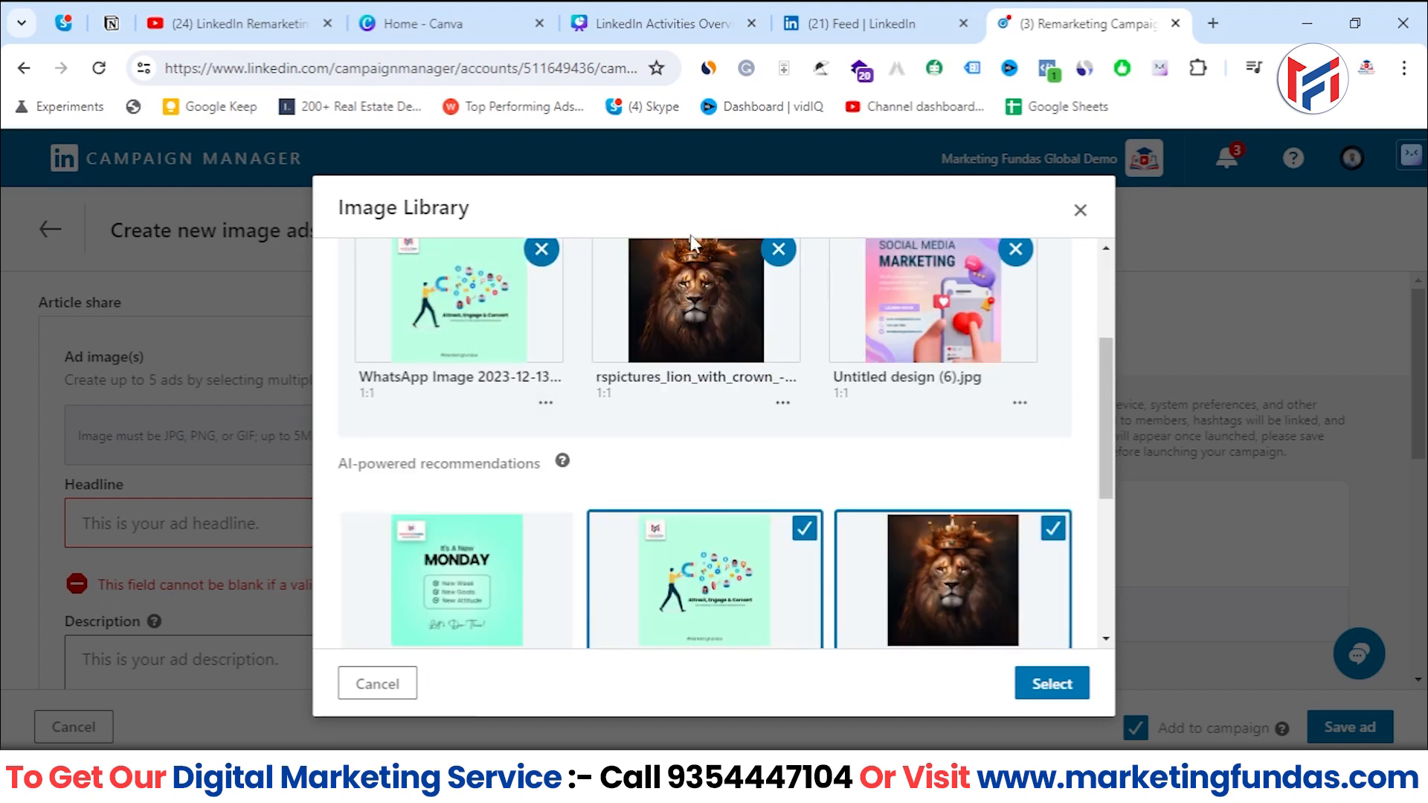
click(781, 251)
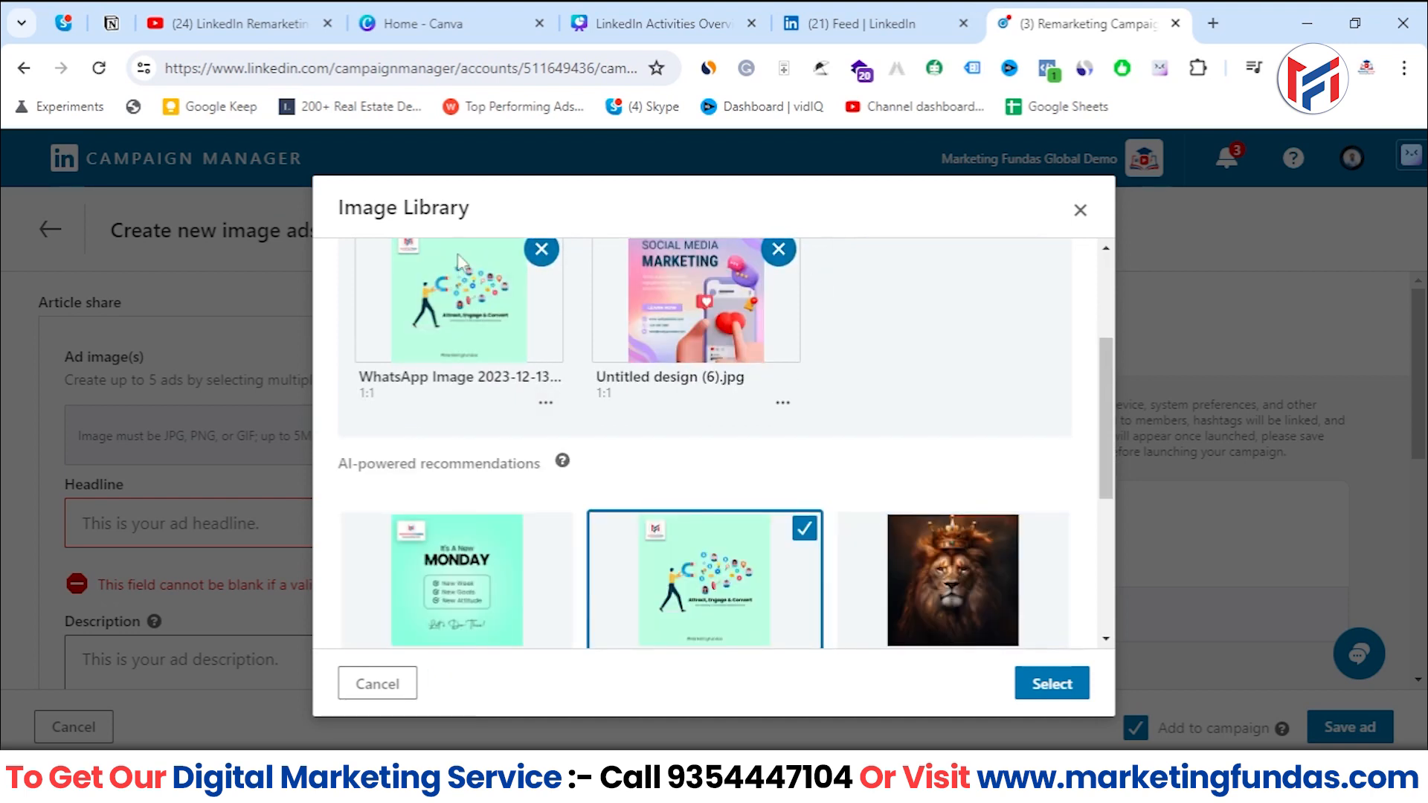
click(542, 250)
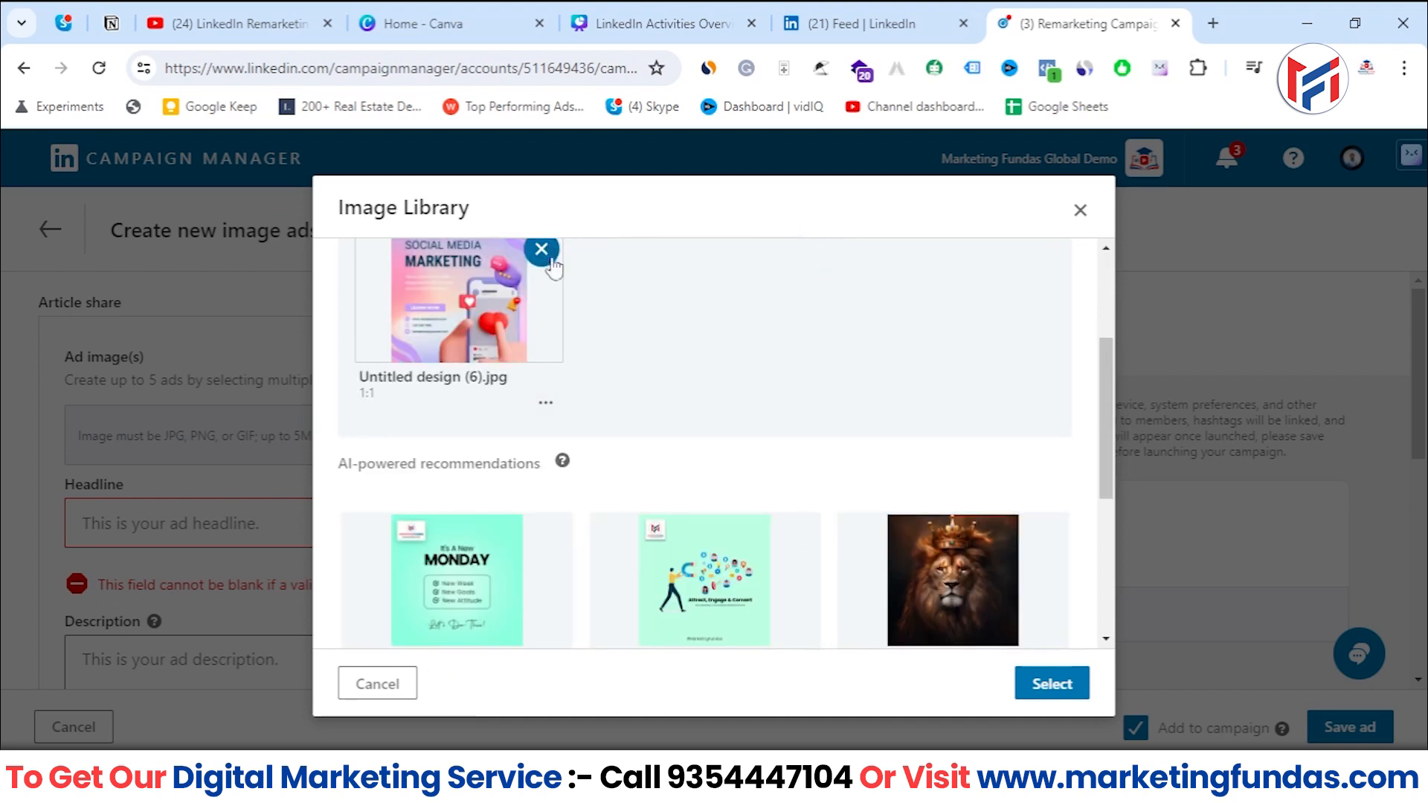
click(1066, 688)
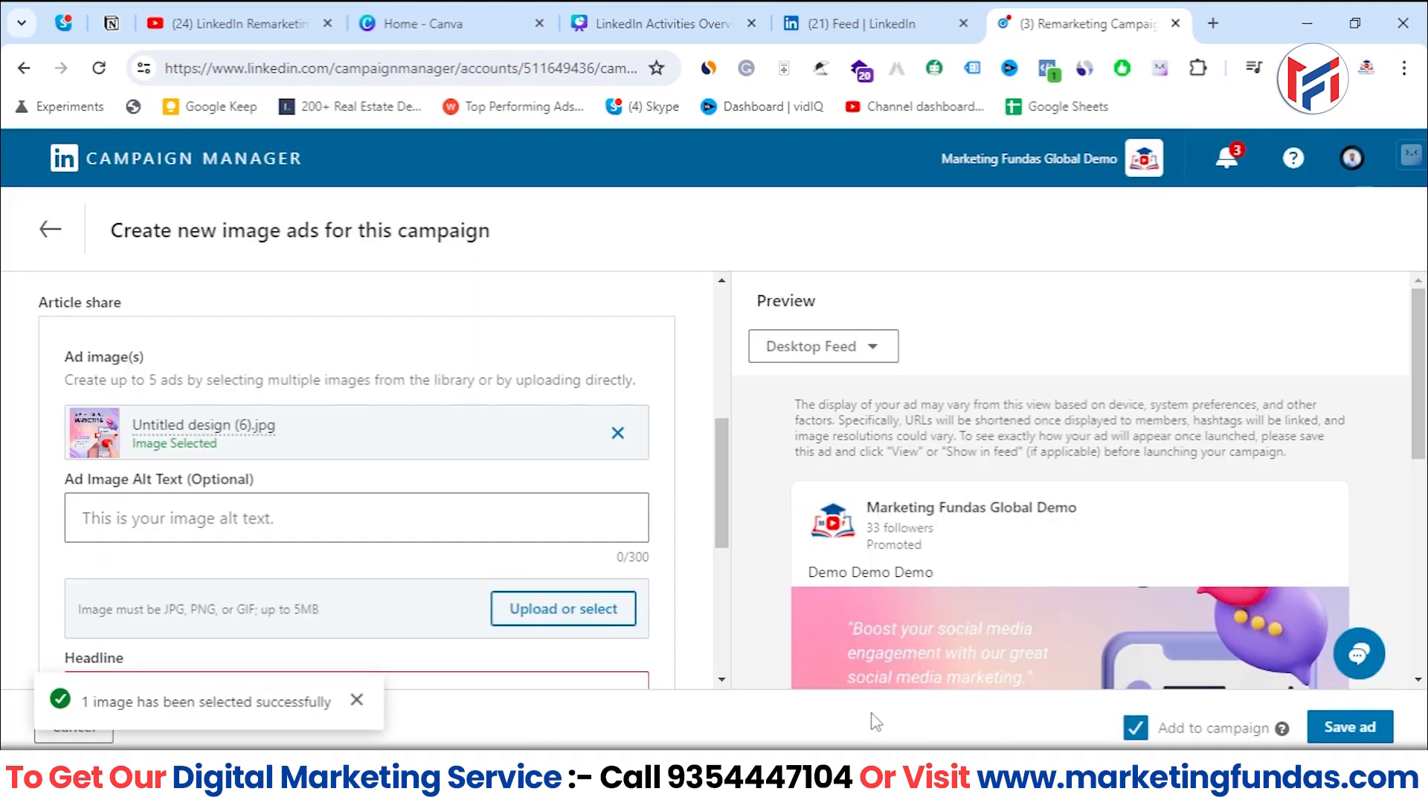
Set the image alt text to "Demo Demo" and the ad headline to "Get a Great Digital Marketing Course".
click(162, 519)
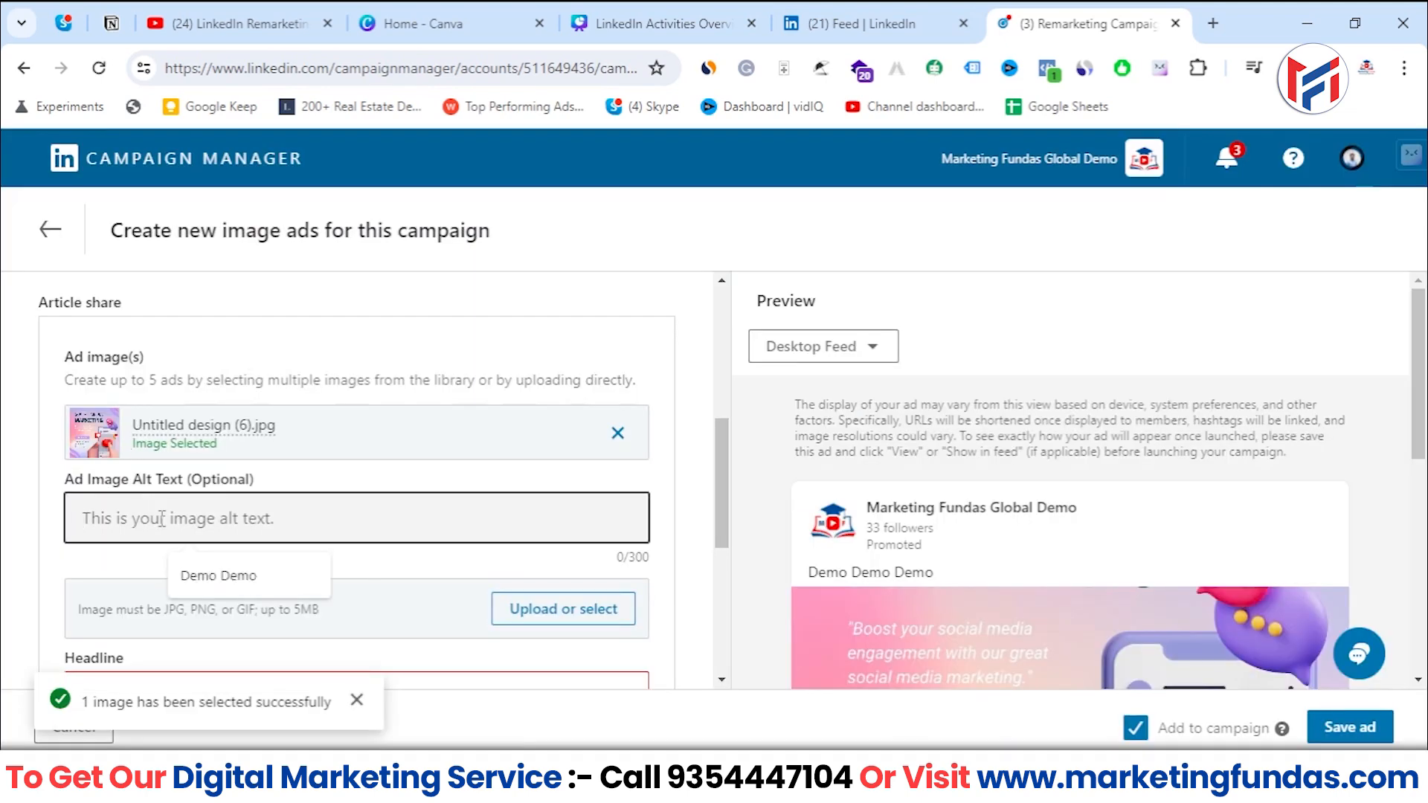
click(220, 579)
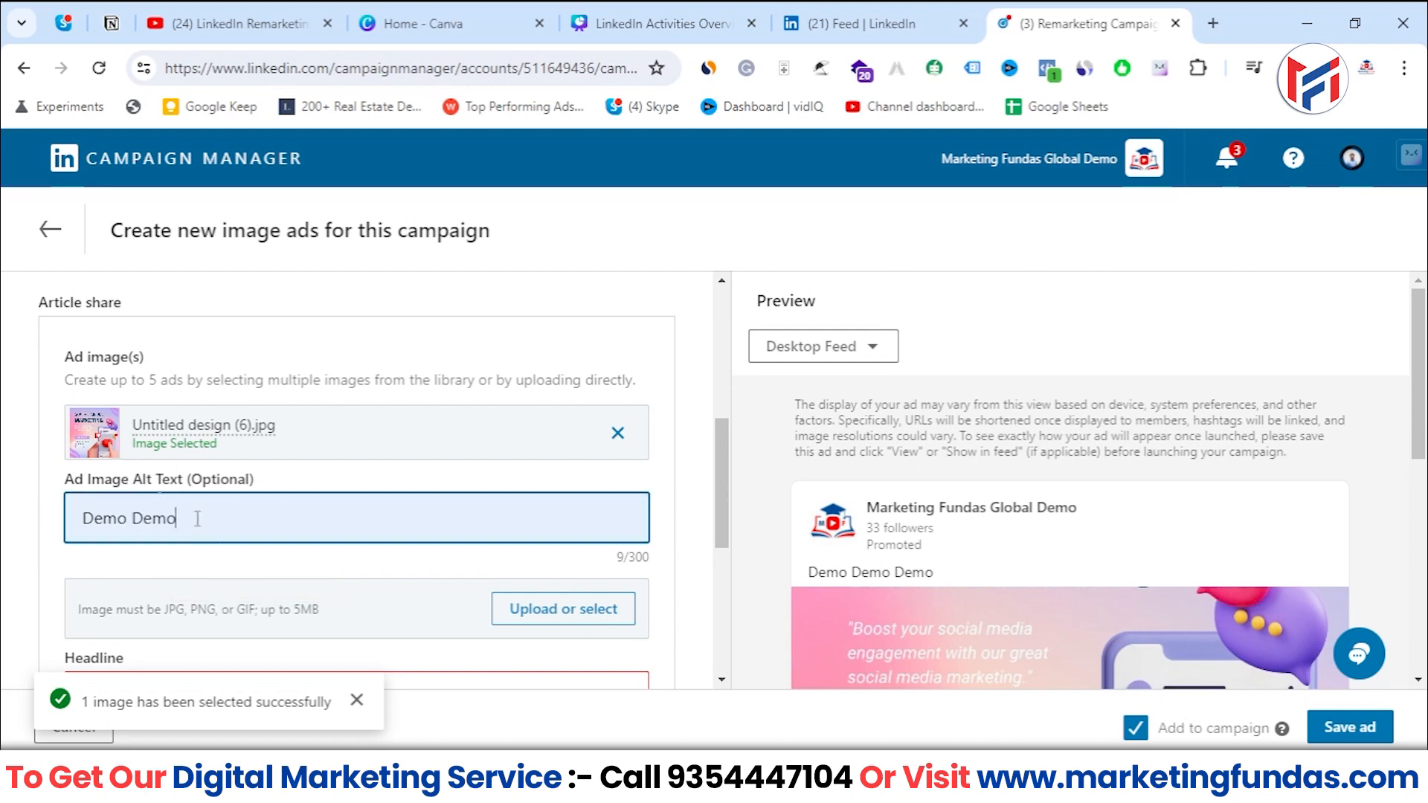
scroll(201, 476, down, 2)
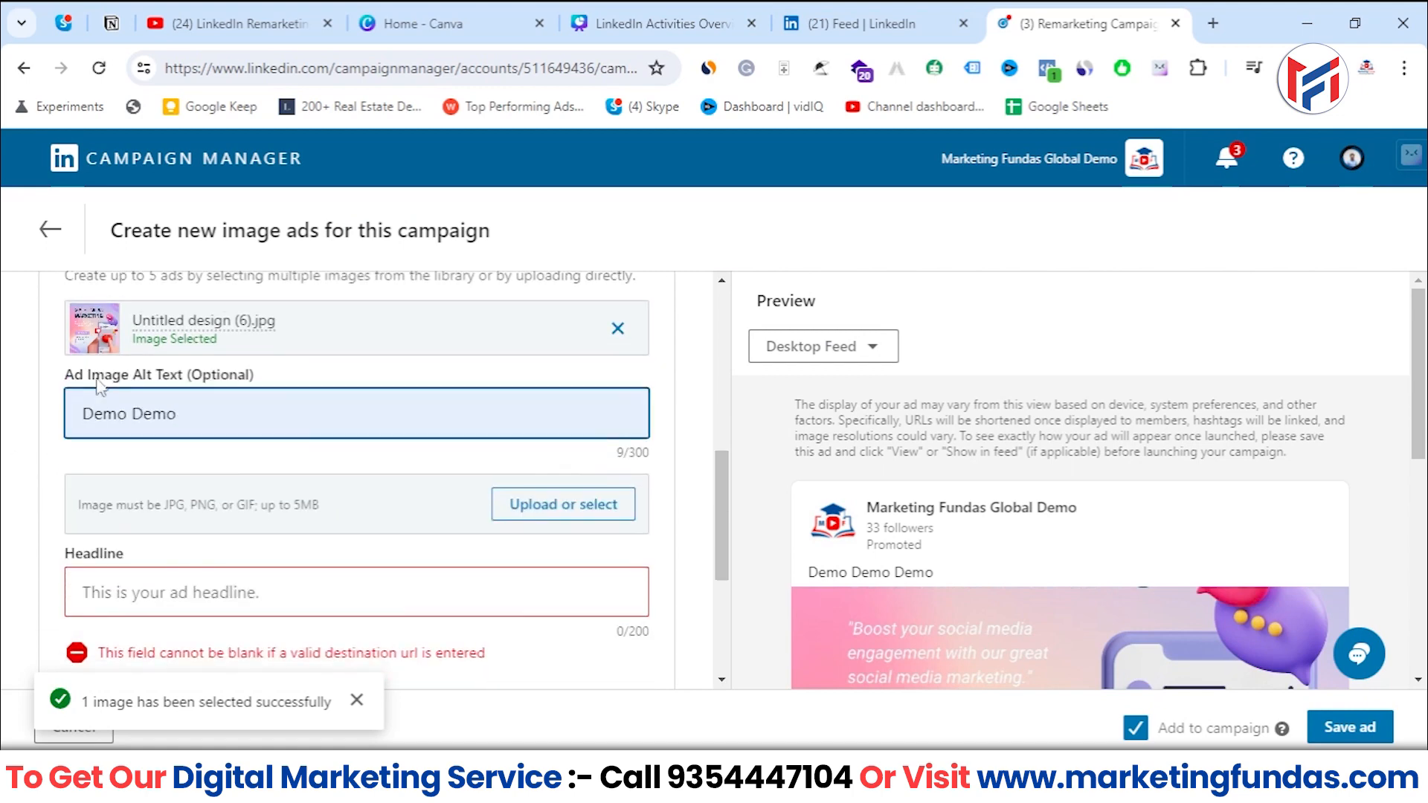
scroll(223, 417, down, 2)
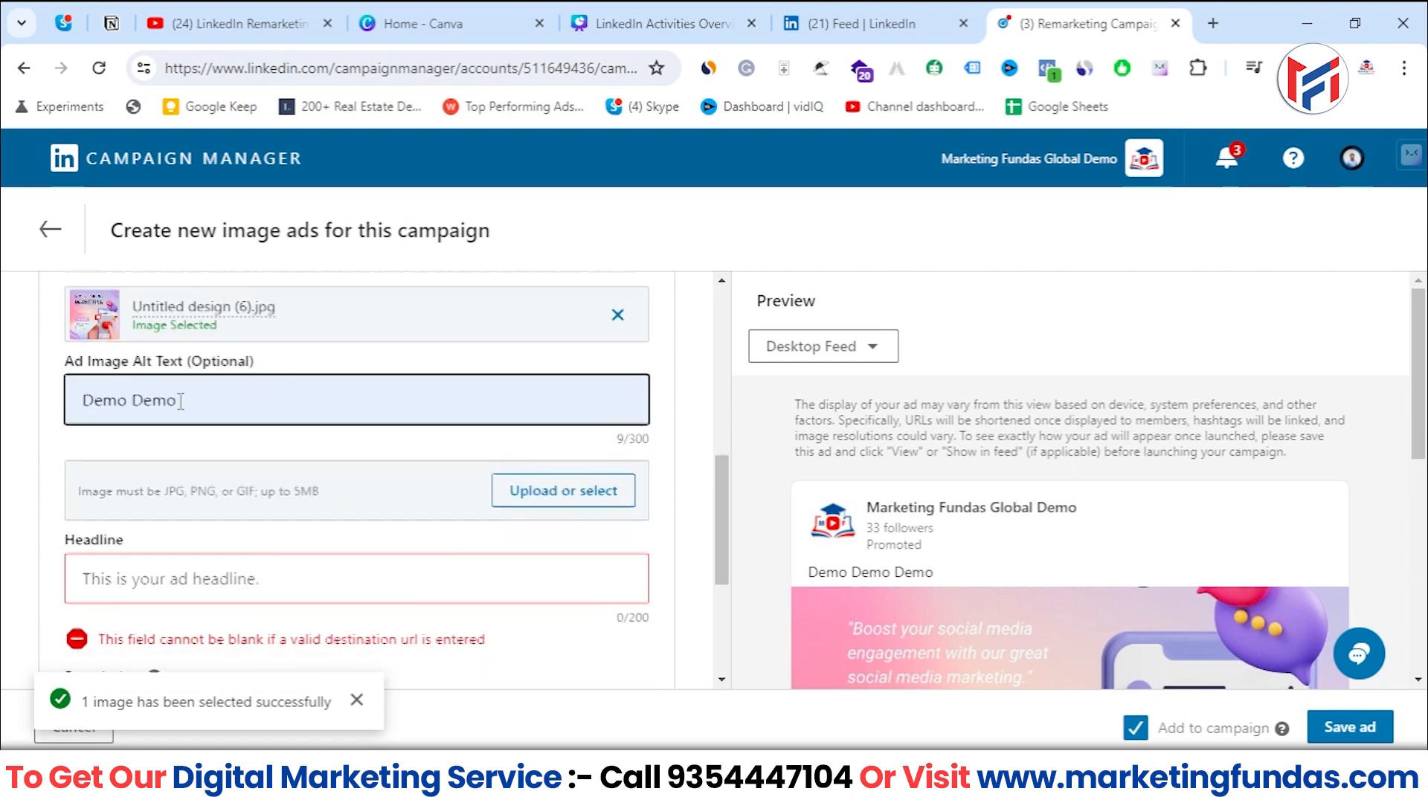
click(176, 477)
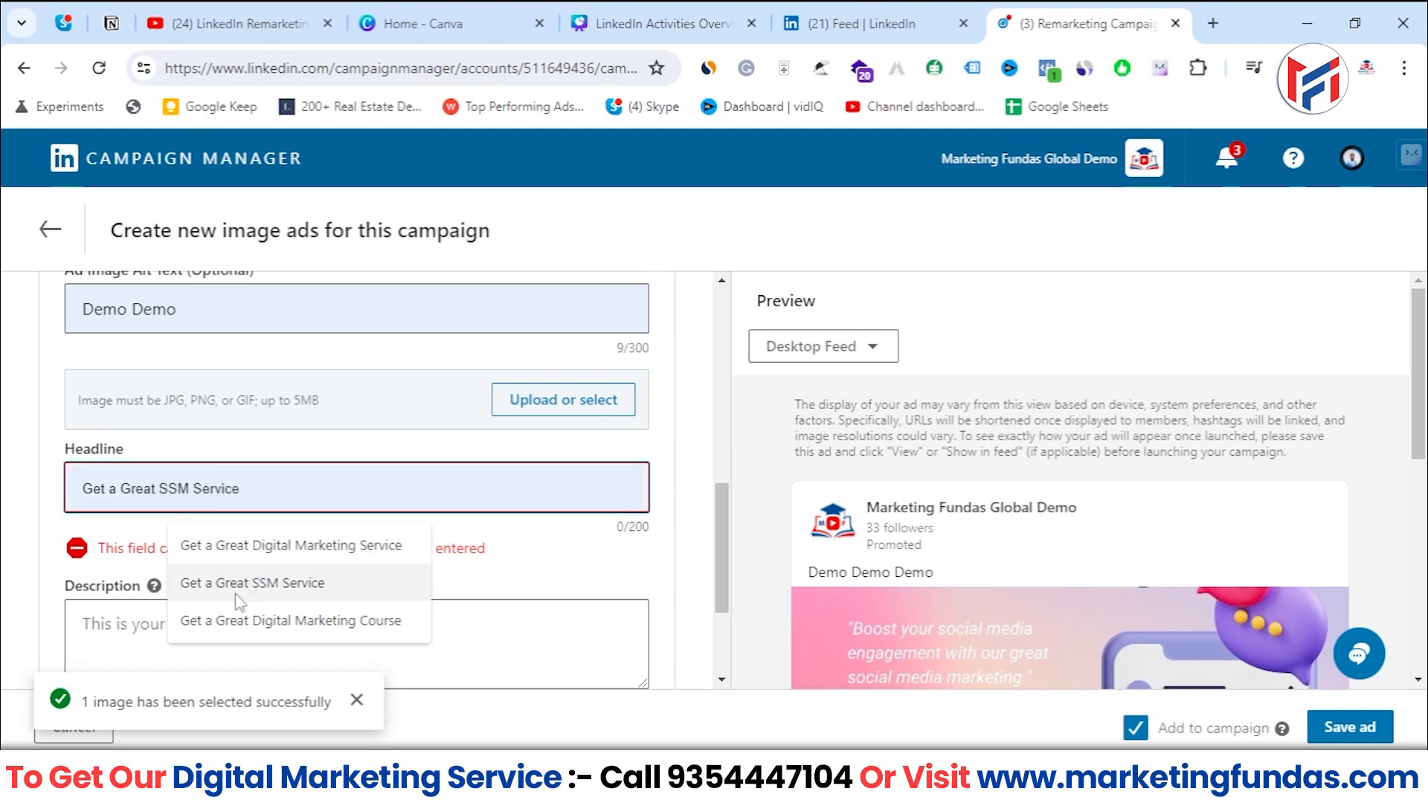
click(253, 550)
drag(357, 488, 305, 488)
text(Cours)
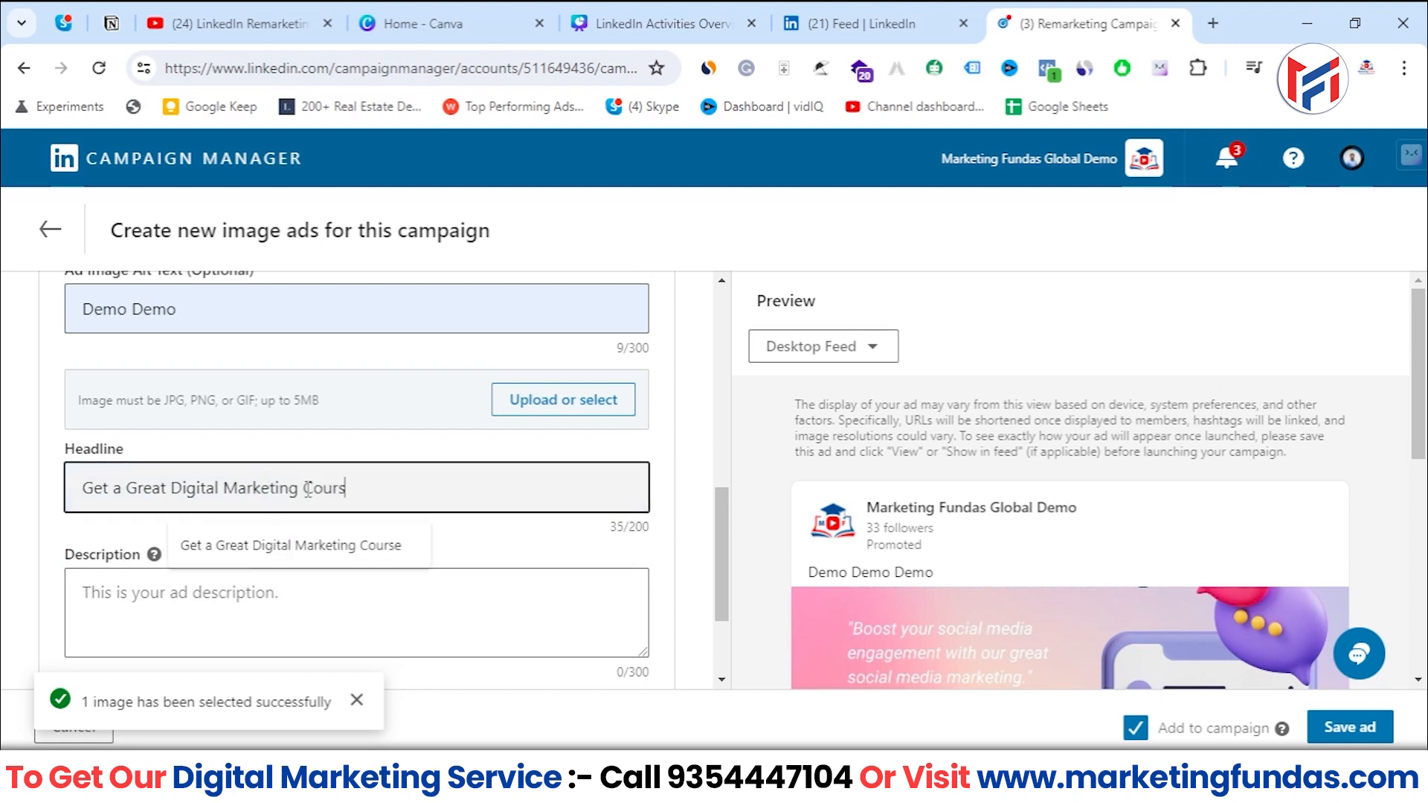
text(e)
scroll(941, 513, down, 4)
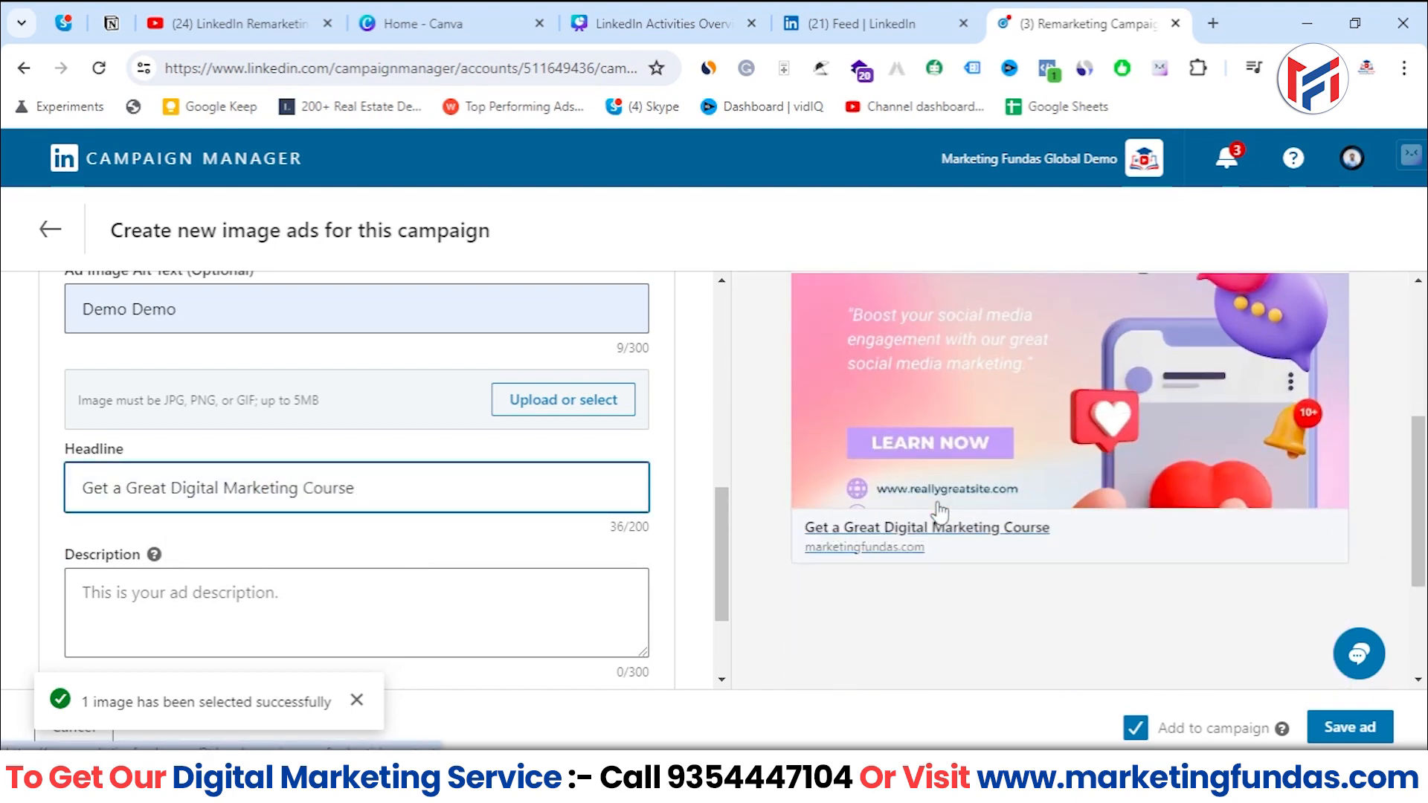
Enter "Demo Demo Demo Demo" as the ad description.
click(189, 597)
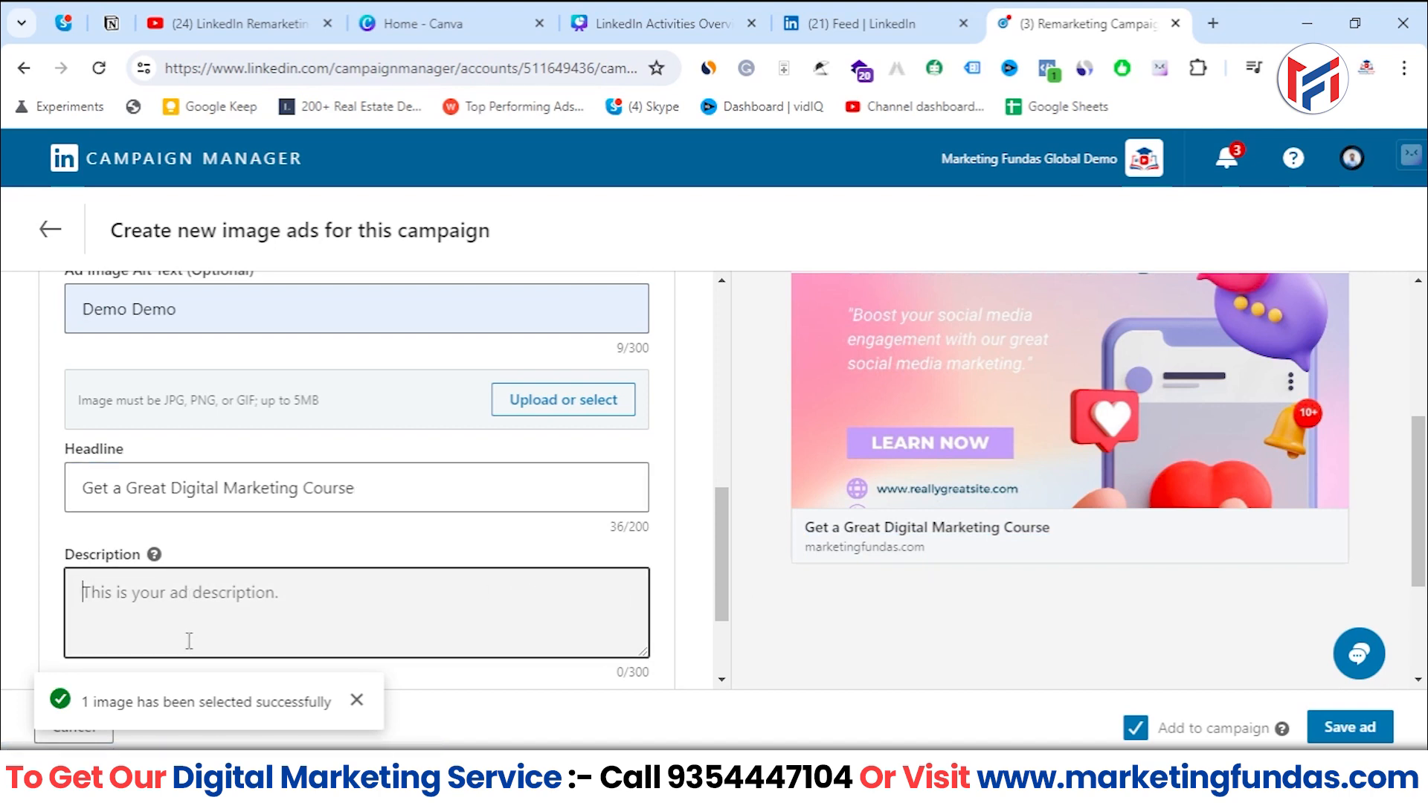
text(Demo Demo )
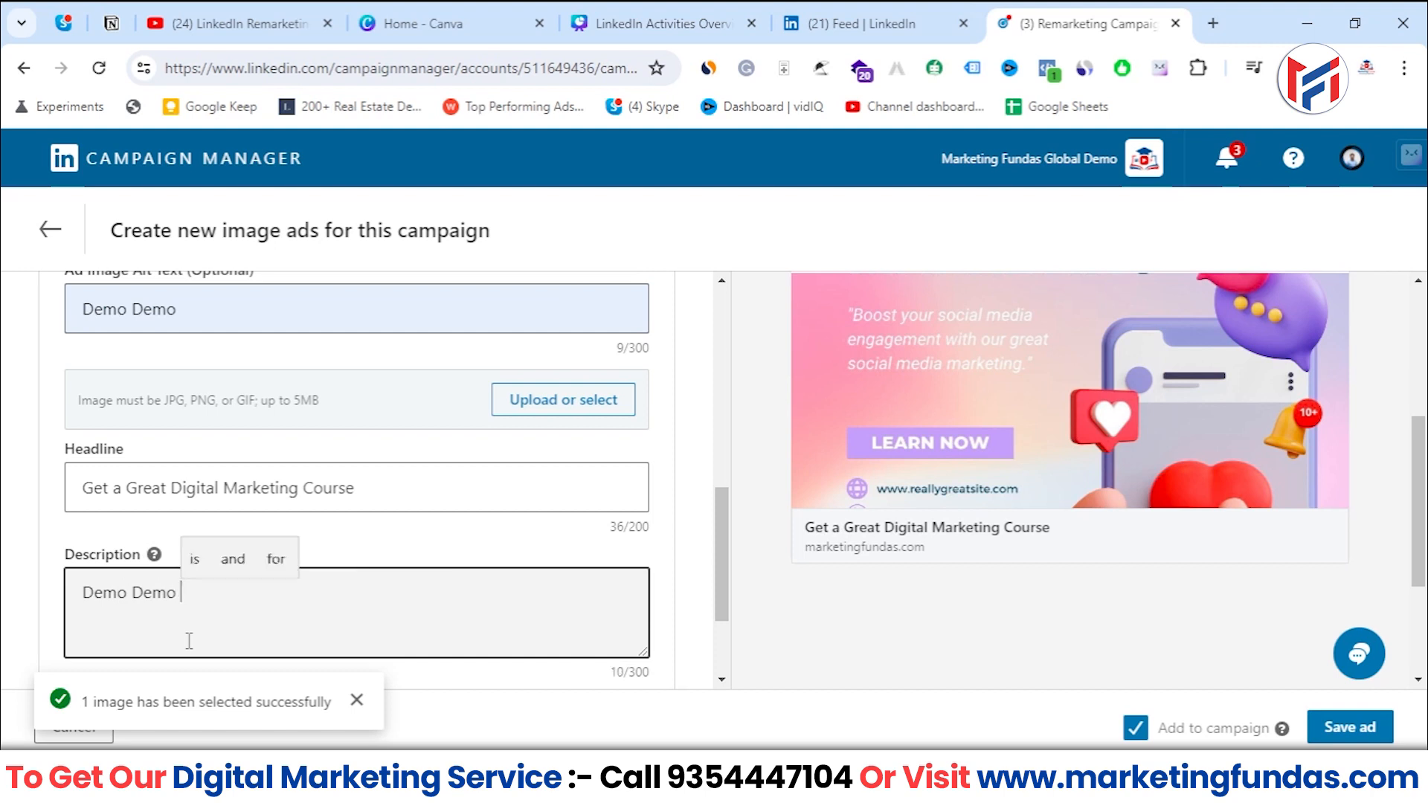
text(Demo Demo)
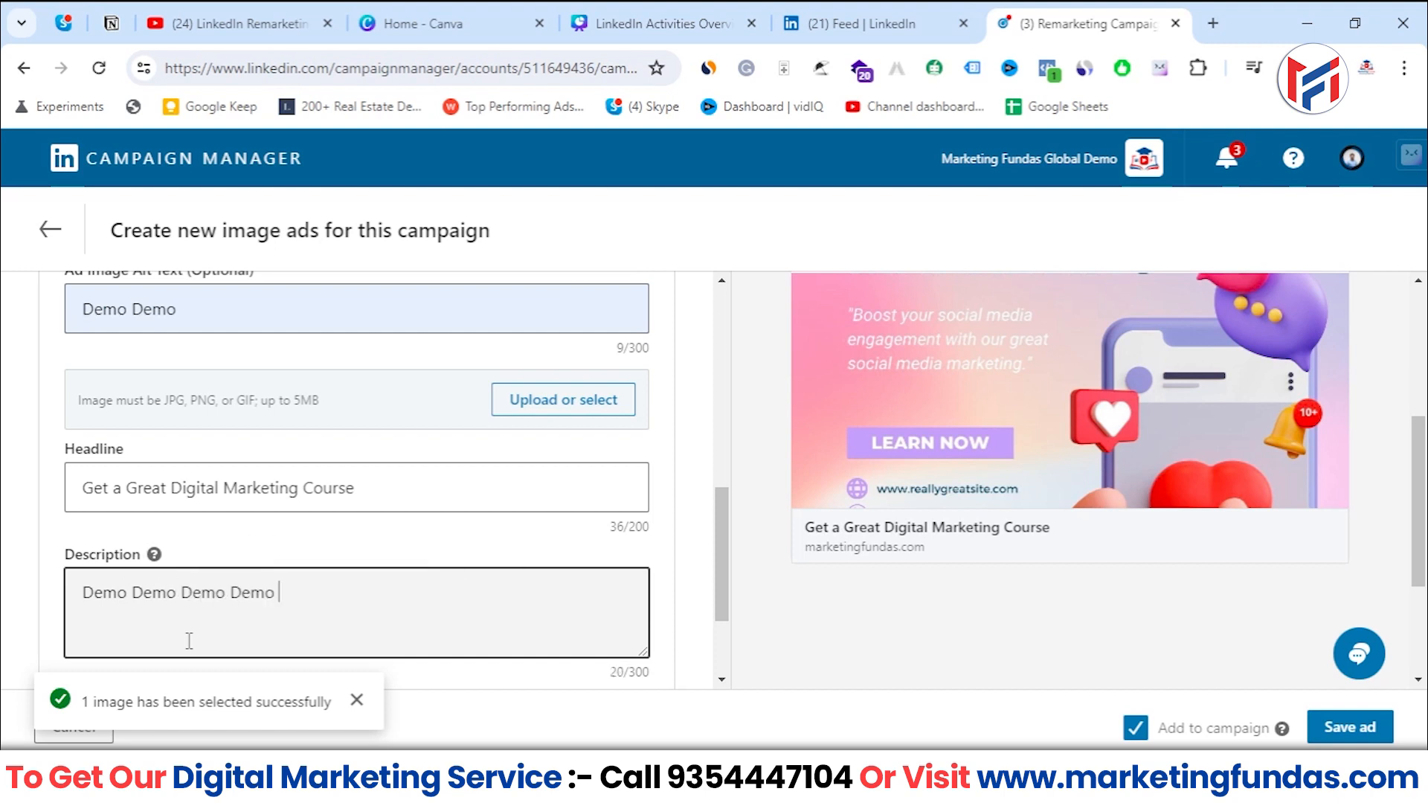
Review the ad preview in the Desktop Feed, and switch it to Mobile Feed to examine that layout.
scroll(189, 641, down, 2)
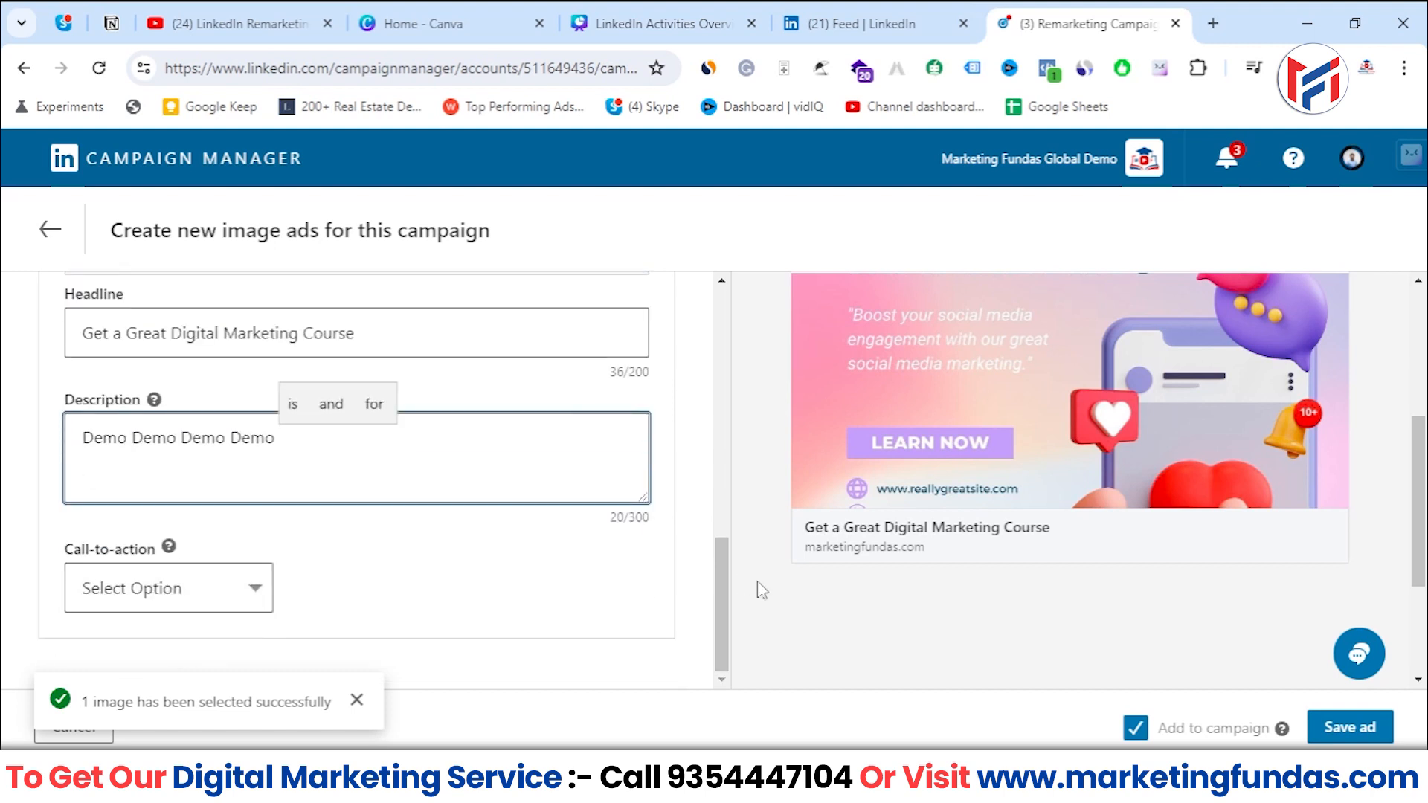
scroll(1170, 564, up, 3)
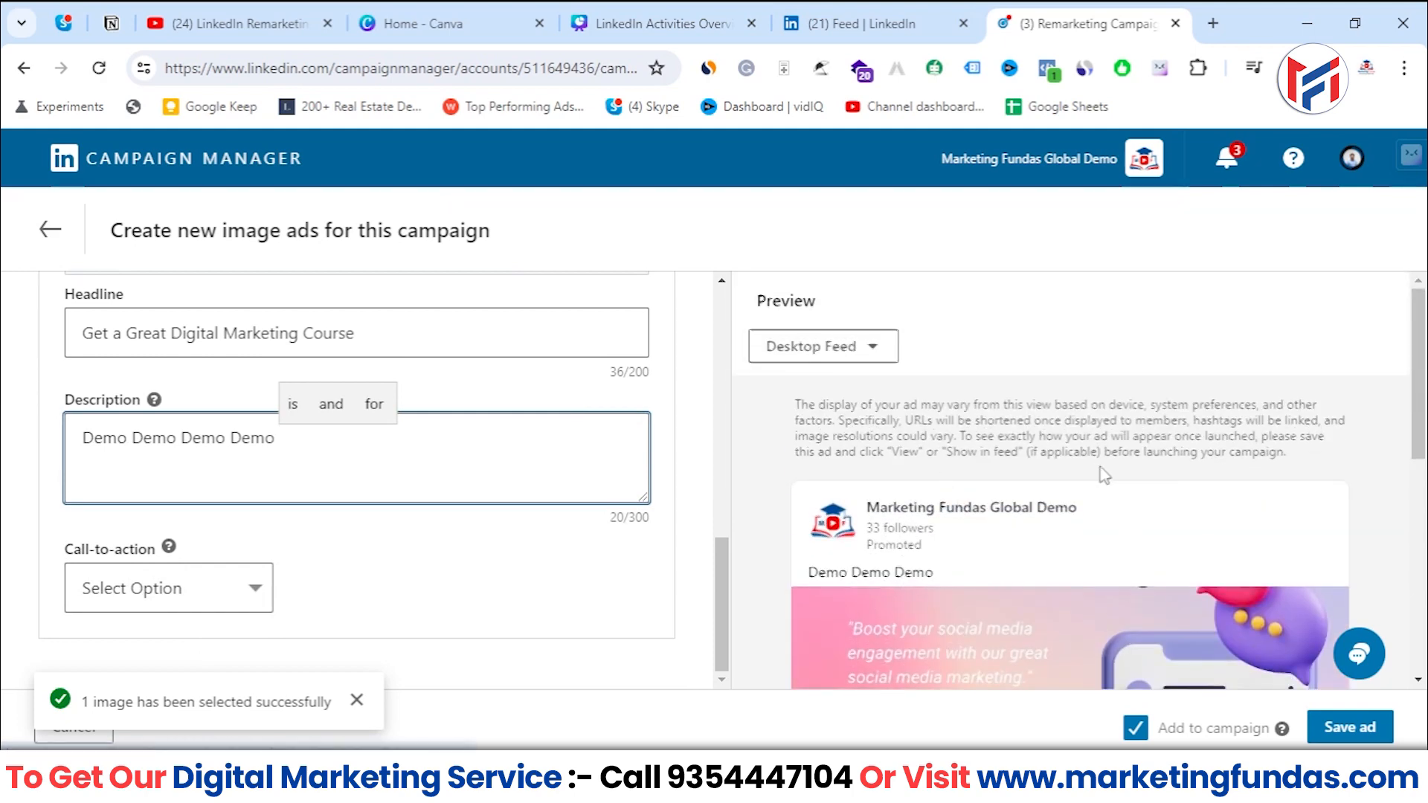
scroll(1102, 474, down, 1)
scroll(1104, 473, up, 2)
click(818, 346)
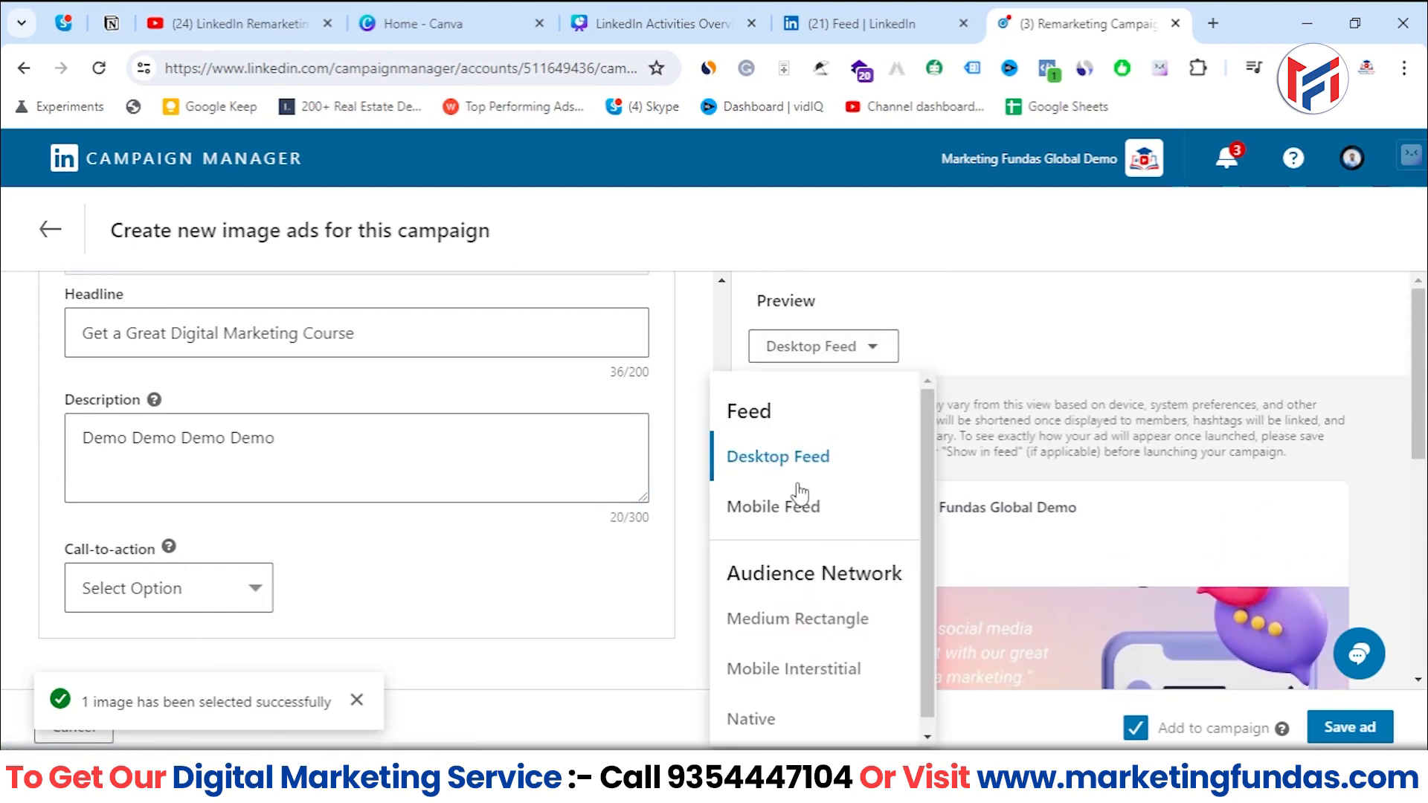
click(800, 498)
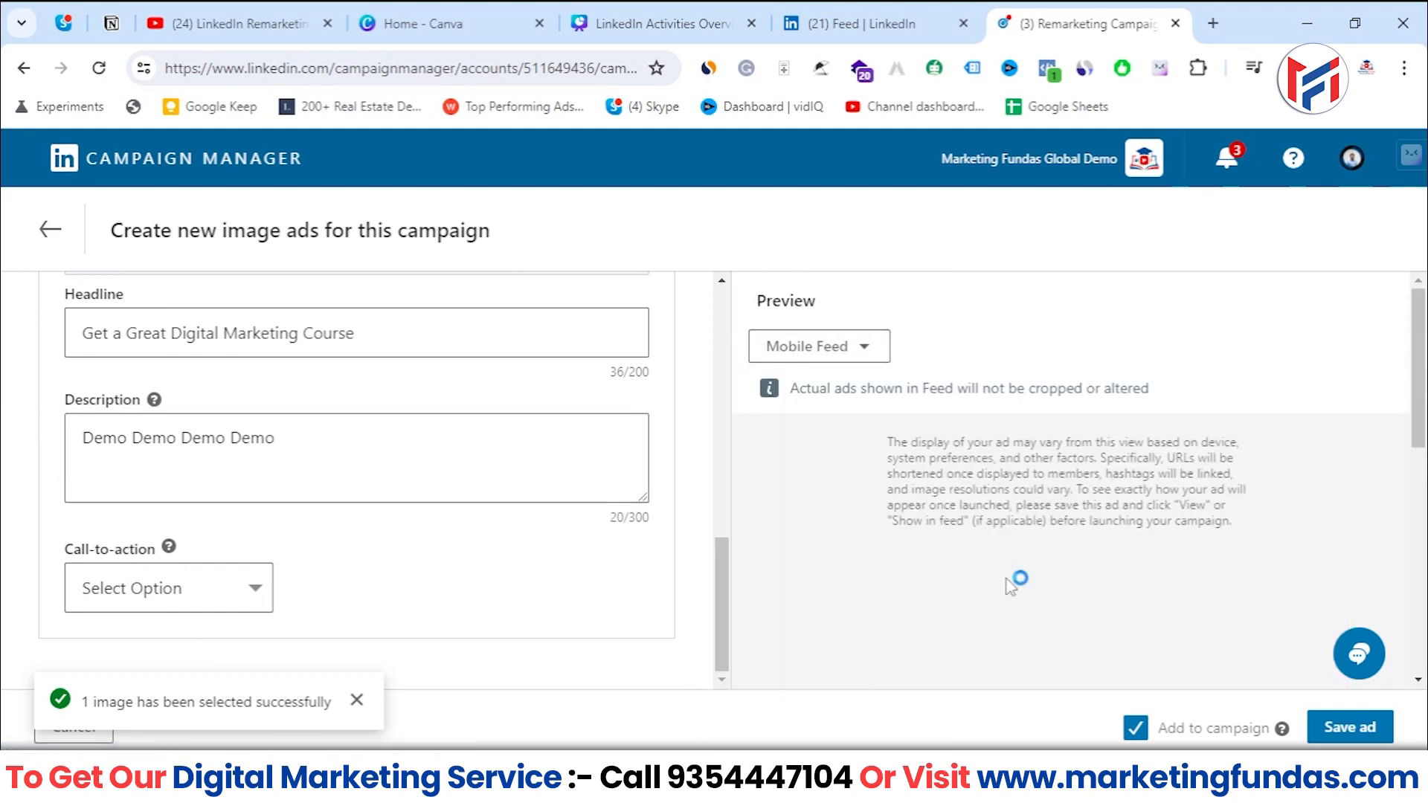
scroll(1011, 581, down, 3)
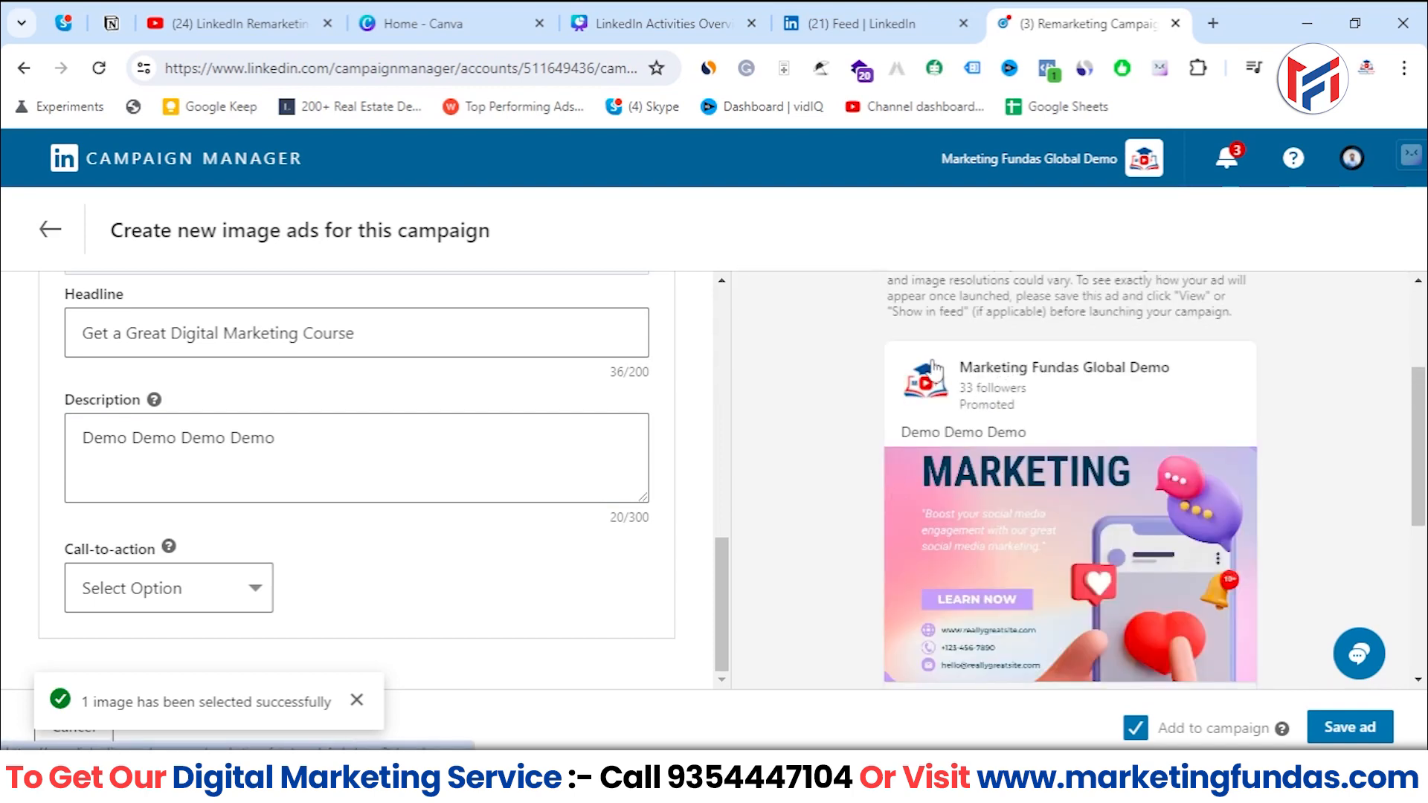
scroll(900, 493, down, 3)
scroll(900, 493, up, 5)
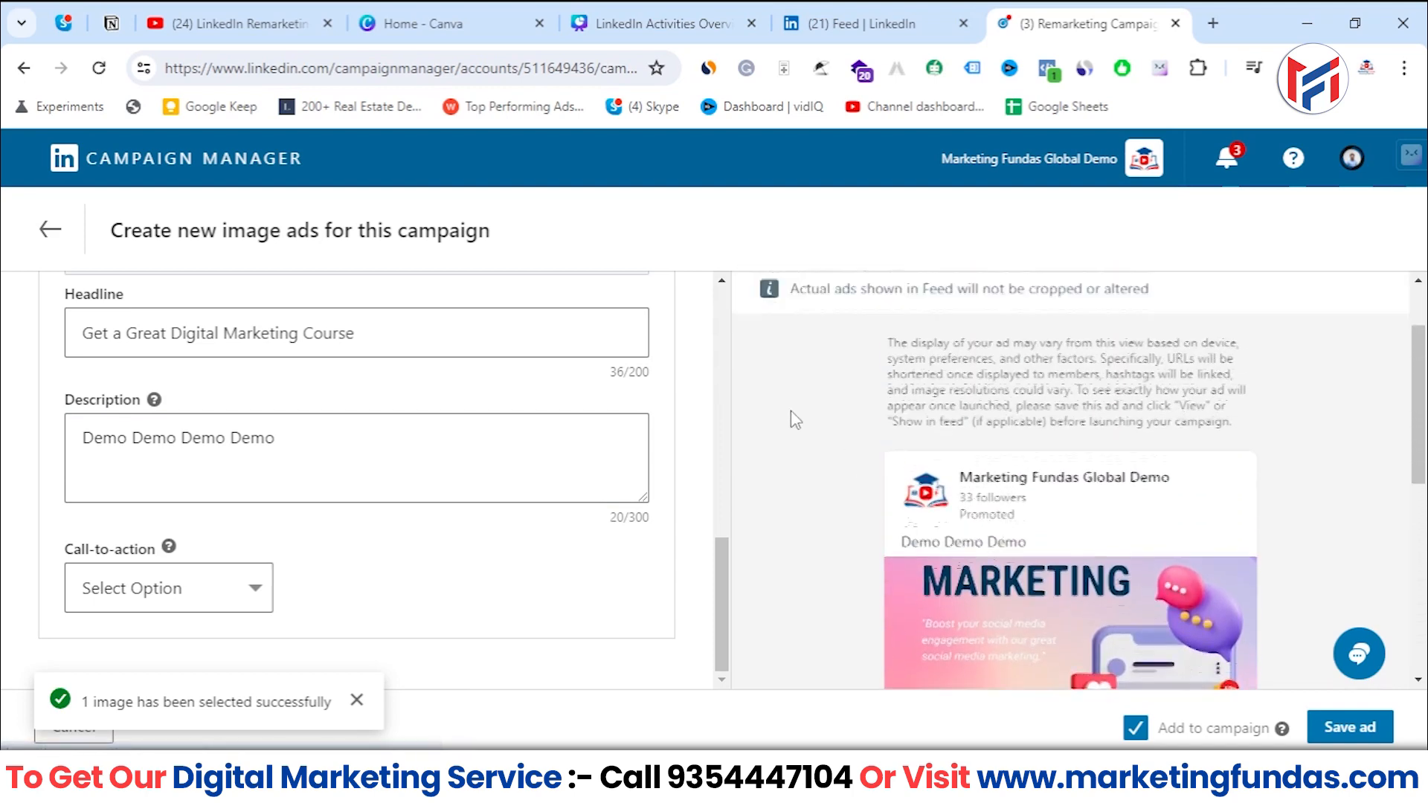
Preview the ad in the Medium Rectangle, Mobile Interstitial and Native layouts, and return the preview to Mobile Feed.
click(819, 346)
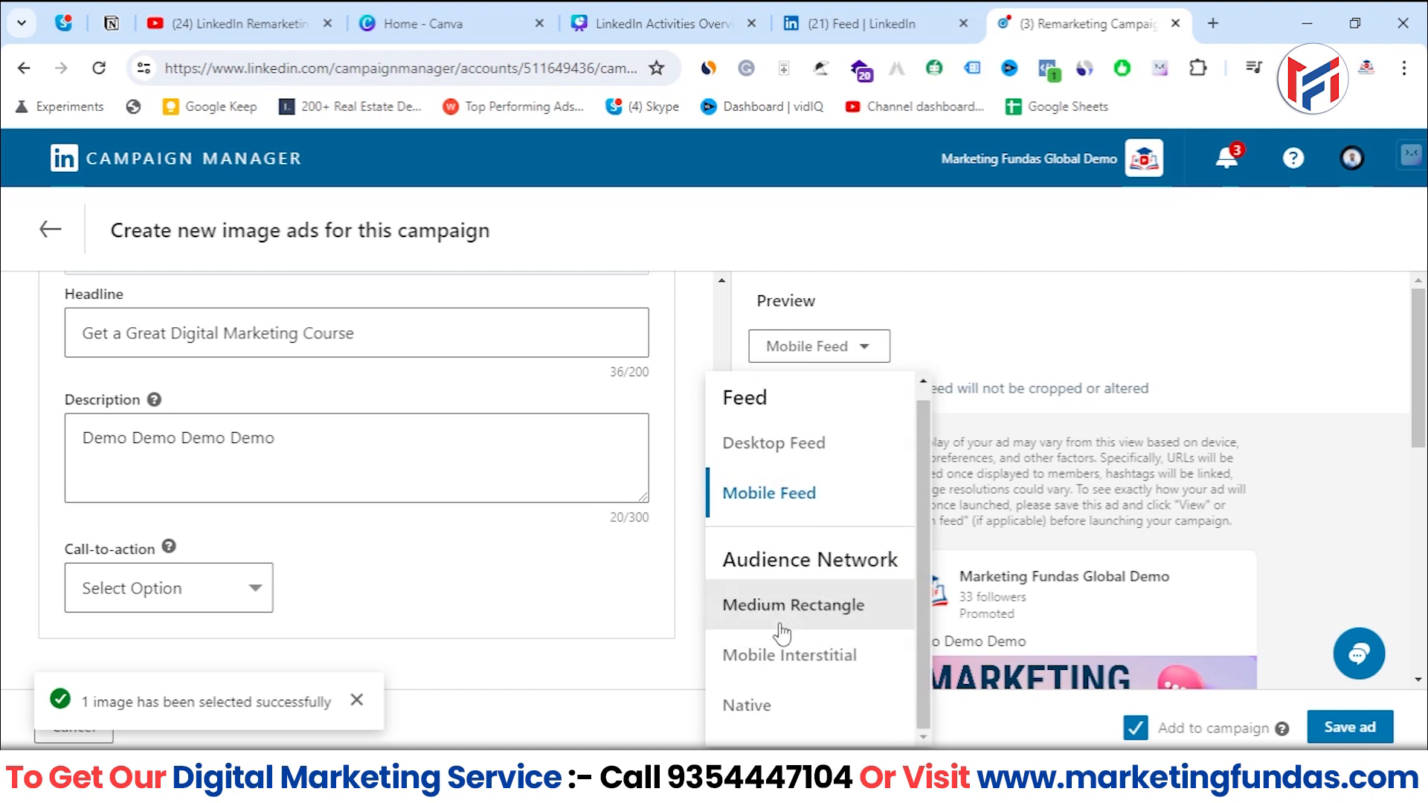
click(784, 625)
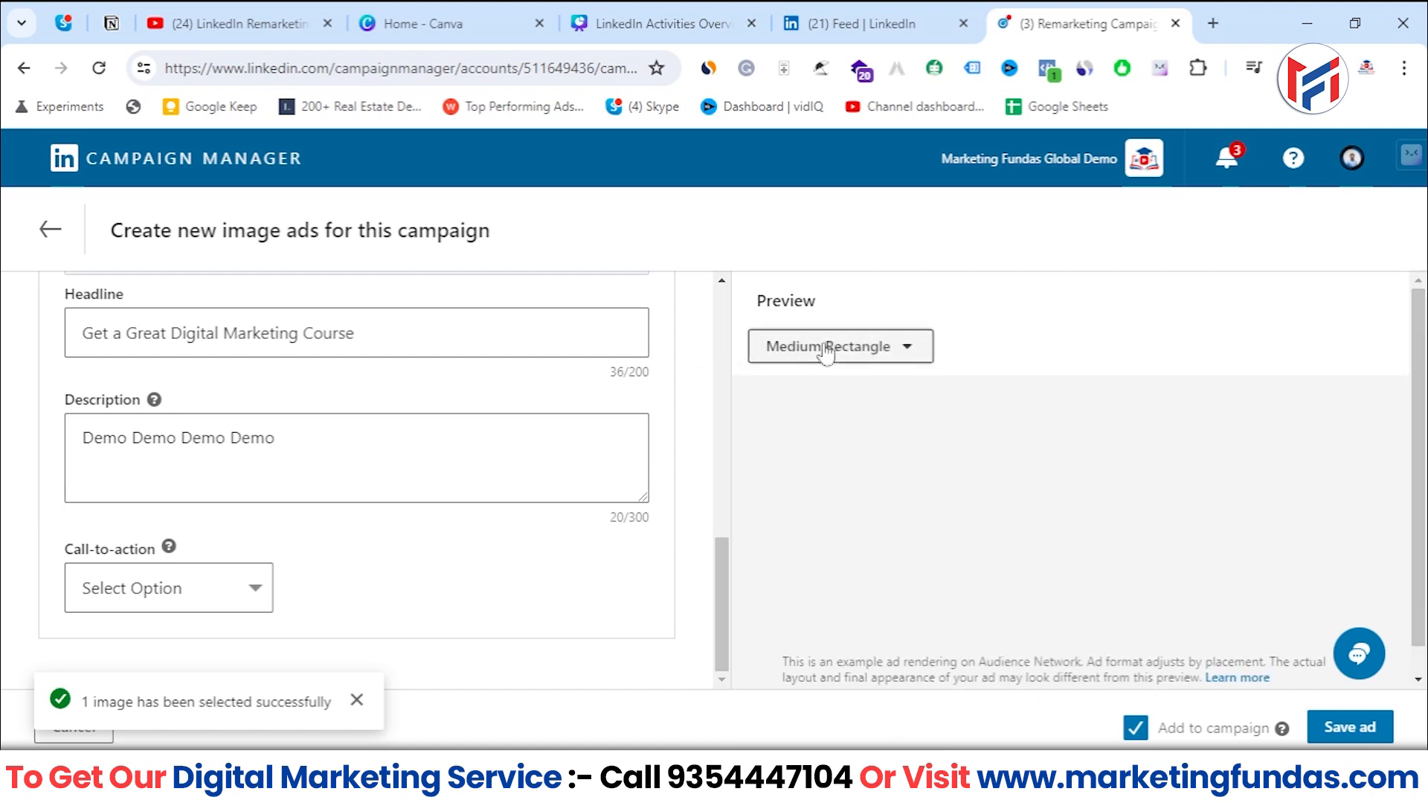
click(906, 357)
click(813, 667)
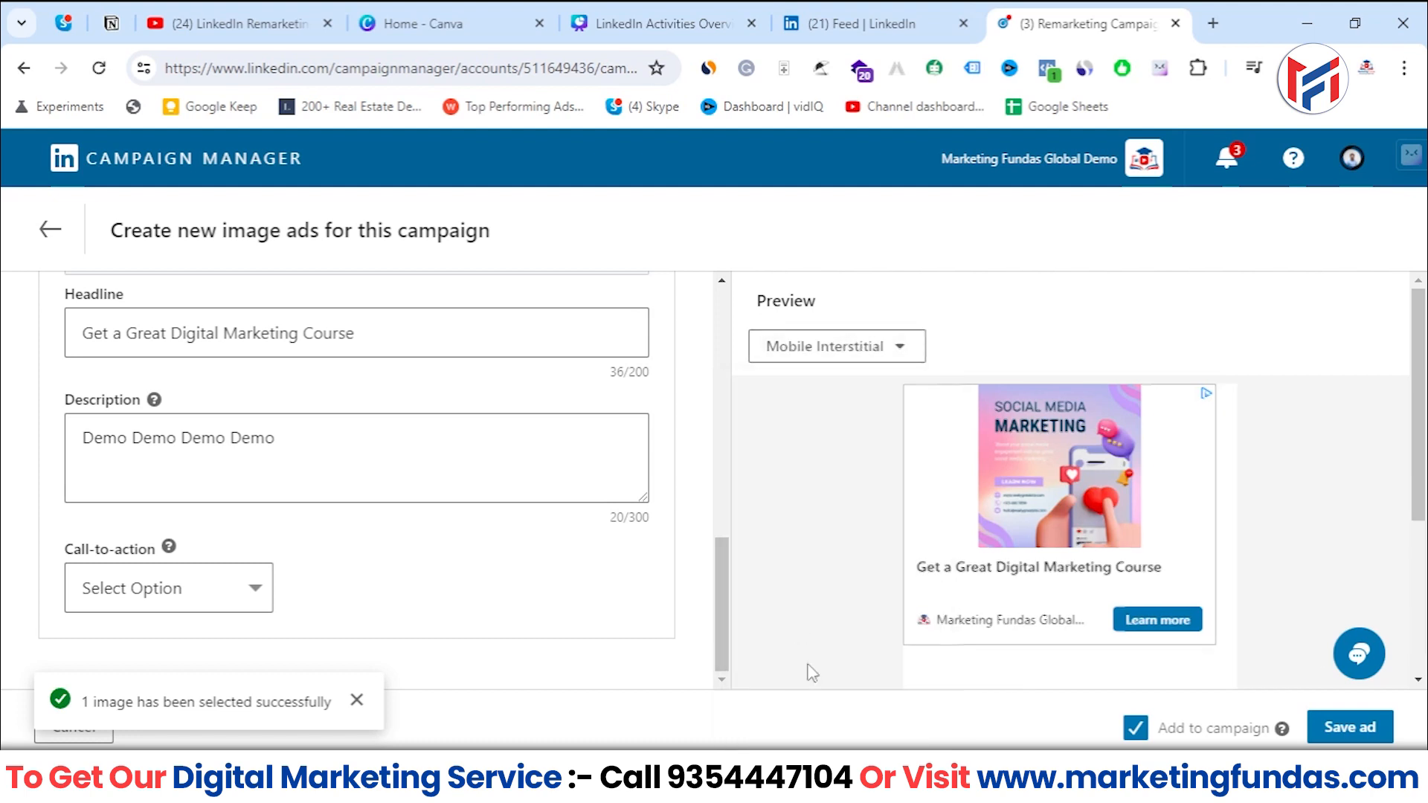
click(856, 348)
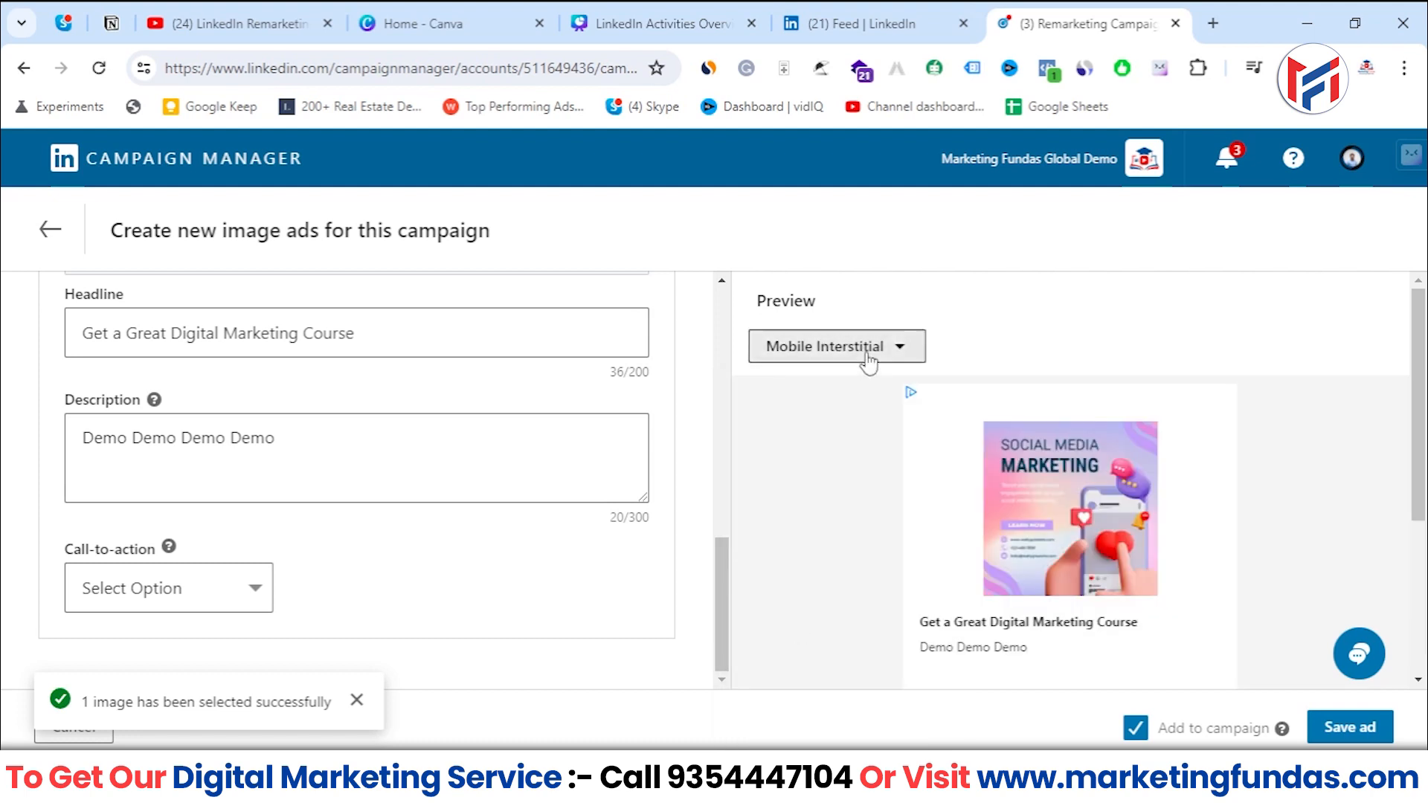
click(803, 726)
scroll(836, 542, down, 5)
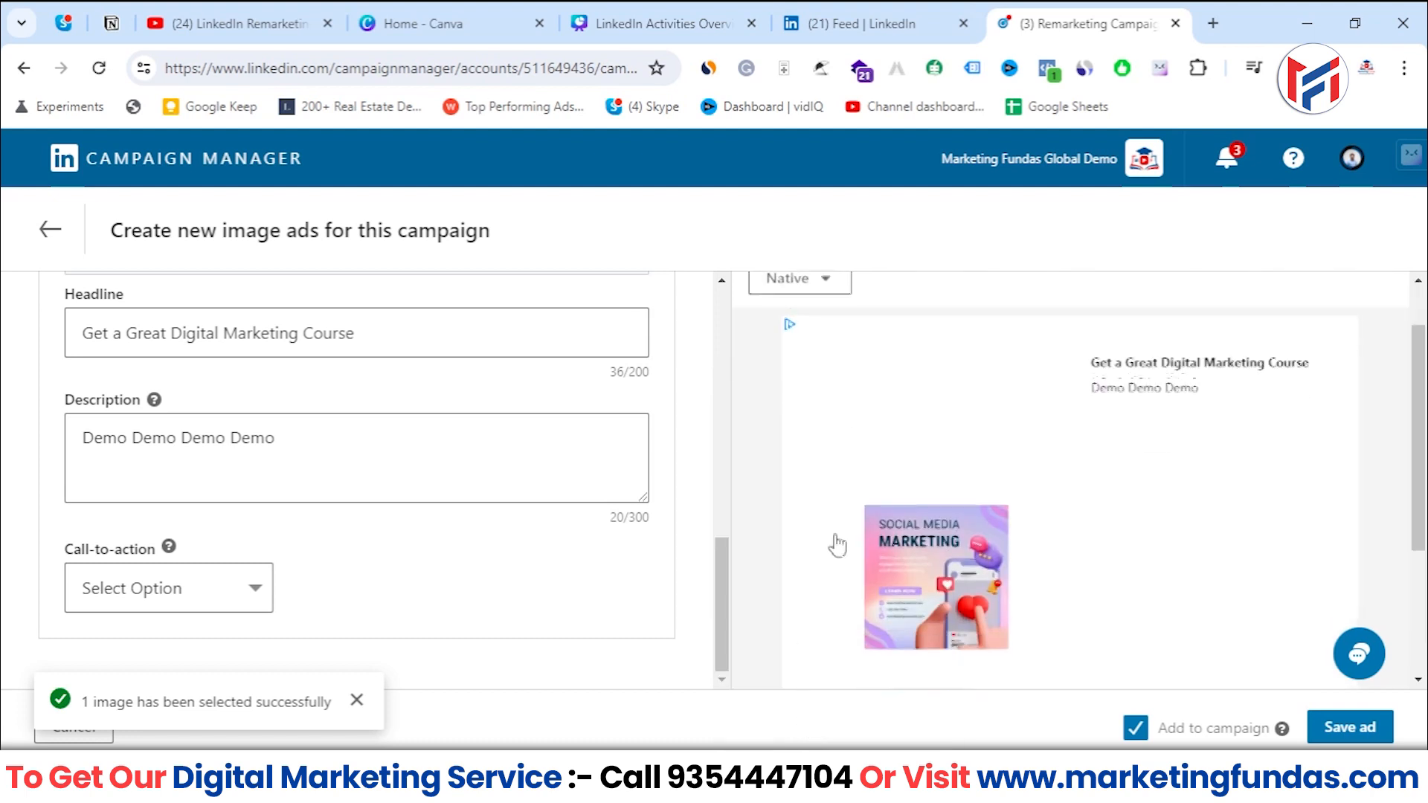
scroll(959, 527, up, 5)
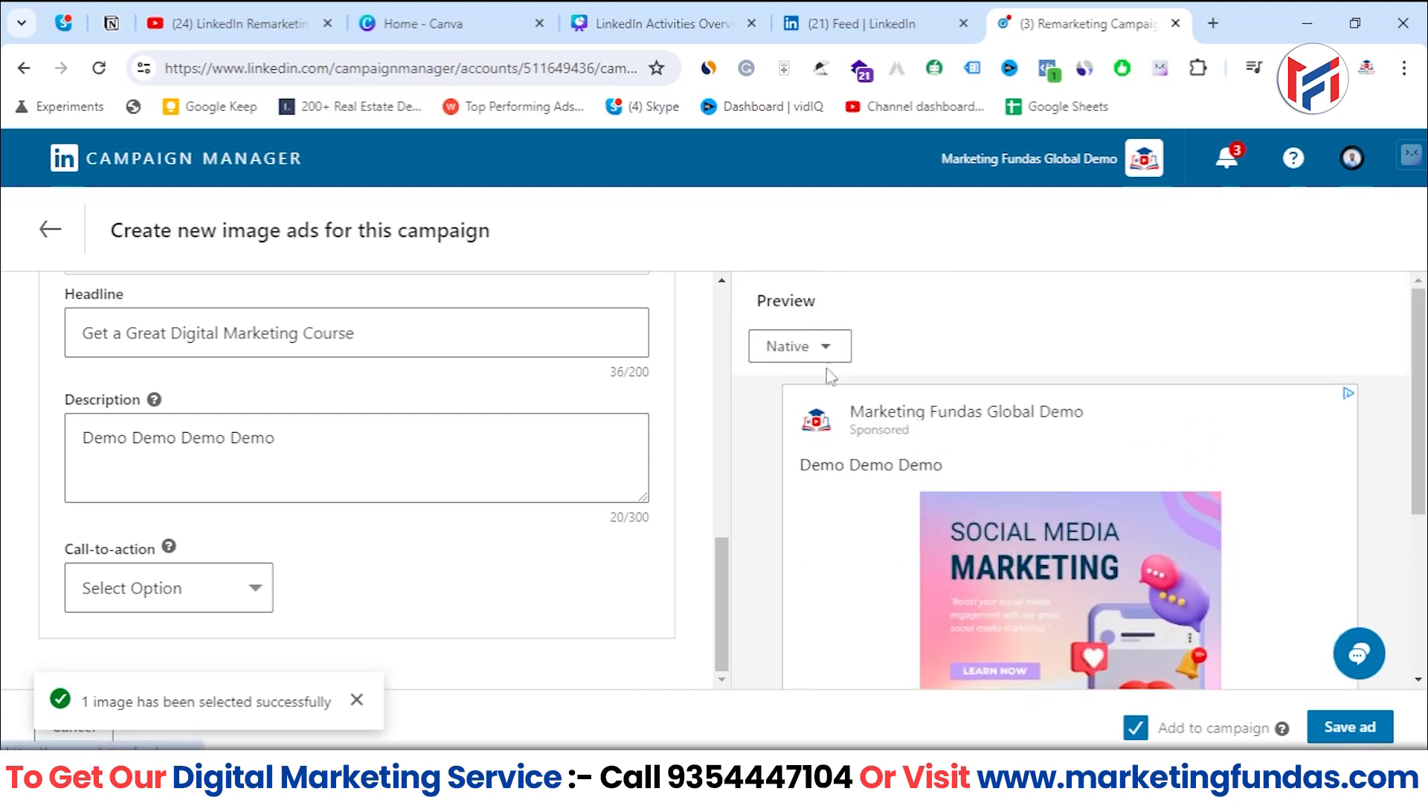
click(824, 360)
click(784, 509)
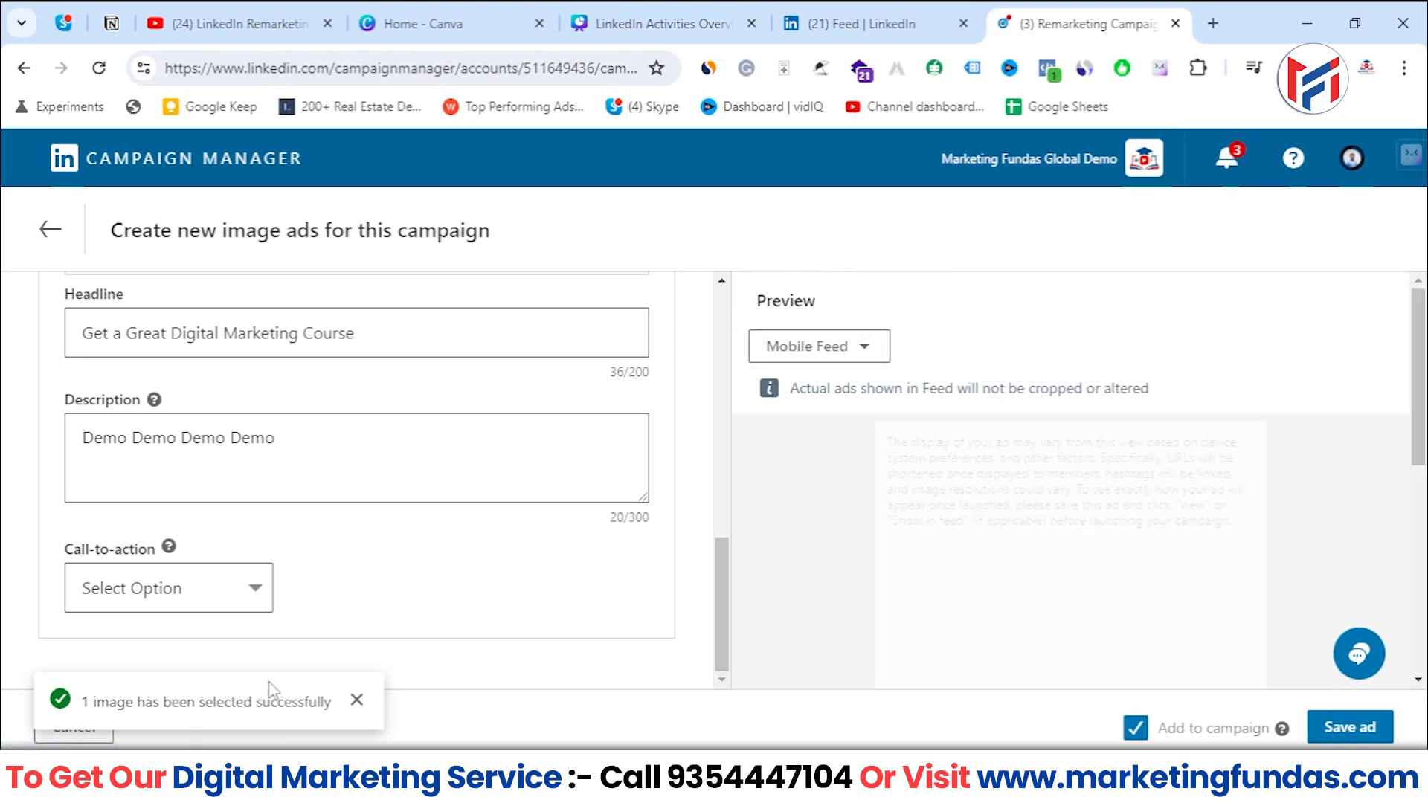
Set the ad's call-to-action to "Learn more", dismiss the notification and check the call-to-action in the Mobile Feed preview.
click(176, 588)
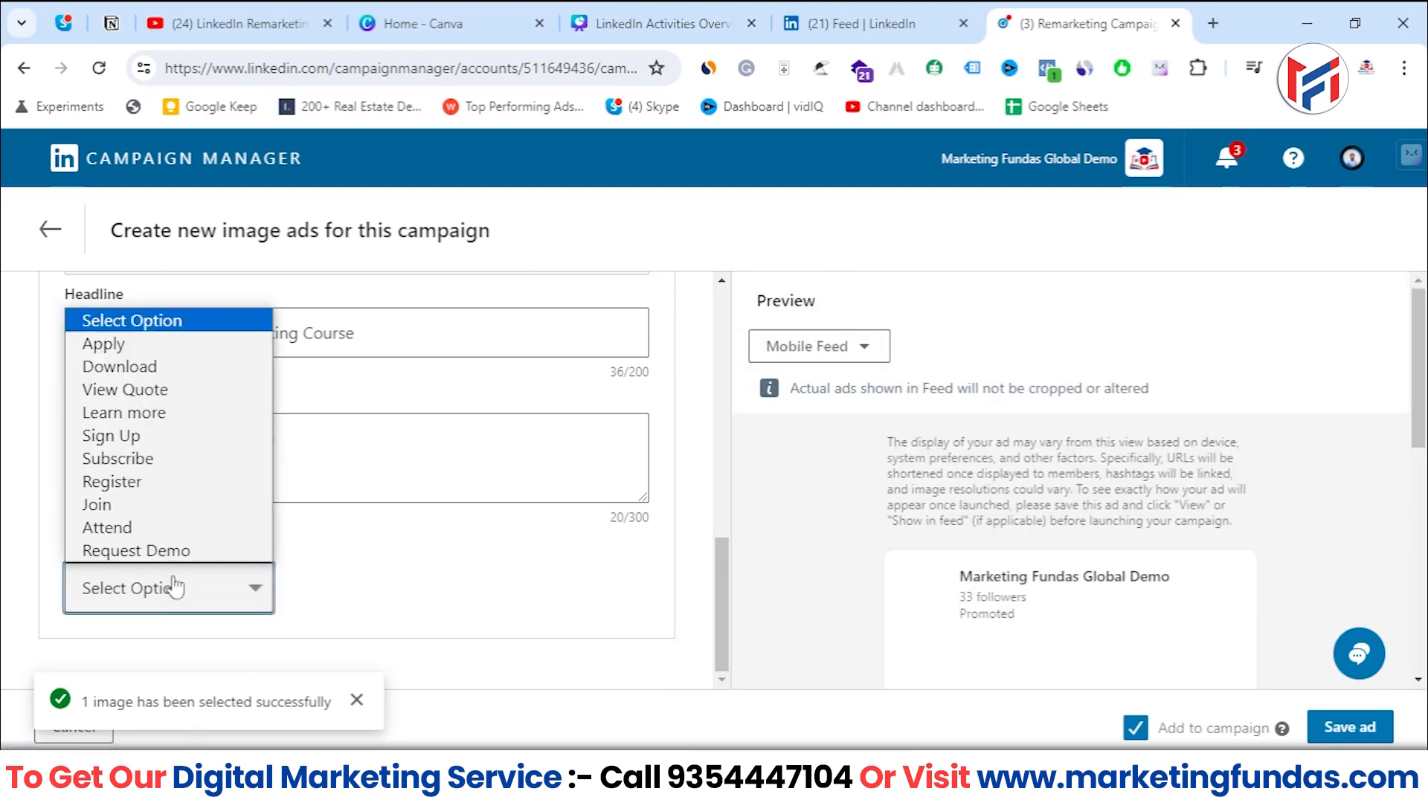
click(149, 420)
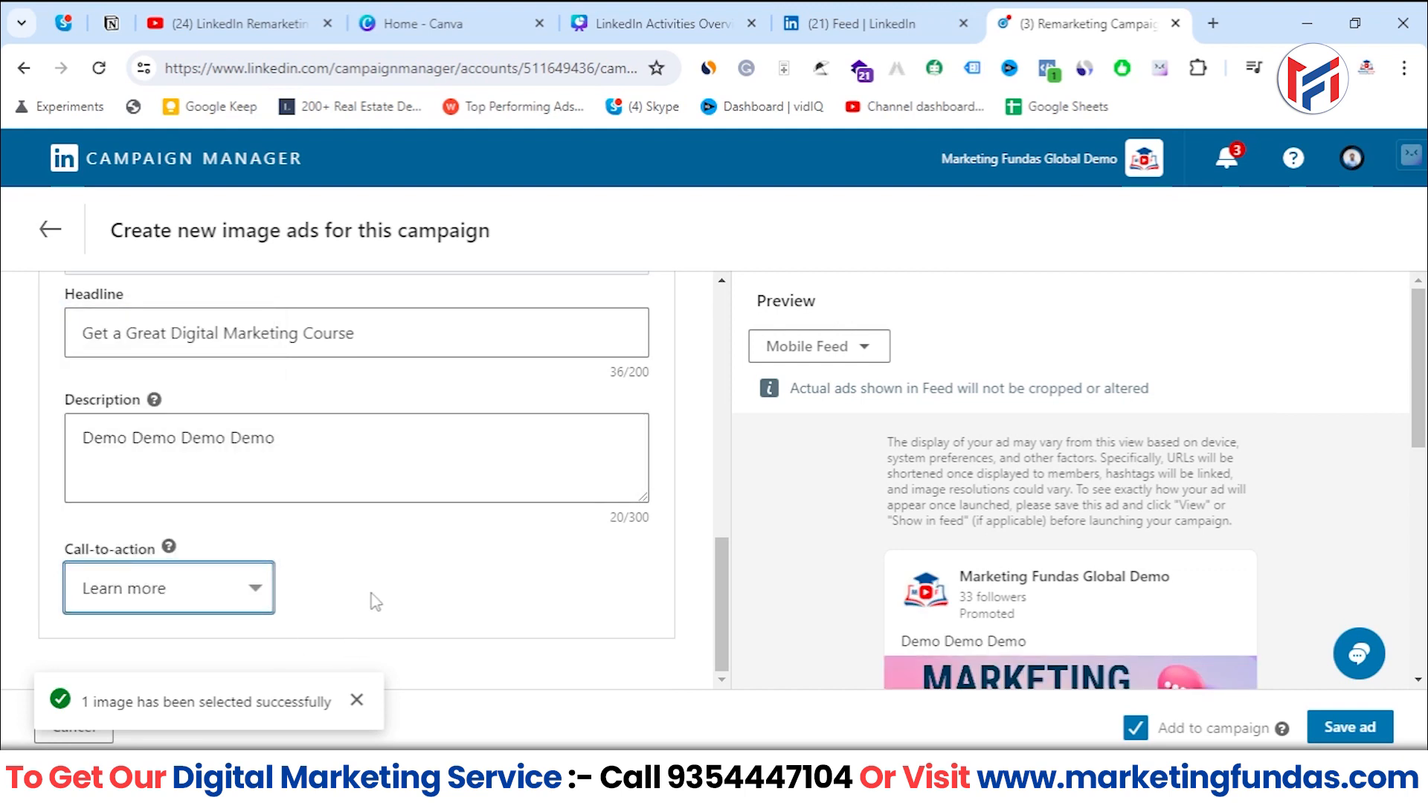
click(357, 700)
scroll(395, 654, up, 1)
scroll(402, 654, down, 1)
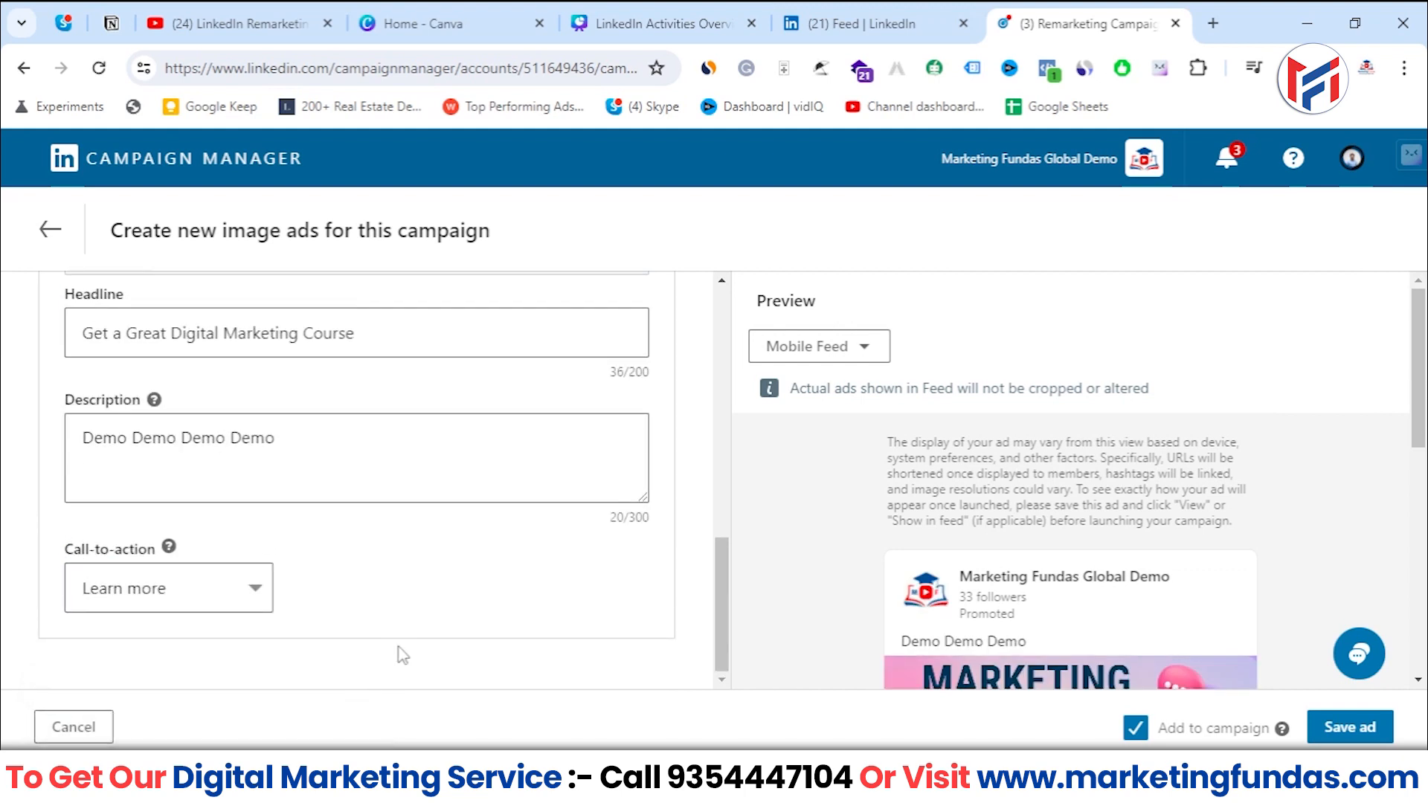
scroll(846, 621, down, 7)
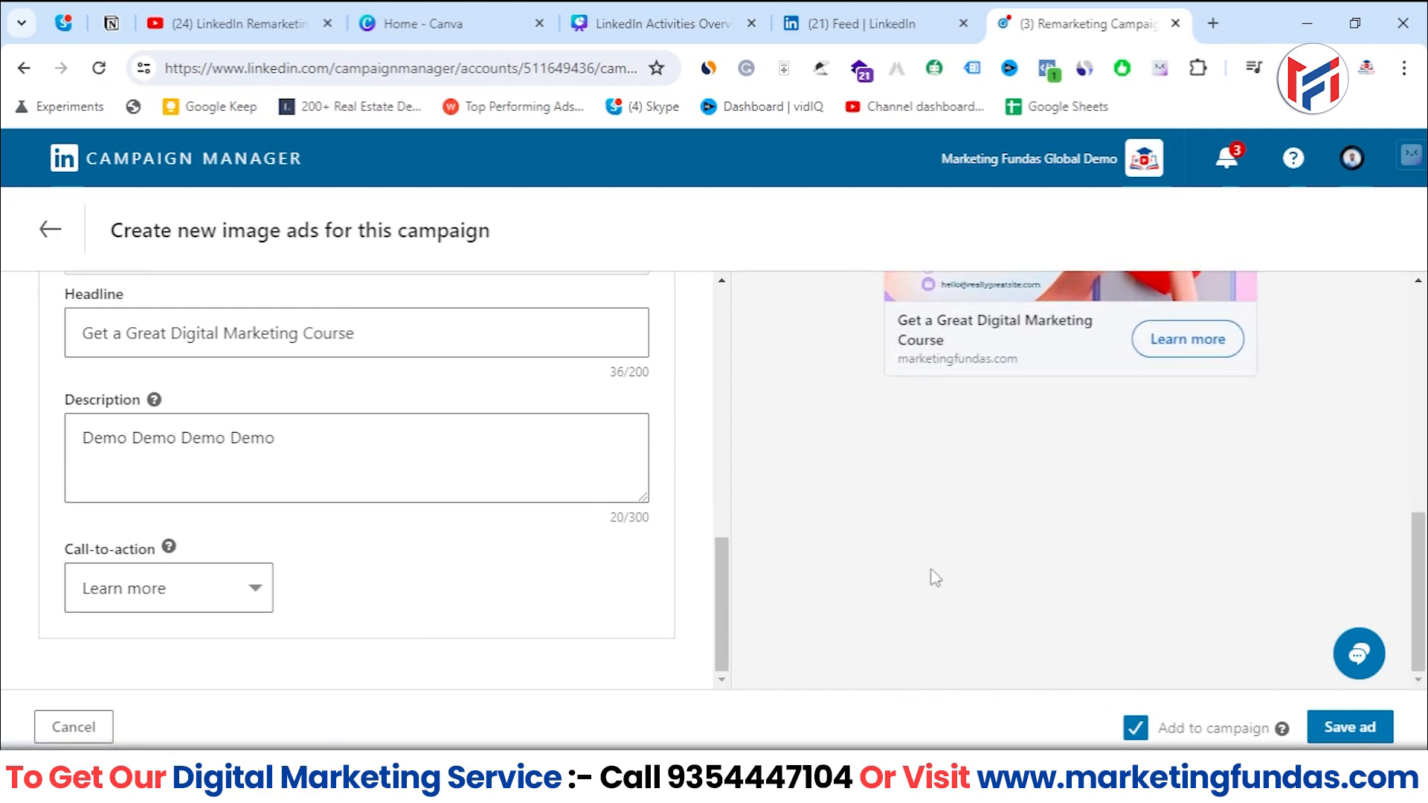
scroll(934, 578, up, 3)
scroll(934, 577, down, 2)
scroll(935, 577, up, 2)
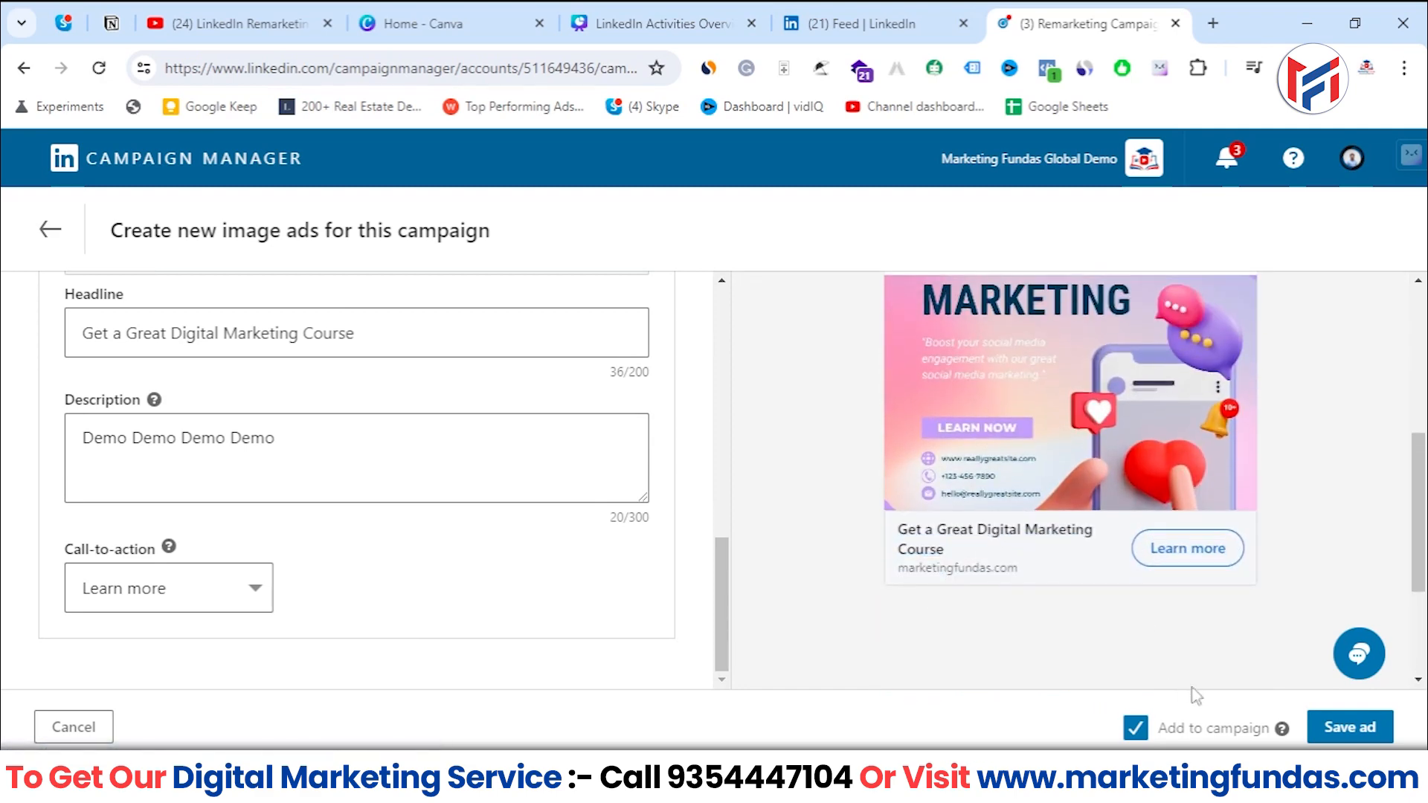
Save the image ad to the campaign and continue to the Review & Launch stage.
click(1358, 729)
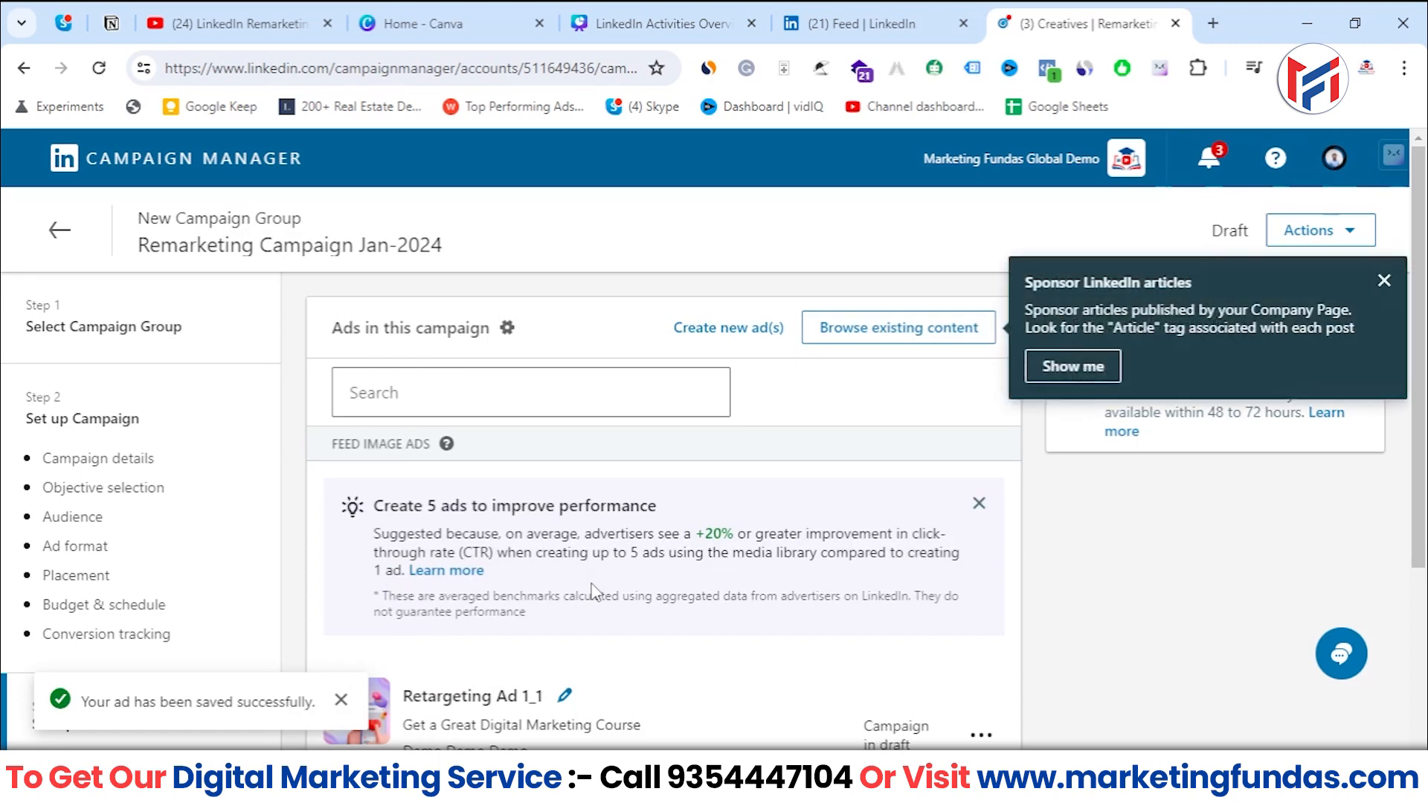
scroll(595, 593, down, 1)
scroll(595, 593, down, 2)
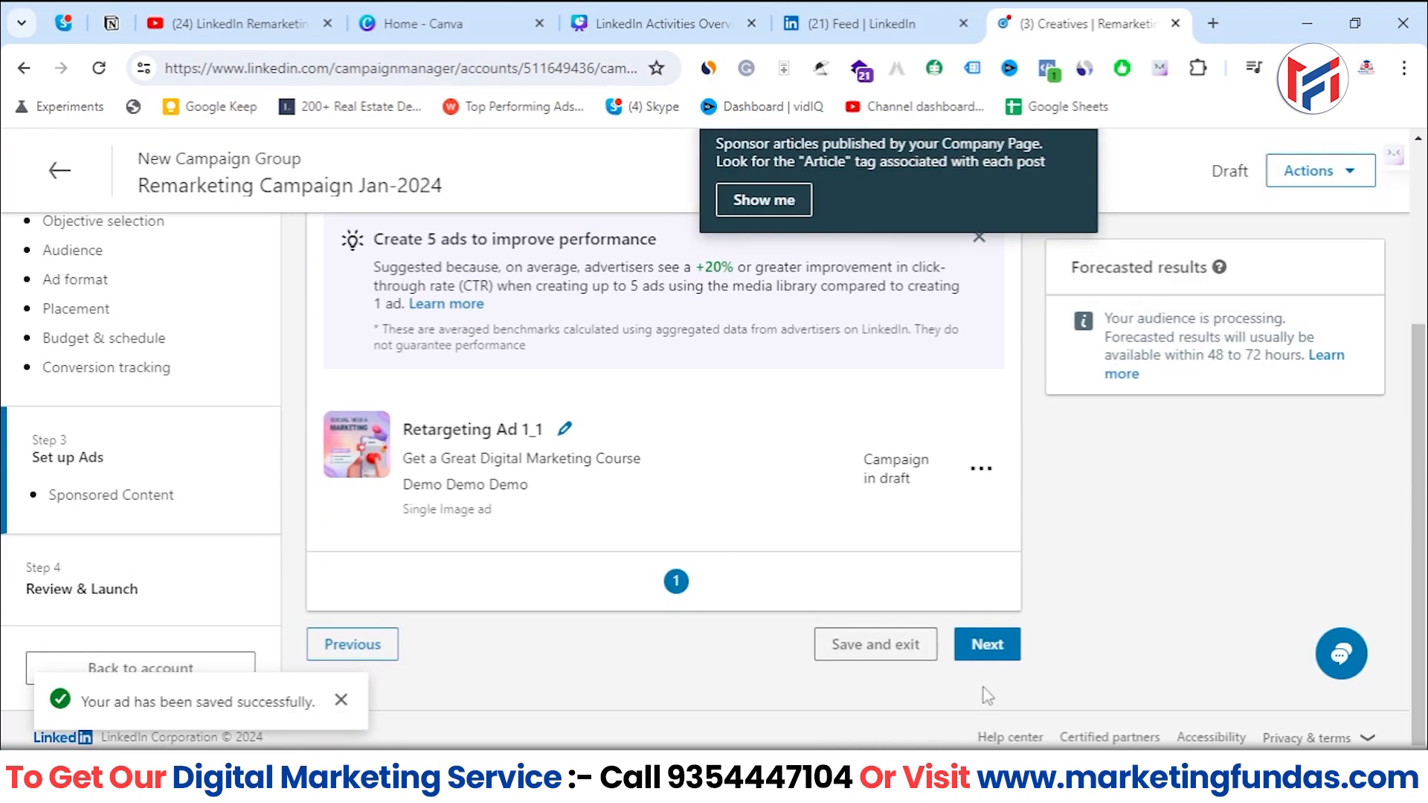
click(1000, 647)
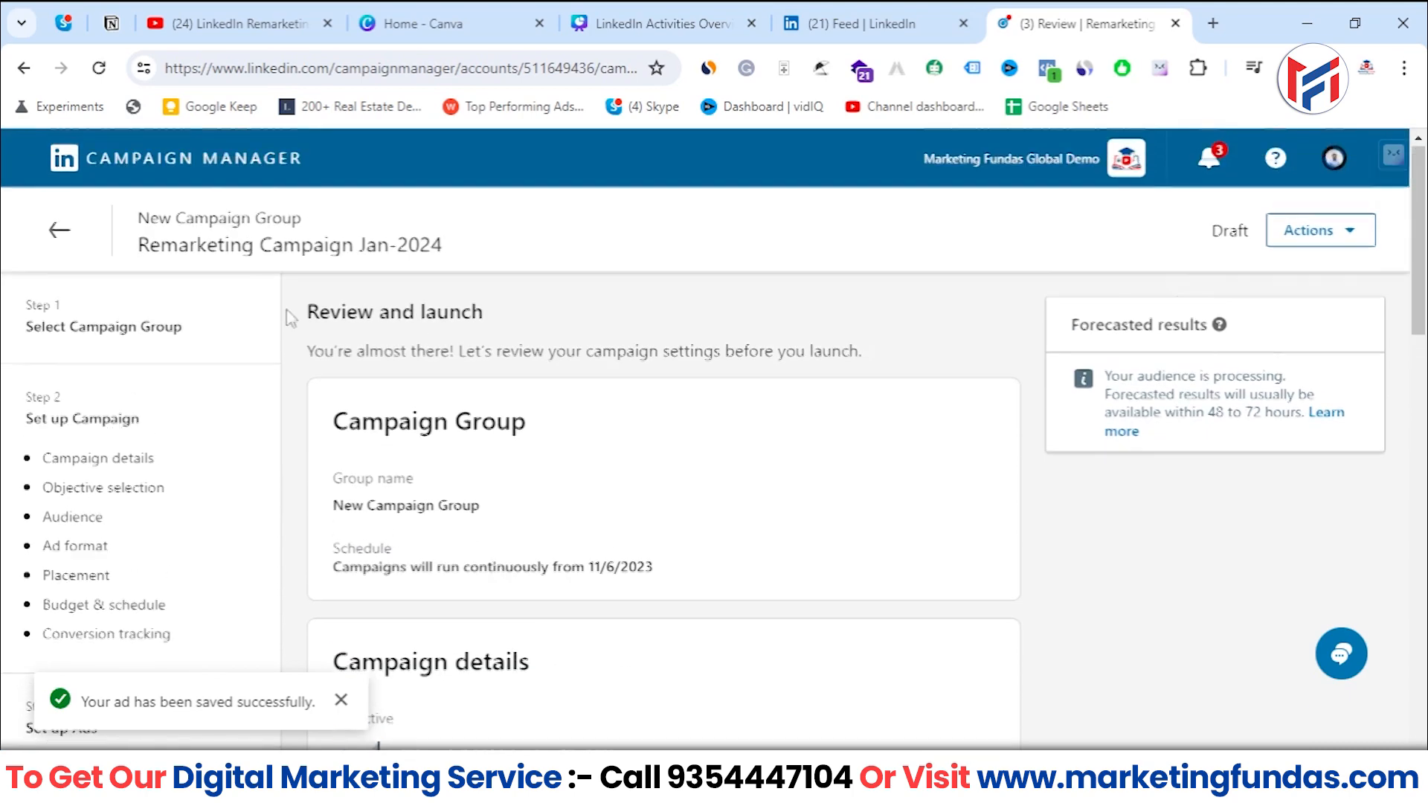
Review the campaign details, ad and payment method, and save the campaign and exit without launching it.
triple_click(355, 316)
scroll(568, 519, down, 15)
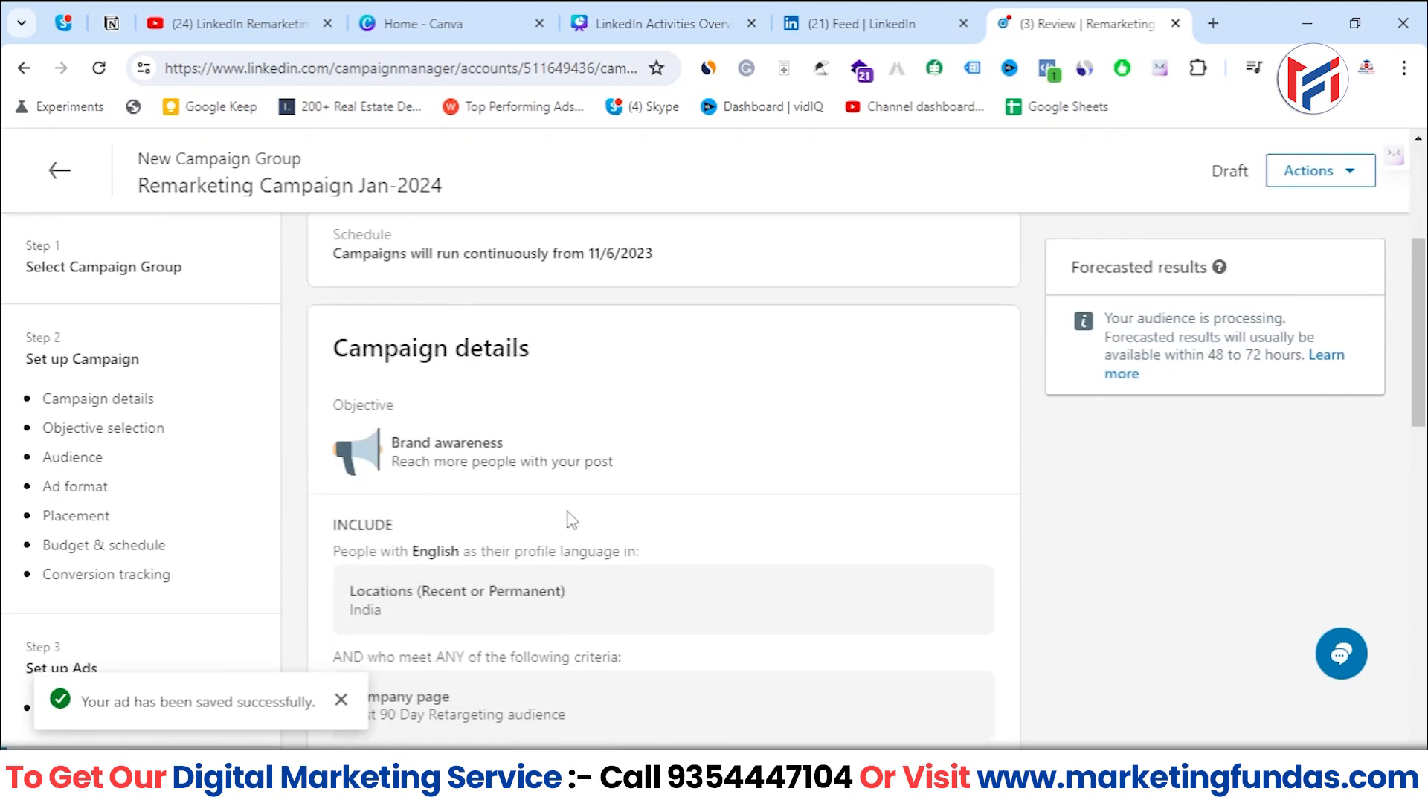
scroll(571, 519, down, 5)
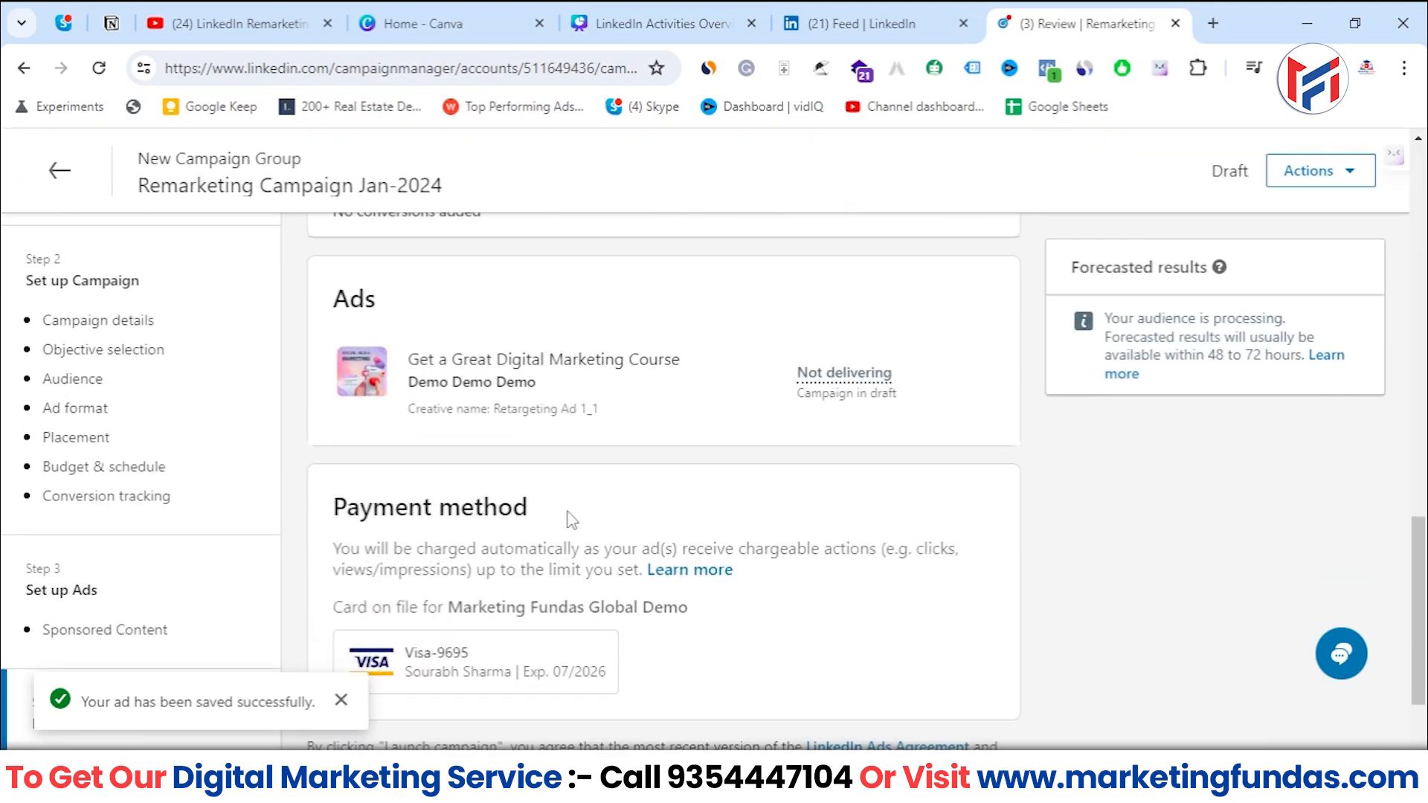
drag(330, 351, 584, 374)
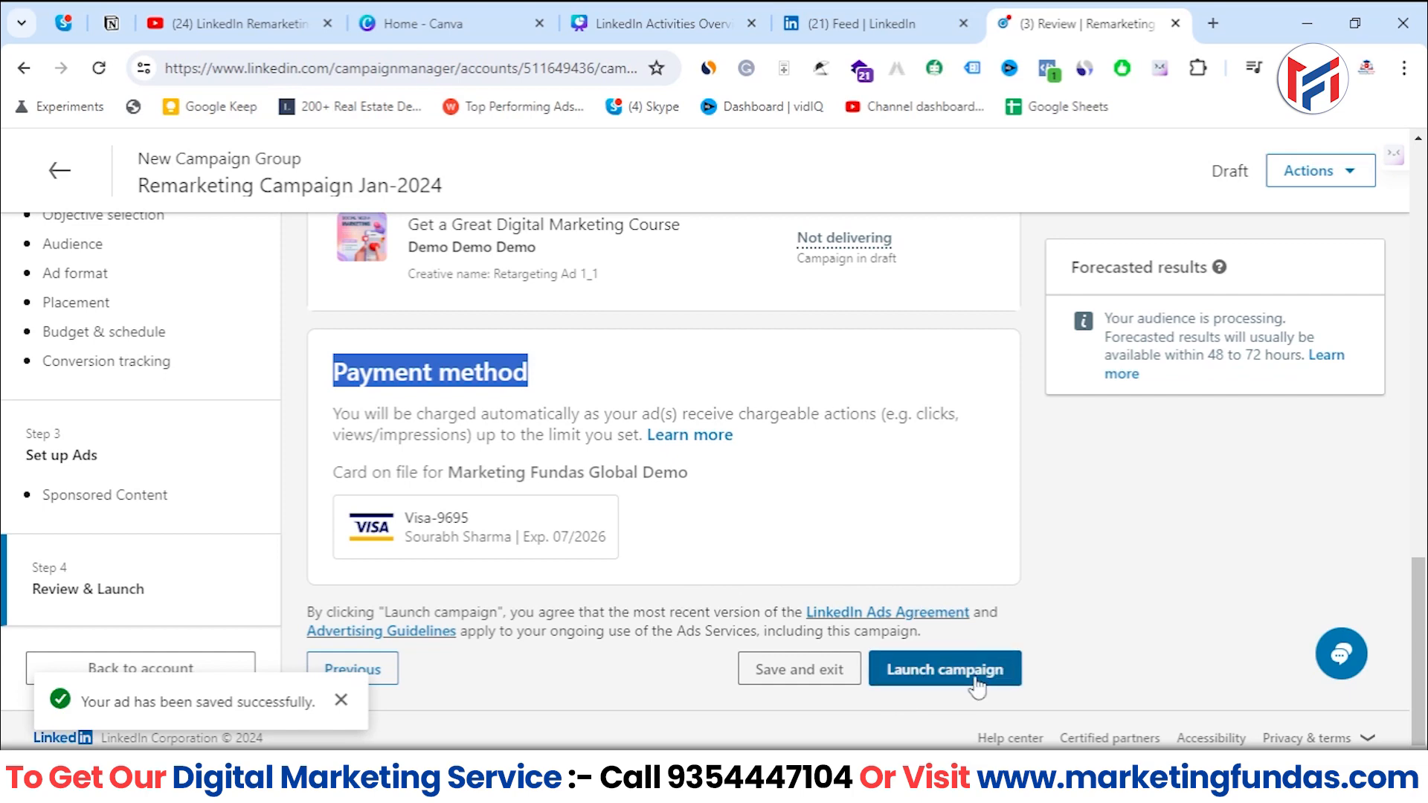
drag(1418, 599, 1302, 704)
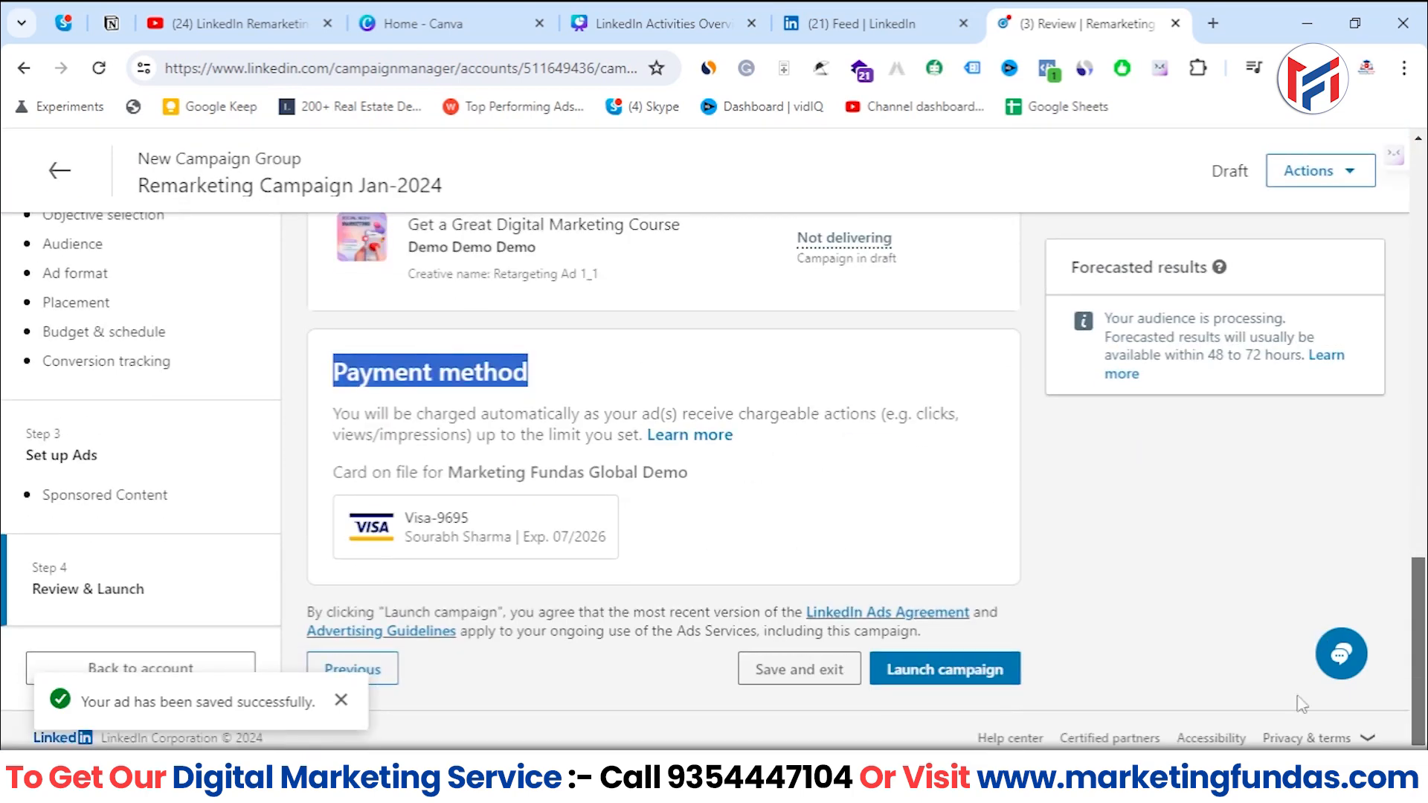
click(789, 678)
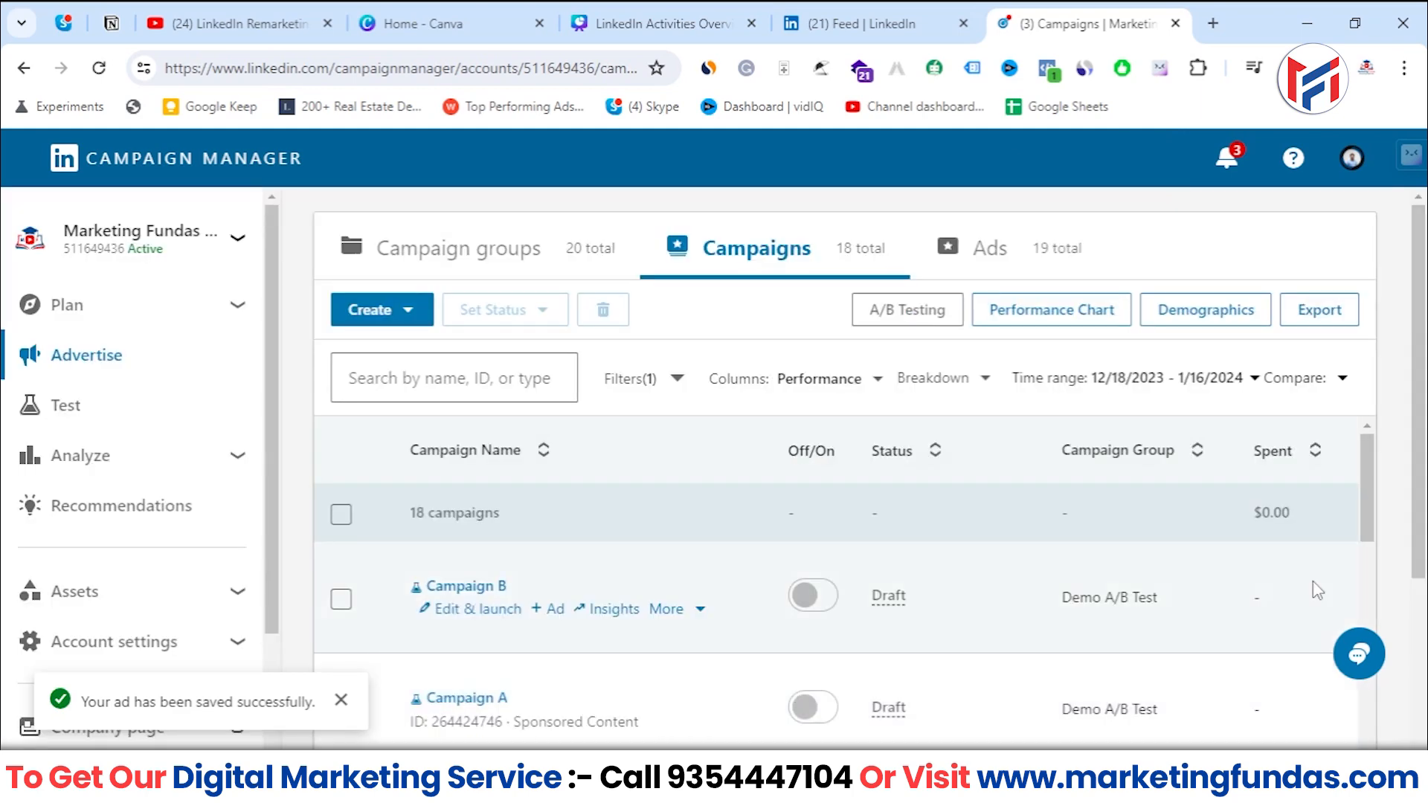
Find "Remarketing Campaign Jan-2024" on the second page of the campaign list and reopen it at its launch review.
scroll(466, 507, down, 3)
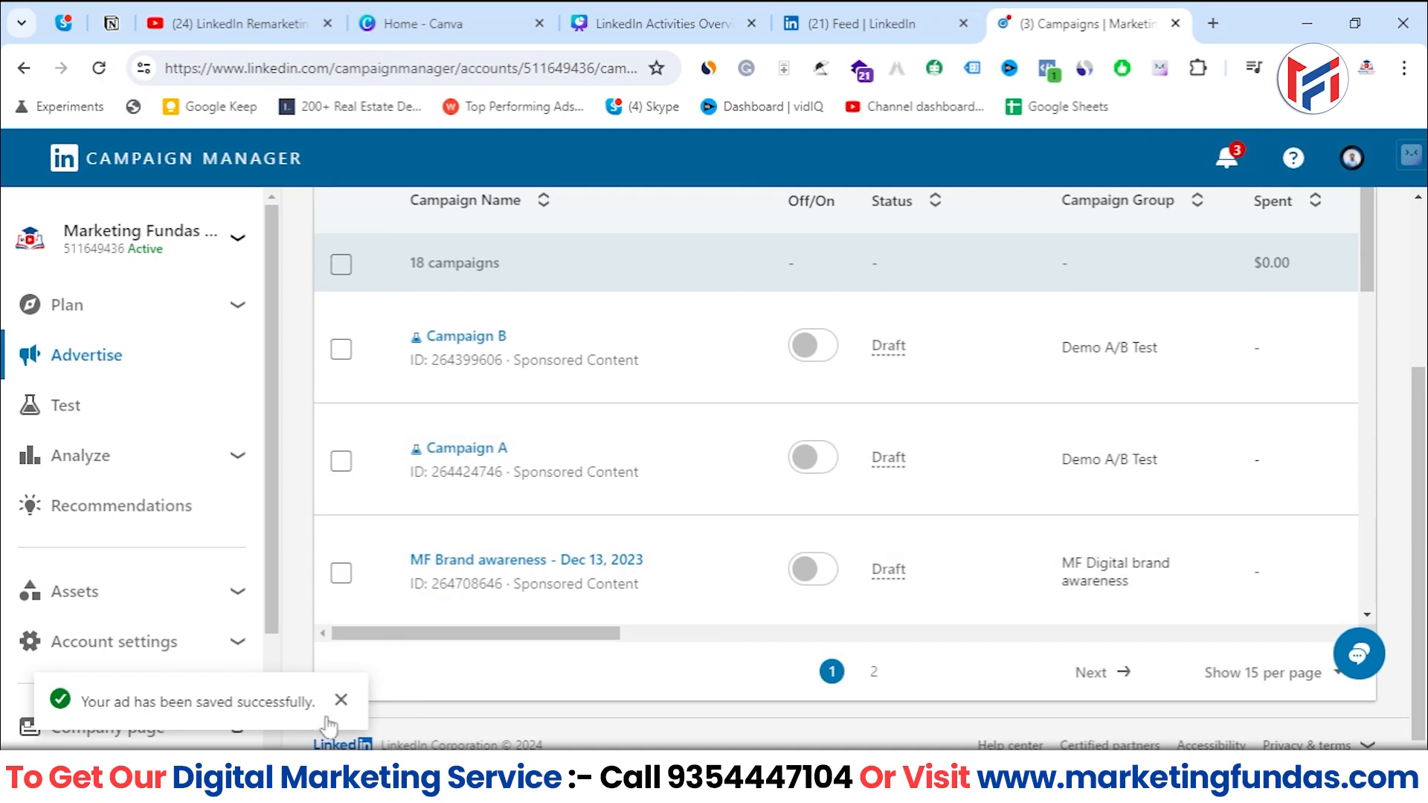
click(342, 700)
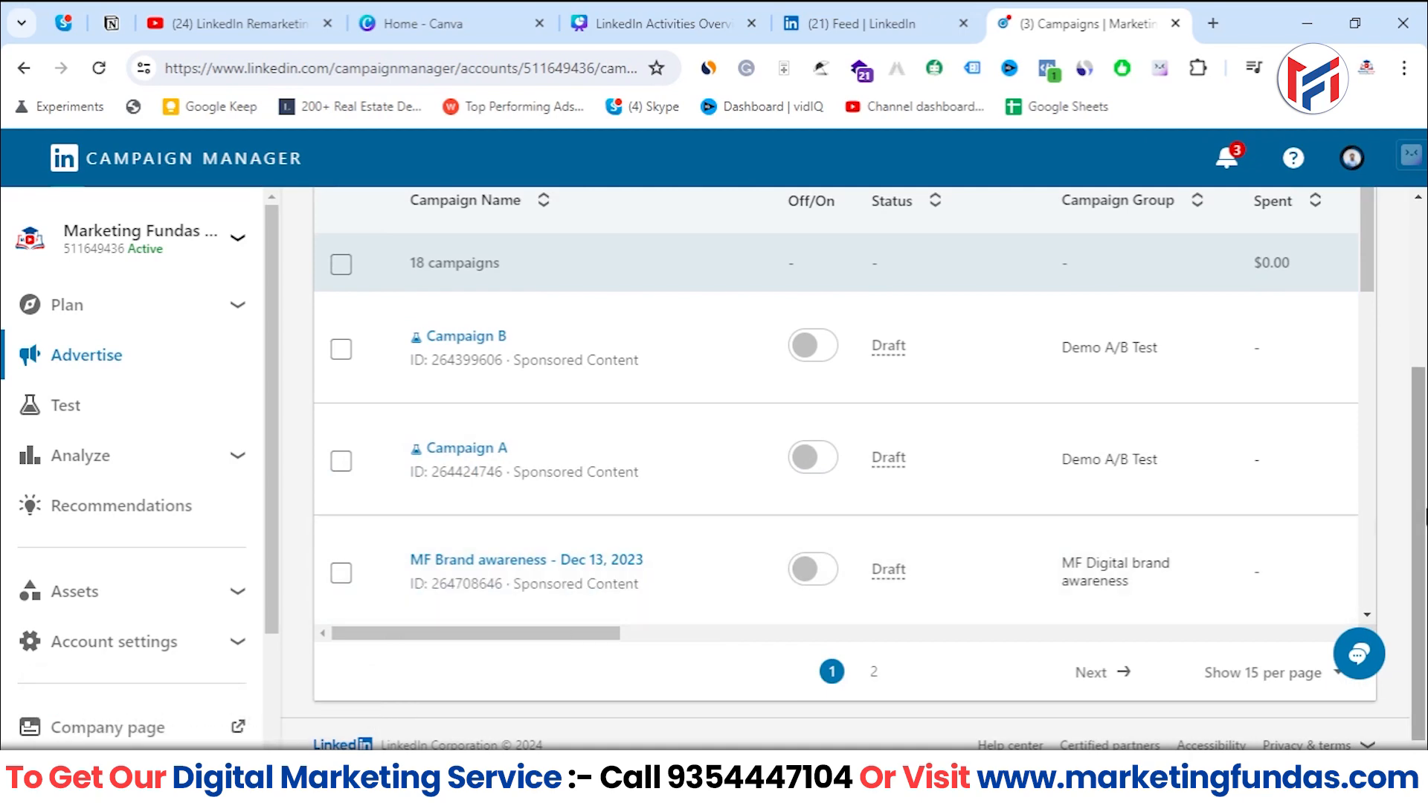
scroll(1391, 346, up, 3)
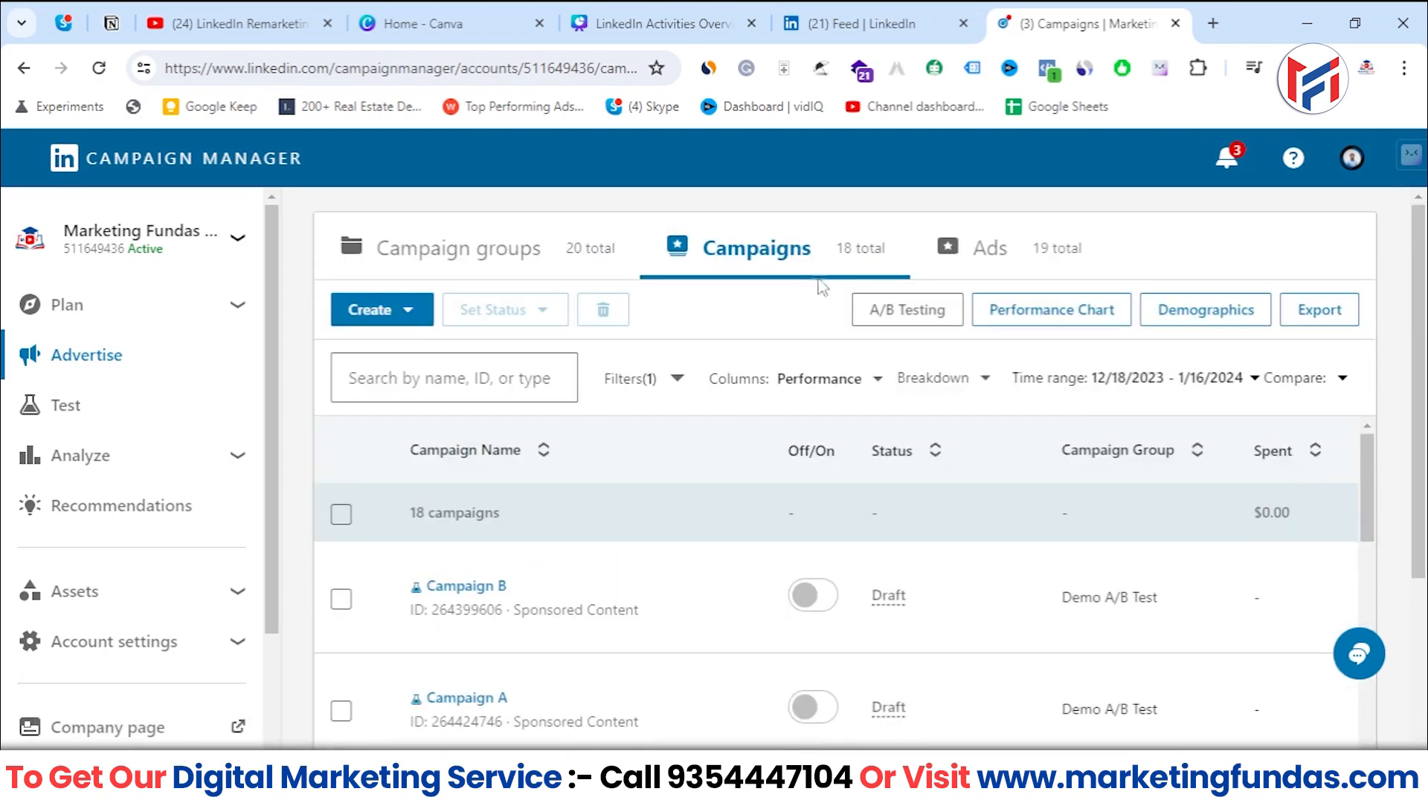
scroll(1393, 417, down, 3)
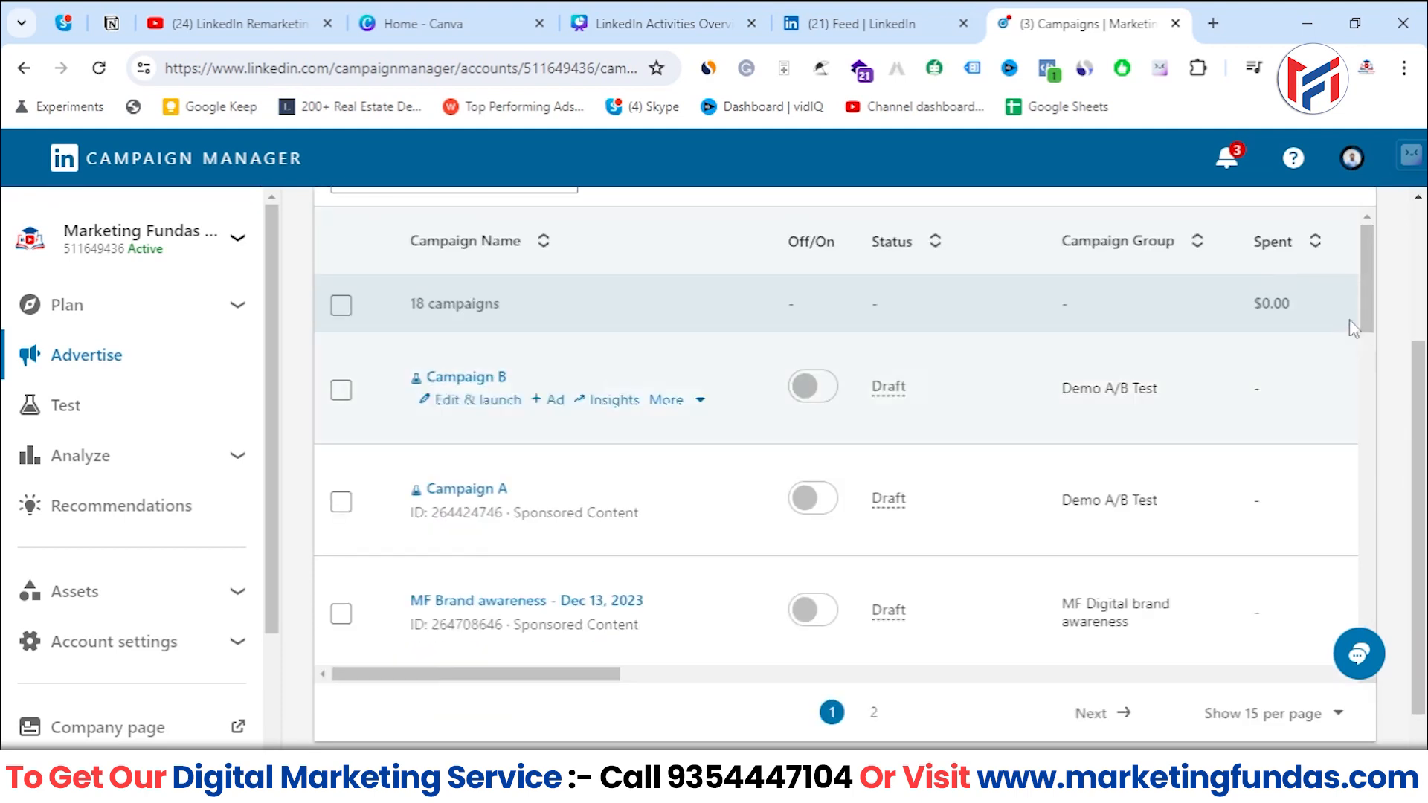
drag(1367, 294, 1393, 625)
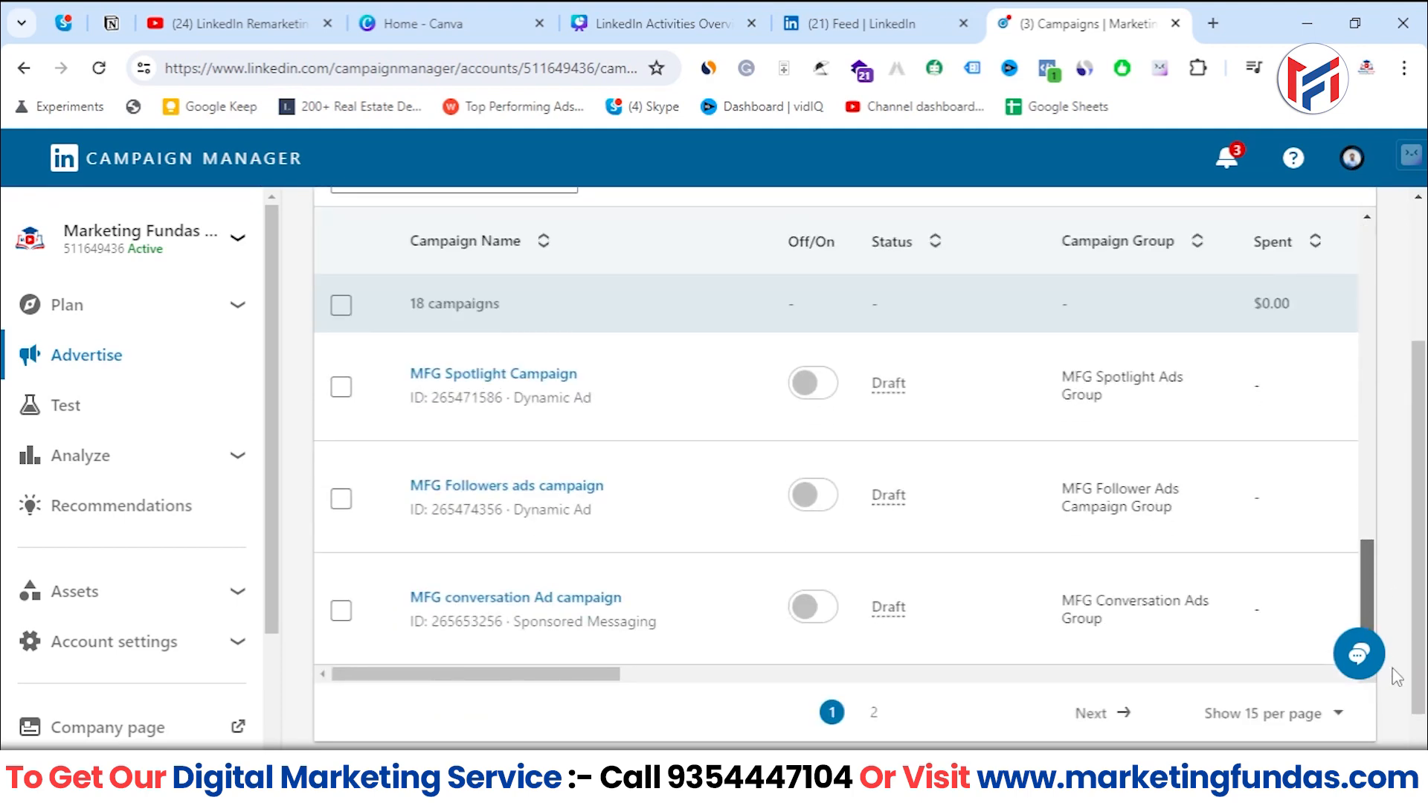
click(878, 714)
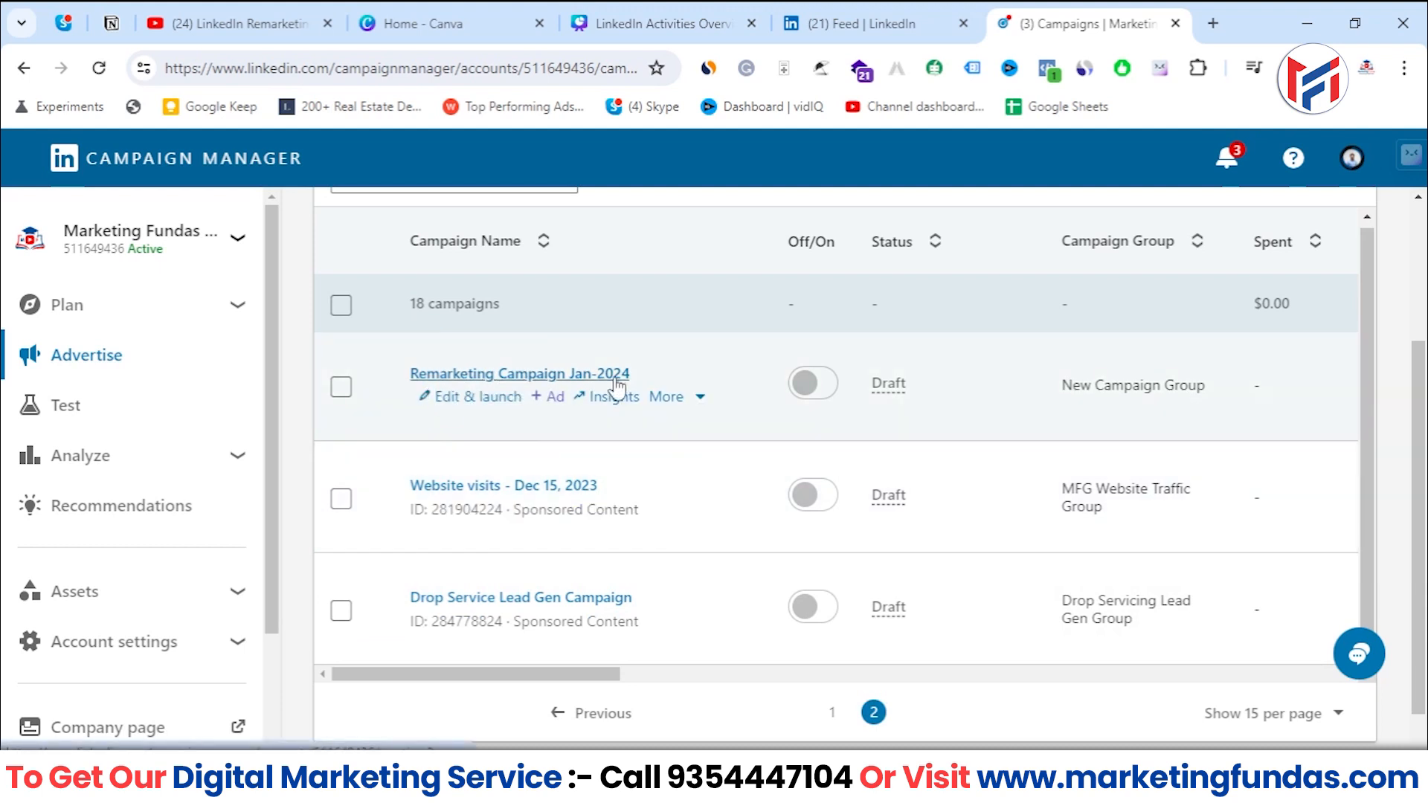
click(447, 400)
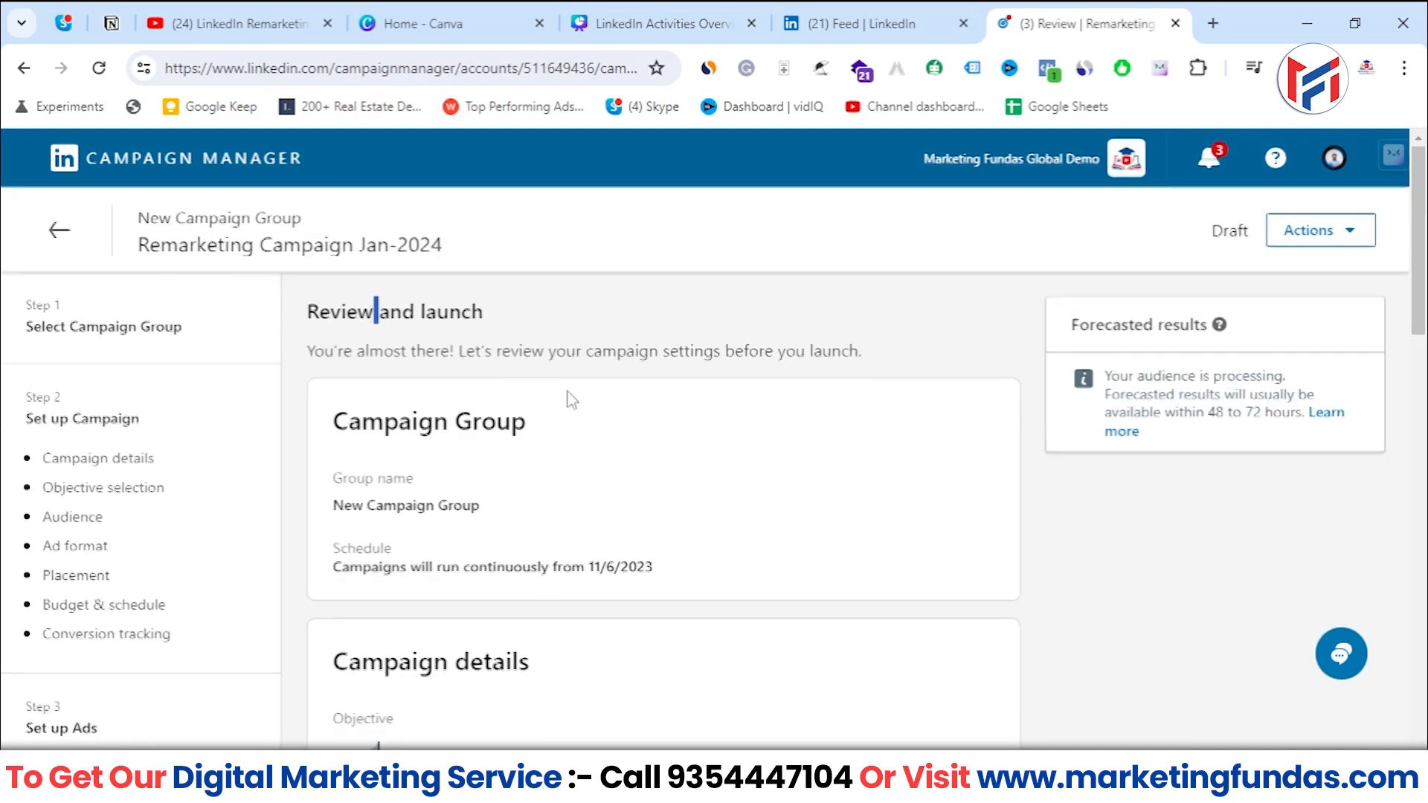
scroll(573, 395, down, 15)
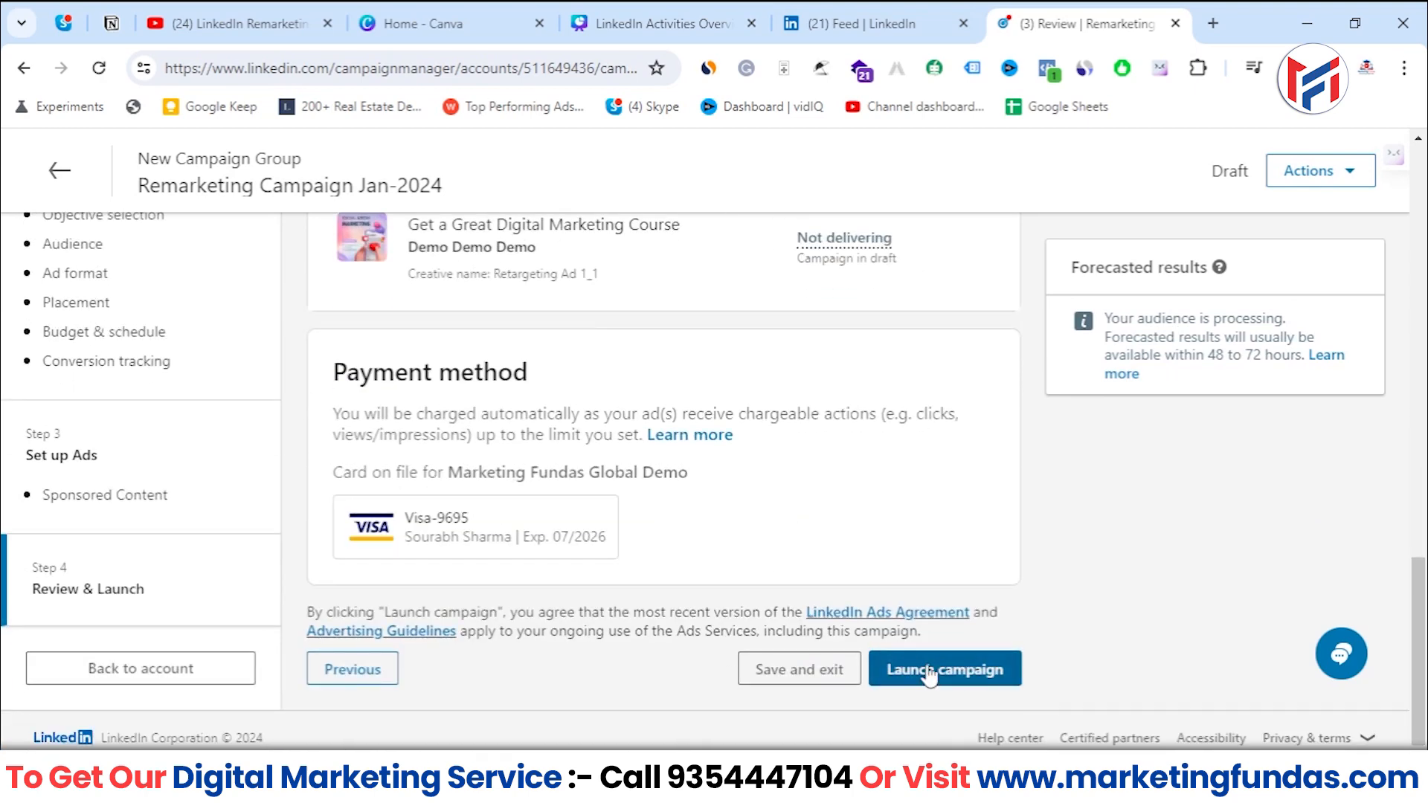